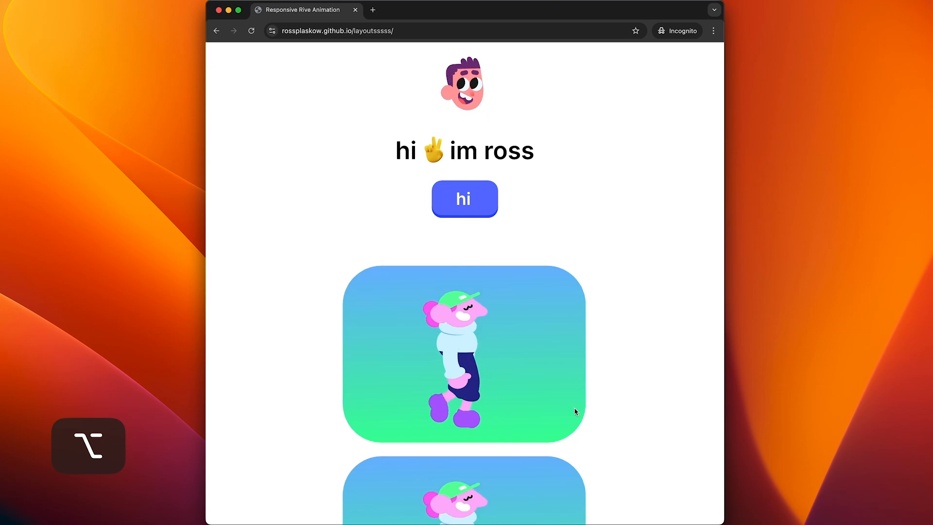
Step: Add a text object on the artboard reading 'hello im' followed by the author's name
scroll(575, 410, "down", 10)
scroll(574, 410, "up", 10)
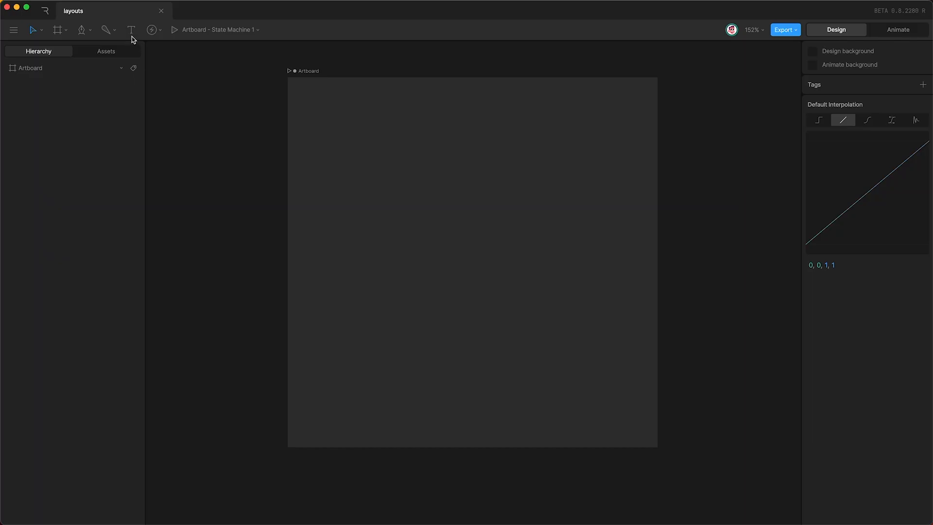
left_click(131, 36)
left_click(421, 232)
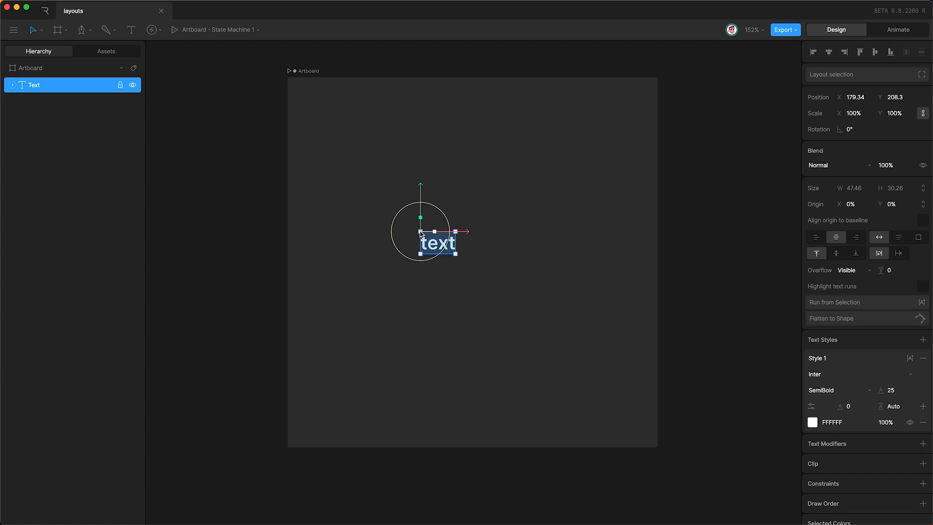
type("hello im ro")
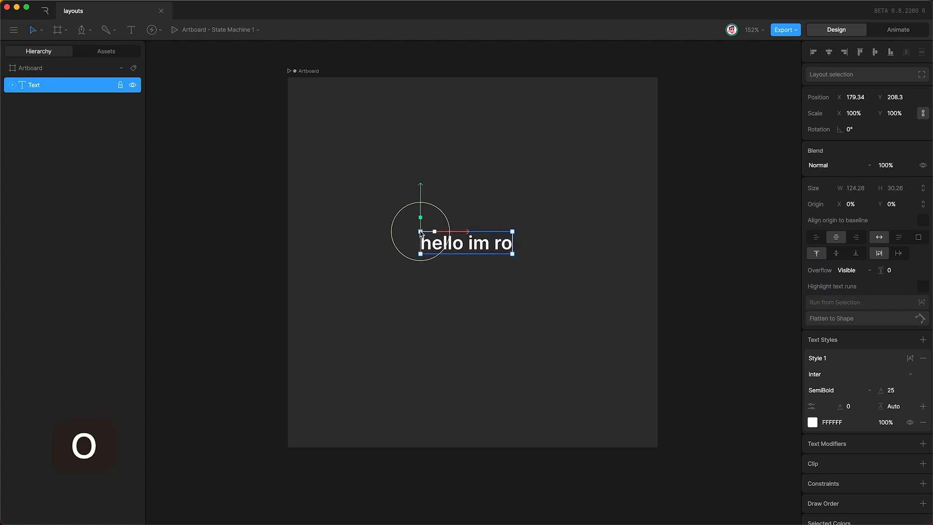
type("ss")
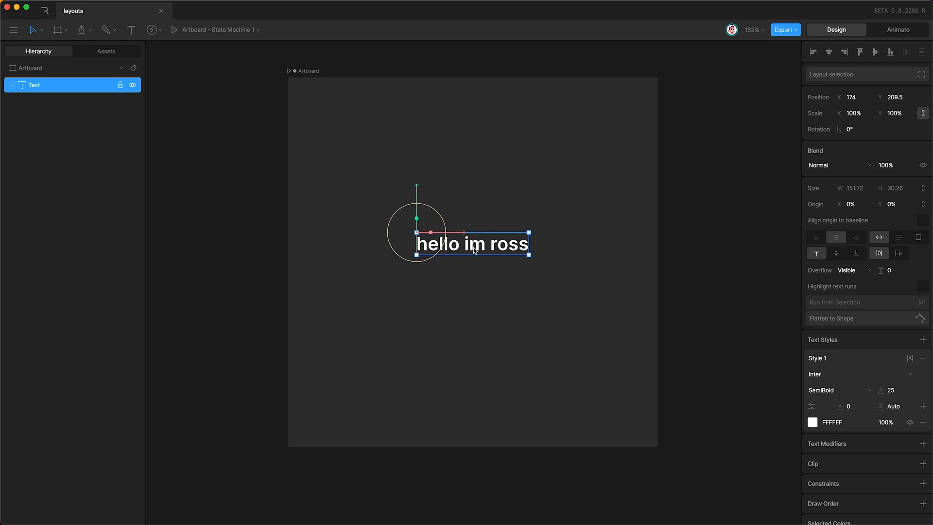
Step: Wrap the text in a Text Layout with Shift+L, then expand it and select the nested text
left_click(858, 72)
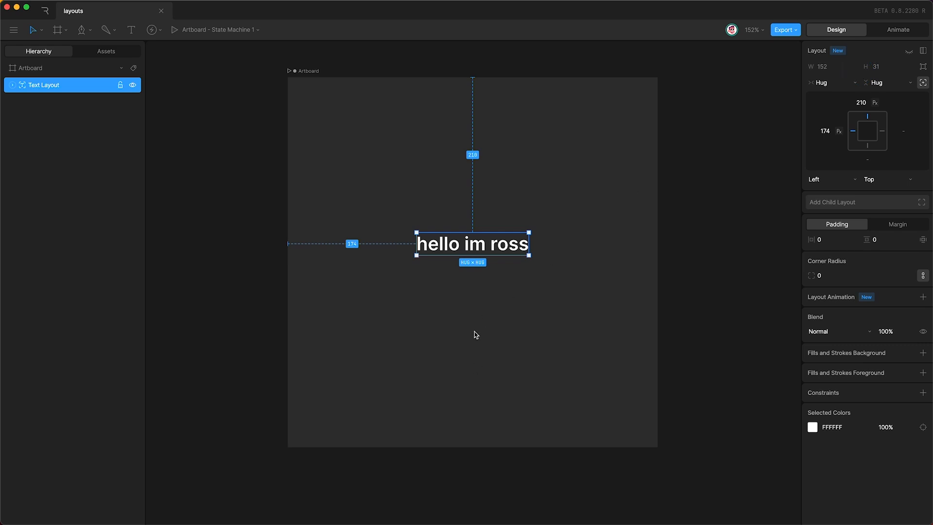
key("super+z")
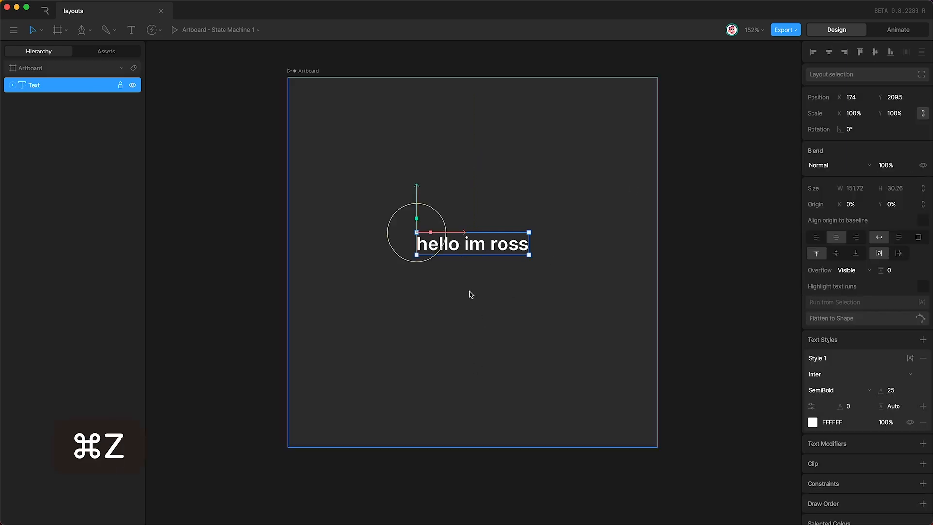
right_click(55, 85)
mouse_move(83, 140)
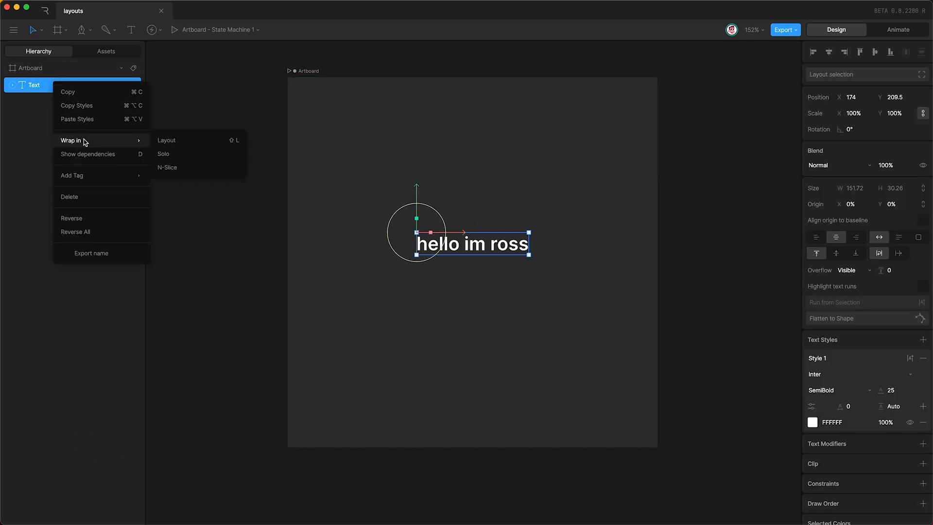
left_click(187, 141)
key("super+z")
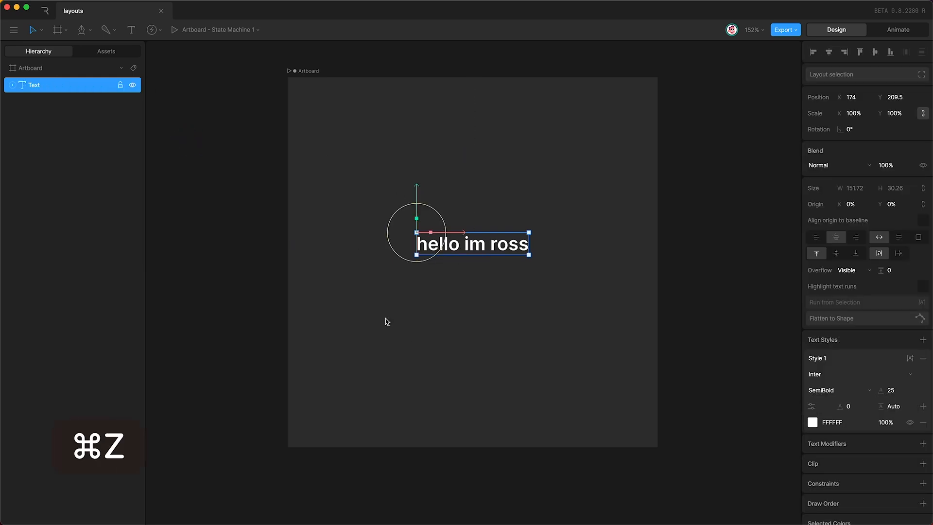
key("shift+l")
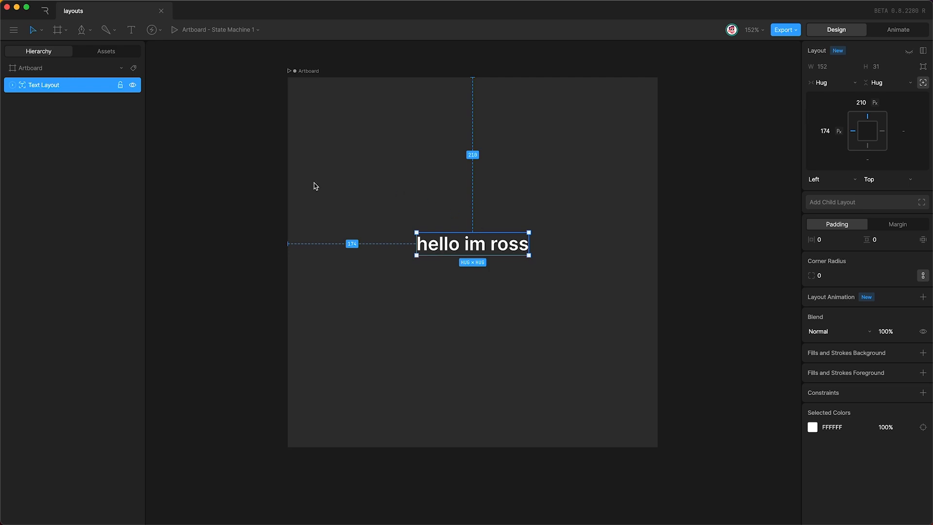
left_click(12, 85)
left_click(60, 107)
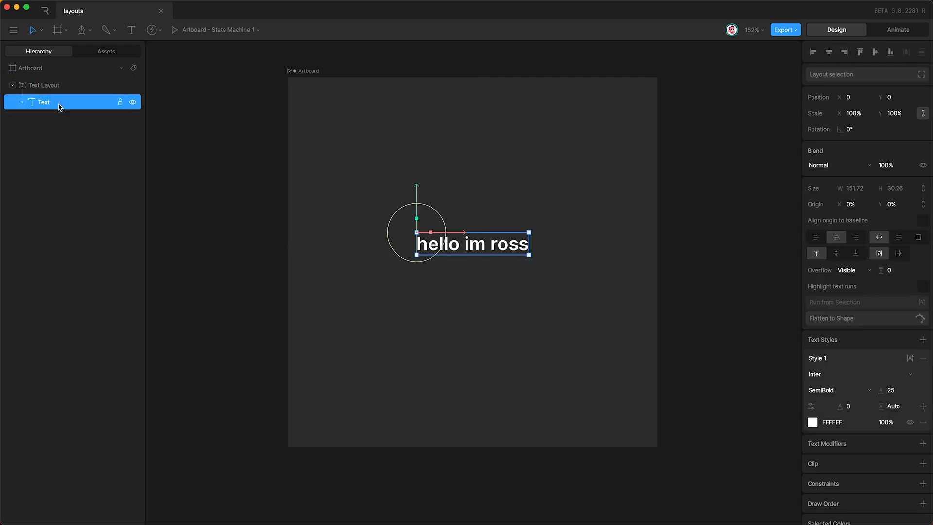
Step: Change the text run's content to 'hi'
left_click(62, 86)
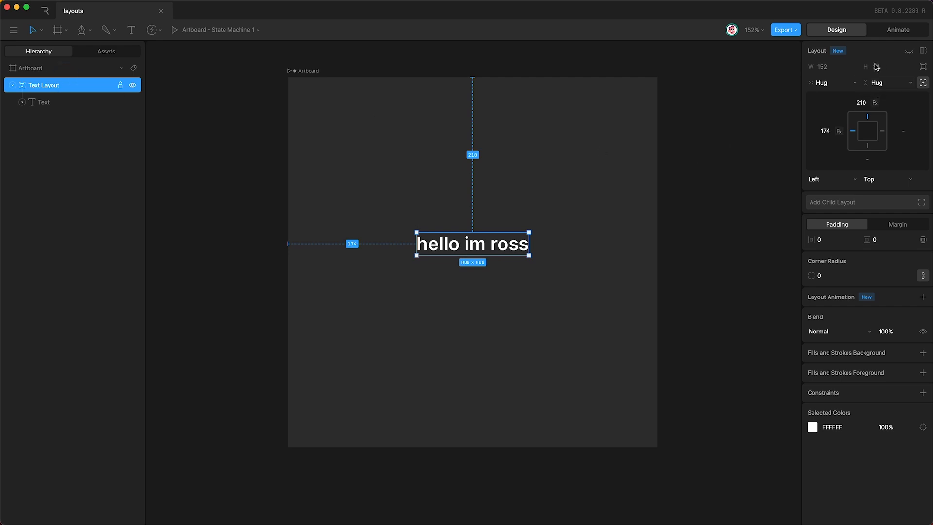
left_click(22, 102)
left_click(63, 119)
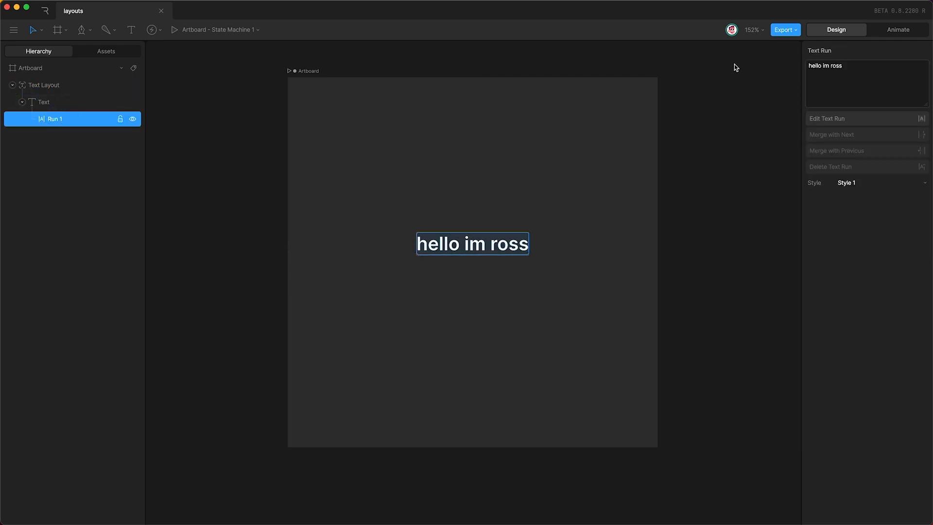
left_click(865, 64)
type("hi")
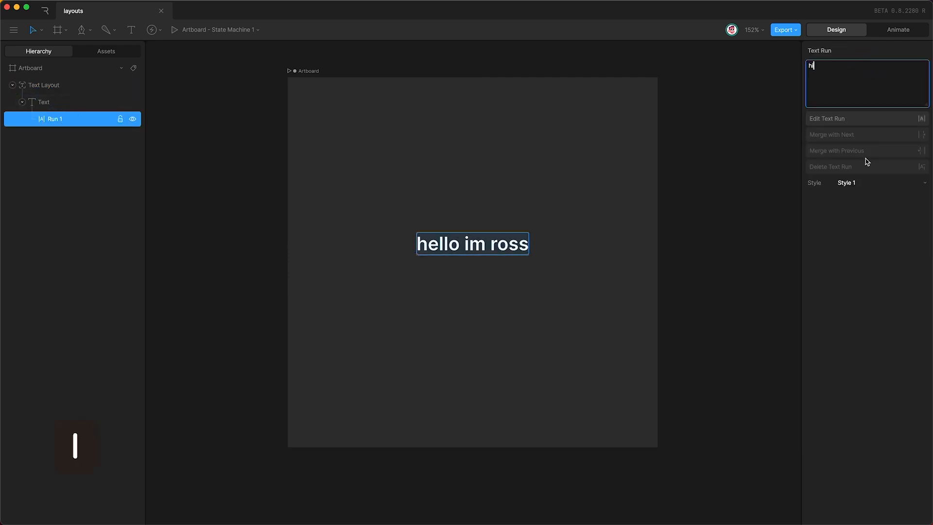
Step: Set the Text Layout to fixed width of 197 and fixed height of about 99
left_click(420, 239)
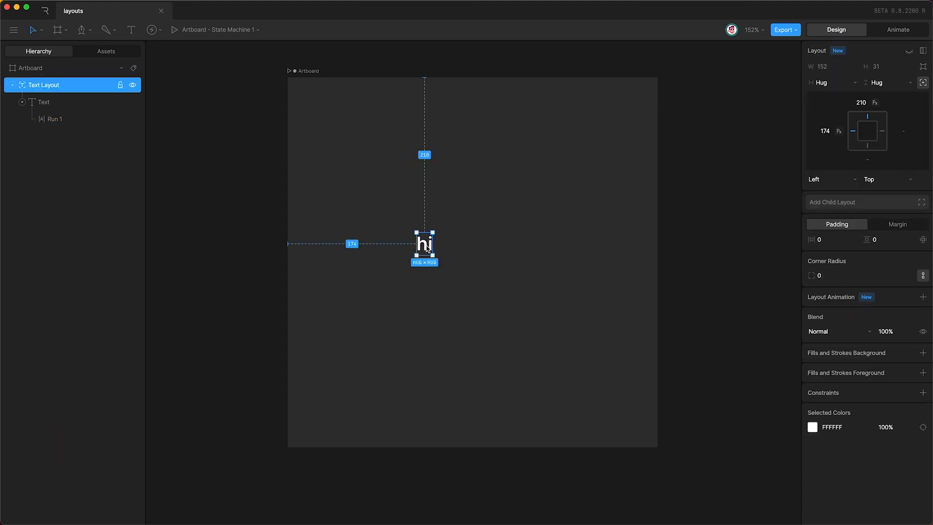
left_click(832, 83)
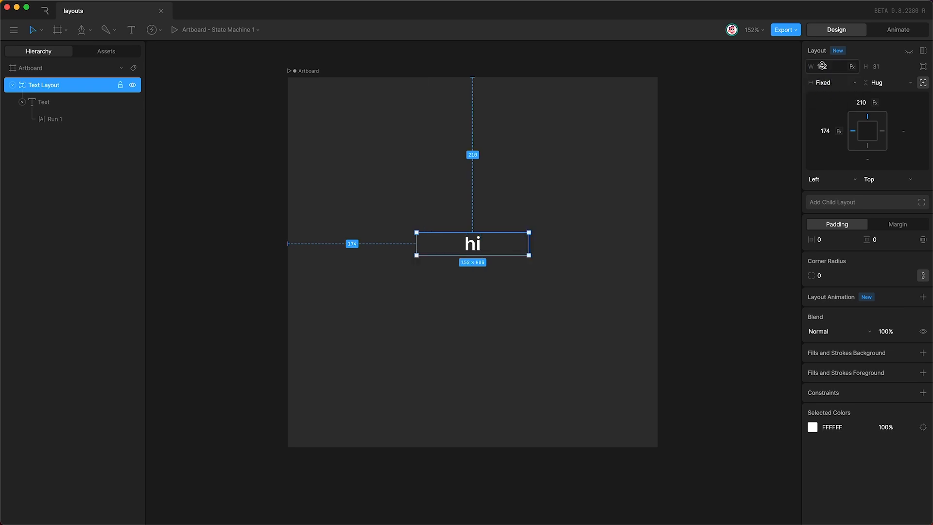
left_click(822, 66)
mouse_move(822, 66)
left_mouse_down()
mouse_move(822, 17)
mouse_move(816, 79)
mouse_move(833, 29)
mouse_move(824, 71)
mouse_move(826, 54)
left_mouse_up()
left_click(885, 83)
left_click(878, 78)
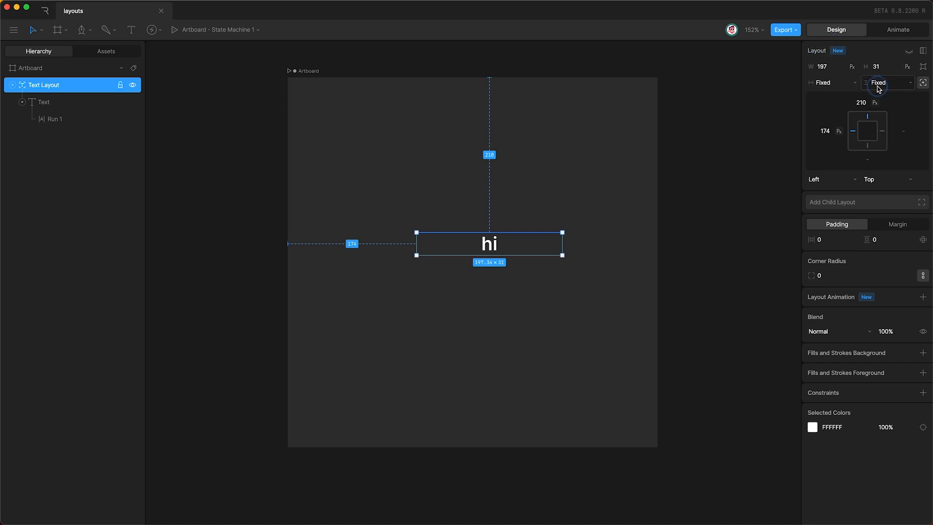
left_click_drag(877, 67, 475, 294)
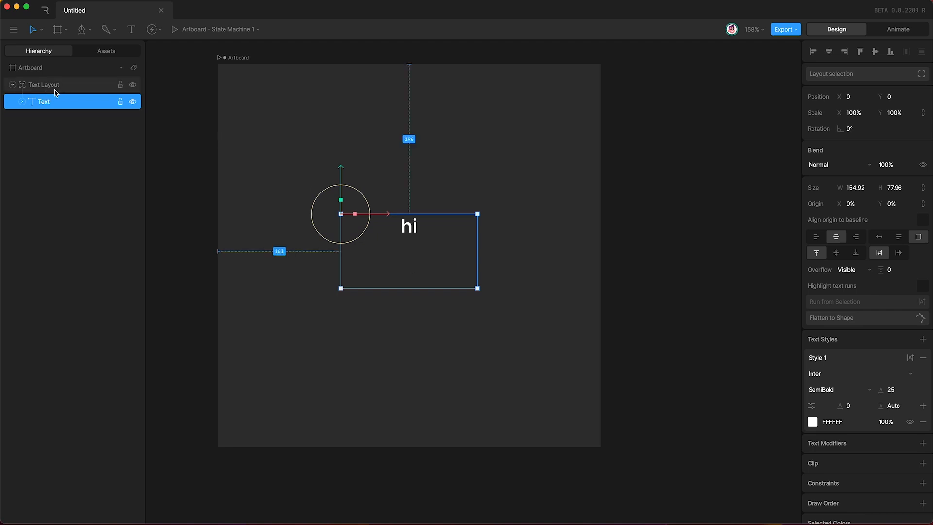
left_click(68, 88)
left_click(75, 102)
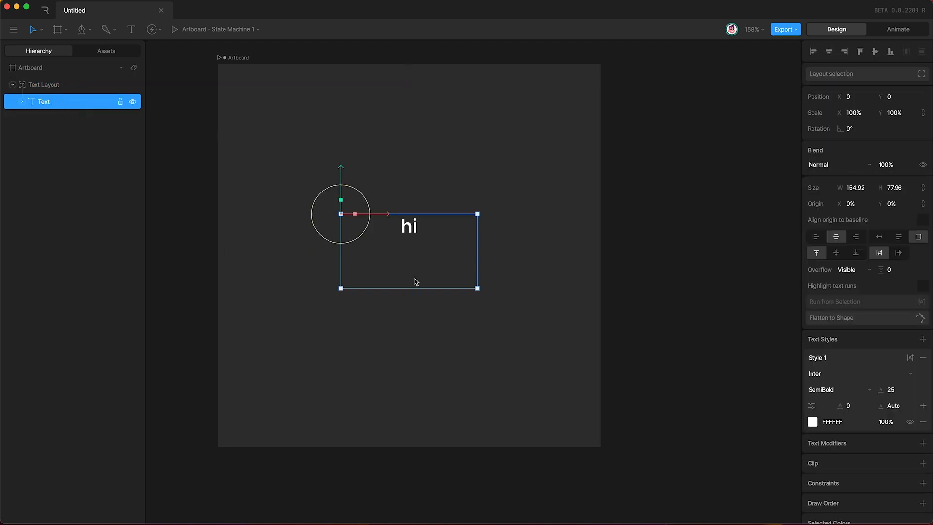
left_click(477, 289)
left_click_drag(478, 289, 537, 364)
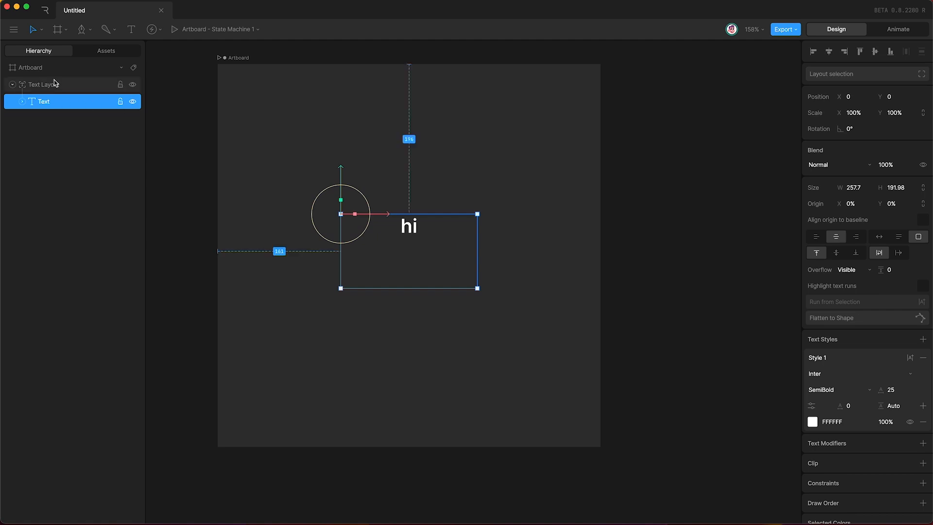
left_click(69, 85)
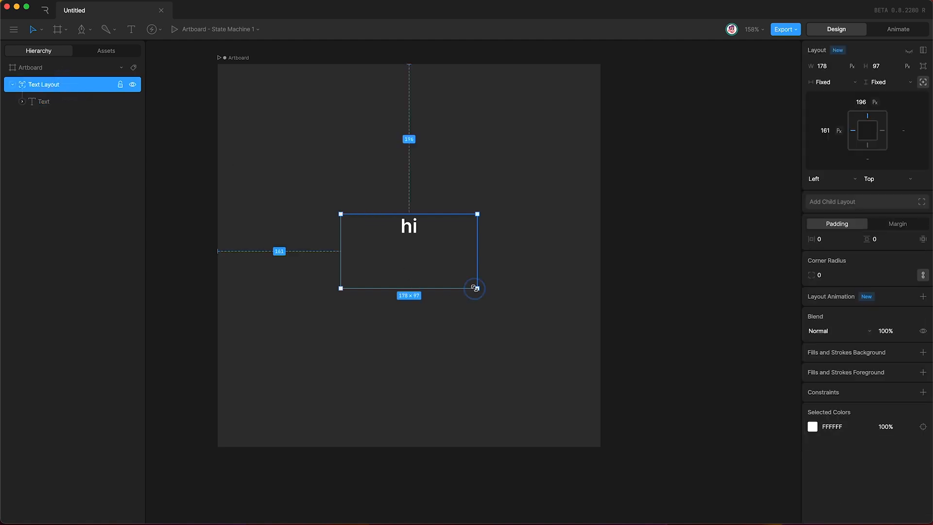
mouse_move(476, 286)
left_mouse_down()
mouse_move(475, 339)
mouse_move(533, 308)
mouse_move(441, 282)
mouse_move(470, 279)
mouse_move(483, 299)
left_mouse_up()
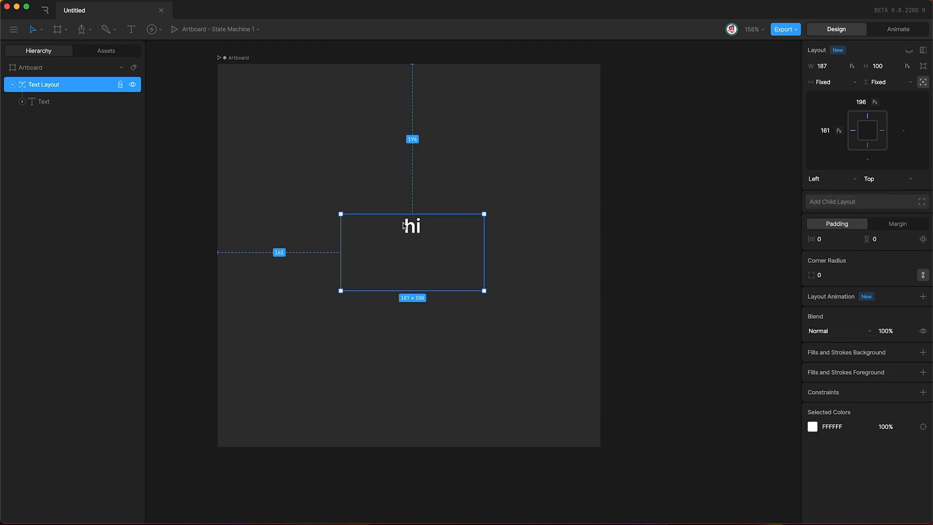
left_click(63, 101)
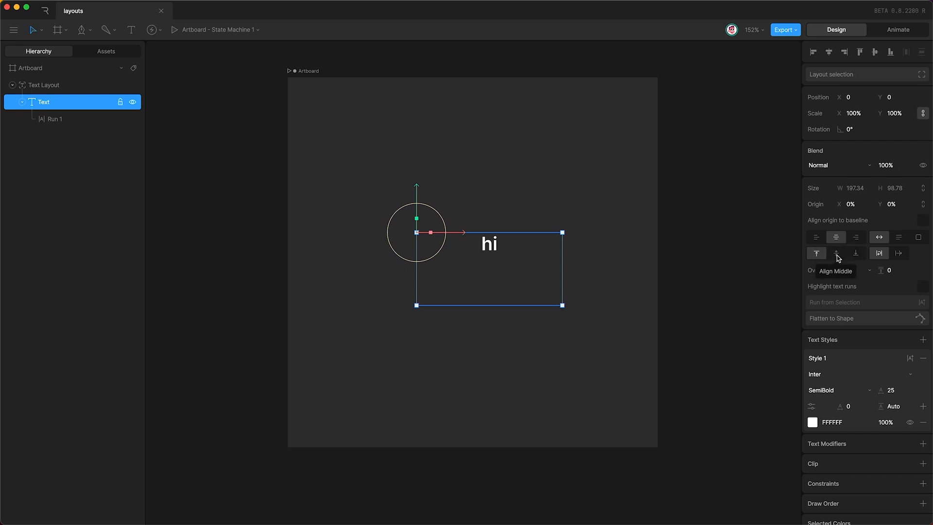
Step: Middle-align the 'hi' text and set the Text Layout's width and height to Hug
left_click(836, 253)
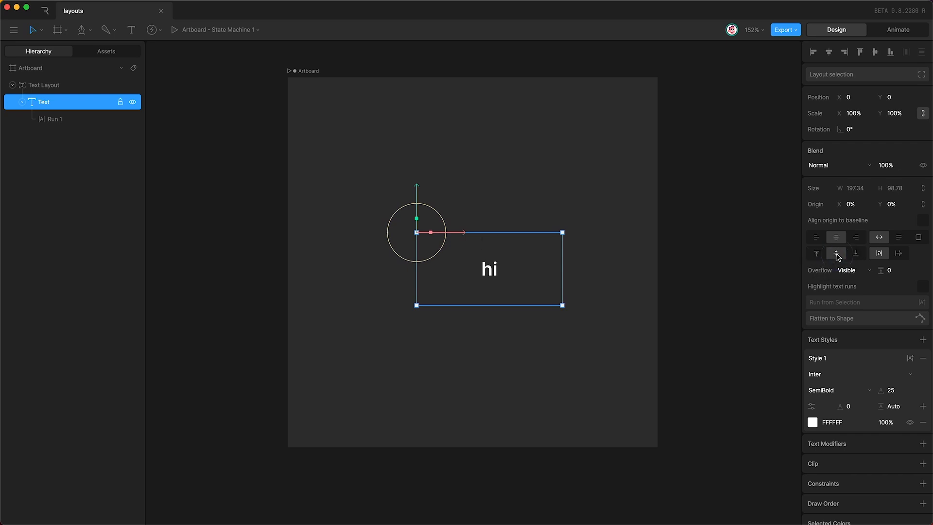
left_click(51, 86)
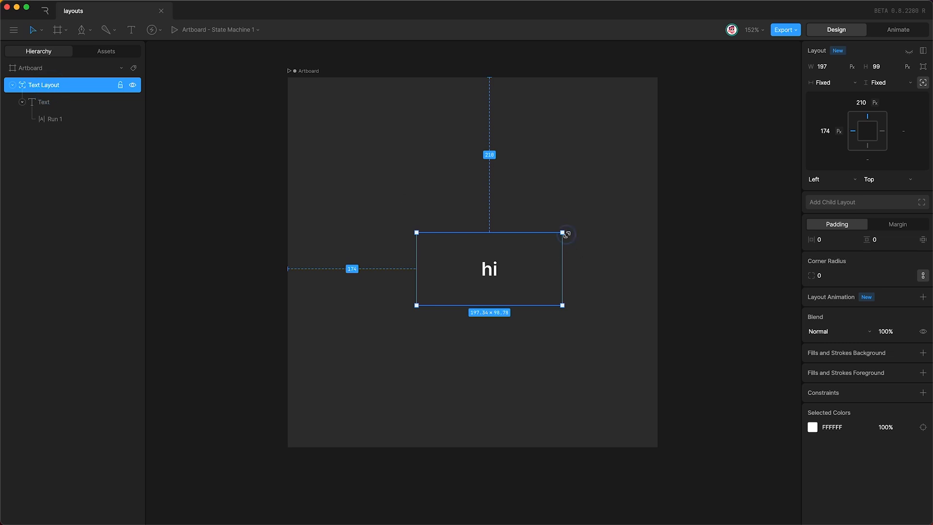
left_click_drag(566, 234, 538, 224)
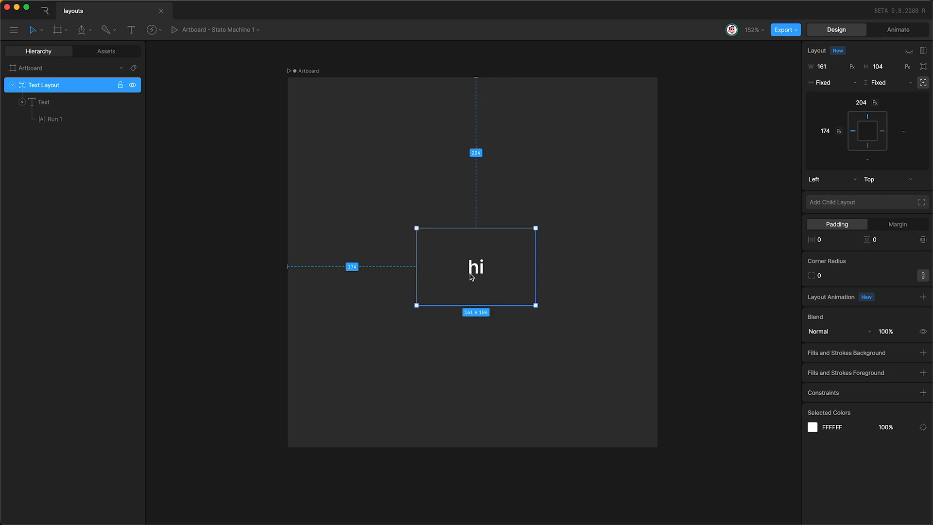
left_click(831, 82)
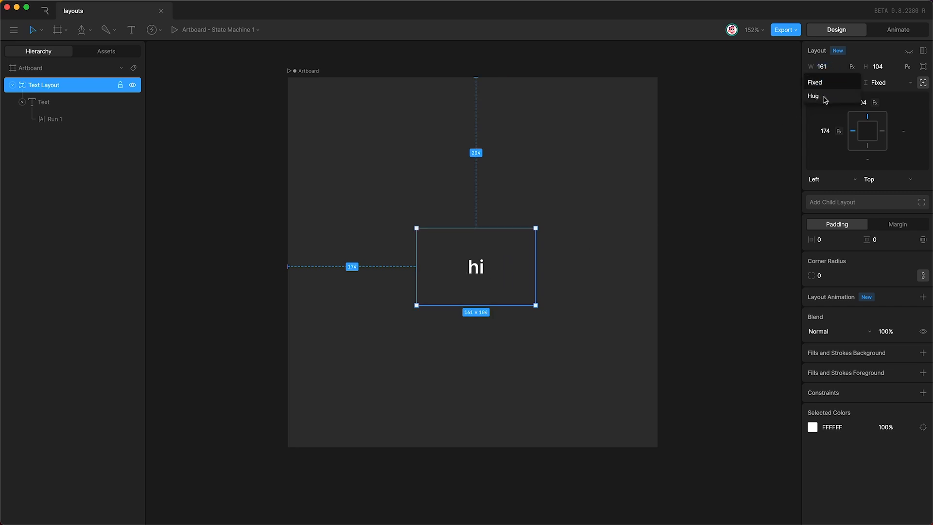
left_click(821, 95)
left_click(884, 84)
left_click(882, 96)
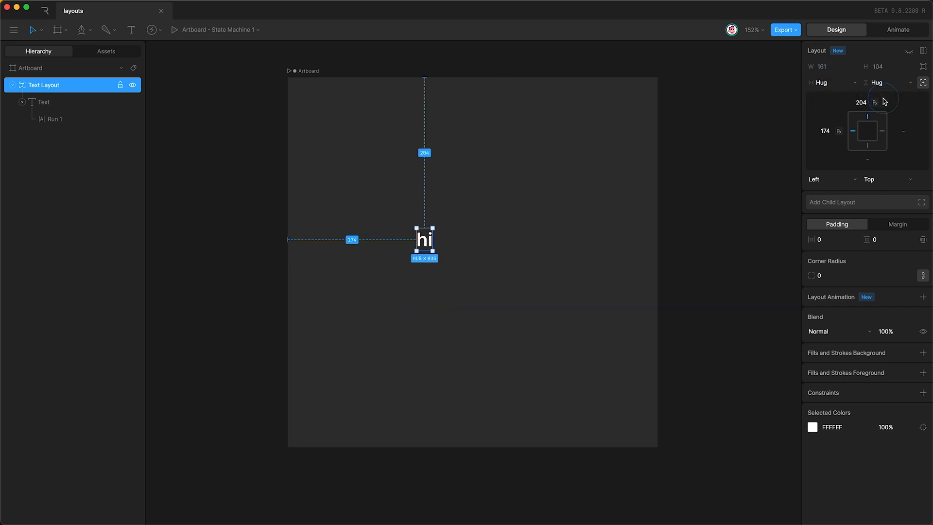
Step: Place the peace emoji image from Assets beside 'hi', shrink it, and rename it 'peace'
left_click(108, 52)
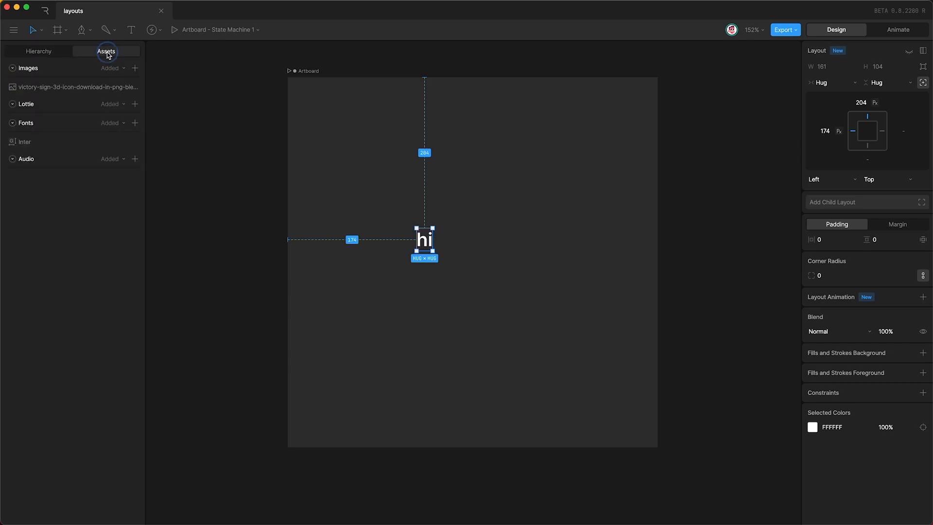
left_click_drag(70, 88, 481, 258)
left_click(855, 112)
key("shift+Down")
key("shift+Down")
key("shift+Down")
type("peace")
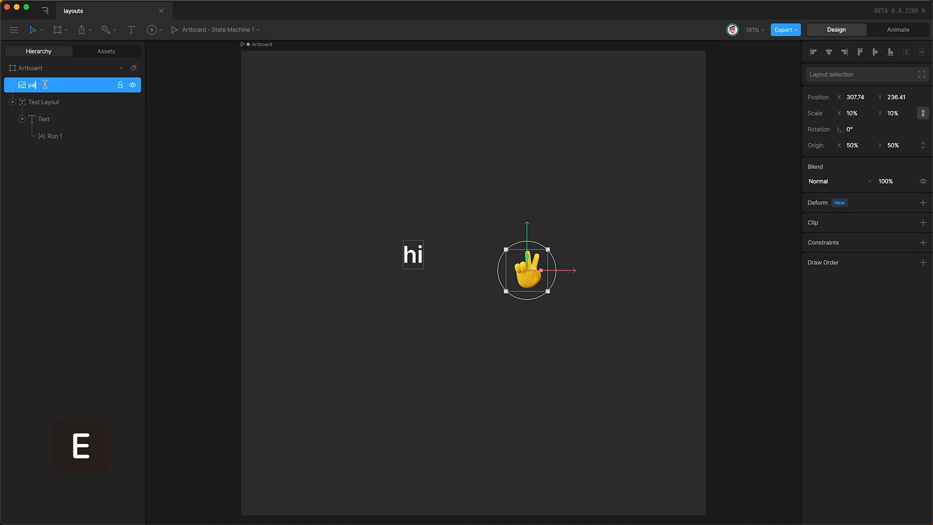
key("Return")
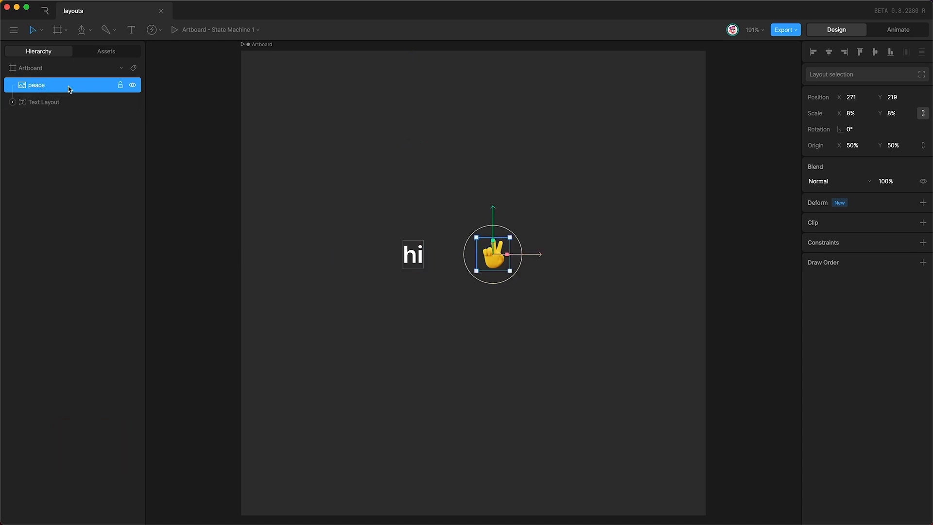
Step: Wrap the peace image in its own 36×36 Image Layout
left_click(71, 88)
key("shift")
key("shift+l")
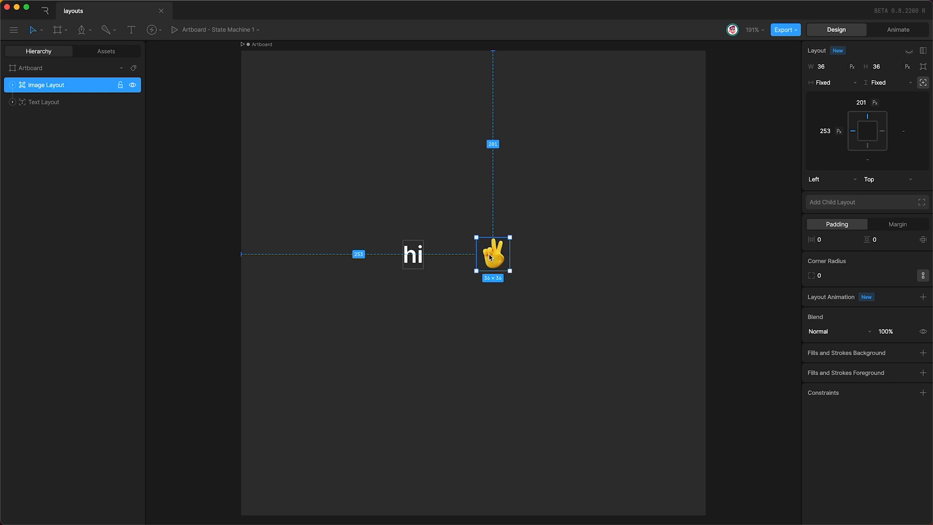
Step: Select both the Text Layout and Image Layout and wrap them in a Row layout
left_click(411, 258)
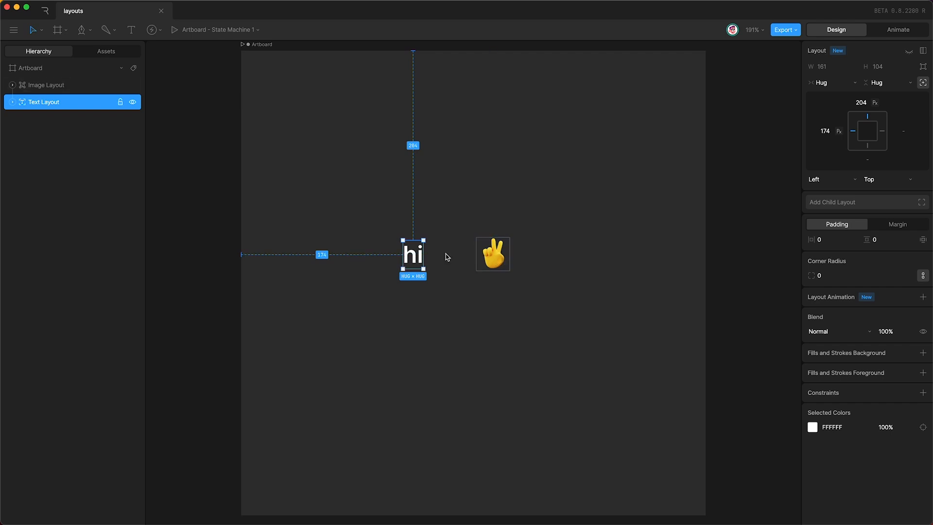
key("shift")
left_click(75, 84)
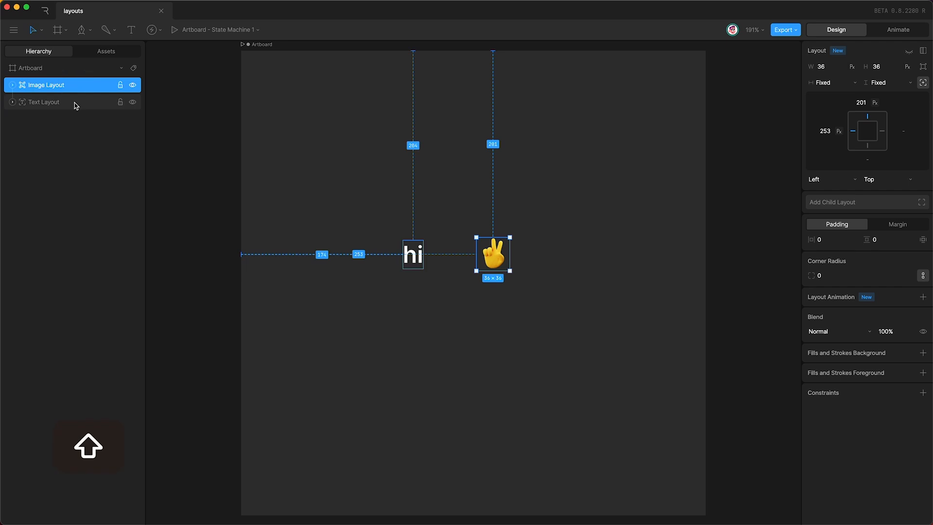
left_click(75, 103, "shift")
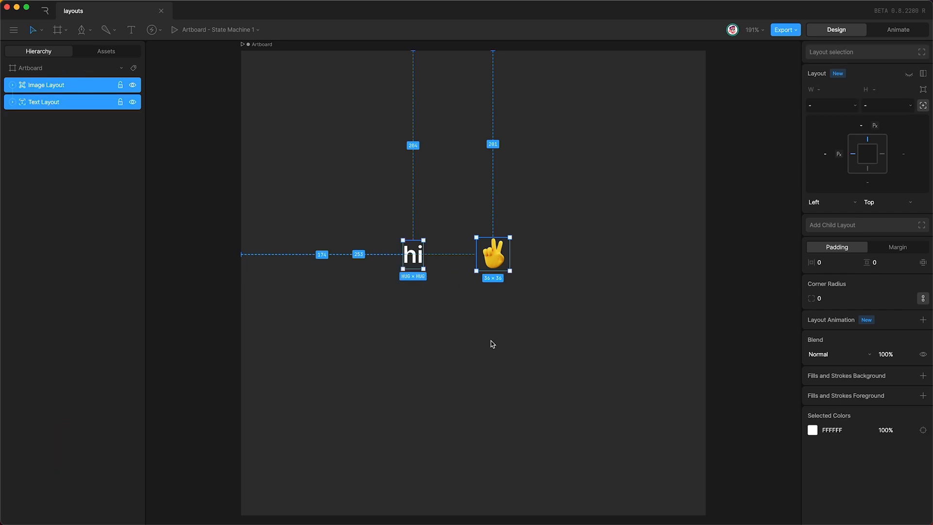
key("shift+l")
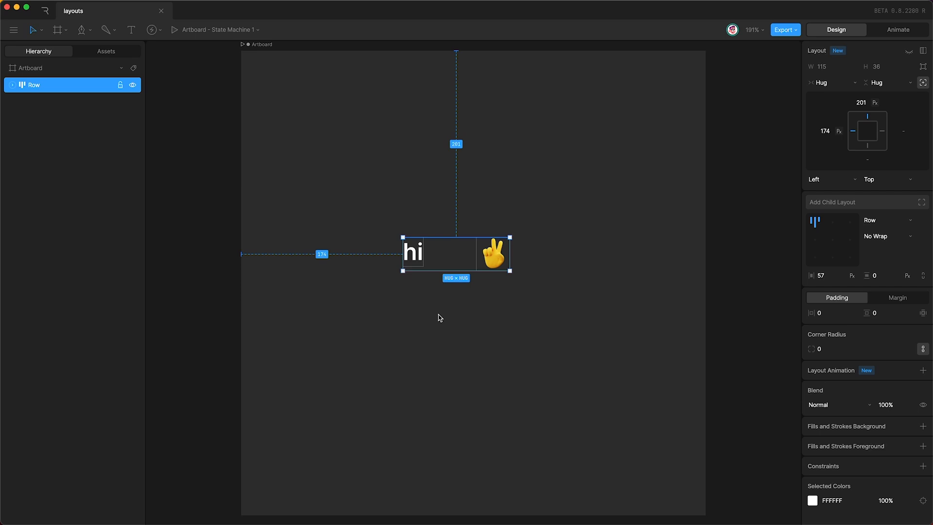
Step: Select the Row and switch its direction to Column, then back to Row
left_click(13, 85)
left_click(56, 102)
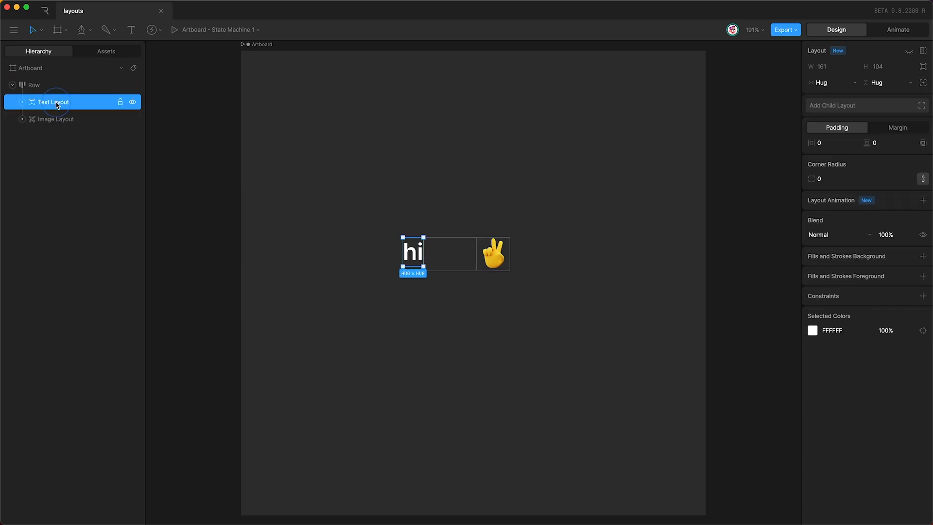
left_click(54, 119)
left_click(49, 106)
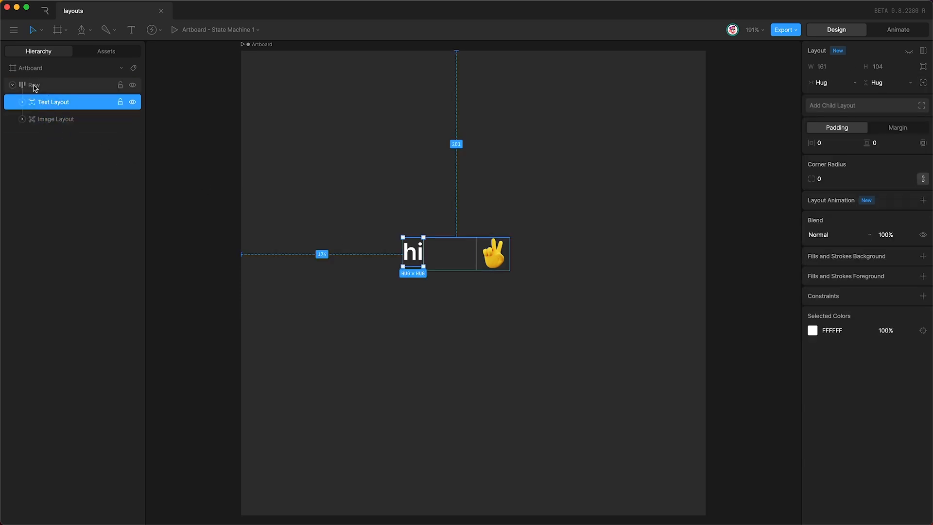
left_click(35, 86)
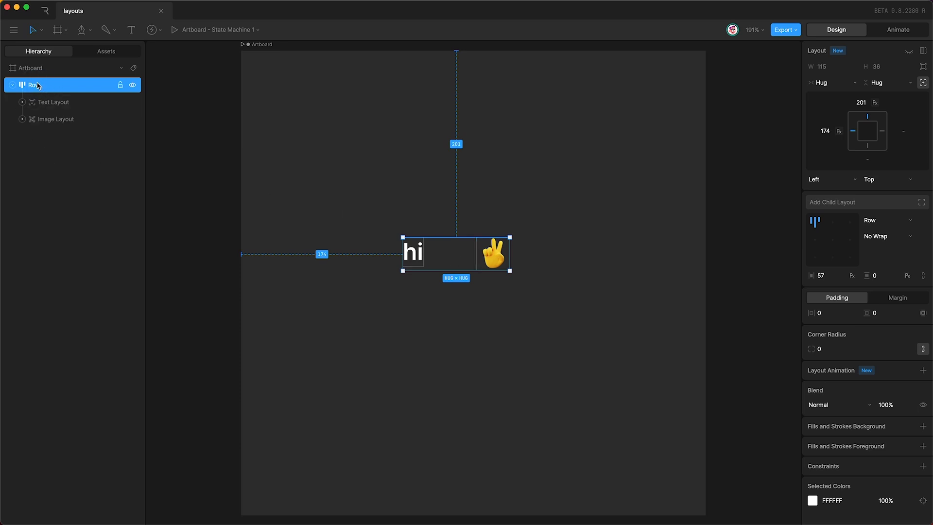
left_click(888, 220)
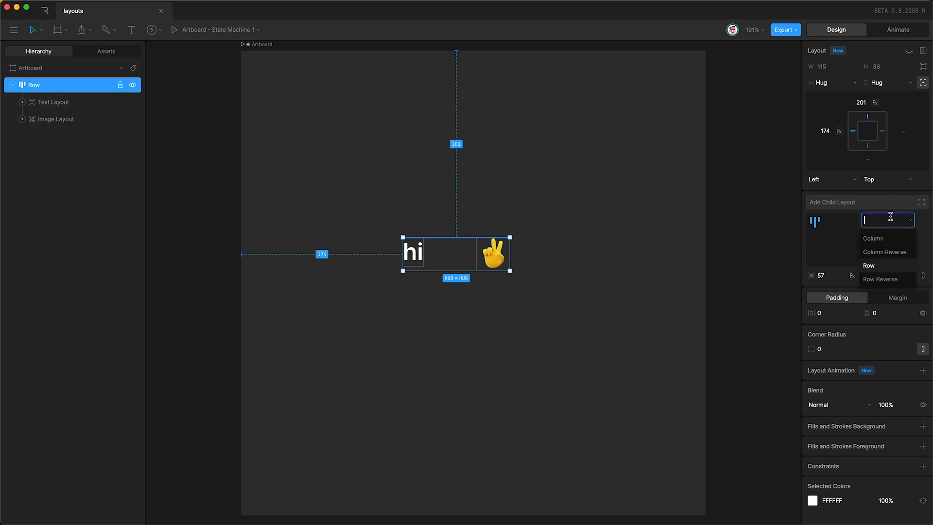
left_click(878, 238)
left_click(873, 220)
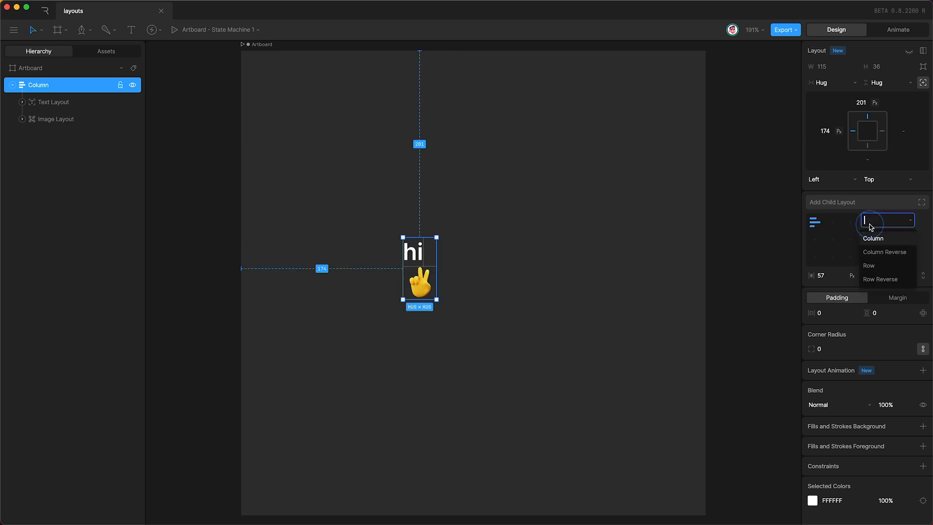
left_click(868, 265)
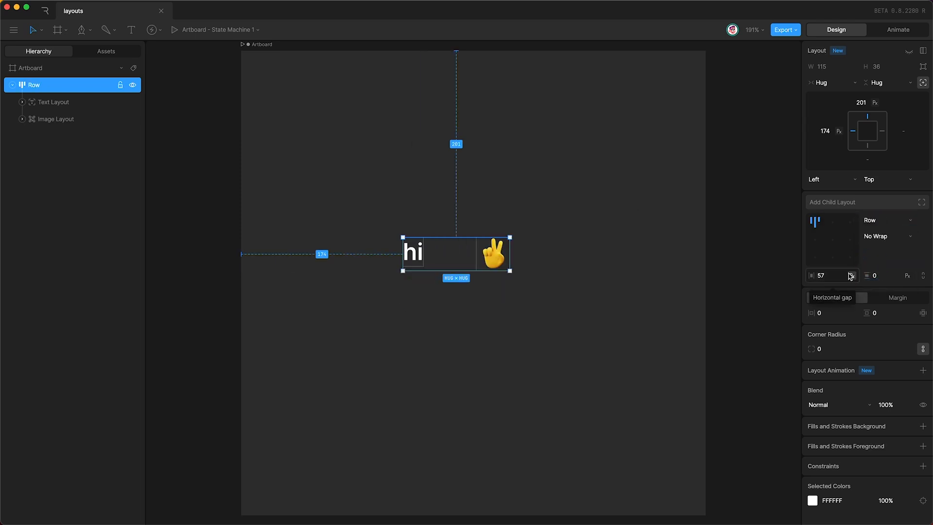
Step: Reduce the Row's horizontal gap from 57 to 4 px
left_click(826, 273)
key("shift+Up")
key("shift+Down")
key("shift+Down")
key("shift+Down")
key("shift+Down")
key("shift+Down")
key("shift+Down")
key("shift+Up")
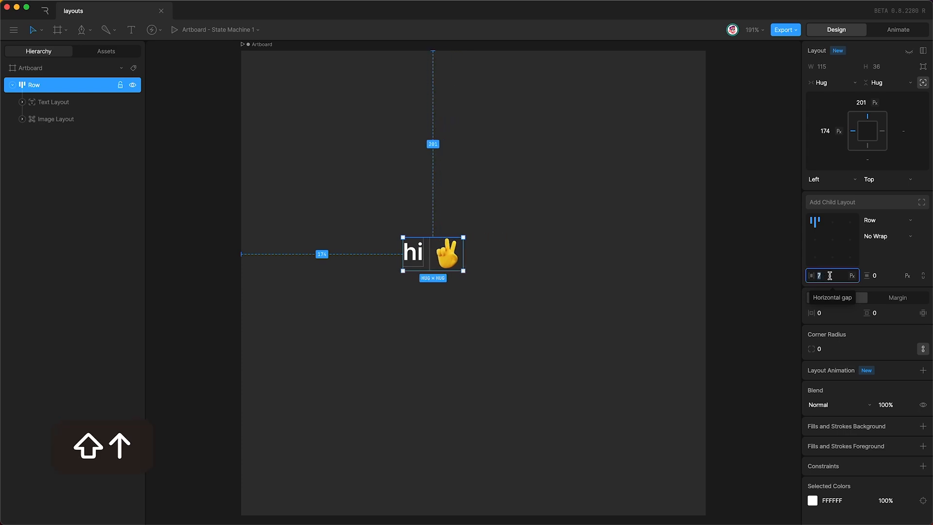
key("Down")
key("Down")
key("Down")
key("Down")
key("Up")
key("Down")
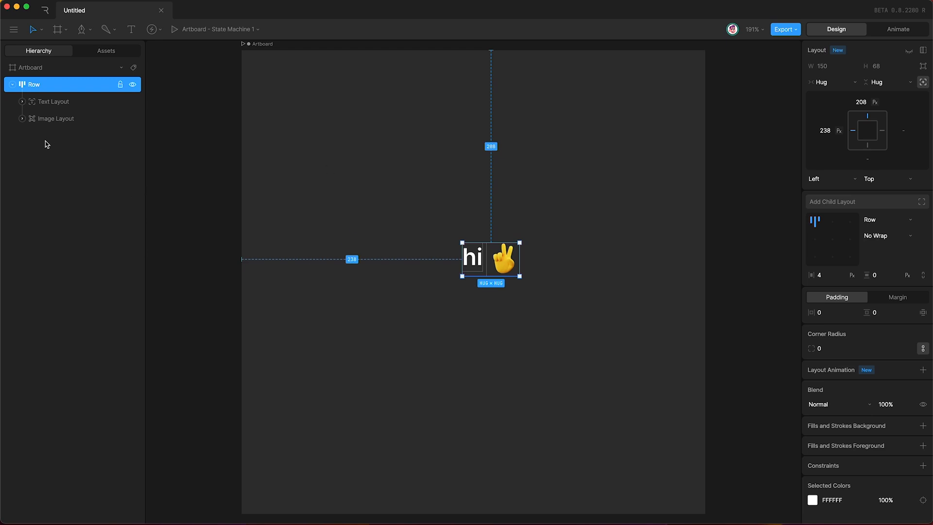
left_click(79, 121)
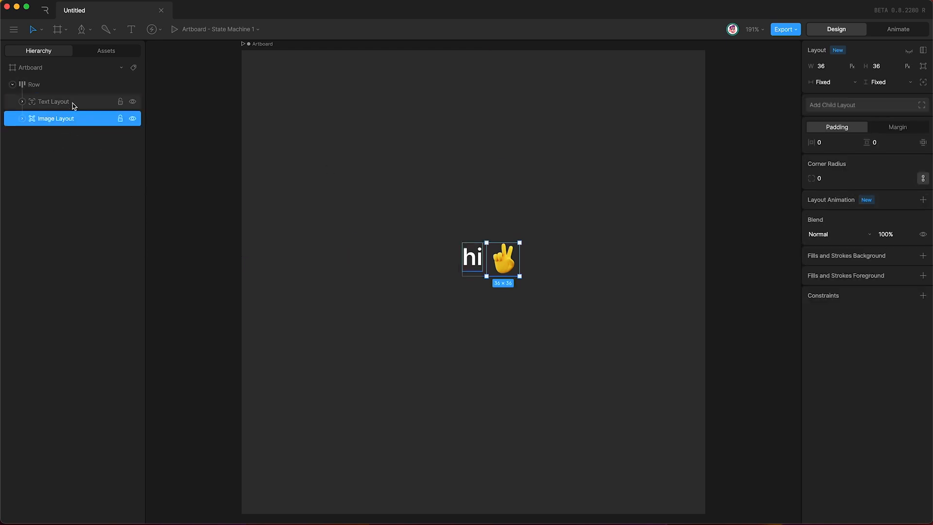
left_click(78, 102)
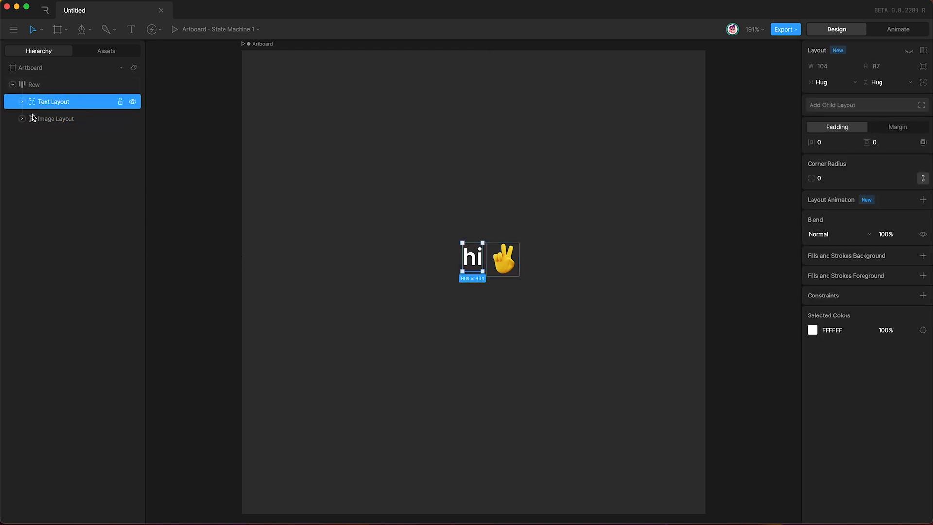
left_click(81, 119, "shift")
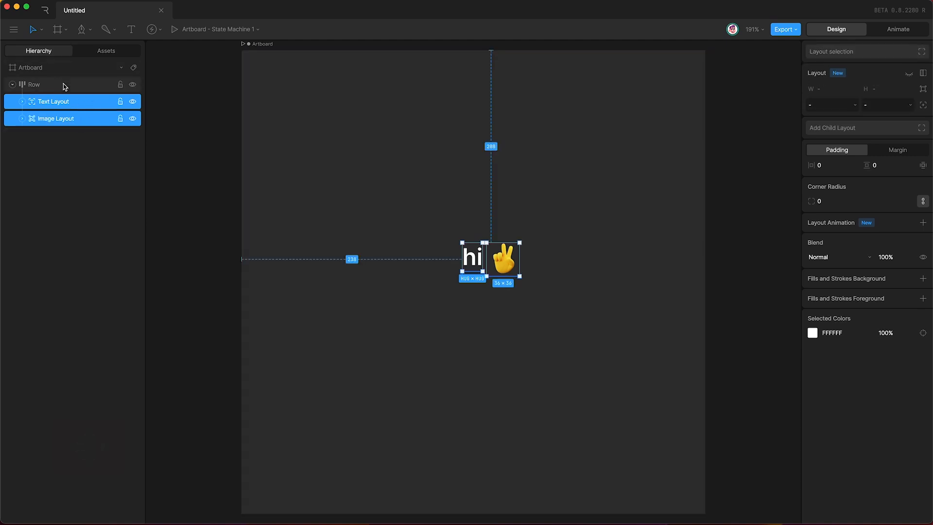
left_click(63, 86)
left_click(85, 120)
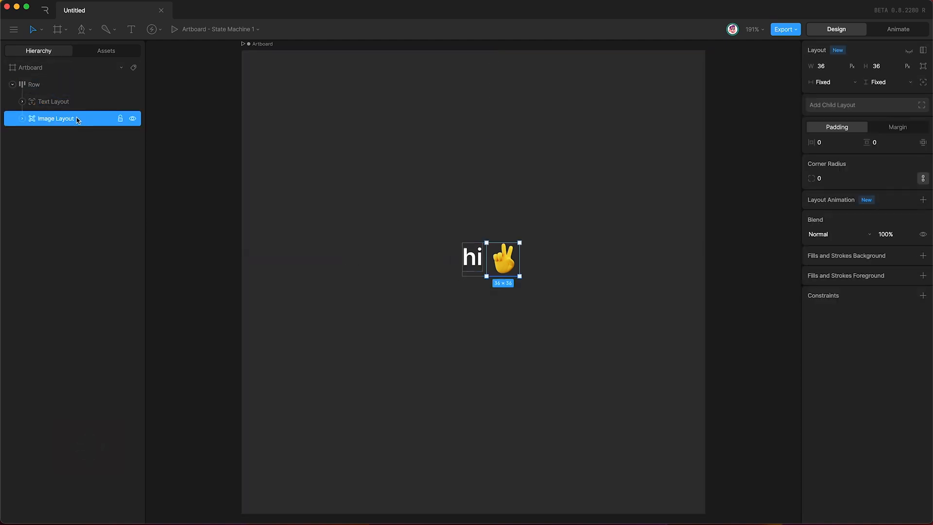
left_click(81, 103)
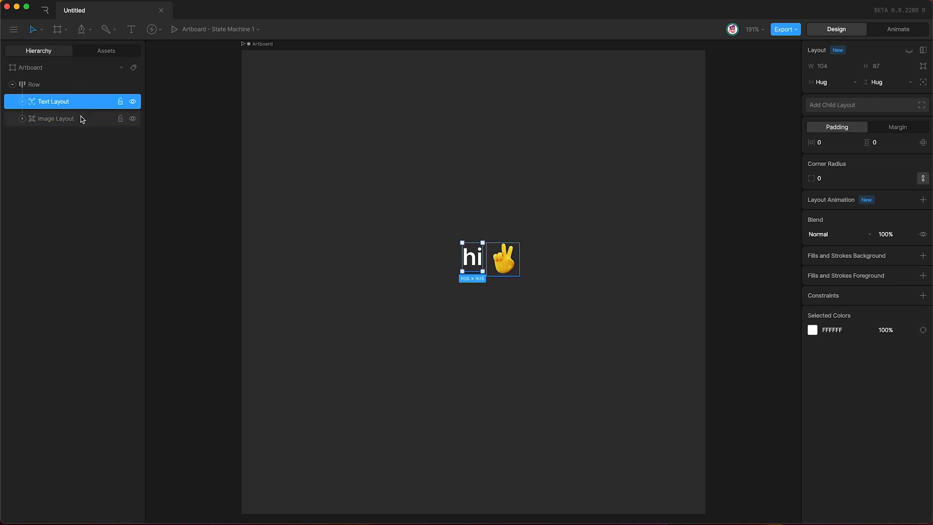
left_click(80, 120)
left_click(81, 101)
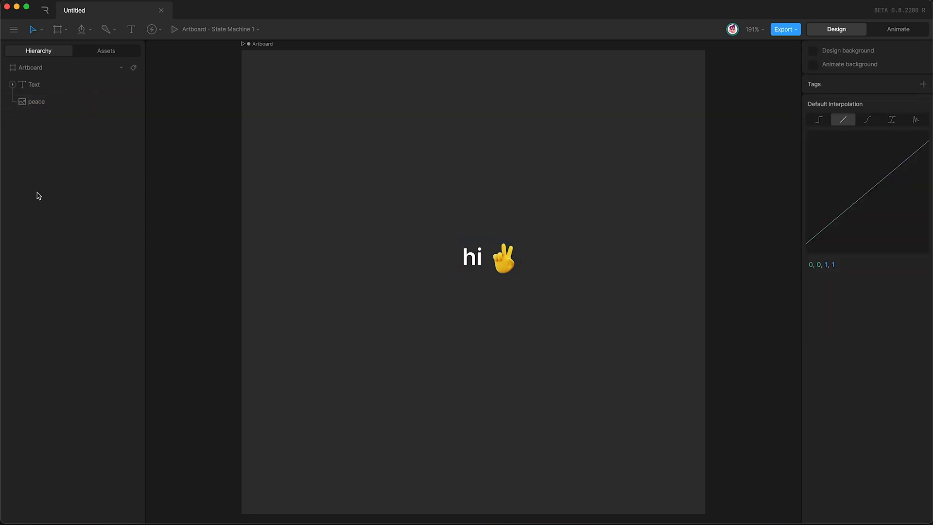
left_click(51, 84)
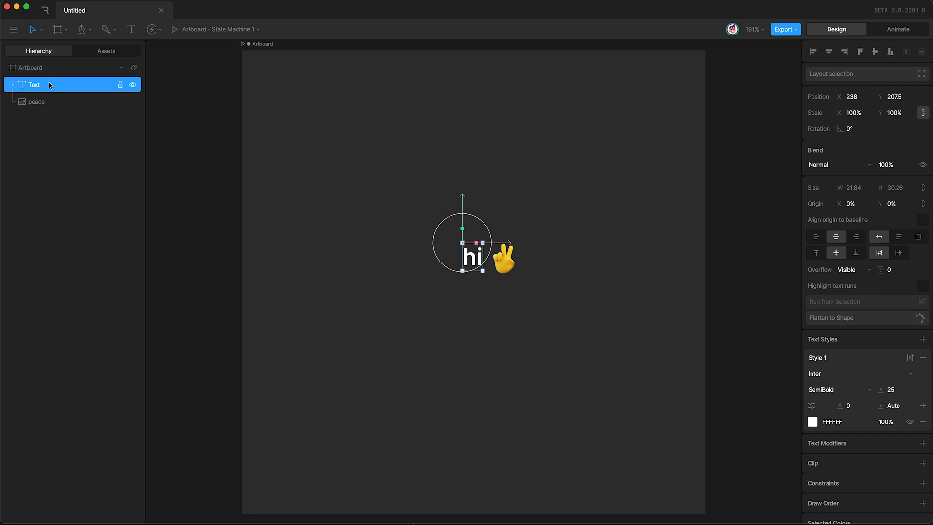
left_click(55, 103)
key("Escape")
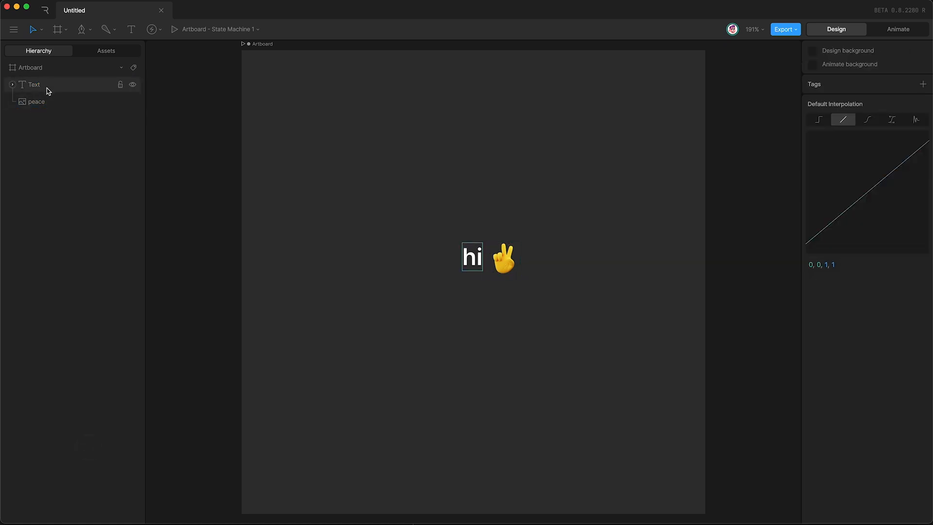
left_click(57, 84)
left_click(59, 102, "shift")
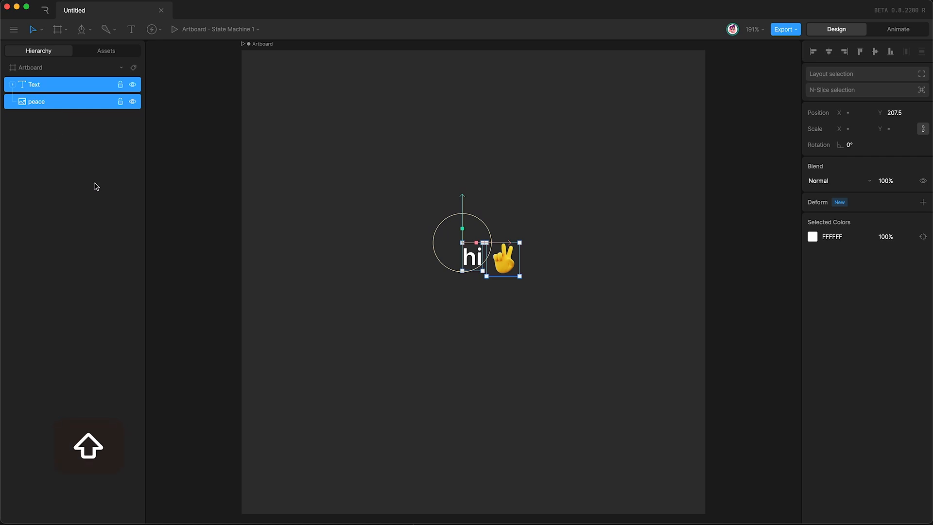
key("shift+a")
left_click(82, 101)
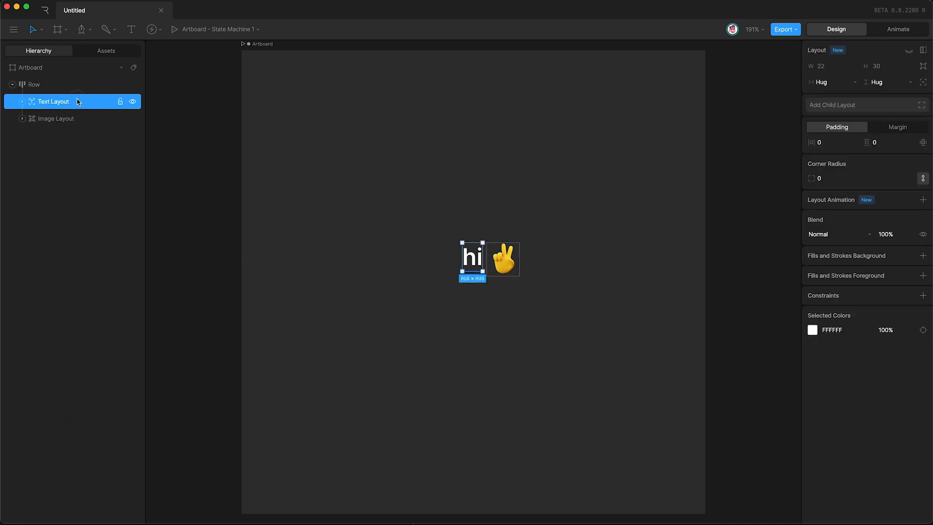
left_click(82, 120)
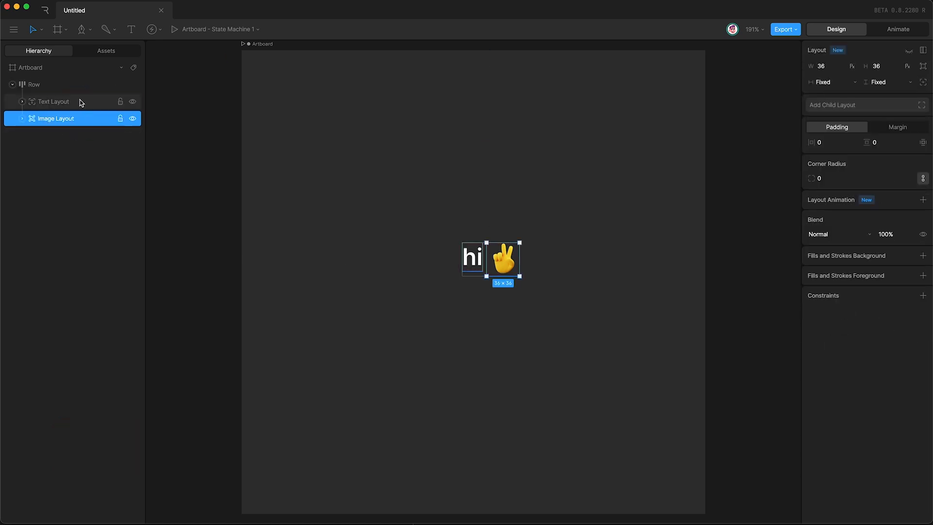
left_click(80, 102)
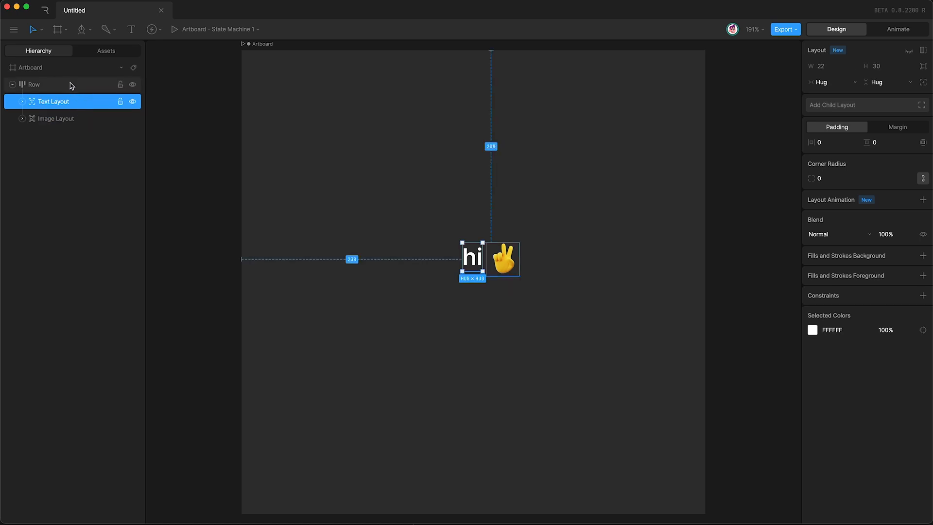
left_click(72, 86)
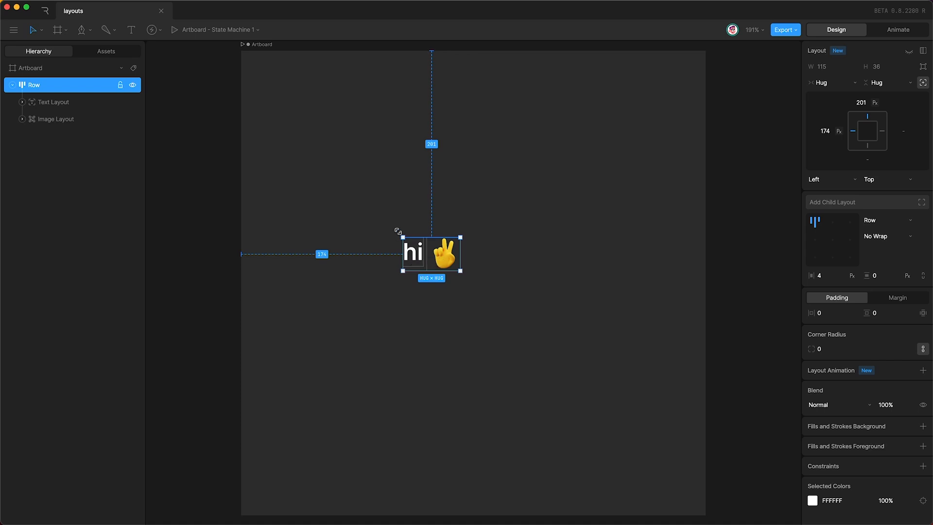
Step: Centre the Row's children and resize the Row by dragging its edges
left_click(833, 242)
left_click_drag(460, 256, 631, 254)
left_click_drag(547, 271, 551, 312)
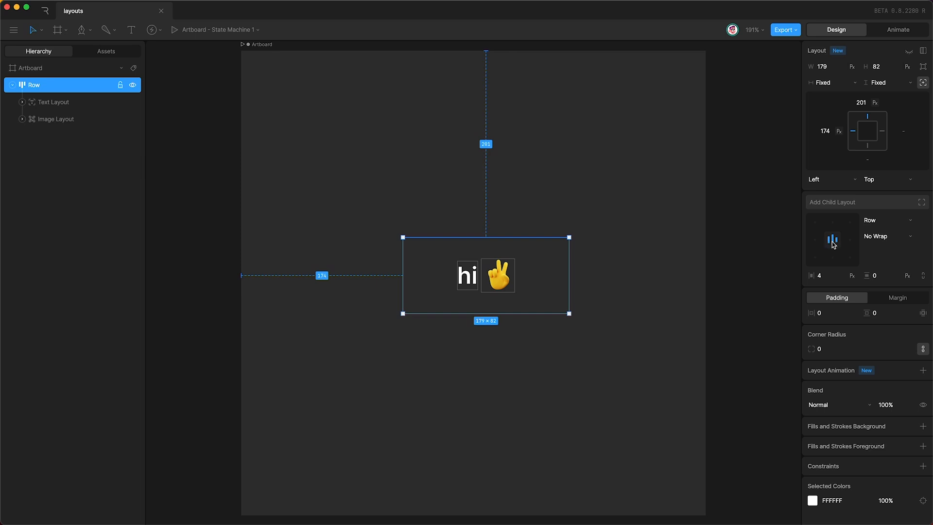
left_click_drag(569, 313, 596, 306)
Step: Set the Row's width and height sizing both to Hug
left_click(829, 84)
left_click(824, 96)
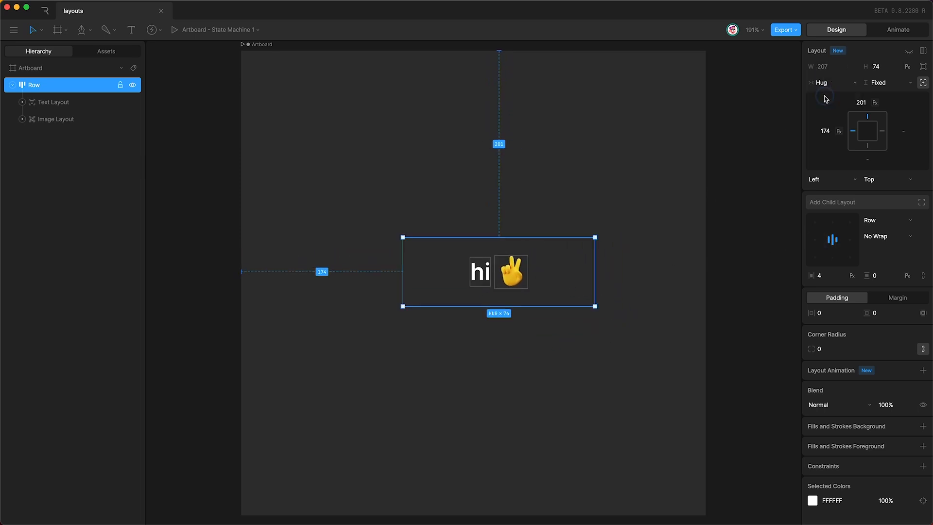
left_click(879, 82)
left_click(882, 94)
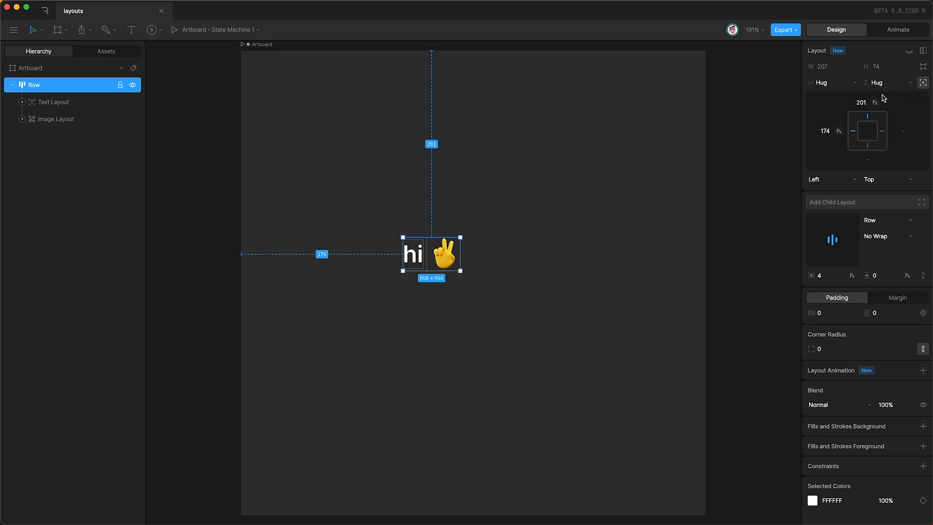
Step: Duplicate the 'hi' Text Layout and move the copy after the peace emoji
left_click(76, 103)
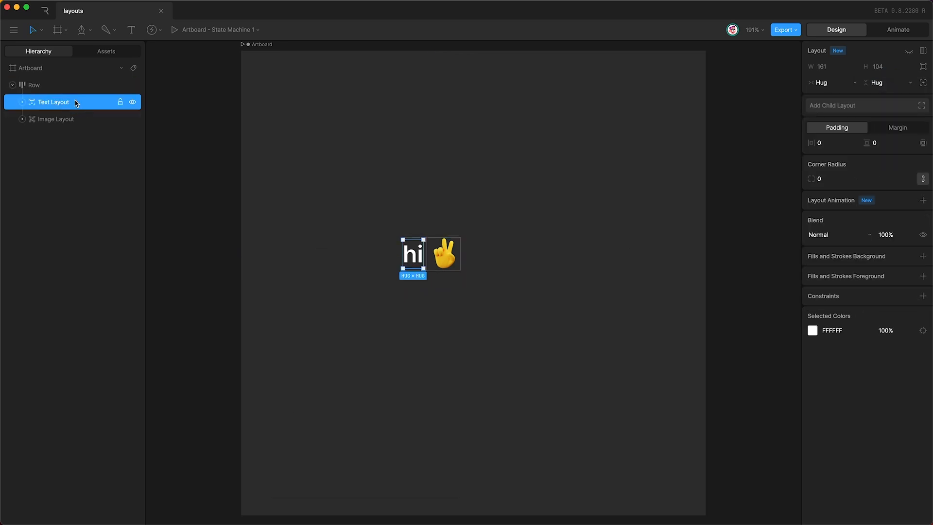
key("super+d")
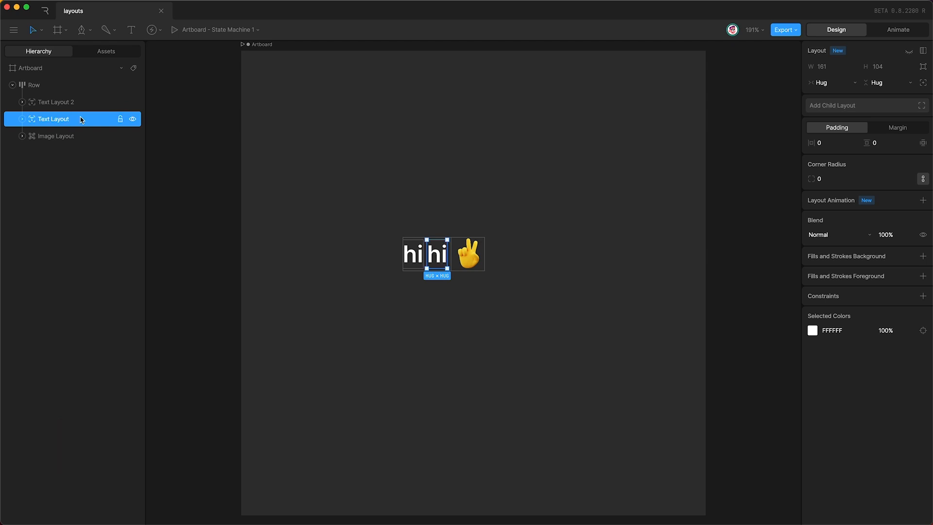
left_click(81, 120)
left_click_drag(81, 120, 82, 149)
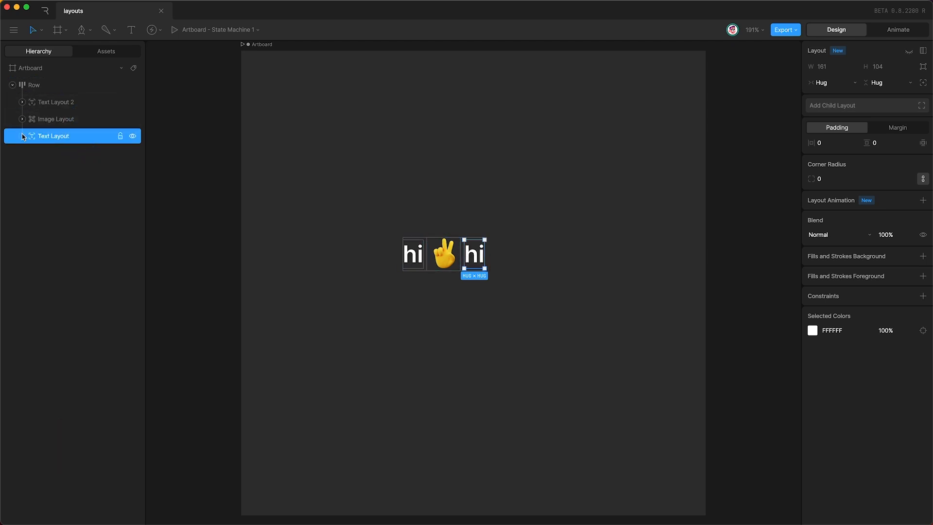
Step: Change the copied text to 'im' followed by the author's name
left_click(21, 136)
left_click(70, 170)
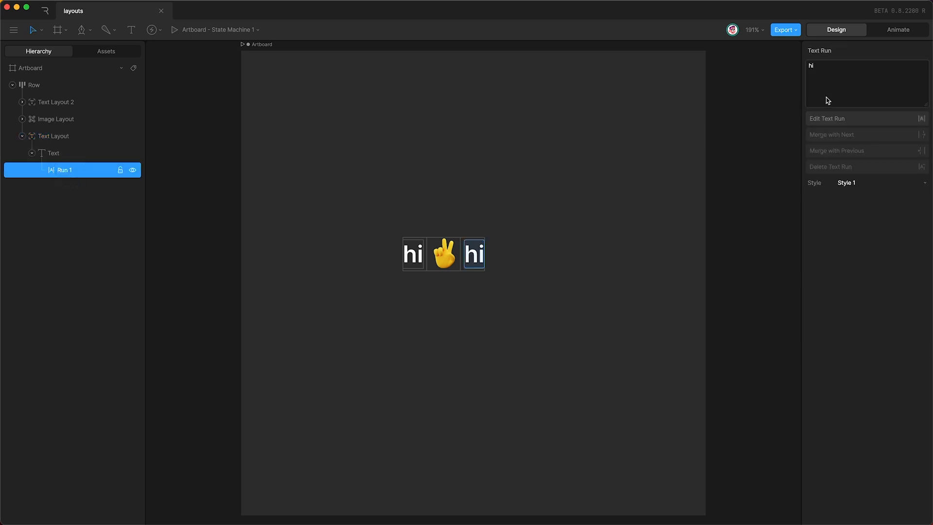
left_click(835, 82)
type("im ross")
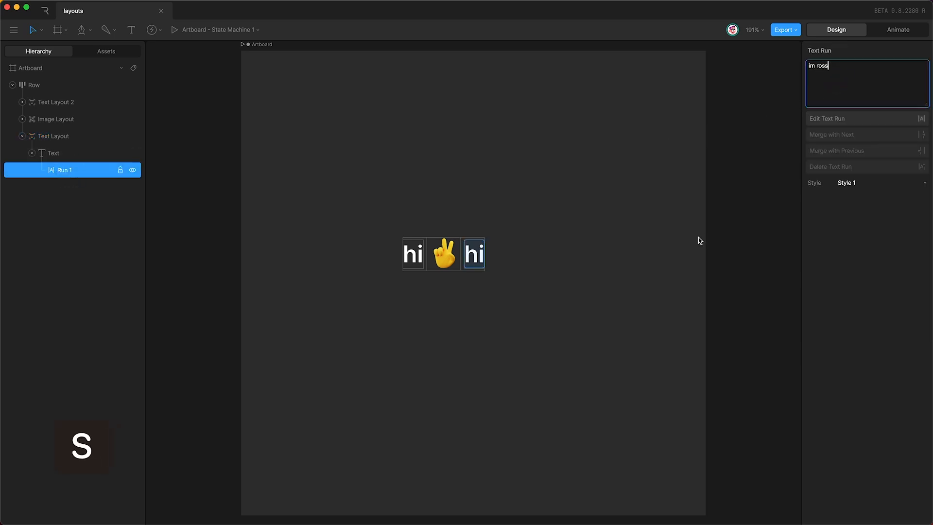
left_click(852, 283)
left_click(505, 253)
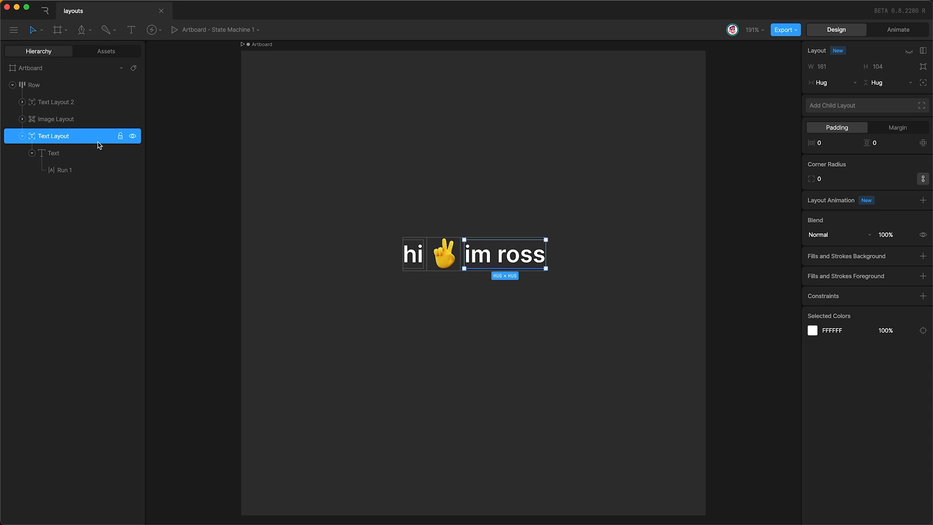
Step: Rename the Row layout in the Hierarchy to 'greeting row'
left_click(78, 84)
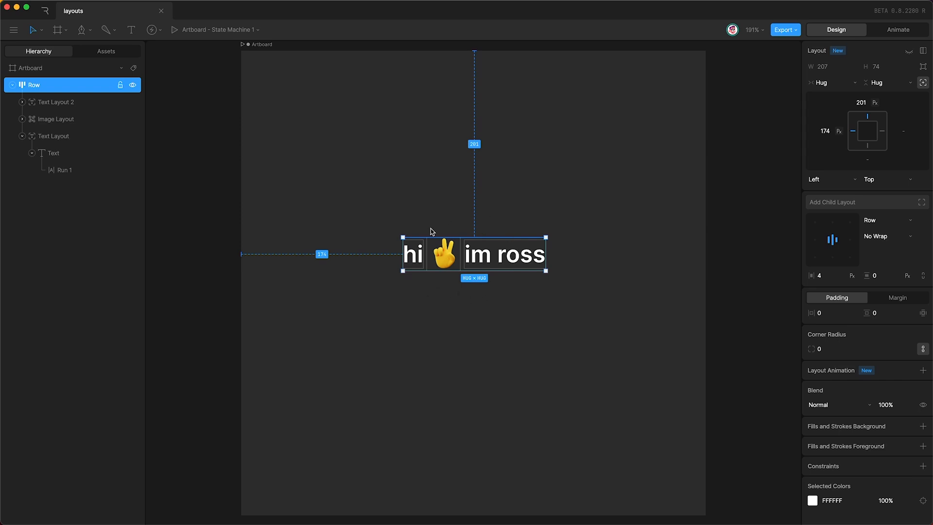
left_click(477, 199)
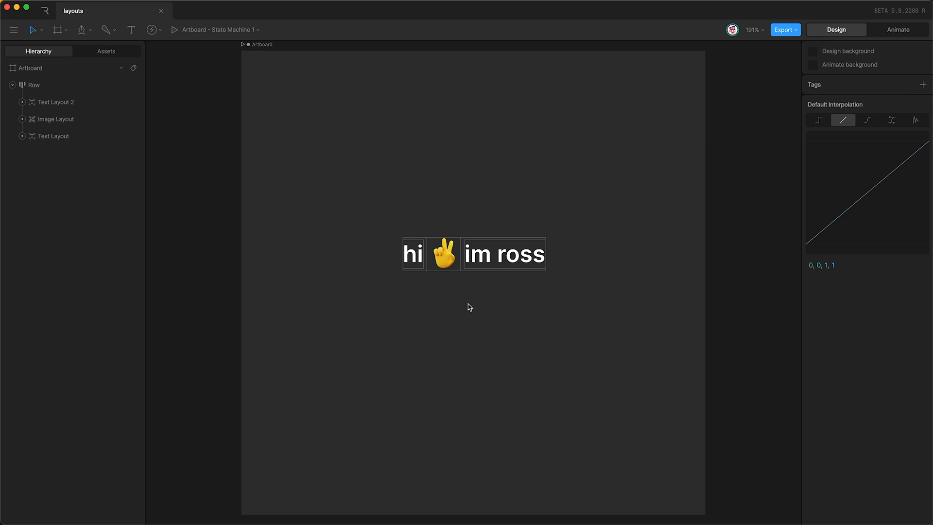
left_click(544, 261)
left_click(601, 261)
double_click(33, 85)
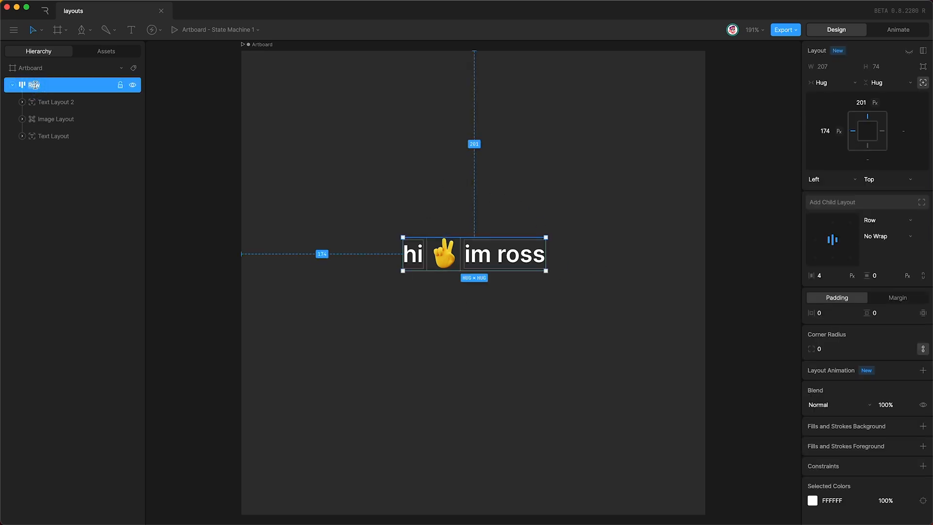
type("greeting row")
key("Return")
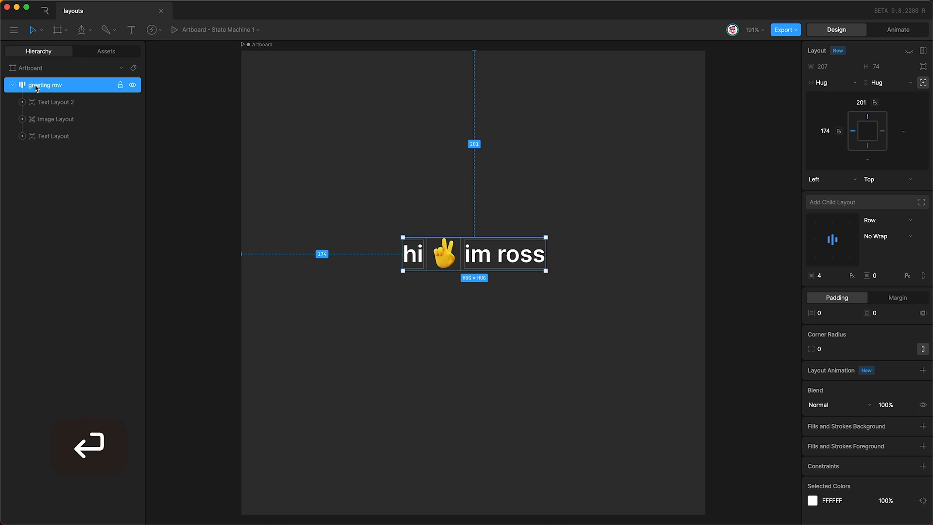
left_click(200, 216)
scroll(201, 216, "down", 5)
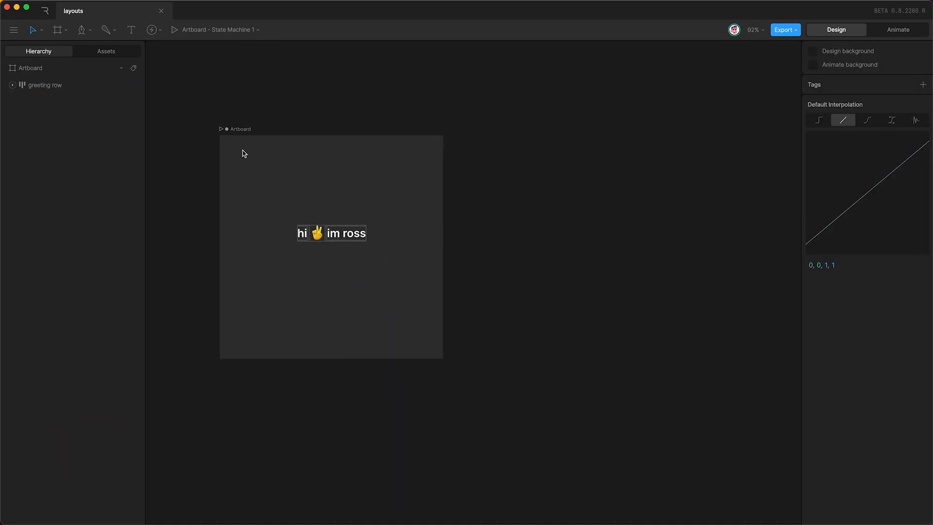
Step: Resize the artboard to 1236 × 1766 by dragging its right and bottom edges
left_click(244, 126)
left_click(243, 126)
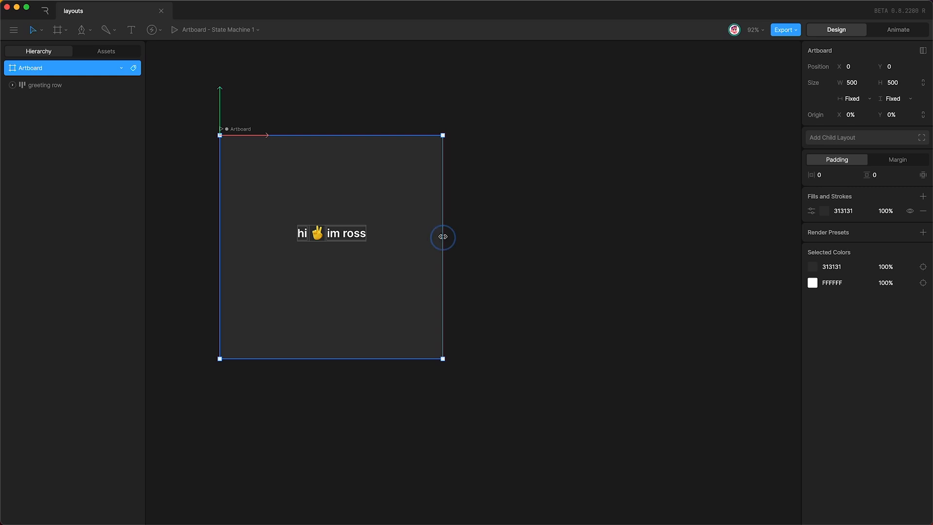
left_click_drag(443, 236, 775, 222)
scroll(460, 302, "down", 2)
scroll(460, 302, "right", 1)
scroll(460, 302, "down", 4)
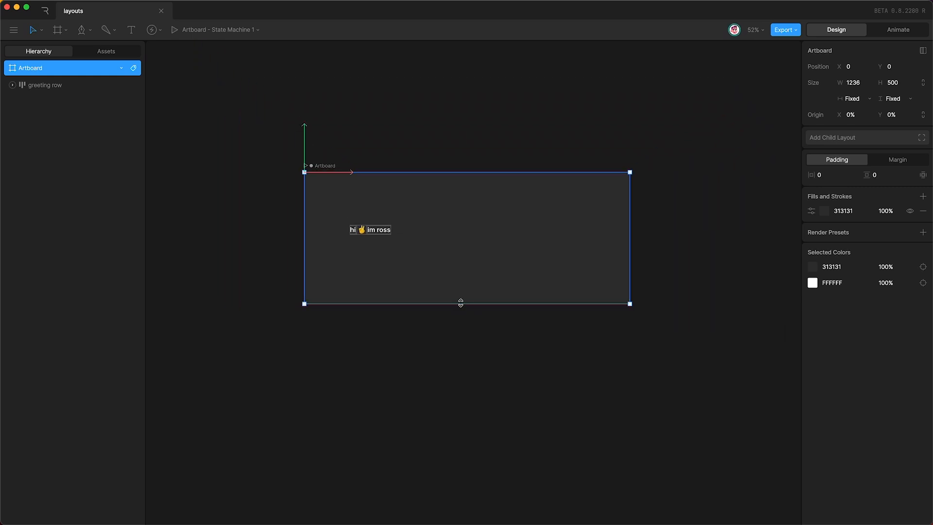
left_click_drag(460, 303, 460, 524)
scroll(448, 406, "down", 2)
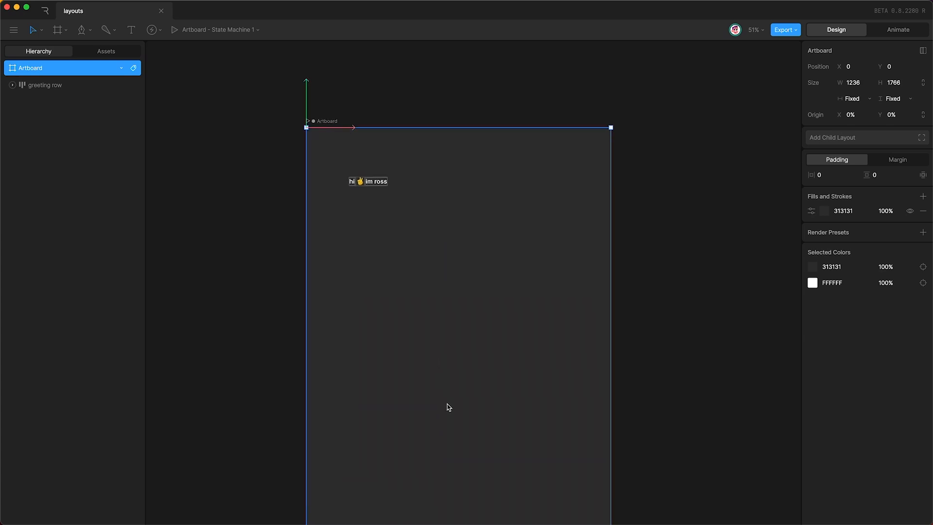
scroll(448, 406, "up", 1)
Step: Move the greeting row to sit near the top of the artboard
left_click(384, 220)
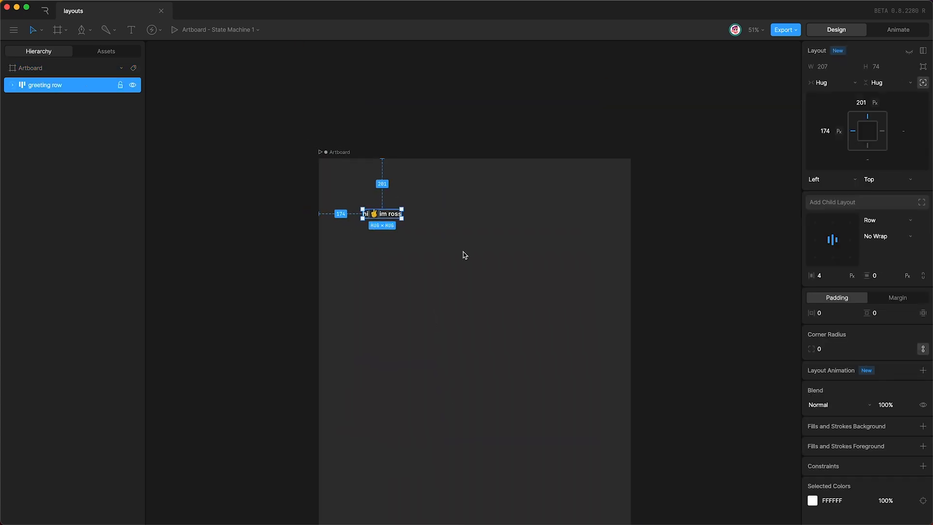
scroll(463, 253, "up", 5)
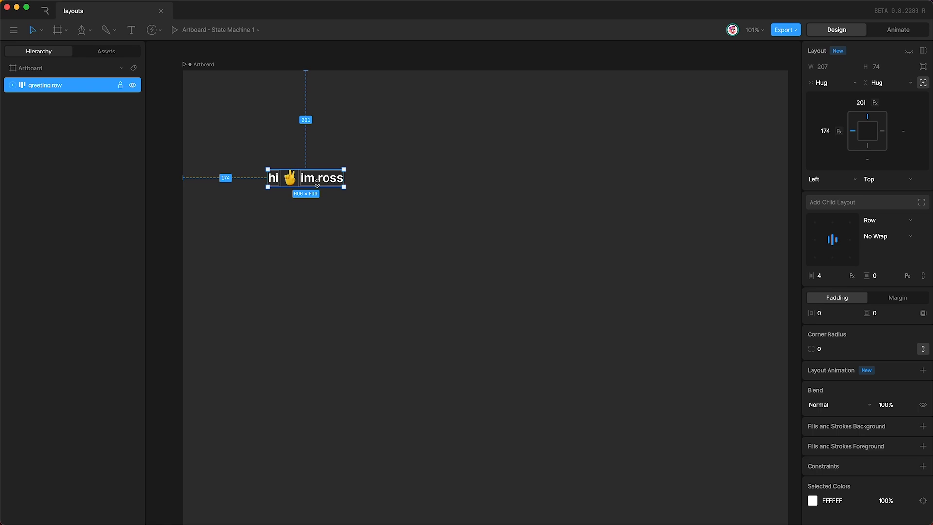
left_click_drag(317, 182, 572, 197)
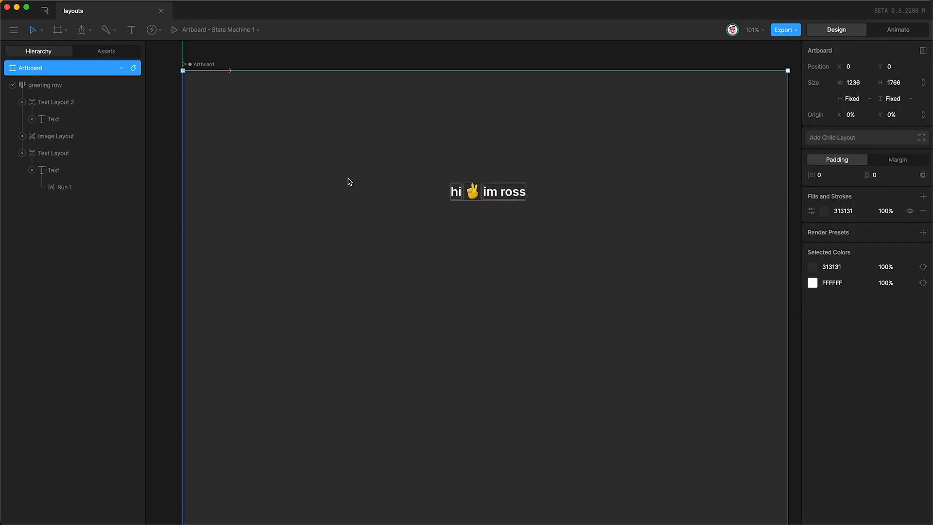
Step: Set the Style 1 font size of both greeting text layers to 50
left_click(63, 119)
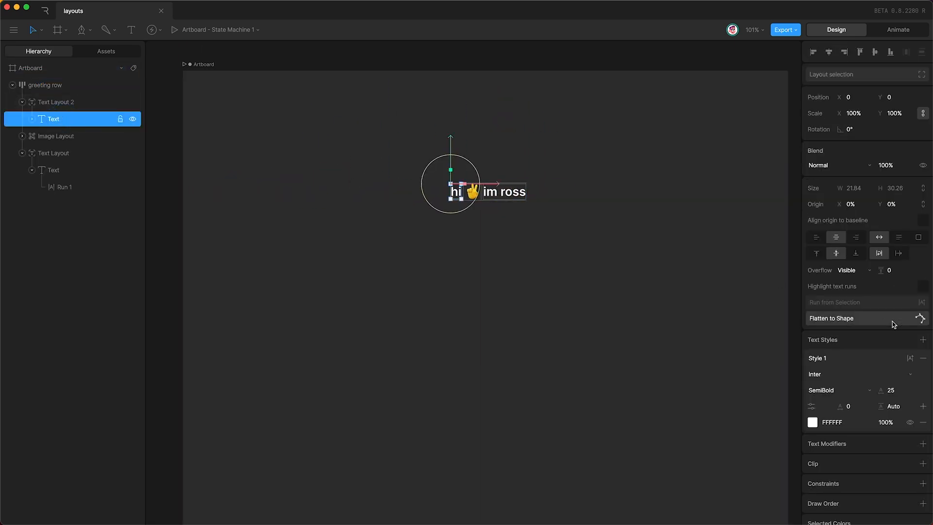
left_click(897, 391)
type("50")
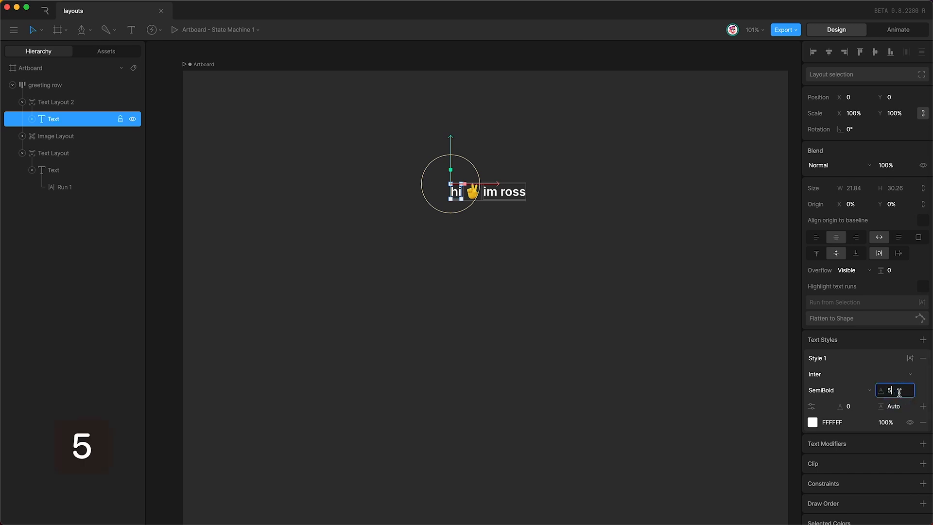
key("Return")
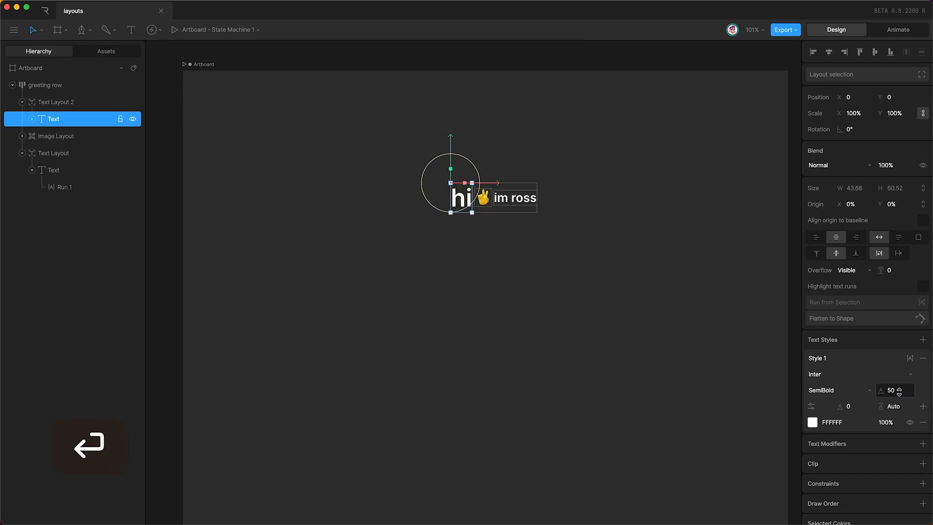
left_click(61, 171)
left_click(893, 390)
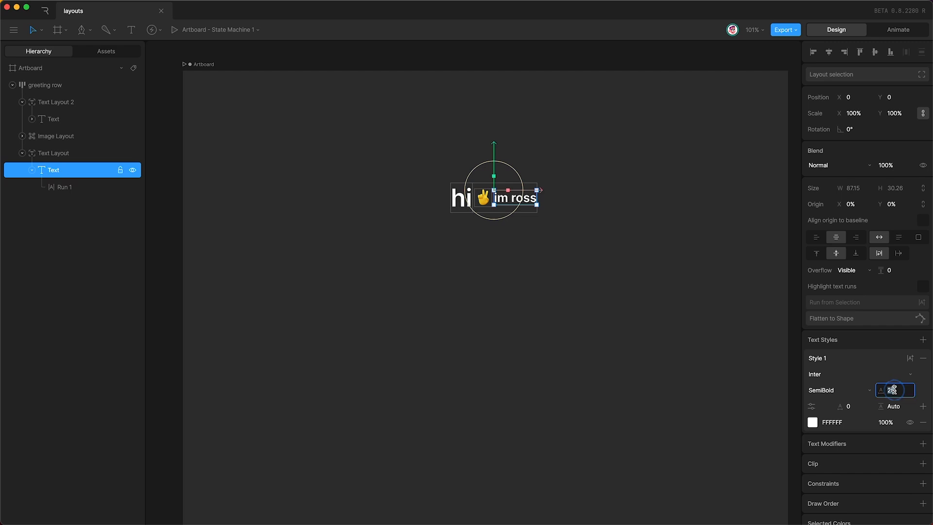
type("50")
key("Return")
Step: Increase the scale of the peace emoji image inside its image layout
left_click(84, 138)
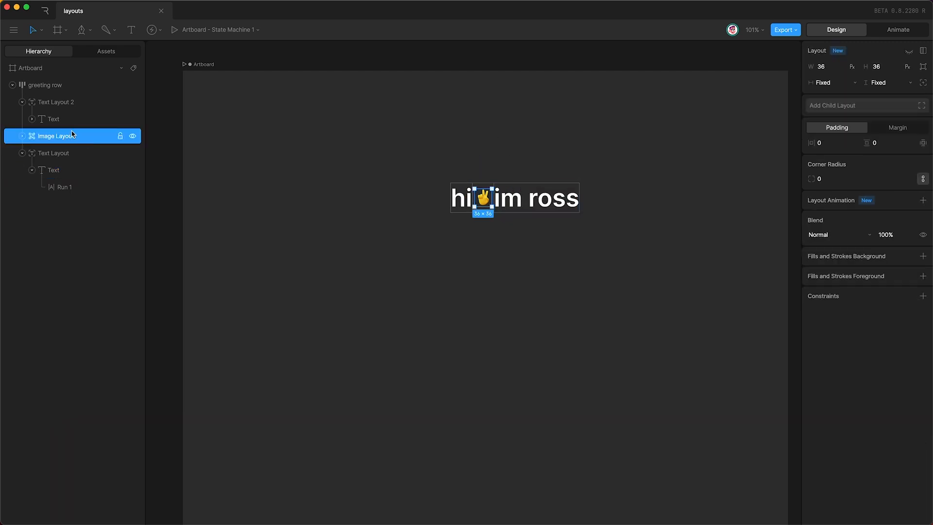
left_click(22, 136)
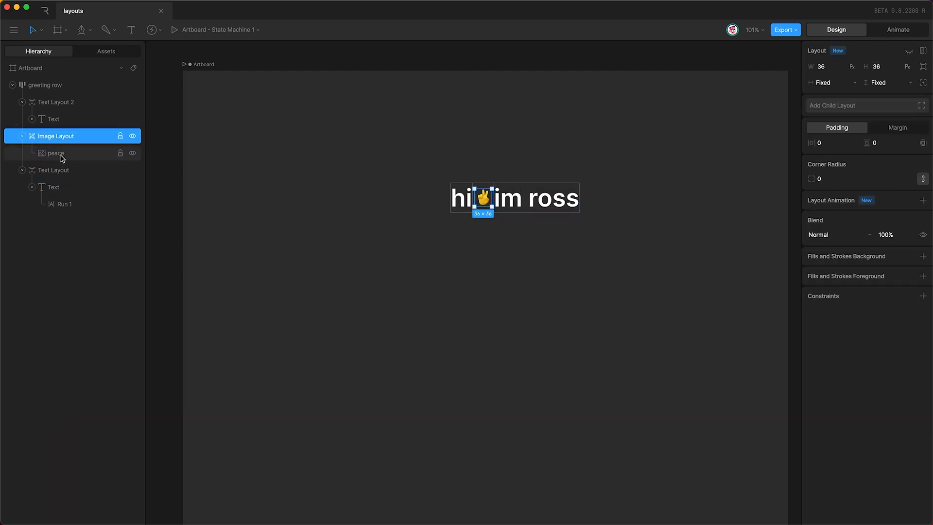
left_click(75, 155)
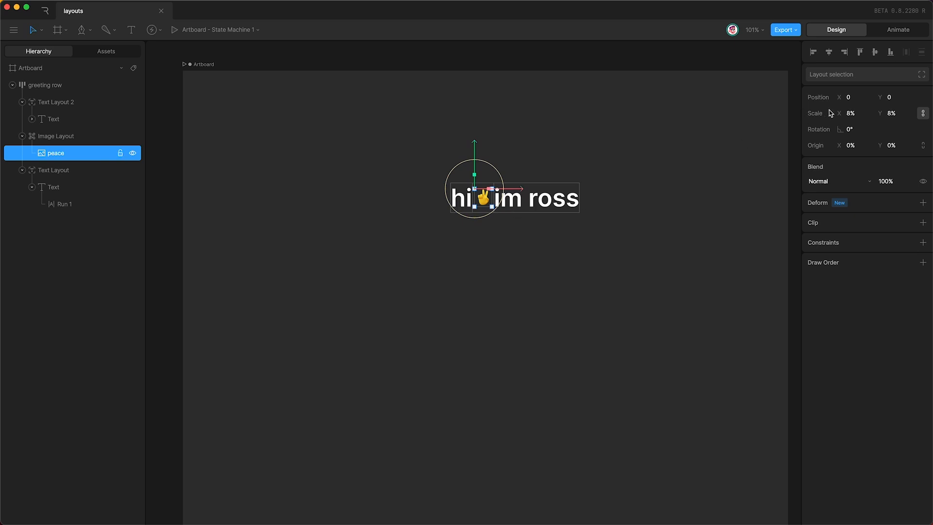
left_click(859, 115)
key("shift+Up")
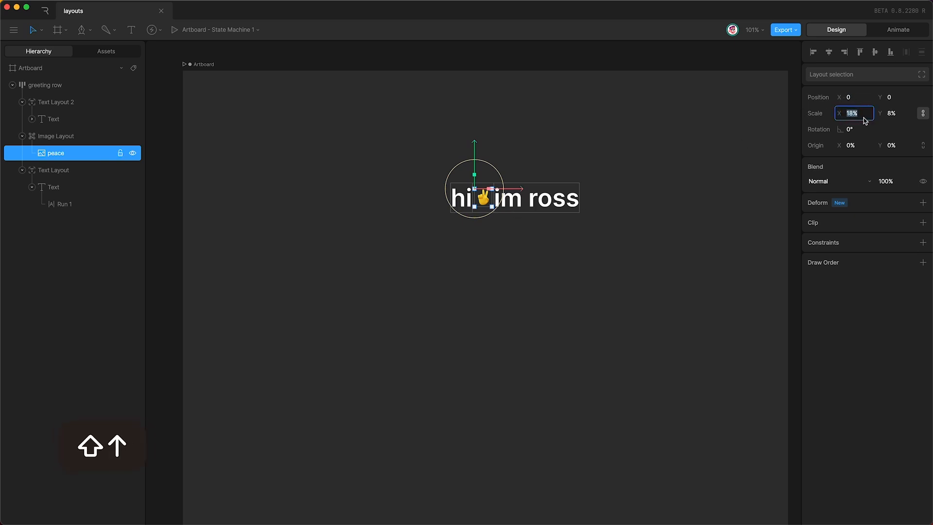
key("shift+Up")
key("Return")
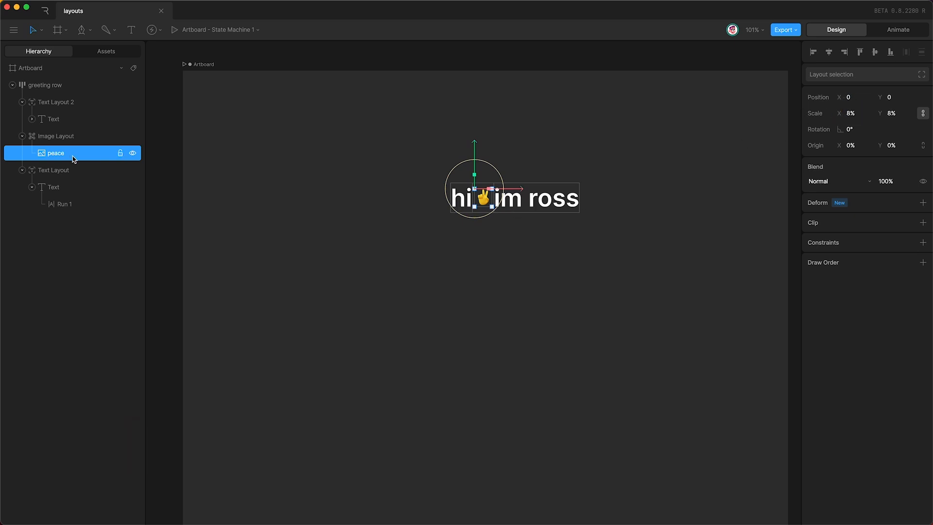
Step: Widen the peace emoji's Image Layout to 66
left_click(67, 139)
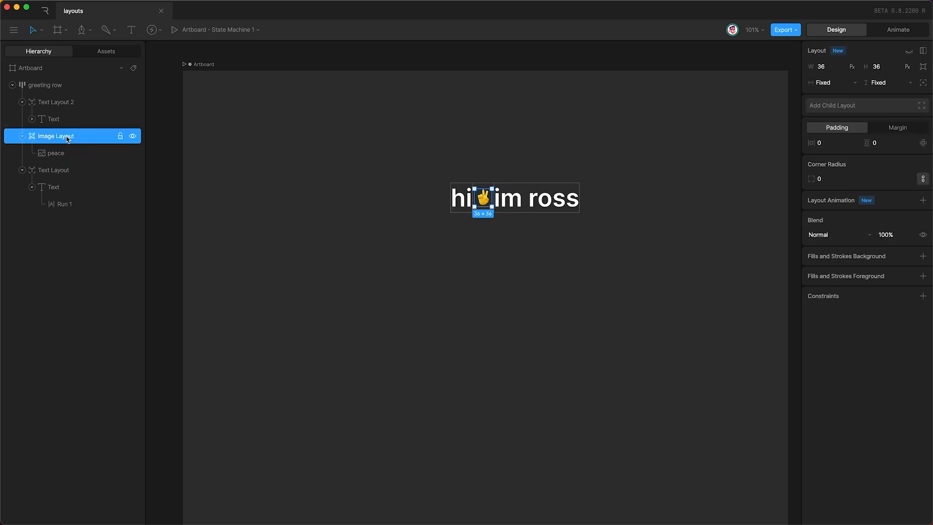
key("Return")
left_click(831, 66)
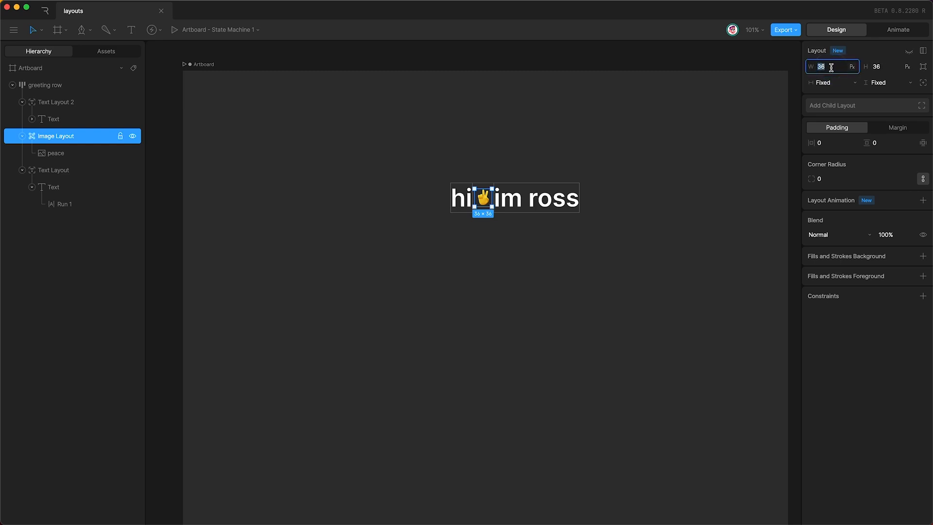
key("shift+Up")
key("shift+Up")
key("shift+Up")
key("Tab")
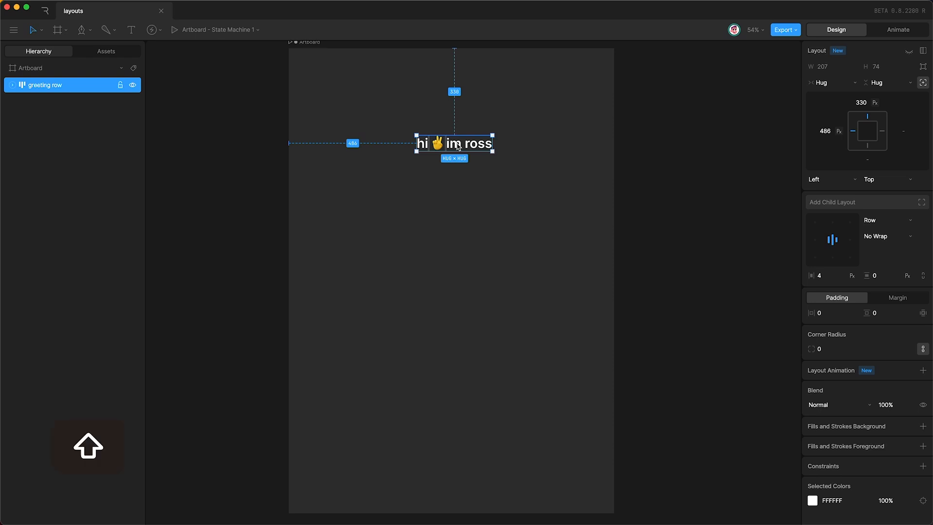
Step: Wrap the greeting row in a new layout named 'viewport'
key("shift+l")
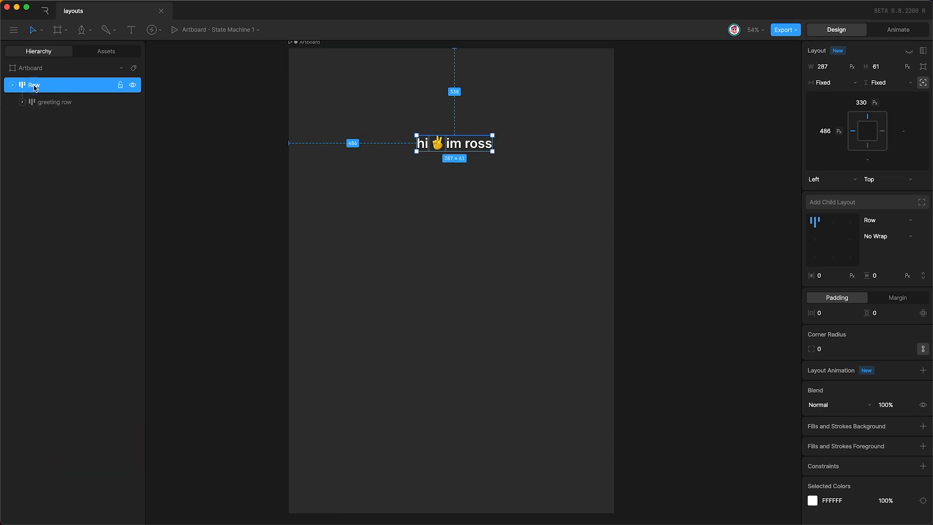
double_click(34, 85)
type("viewport")
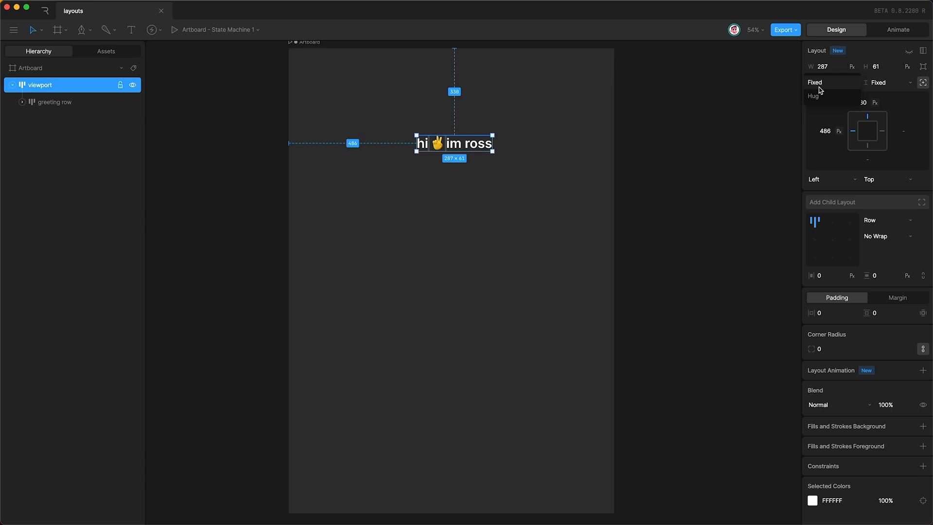
Step: Turn off absolute positioning for the viewport layout
left_click(823, 85)
left_click(852, 84)
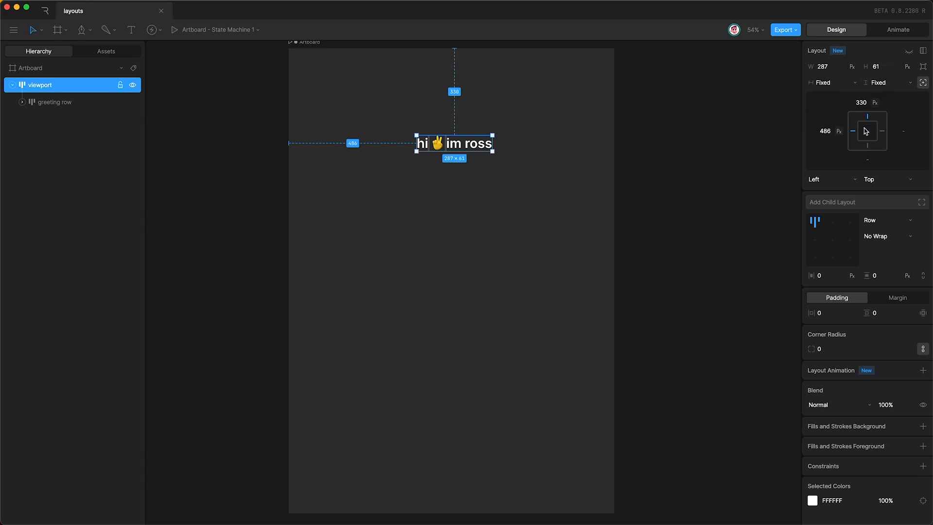
left_click(923, 83)
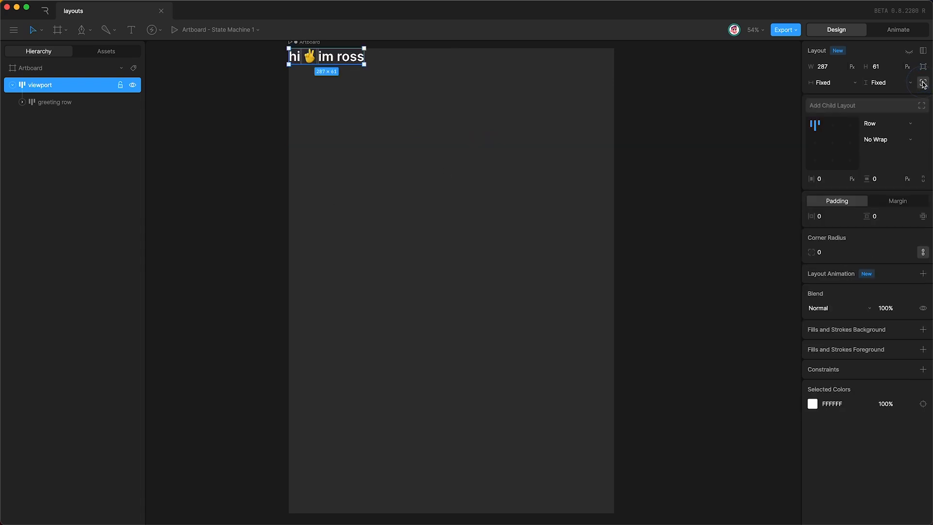
left_click(75, 103)
left_click(71, 86)
Step: Set the viewport's width and height sizing from Fixed to Fill
left_click(824, 83)
left_click(824, 92)
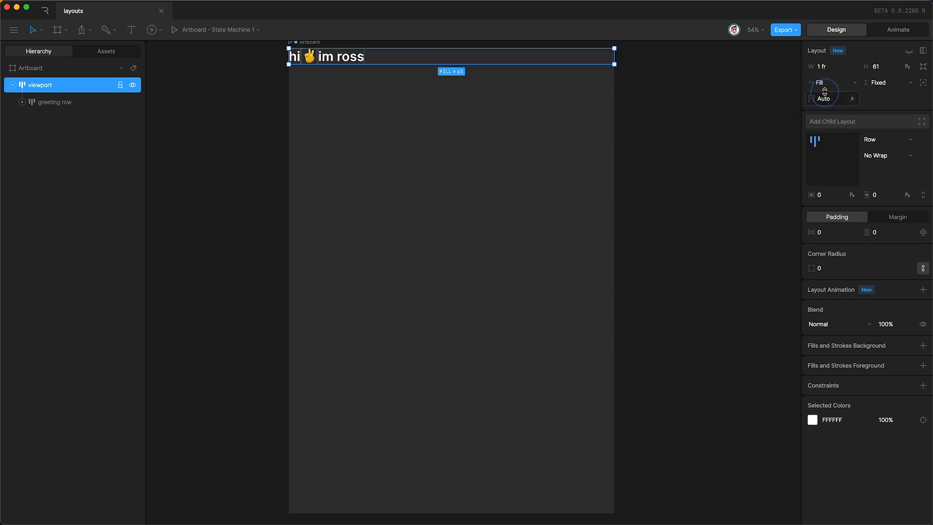
left_click(900, 89)
left_click(881, 96)
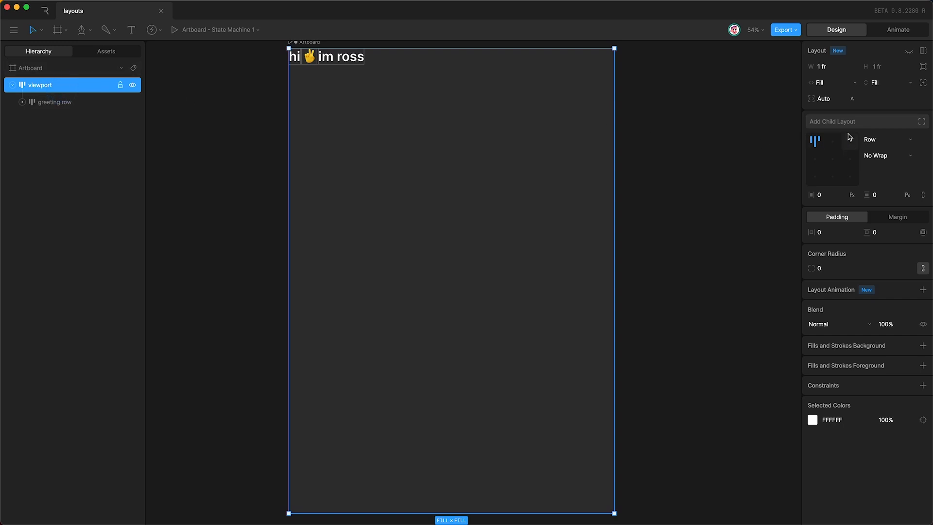
Step: Stack the viewport as a column and add a shorter, fill-less 'logo layout' above the greeting row
left_click(882, 139)
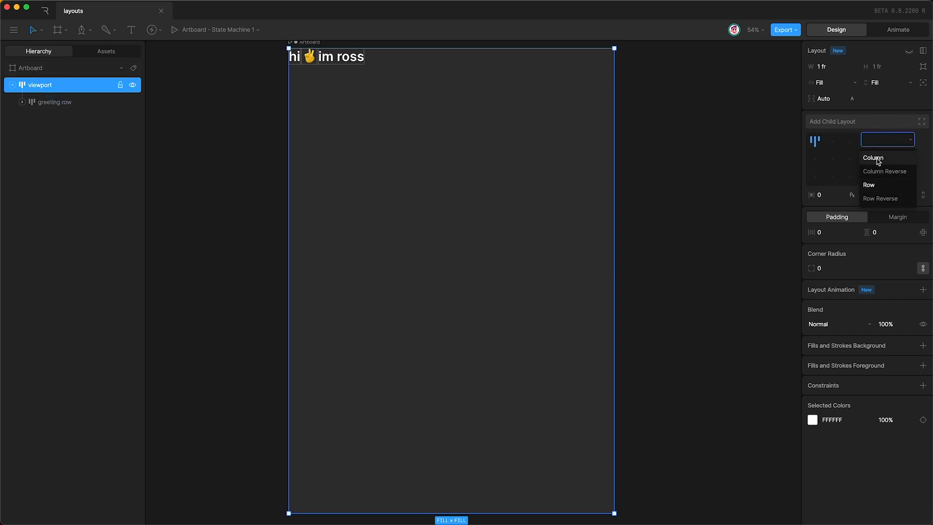
left_click(874, 158)
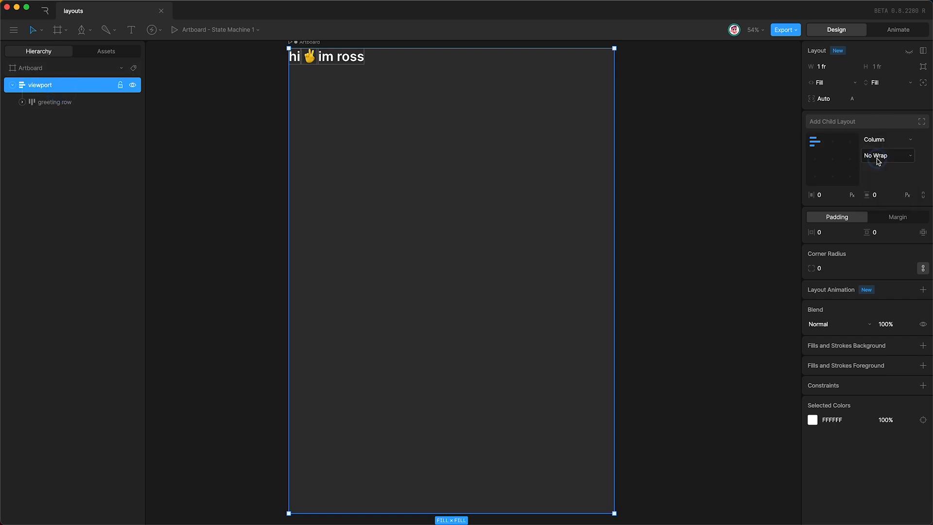
left_click(846, 122)
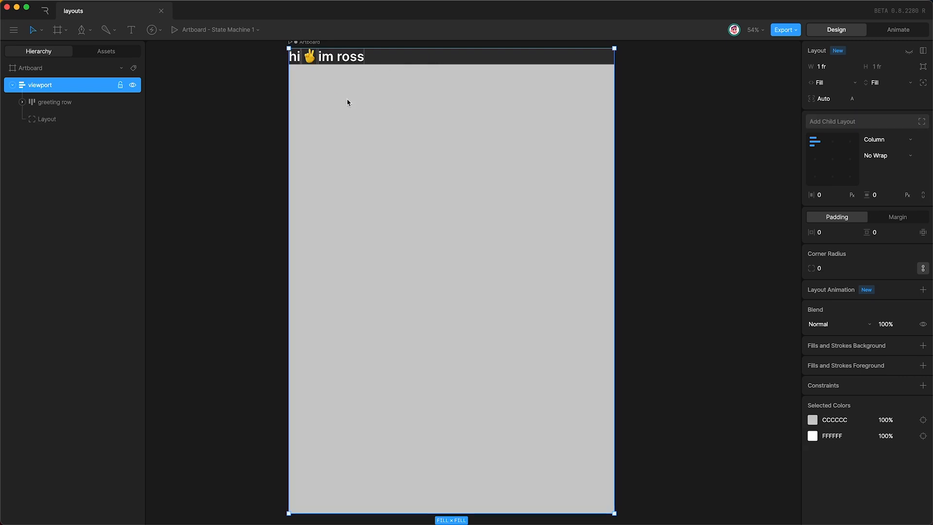
left_click(63, 102)
left_click(47, 120)
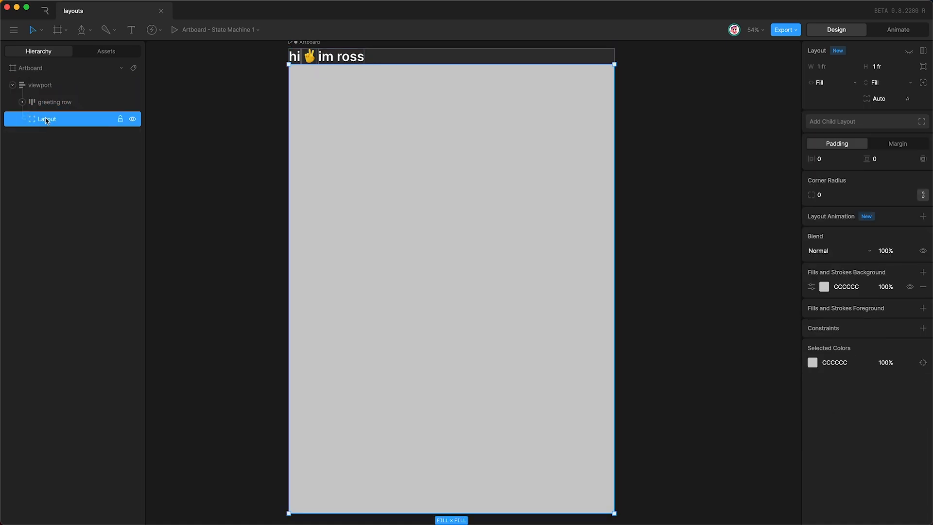
double_click(46, 120)
type("logo layout")
left_click_drag(75, 121, 78, 93)
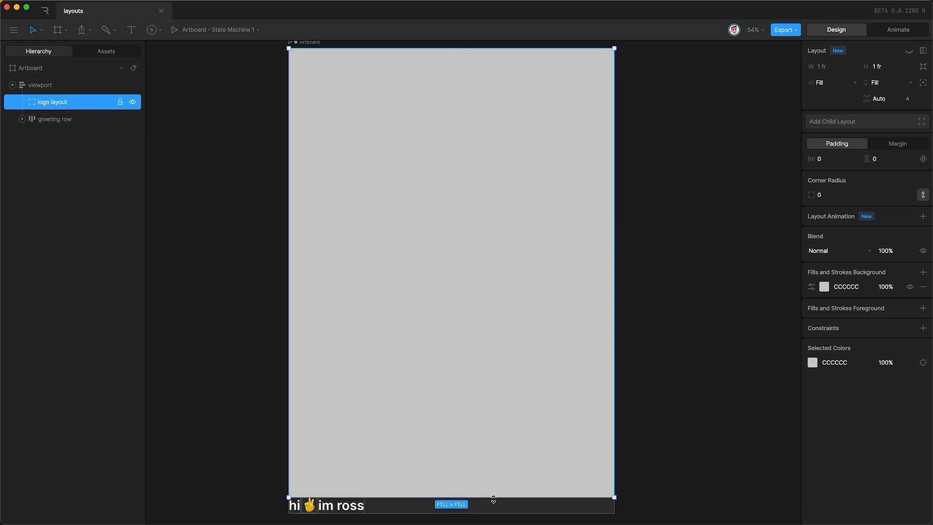
left_click_drag(492, 496, 476, 92)
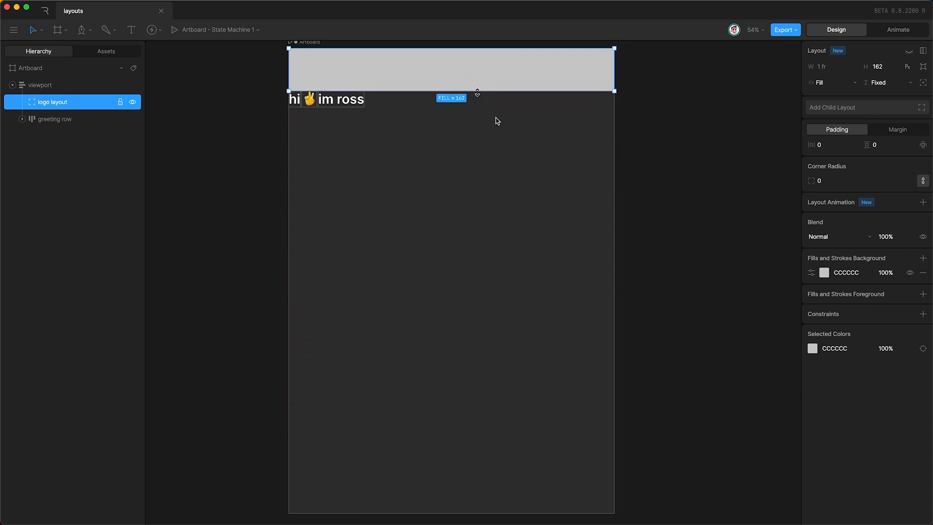
left_click(923, 274)
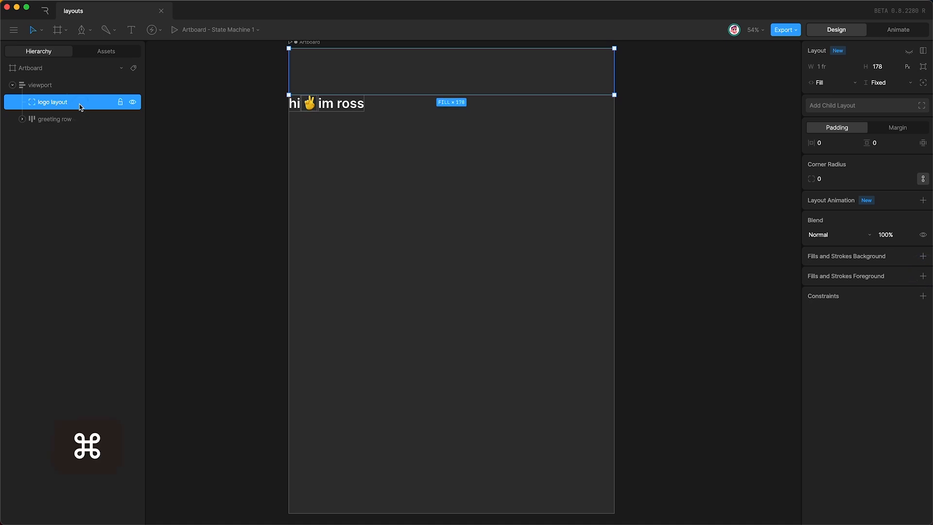
Step: Duplicate it as 'greeting layout', nest the greeting row inside, and centre it
key("super+d")
double_click(53, 121)
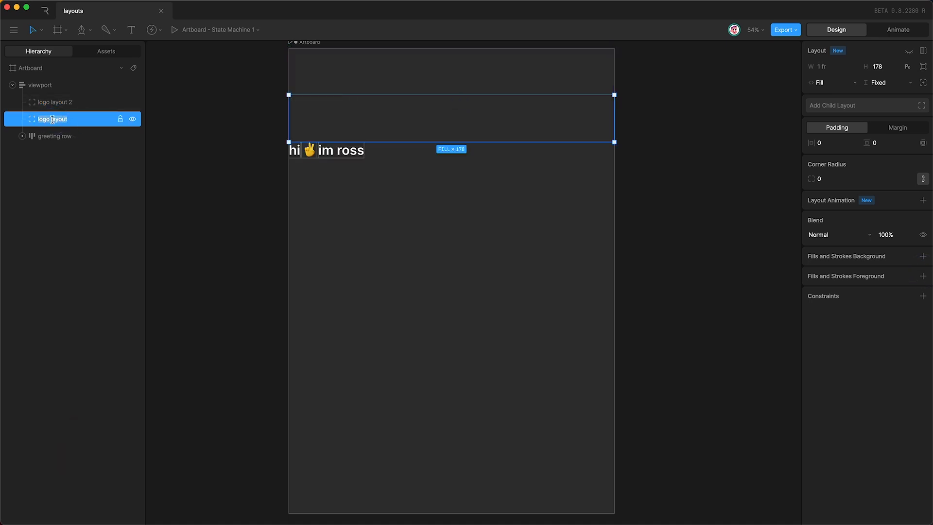
type("greeting layout")
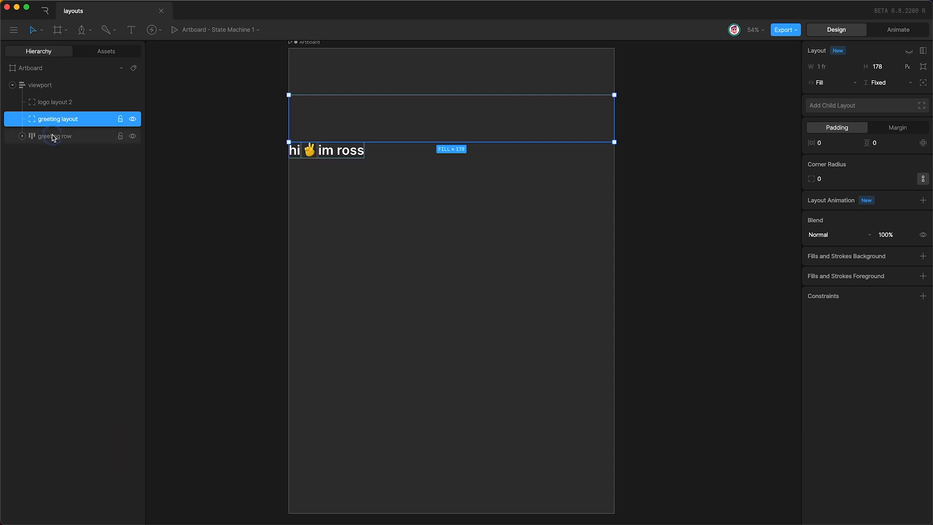
left_click(61, 138)
left_click_drag(60, 138, 59, 119)
left_click(59, 120)
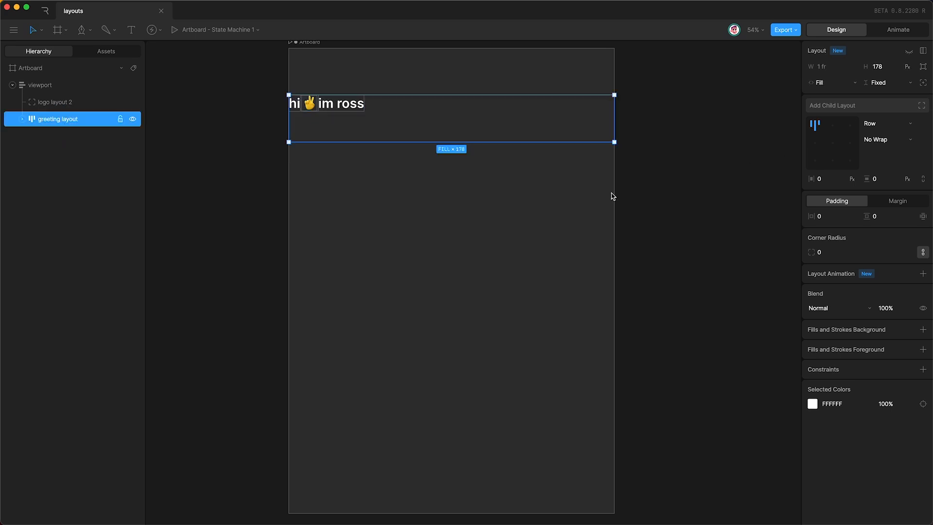
left_click(830, 147)
left_click(415, 258)
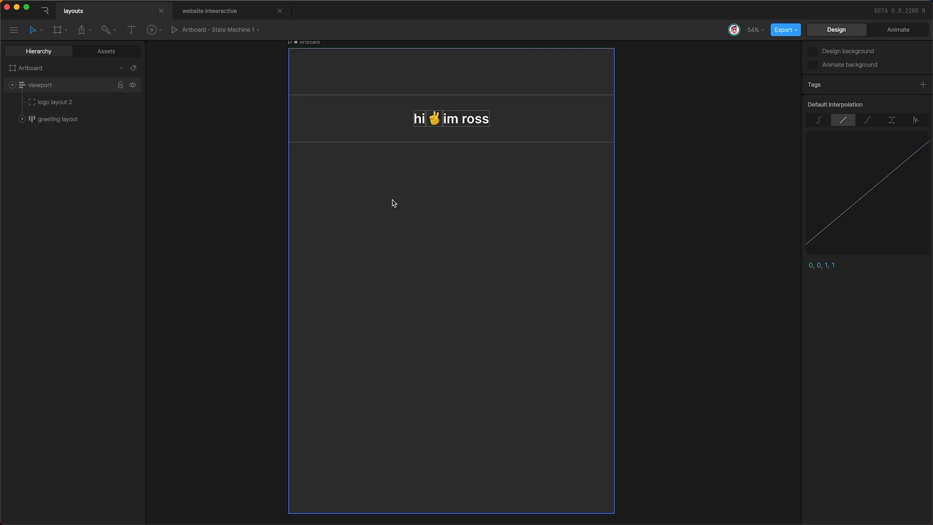
Step: Copy the character artboard from the website inteeractive file into the layouts file as Artboard 2
left_click(214, 16)
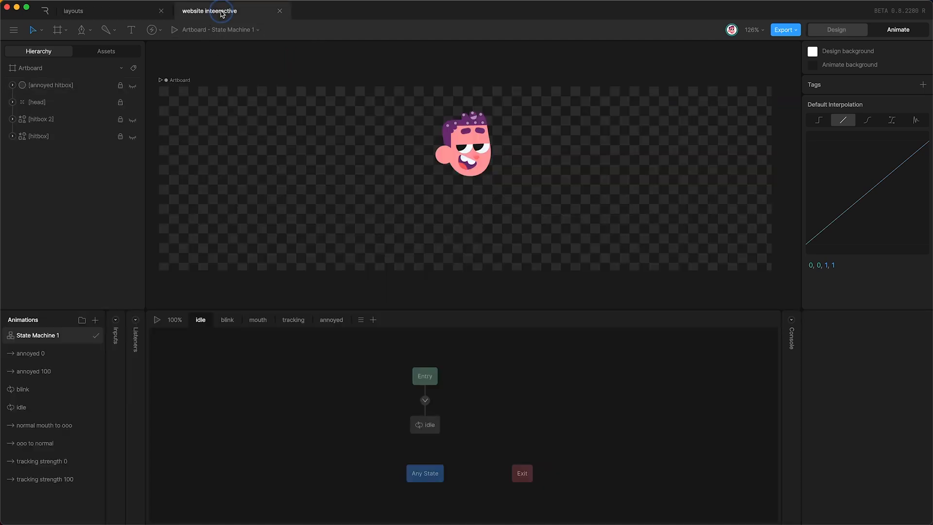
key("space")
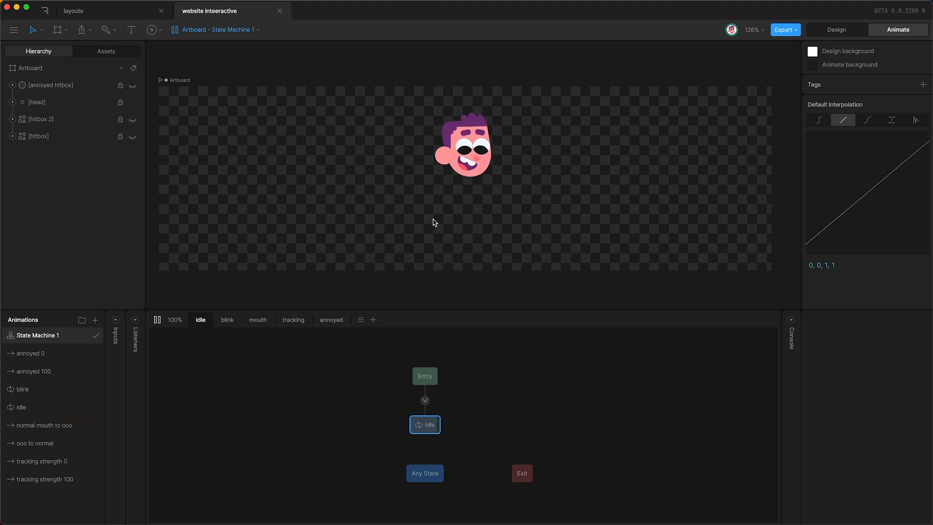
left_click(179, 81)
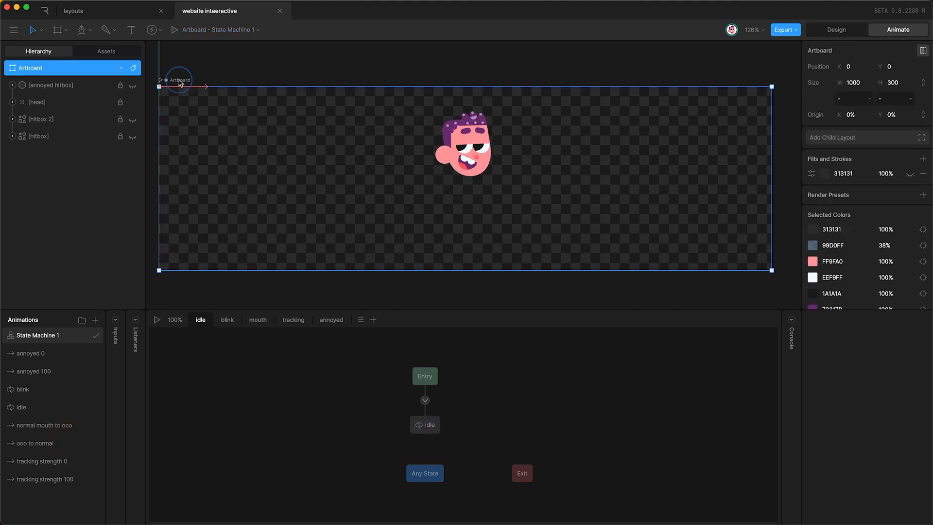
key("super+c")
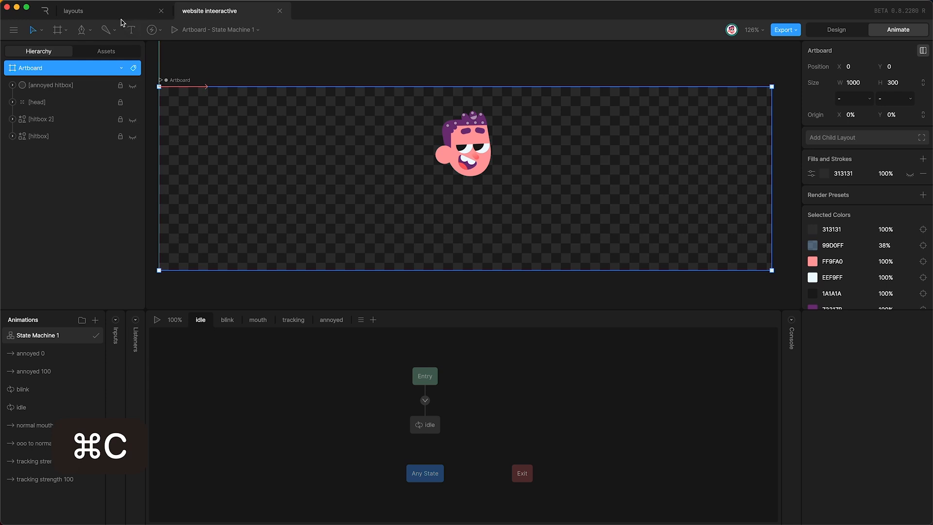
left_click(103, 11)
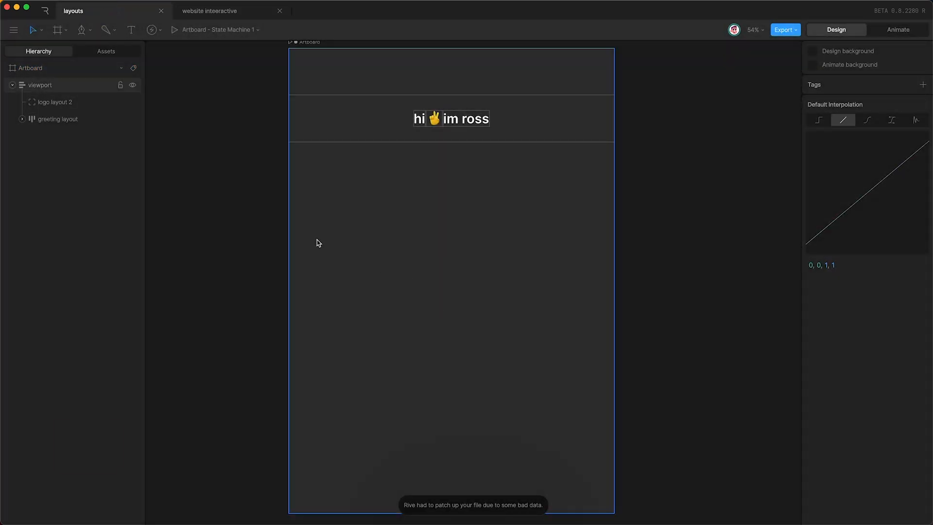
key("super+v")
scroll(392, 334, "left", 8)
scroll(392, 333, "down", 3)
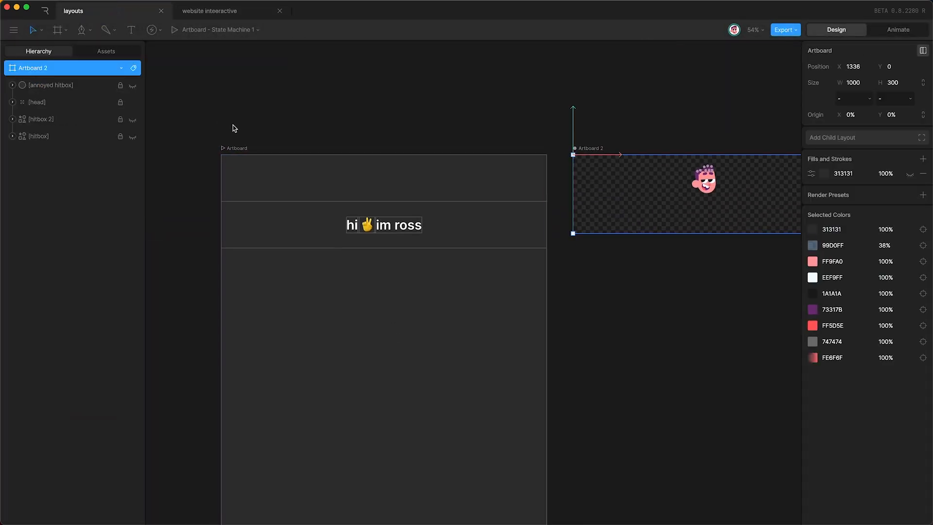
Step: Select the main artboard and pick the Nested Artboard tool
left_click(238, 148)
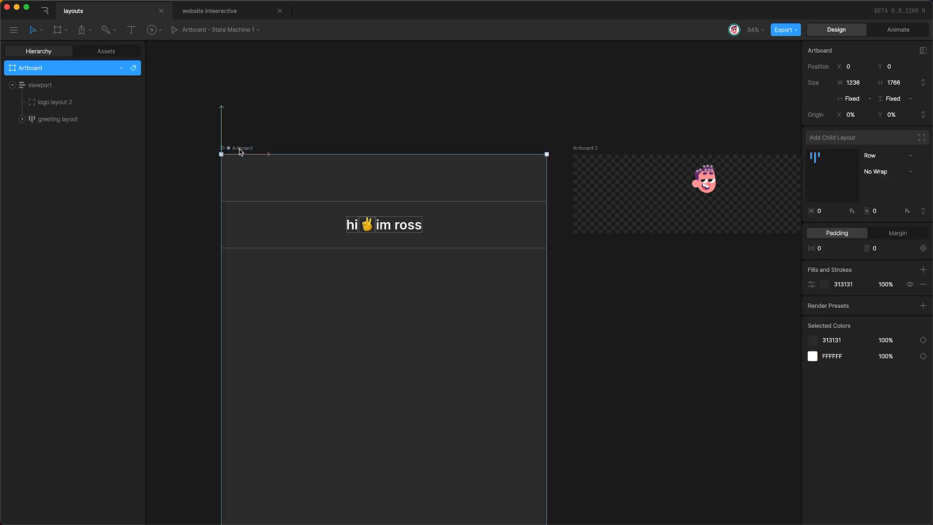
left_click(60, 30)
left_click(77, 70)
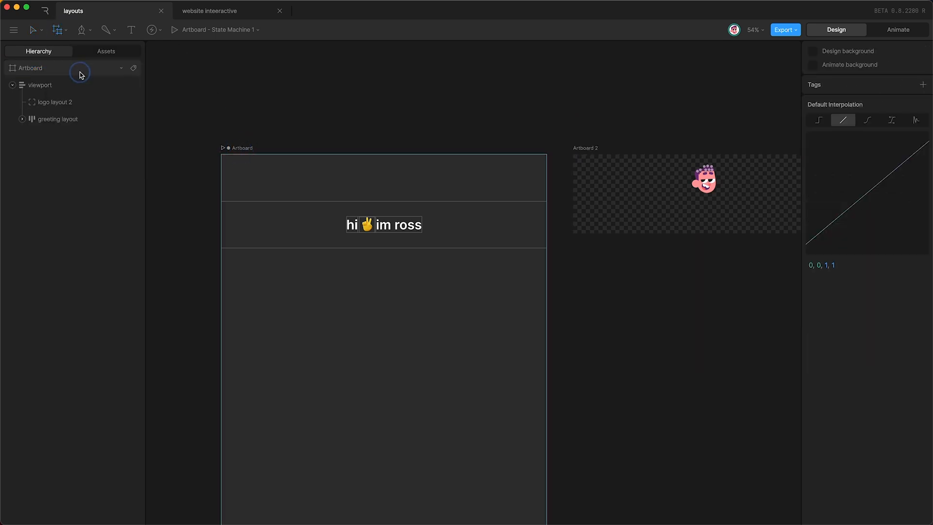
Step: Place a nested artboard showing Artboard 2 below the greeting and move it right
left_click(356, 280)
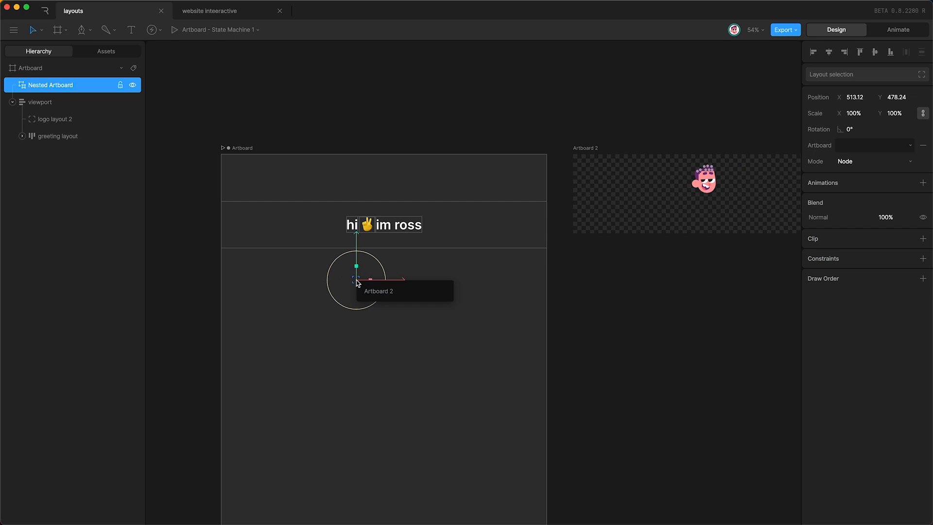
left_click(384, 293)
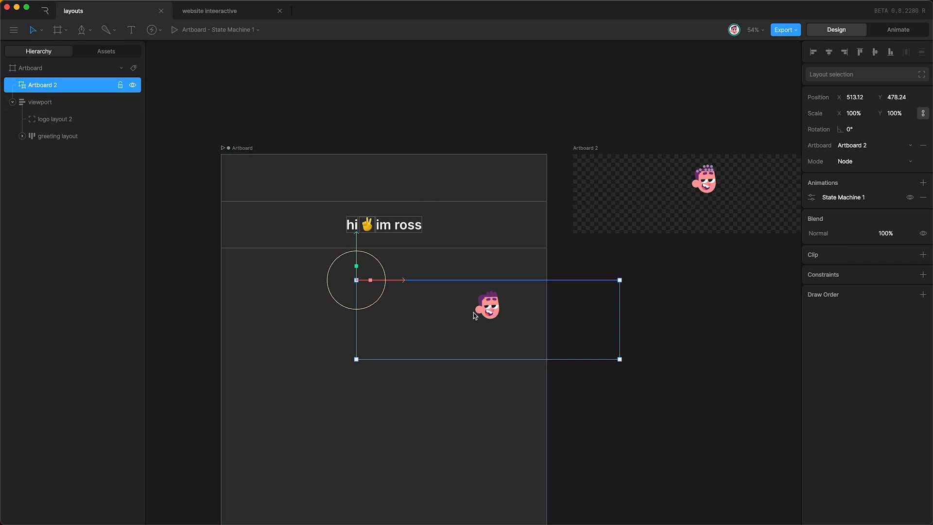
left_click_drag(492, 309, 569, 316)
key("shift")
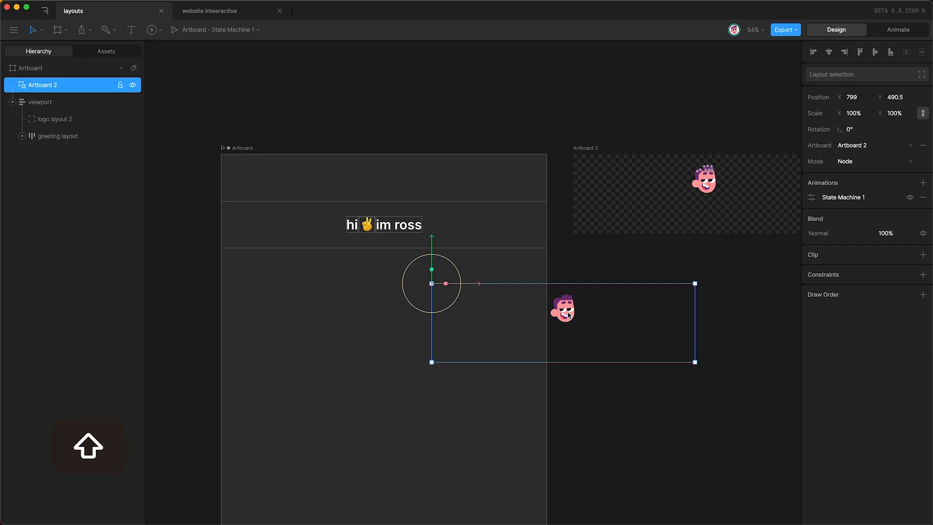
Step: Convert the nested character into a layout and shrink it to 177 × 160
key("shift+l")
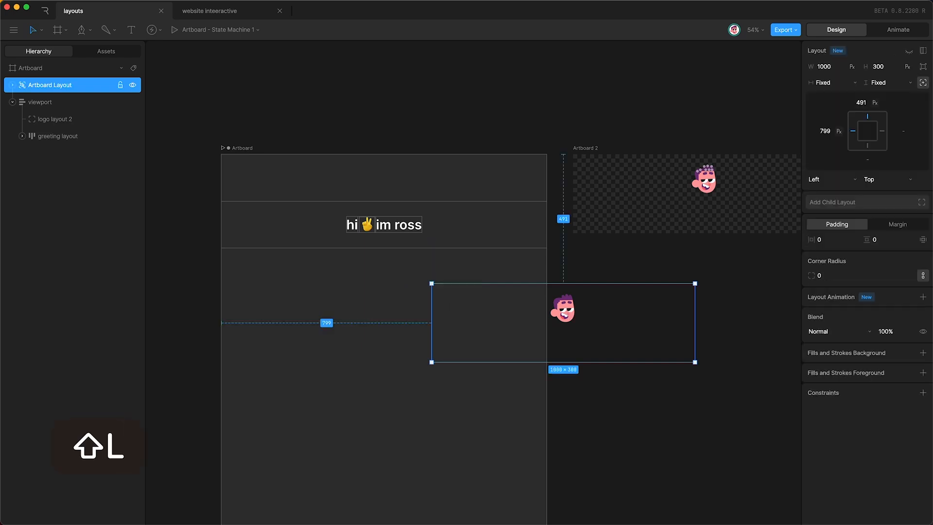
left_click(48, 85)
left_click(888, 84)
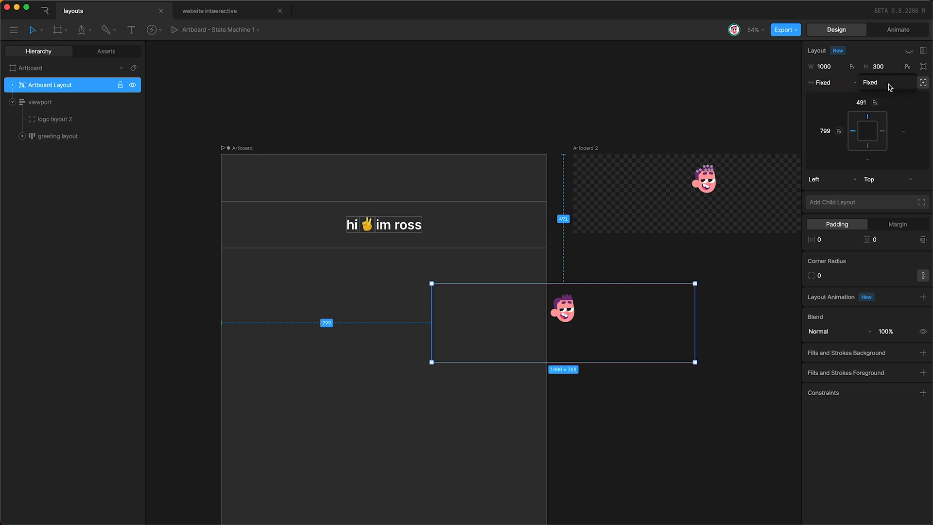
left_click(818, 86)
left_click_drag(692, 319, 471, 329)
left_click_drag(455, 362, 454, 319)
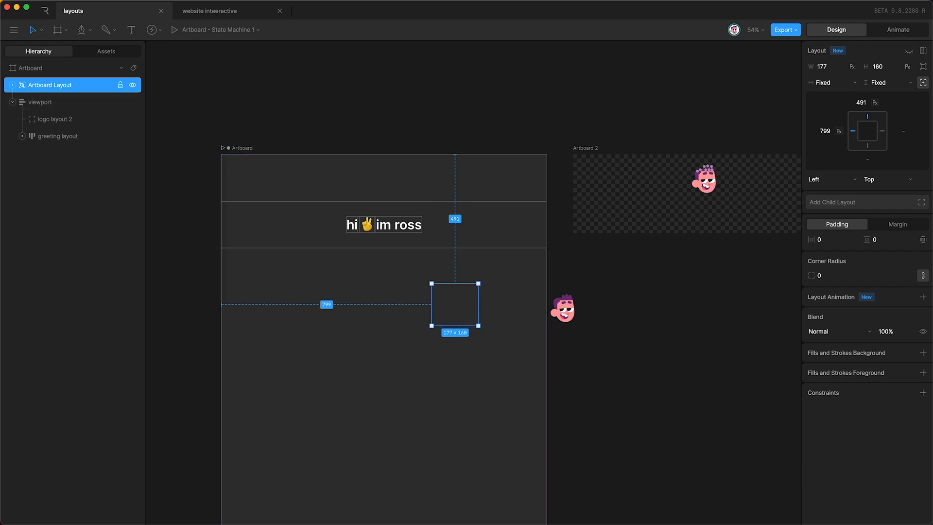
Step: Nudge the nested character within the layout, then undo the repositioning
left_click(10, 85)
left_click(64, 101)
key("shift+Up")
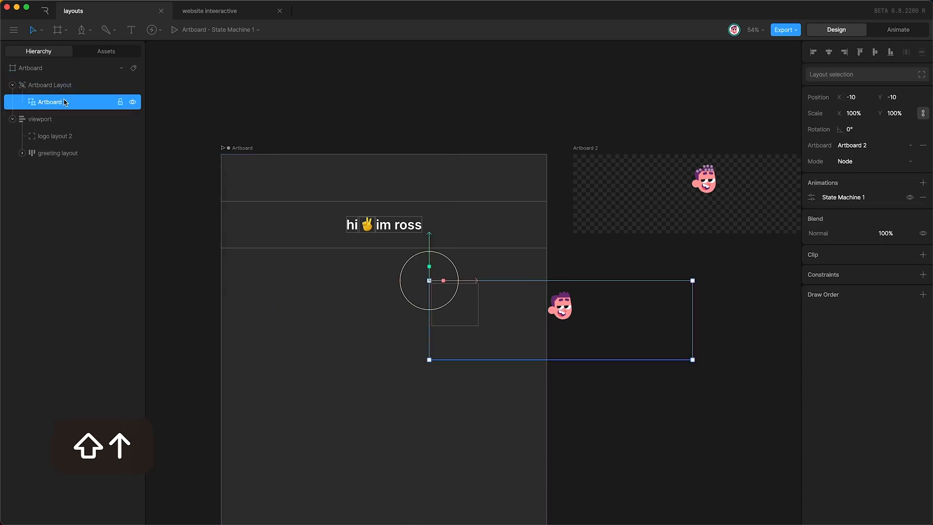
key("shift+Left")
key("shift+Left")
key("shift+Left")
key("shift+Left")
key("shift+Left")
key("shift+Left")
key("shift+Left")
key("shift+Left")
key("shift+Left")
key("shift+Left")
key("shift+Left")
key("shift+Left")
key("shift+Left")
key("shift+Left")
key("shift+Left")
key("shift+Left")
key("shift+Left")
key("shift+Left")
key("shift+Left")
key("shift+Left")
key("shift+Left")
key("shift+Left")
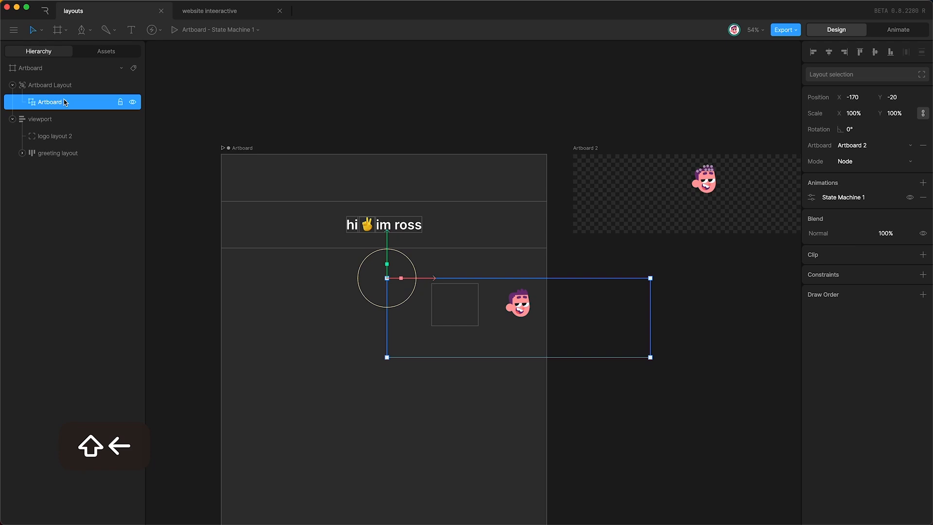
key("shift+Left")
key("shift+Left")
key("shift+Left")
key("shift+Left")
key("shift+Left")
key("shift+Left")
key("shift+Left")
key("shift+Left")
key("shift+Left")
key("shift+Left")
key("shift+Left")
key("shift+Left")
key("shift+Left")
key("shift+Left")
key("shift+Left")
key("shift+Left")
key("shift+Left")
key("shift+Left")
key("Down")
key("Down")
key("Down")
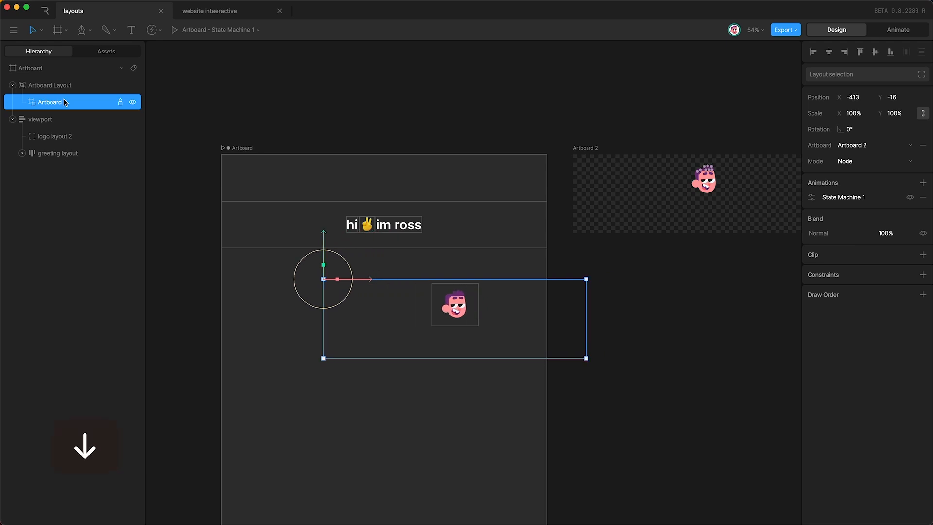
key("Left")
key("Left")
key("Left")
key("Left")
key("Left")
key("super+z")
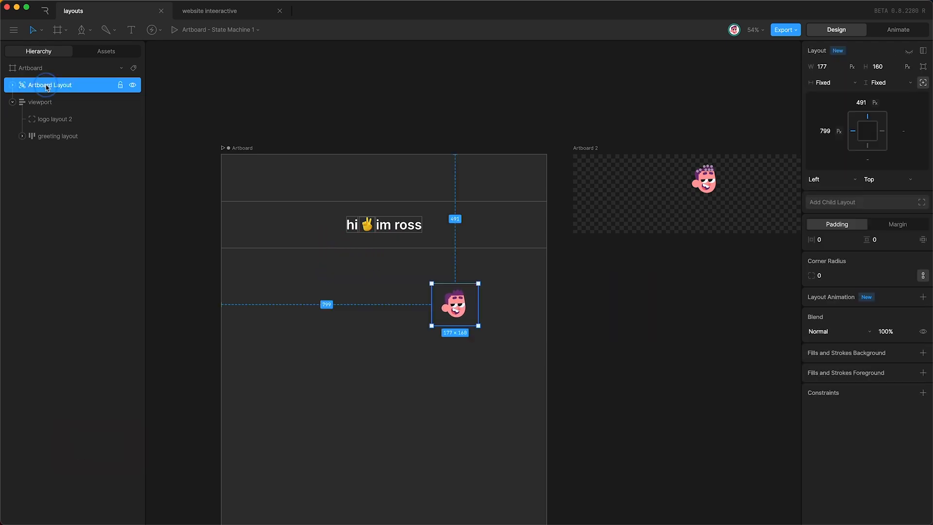
Step: Rename the layout 'logo' and move it into logo layout 2
double_click(46, 85)
type("logo")
key("Return")
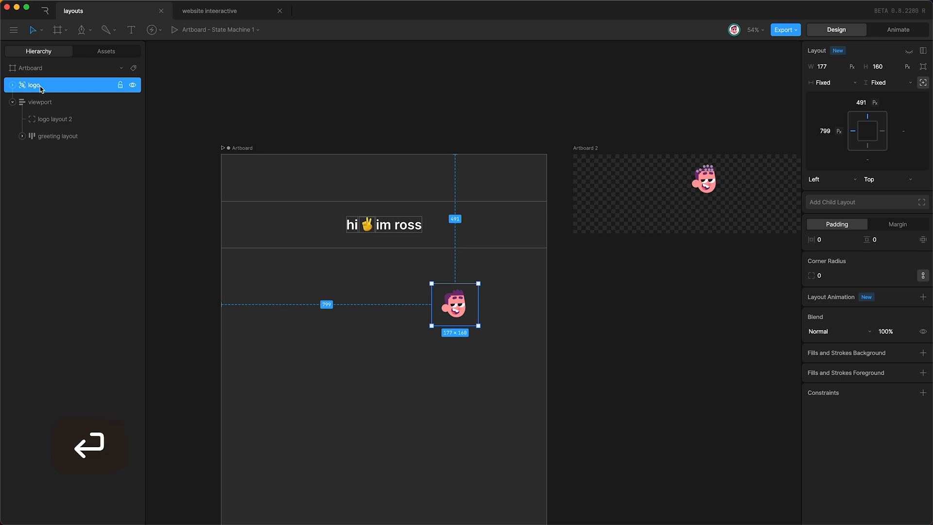
left_click(46, 86)
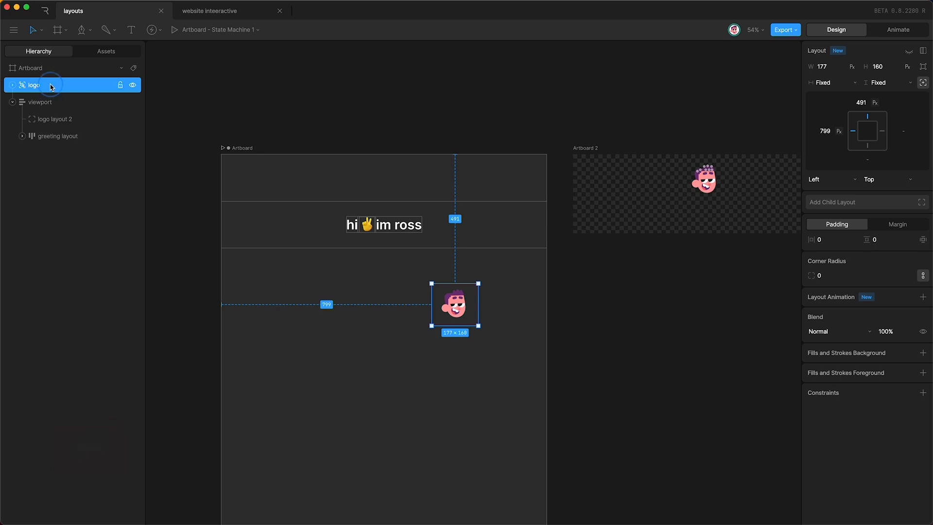
left_click_drag(51, 87, 54, 121)
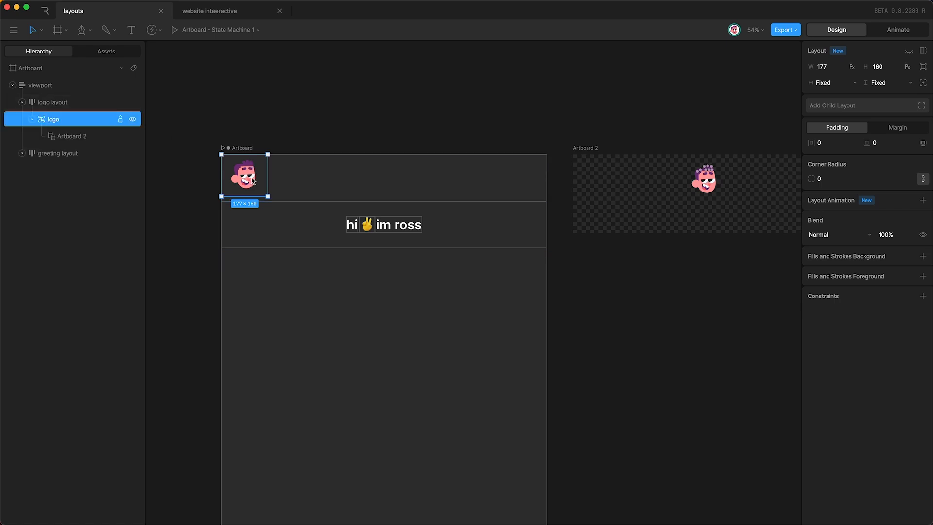
Step: Centre the logo in its row and widen the artboard to 1322 px
left_click(84, 103)
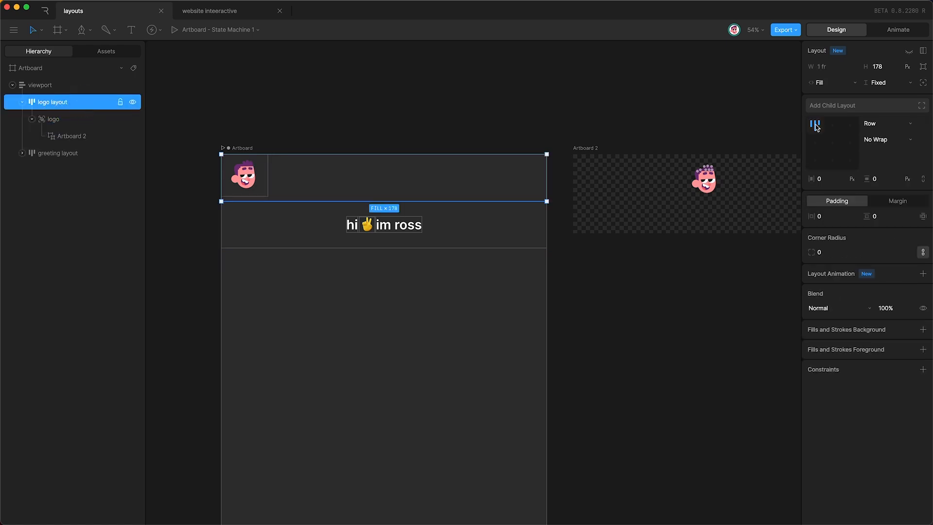
left_click(833, 146)
left_click(265, 117)
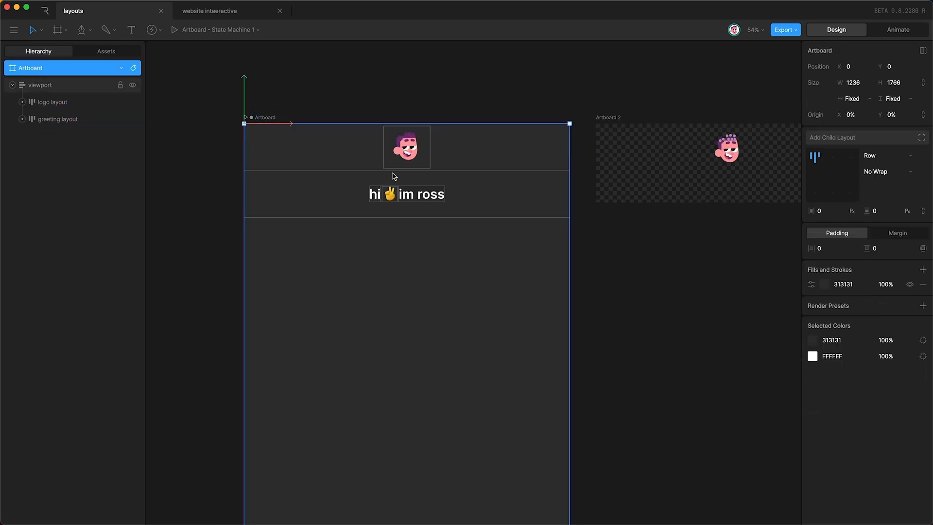
left_click_drag(568, 266, 591, 228)
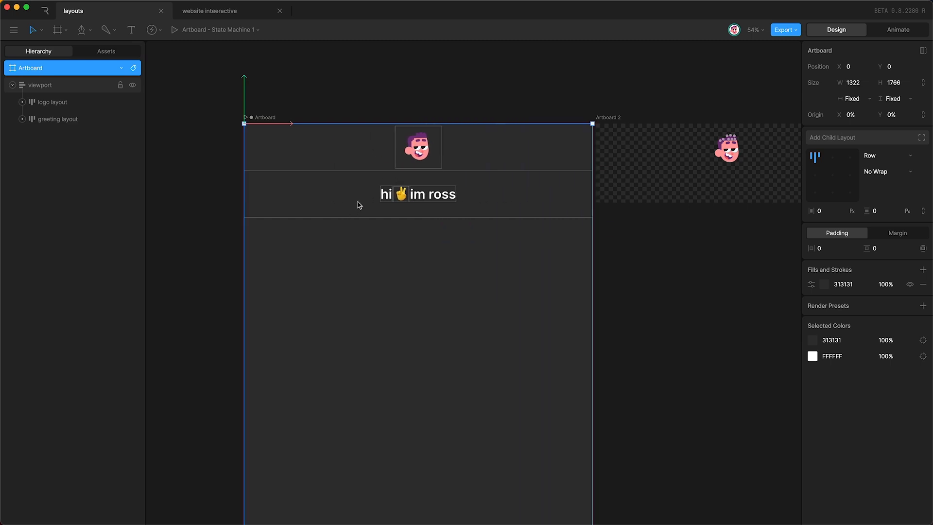
Step: Preview the state machine in Animate mode, then return to Design
key("Tab")
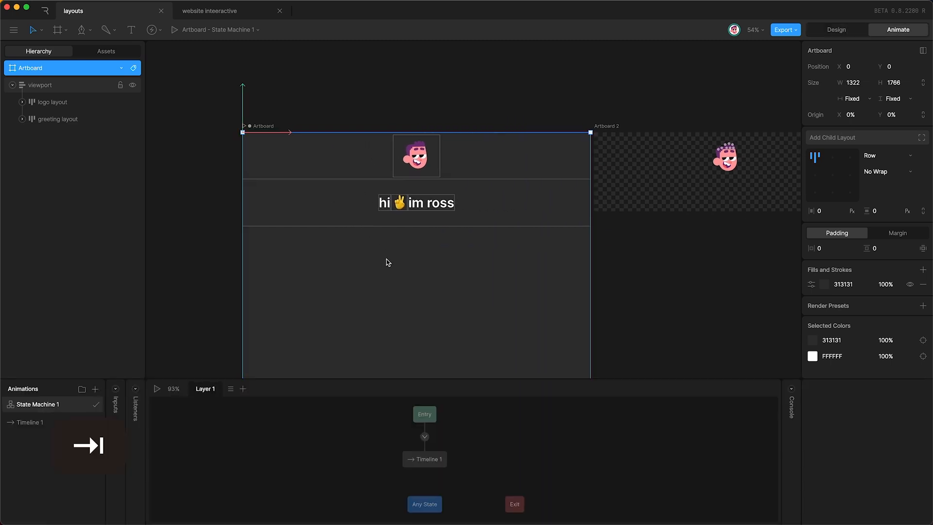
key("space")
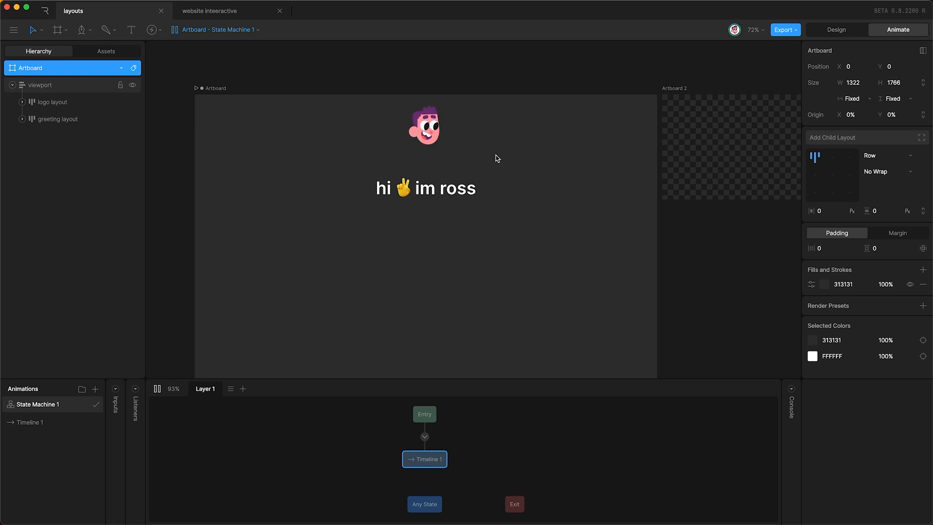
key("Tab")
left_click(22, 119)
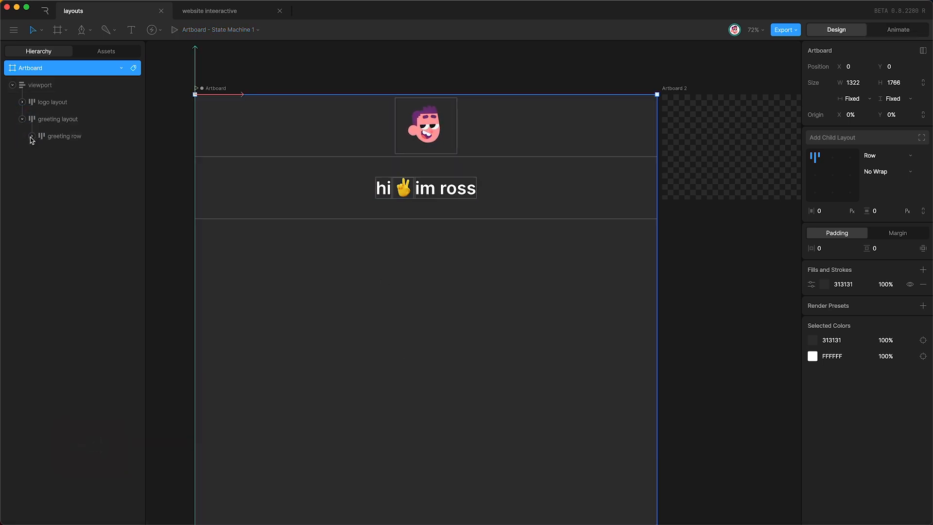
Step: Make both greeting texts black (000000) and the artboard background white
left_click(31, 136)
left_click(73, 153)
left_click(77, 189, "super")
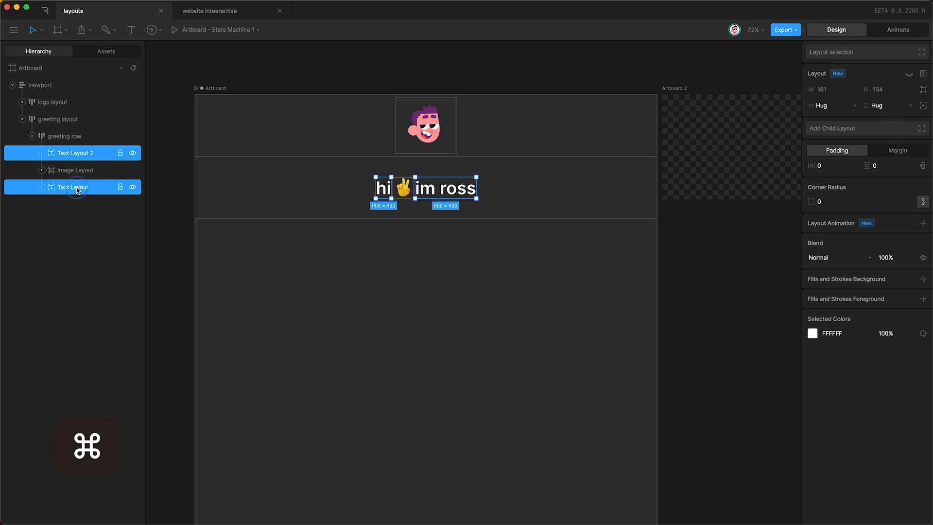
left_click(832, 333)
type("0")
key("Return")
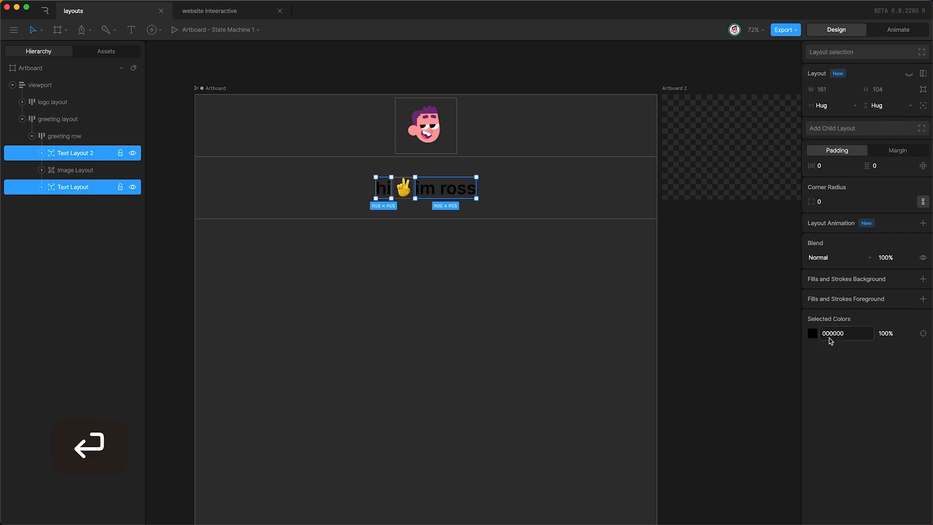
left_click(217, 88)
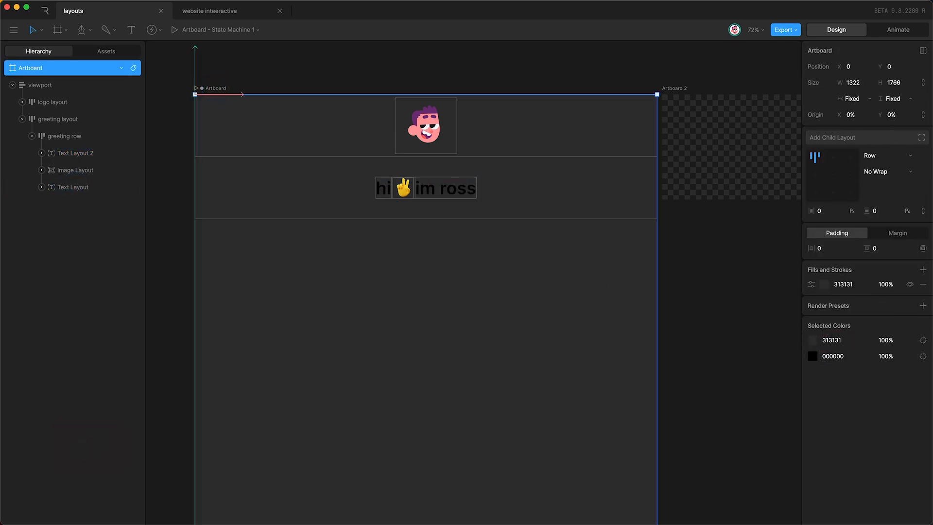
left_click(822, 284)
left_click_drag(755, 331, 576, 176)
Step: Draw a rectangle below the greeting with blue 5D71FF fill and corner radius 30
left_click(89, 30)
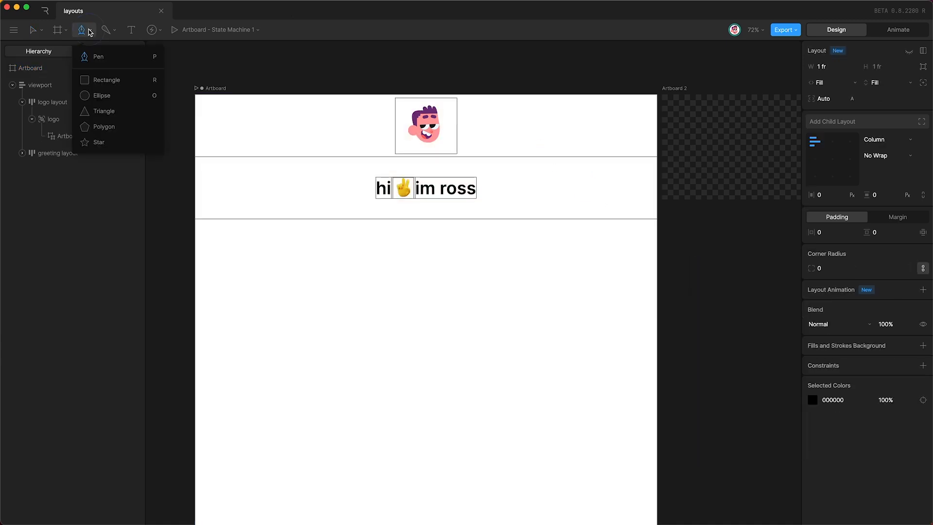
left_click(107, 79)
left_click_drag(392, 280, 460, 315)
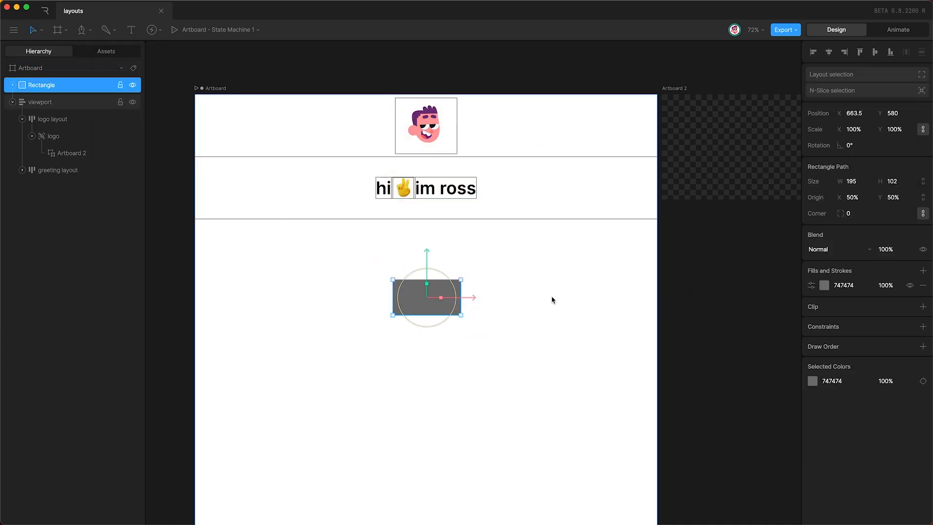
left_click(823, 285)
left_click_drag(762, 381, 765, 382)
left_click_drag(752, 323, 762, 281)
left_click(850, 213)
key("shift+Up")
key("shift+Up")
key("shift+Up")
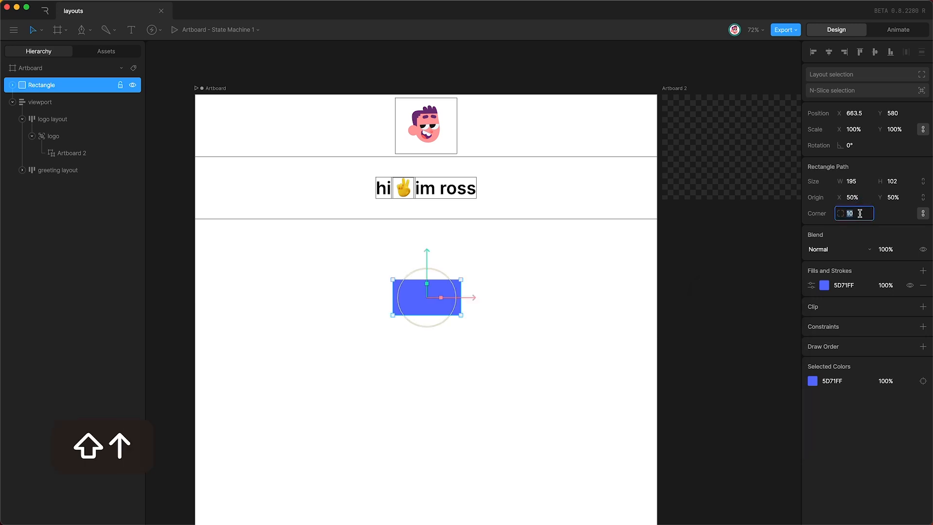
key("Return")
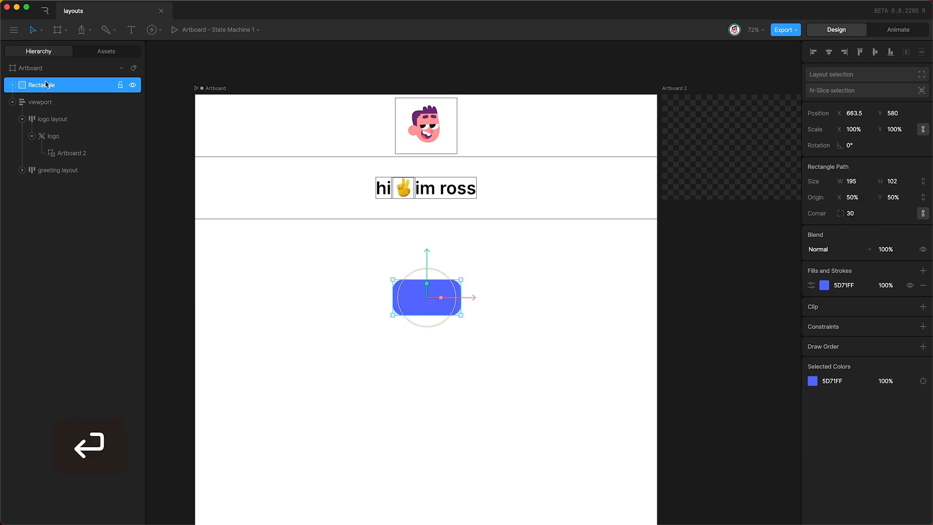
Step: Rename the rectangle 'button front' and duplicate it as 'button front 2'
double_click(46, 84)
type("button")
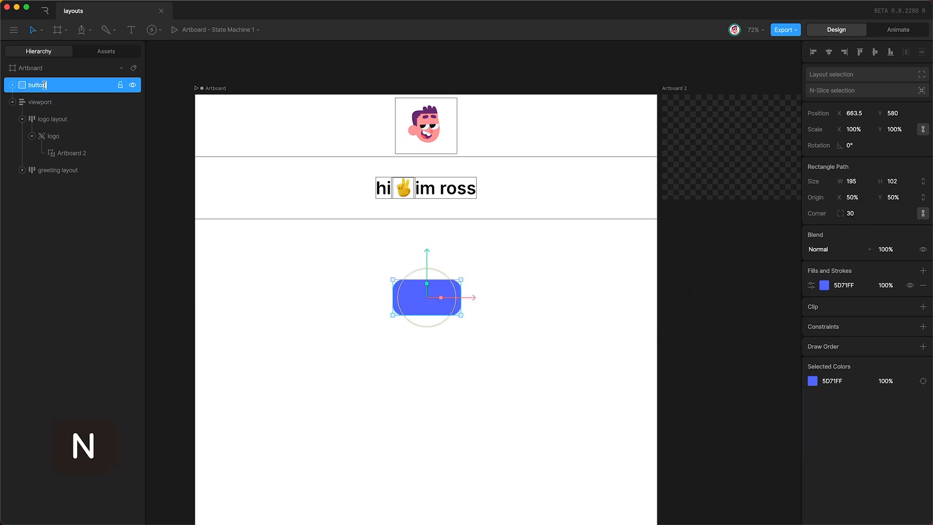
type(" front")
key("Return")
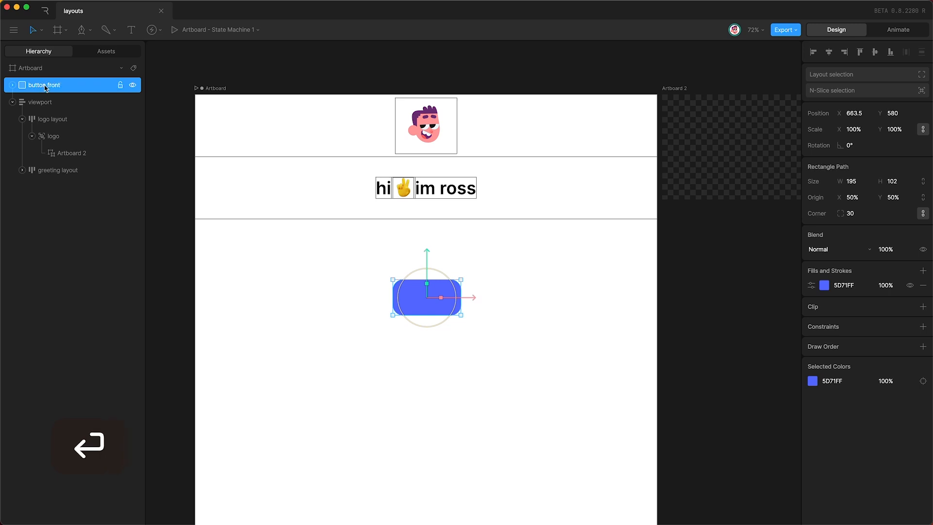
key("super+d")
left_click_drag(45, 86, 51, 109)
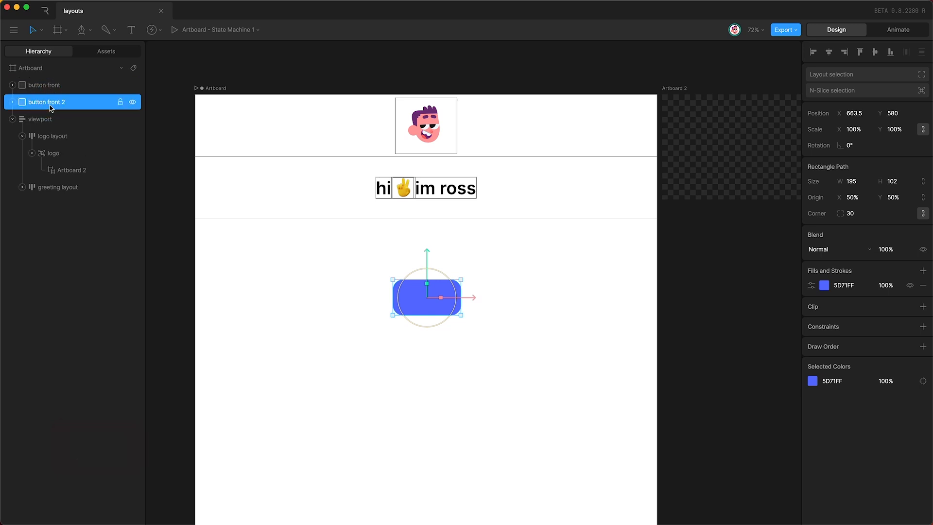
Step: Position the copied rectangle, rename it 'button back', and darken its blue fill
key("shift+Down")
key("Up")
key("Up")
double_click(51, 102)
key("Right")
key("BackSpace")
key("BackSpace")
key("BackSpace")
key("BackSpace")
key("BackSpace")
key("BackSpace")
key("BackSpace")
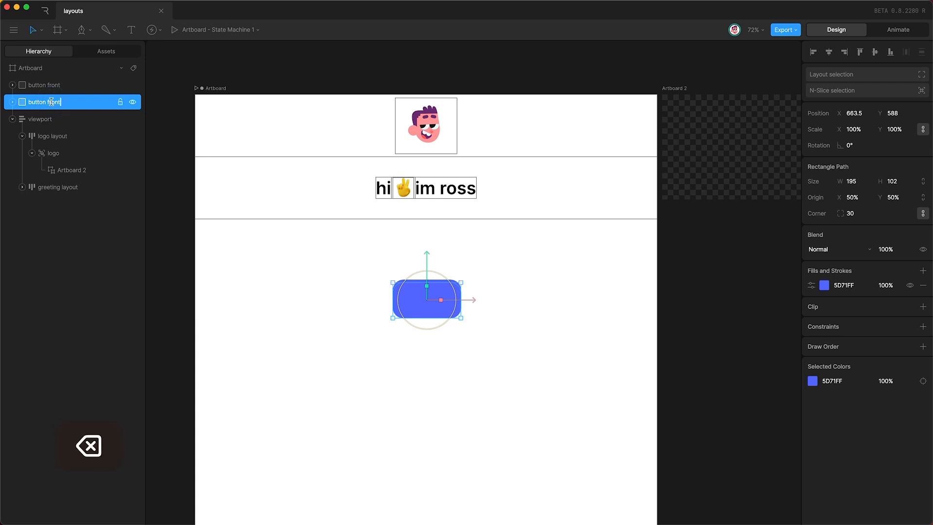
type("back")
key("Return")
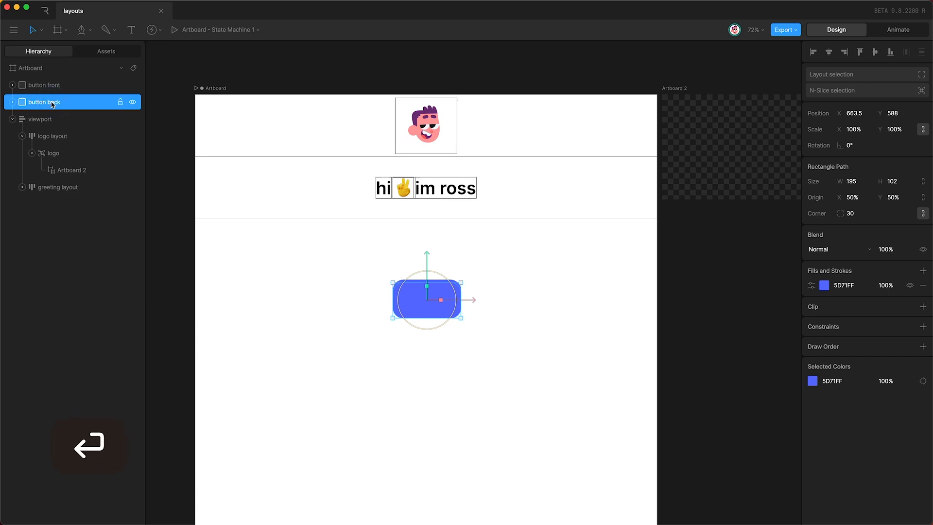
left_click(828, 288)
left_click_drag(776, 303, 780, 301)
left_click(851, 444)
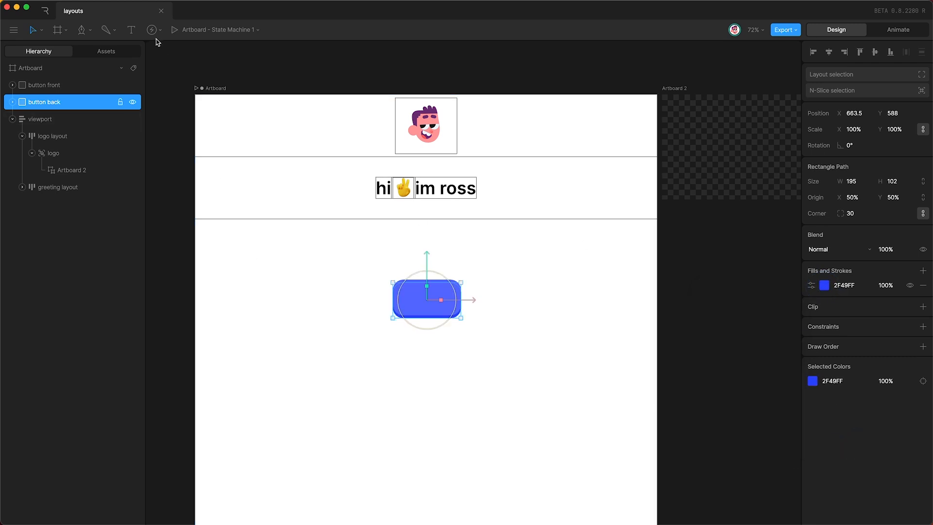
Step: Add a 'hi' text label and centre it on the button
left_click(131, 30)
left_click(410, 294)
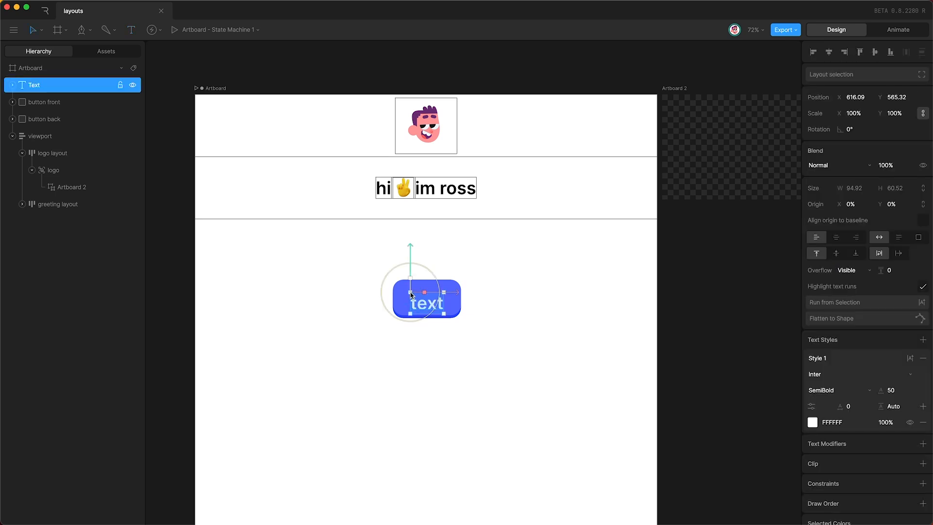
type("hi")
key("Escape")
key("shift+Right")
key("shift+Down")
key("Right")
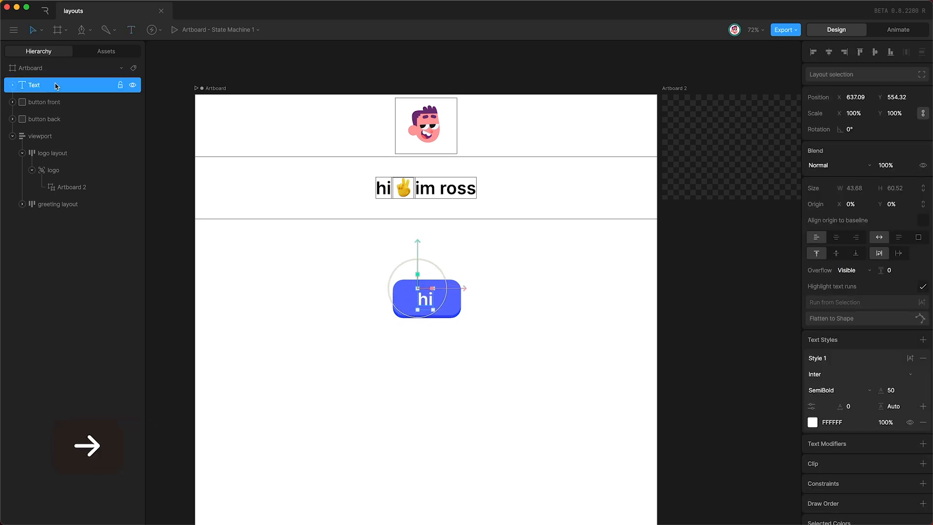
key("Up")
key("Up")
key("Up")
key("Up")
key("Left")
key("Left")
key("Left")
key("Left")
key("Left")
key("Left")
key("Left")
key("Left")
key("Left")
key("Left")
key("Right")
Step: Group the hi text with button front and button back as 'button group'
left_click(74, 119, "shift")
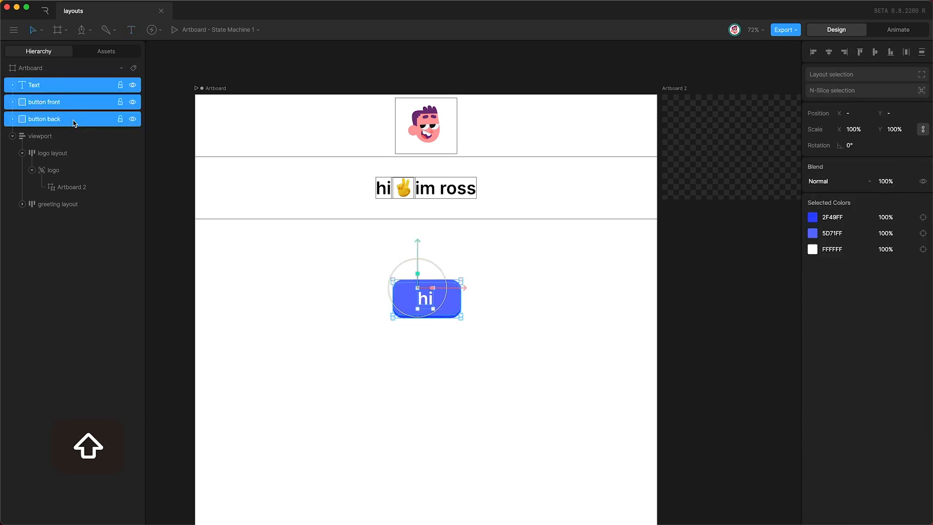
key("super+g")
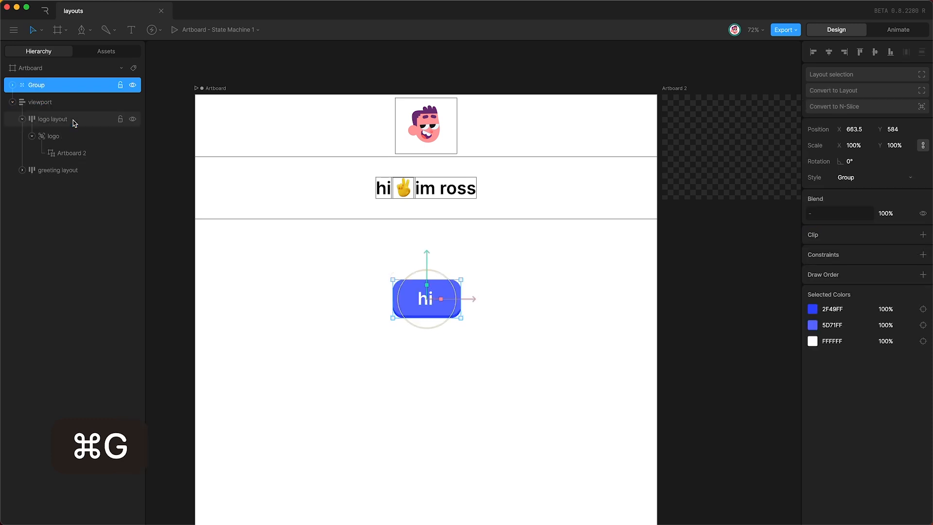
double_click(35, 87)
type("button group")
key("Return")
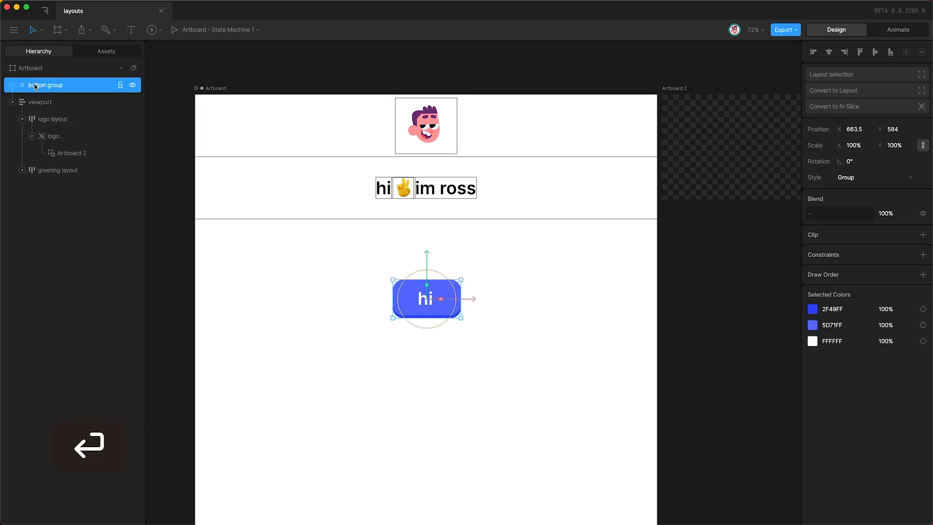
left_click(65, 103)
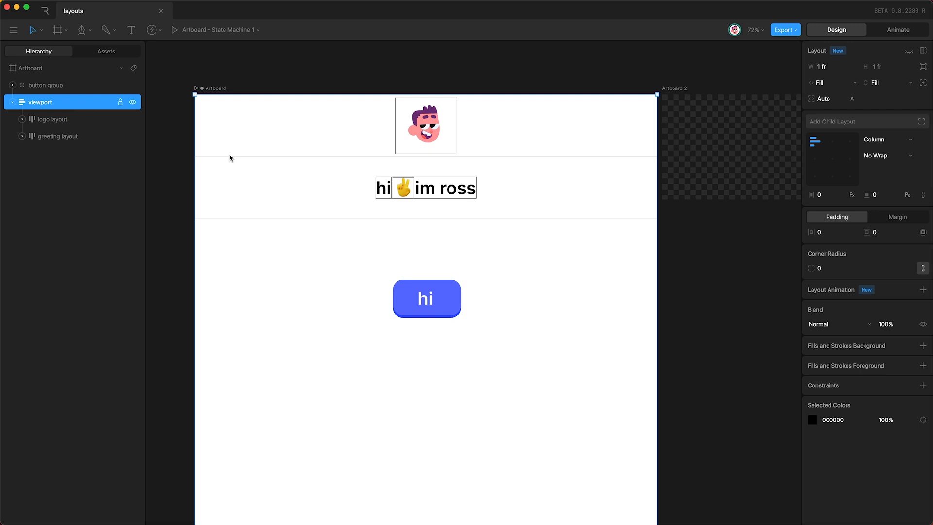
Step: Add a child layout 'button layout' to the viewport, 196 high with no fill
left_click(842, 121)
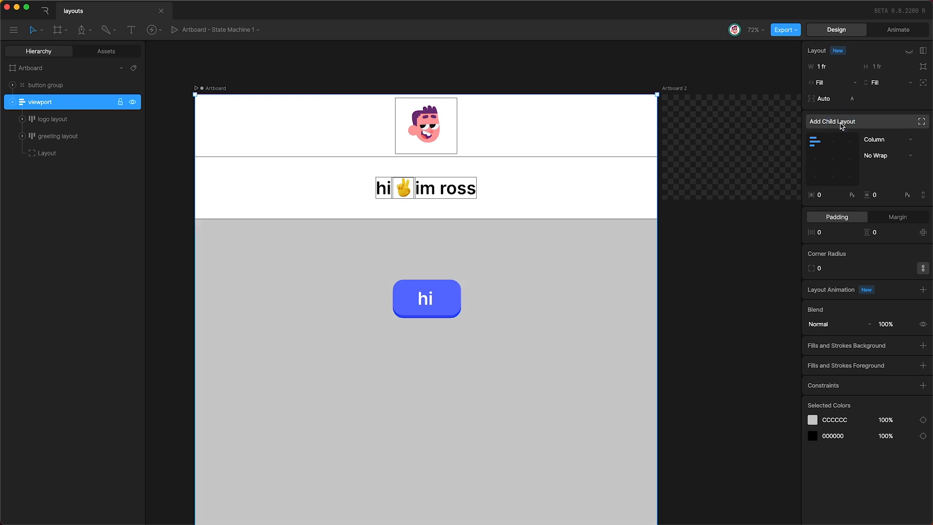
double_click(45, 154)
type("button layout")
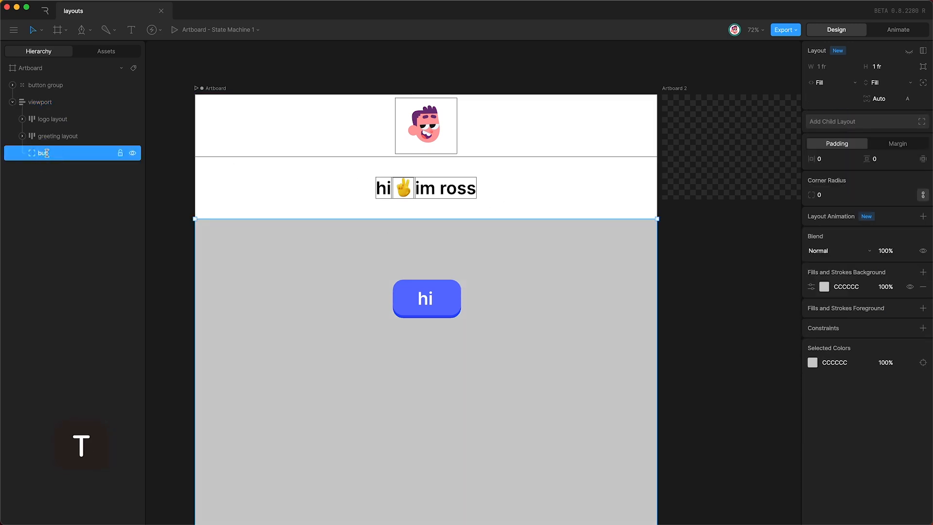
key("Return")
scroll(392, 418, "down", 2)
scroll(391, 418, "down", 3)
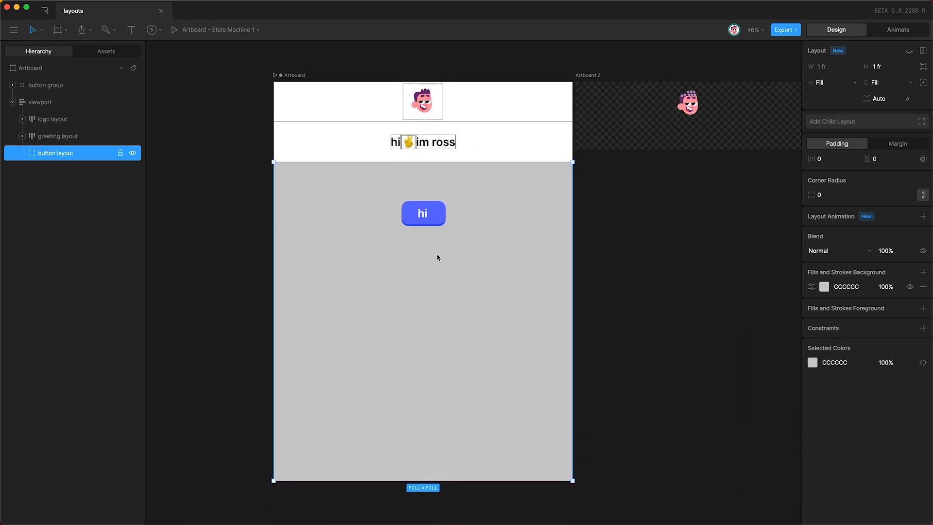
left_click_drag(364, 479, 374, 201)
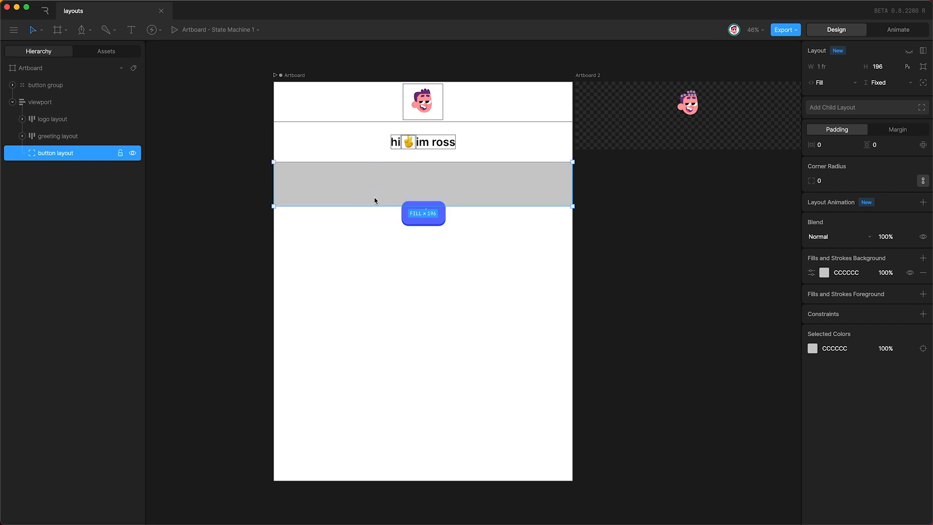
left_click(922, 273)
Step: Wrap button group in 'button child layout', nest it in button layout, and centre it
left_click(47, 87)
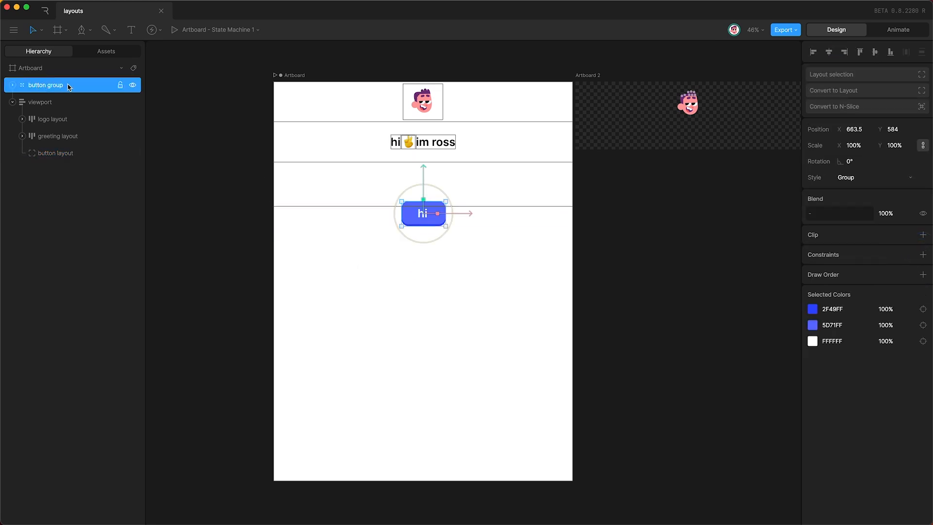
left_click_drag(68, 86, 47, 88)
key("shift+l")
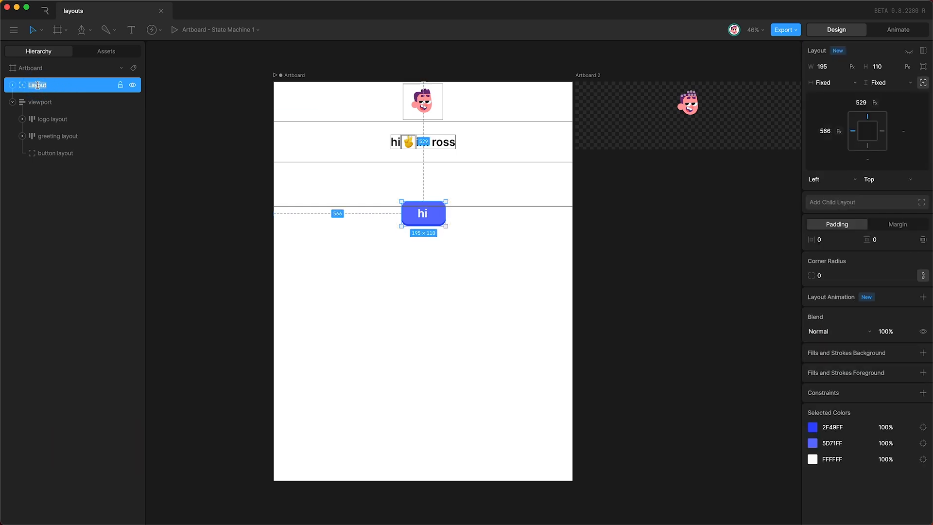
type("button child layout")
key("Return")
left_click_drag(82, 86, 60, 153)
left_click(62, 137)
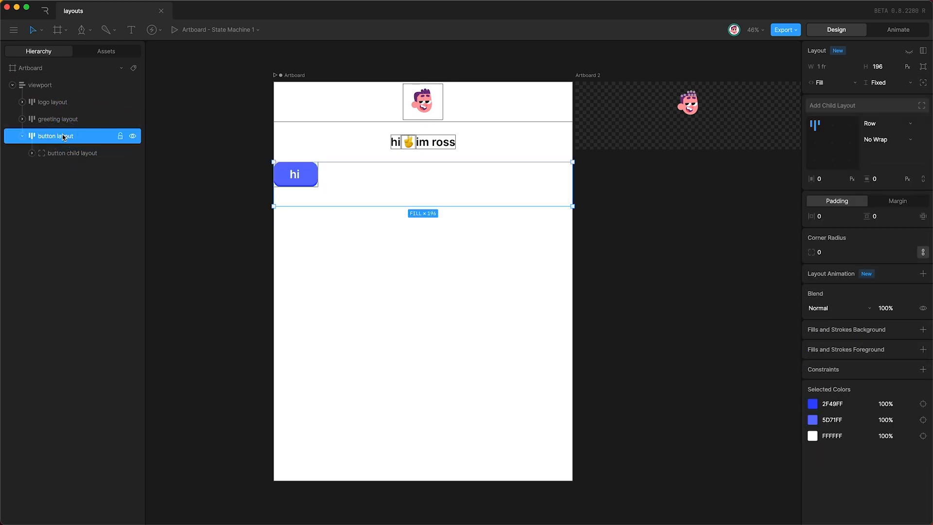
left_click(831, 144)
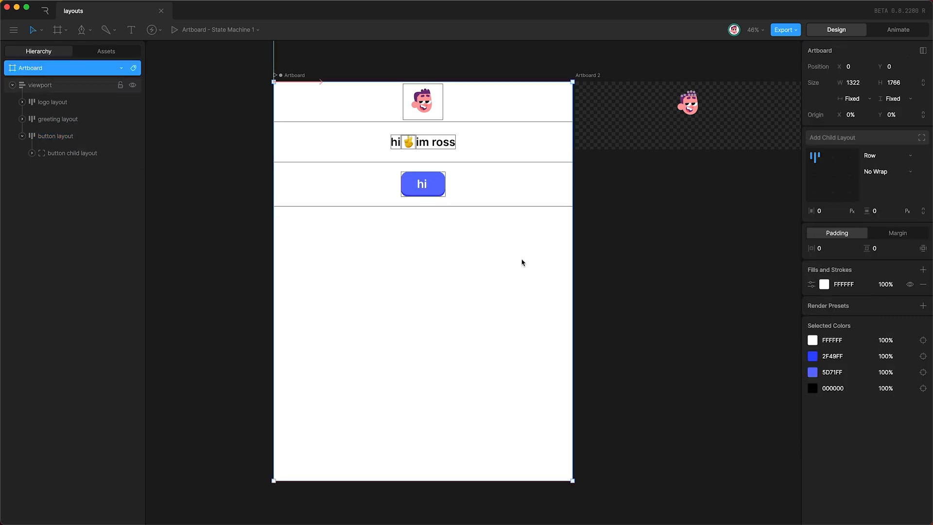
Step: Narrow the artboard to check the centring holds, previewing it in Animate mode
left_click_drag(571, 267, 409, 252)
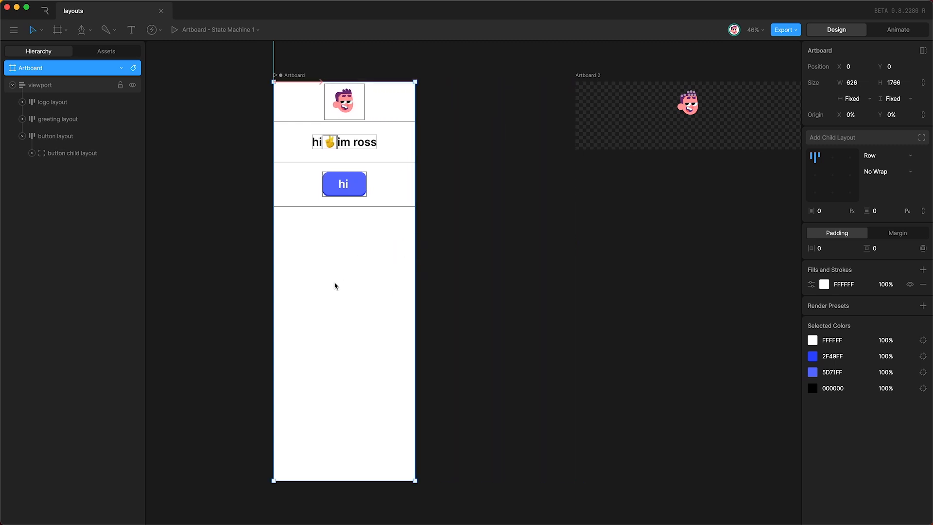
key("Tab")
key("space")
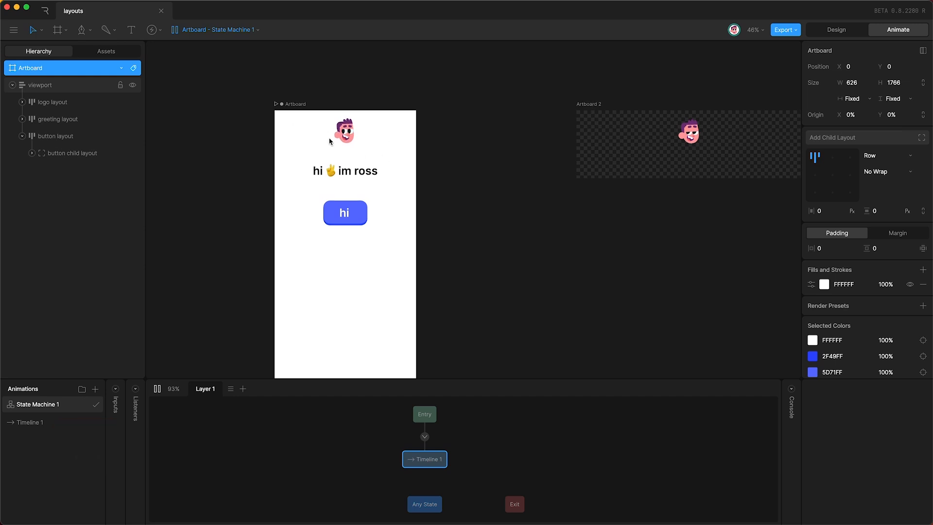
key("Tab")
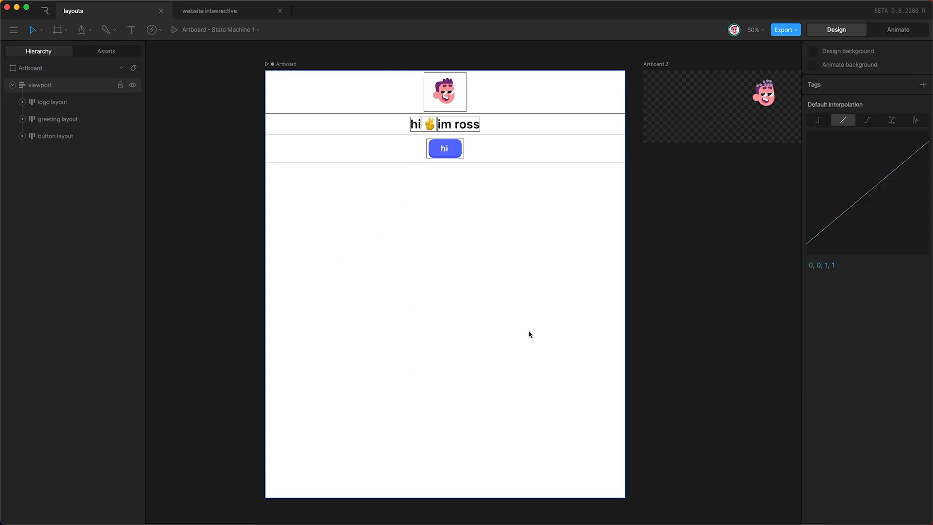
Step: Draw a rectangle below the hi button with corner radius 80
left_click(89, 30)
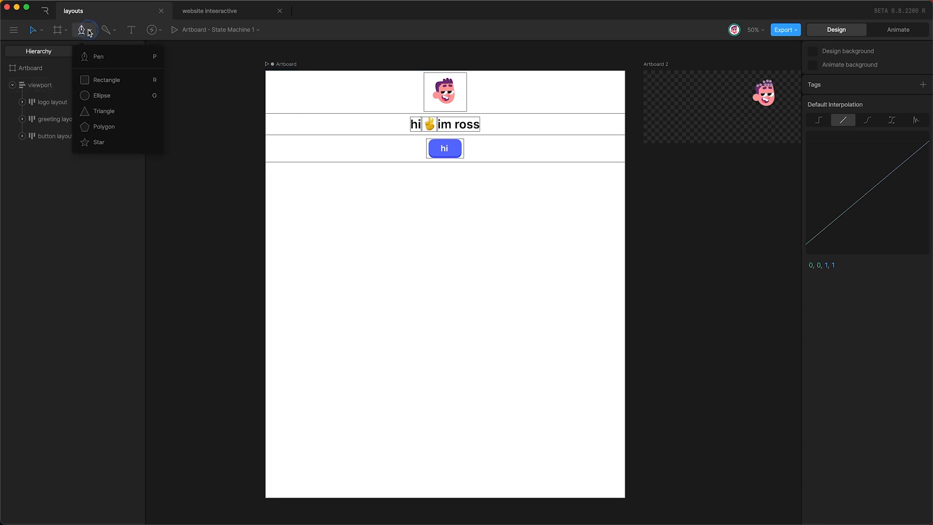
left_click(106, 78)
left_click_drag(327, 211, 448, 300)
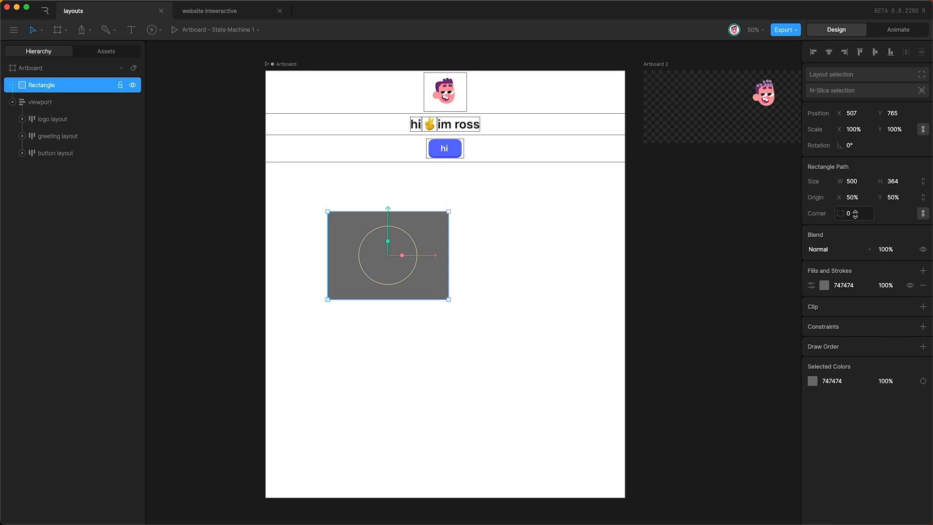
left_click(853, 213)
key("shift+Up")
key("shift+Up")
key("shift+Up")
key("shift+Up")
key("shift+Up")
key("shift+Up")
key("shift+Up")
key("shift+Up")
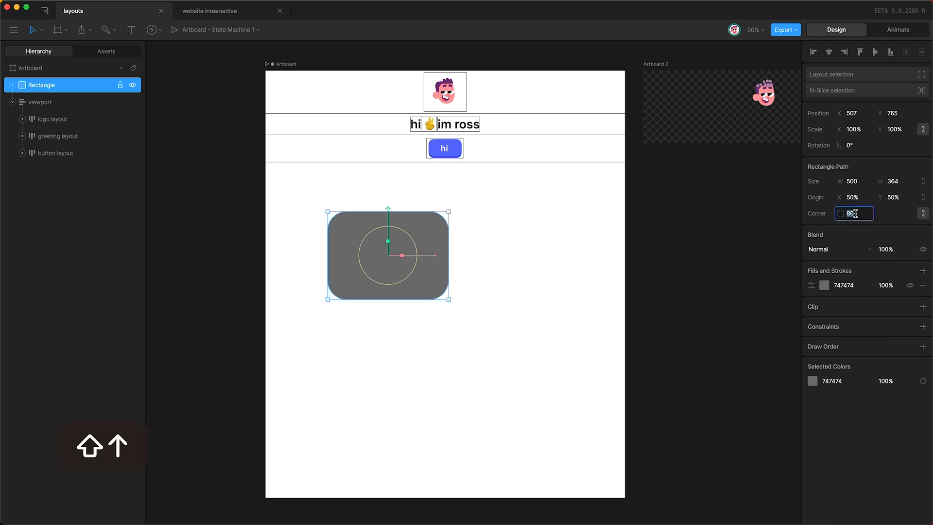
key("shift+Down")
key("shift+Up")
key("Return")
Step: Give the rectangle a bright green 49FFC0 fill
left_click(824, 286)
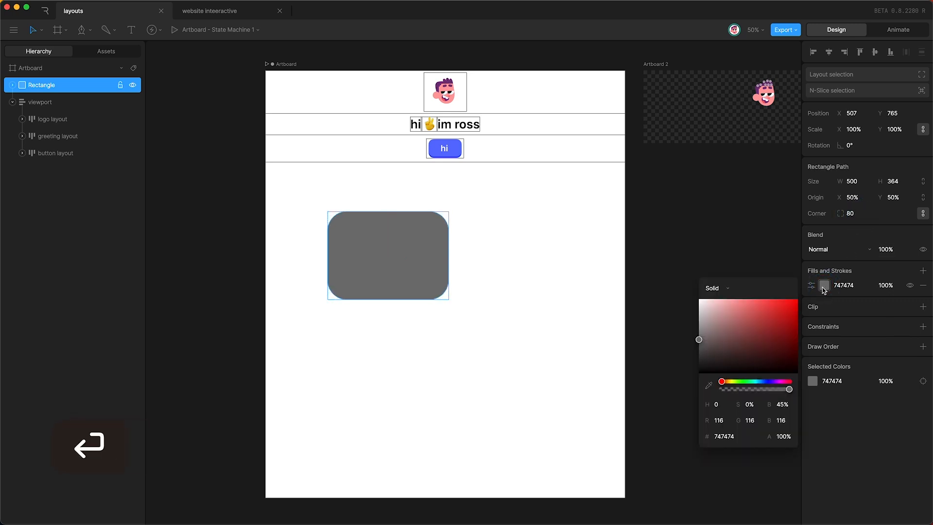
left_click(753, 382)
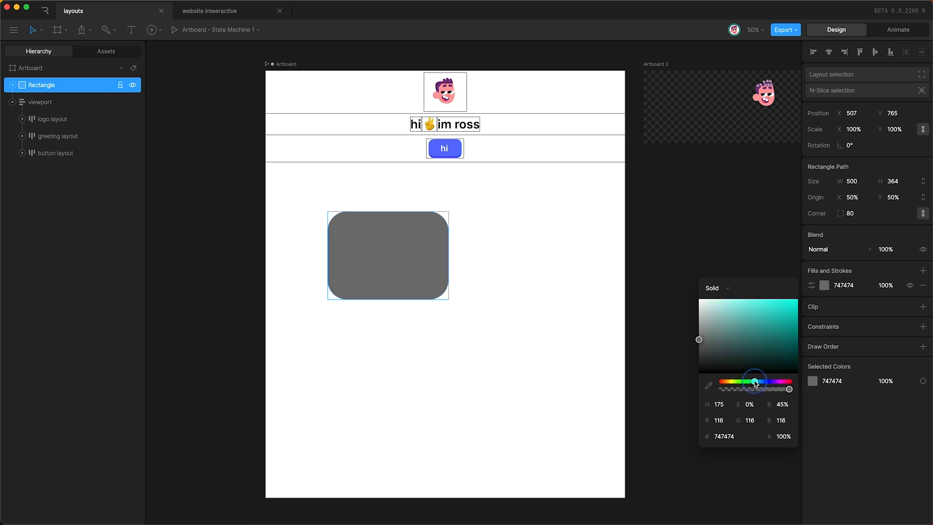
left_click(772, 302)
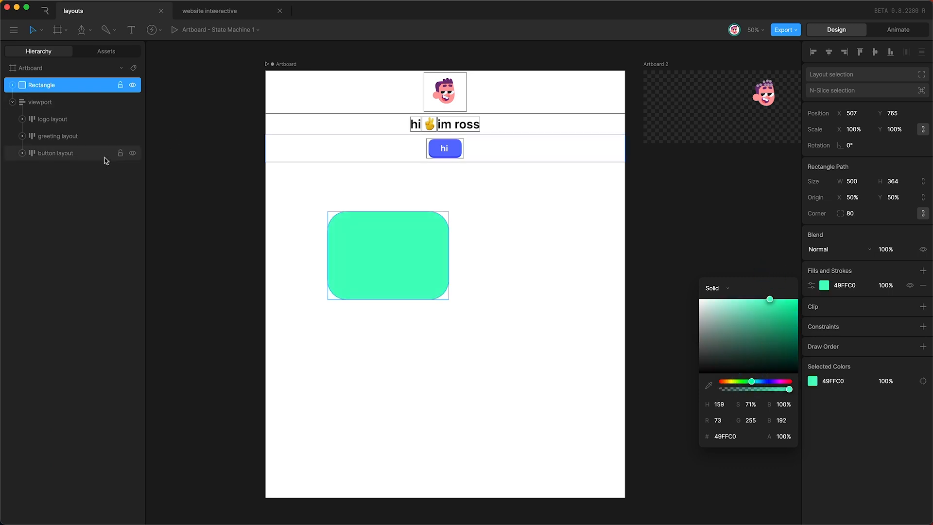
left_click(229, 269)
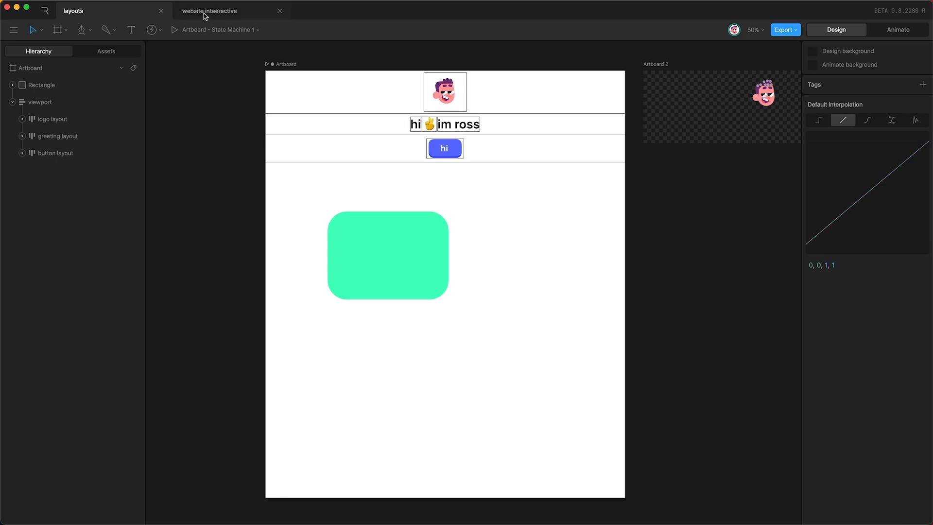
Step: Copy the walk artboard from 'website inteeractive' into the layouts file beside the layout artboard
left_click(224, 13)
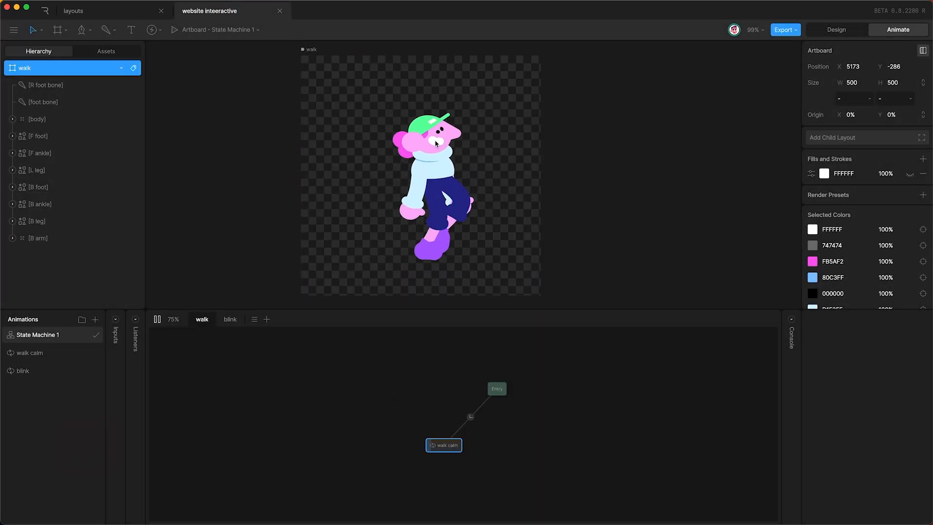
key("space")
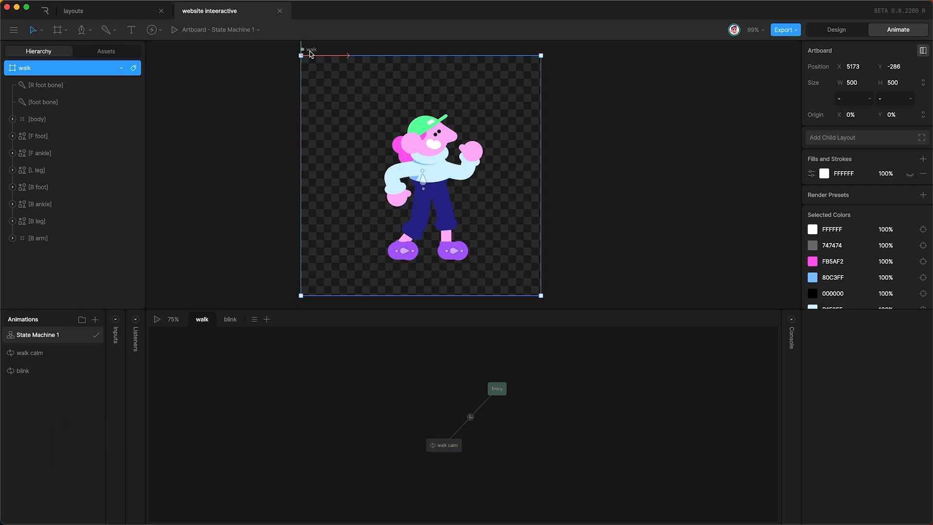
key("super+c")
left_click(73, 10)
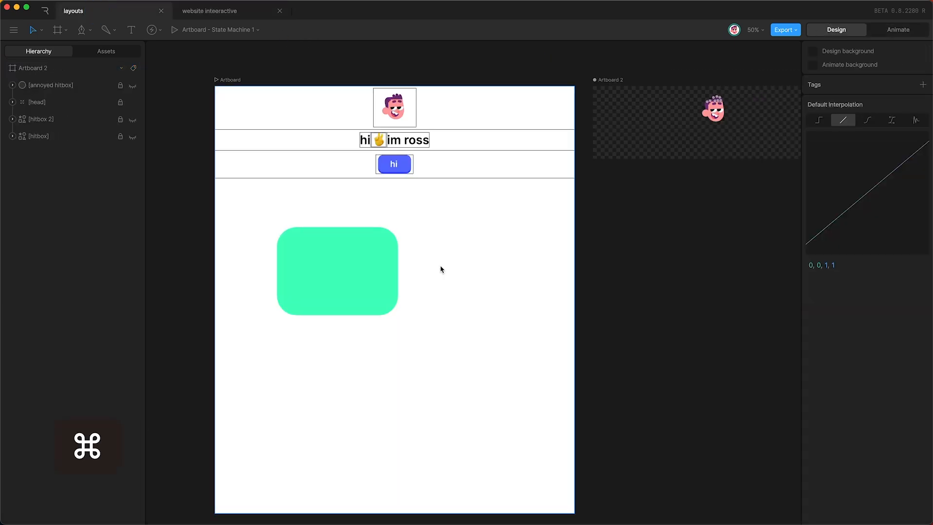
key("super+v")
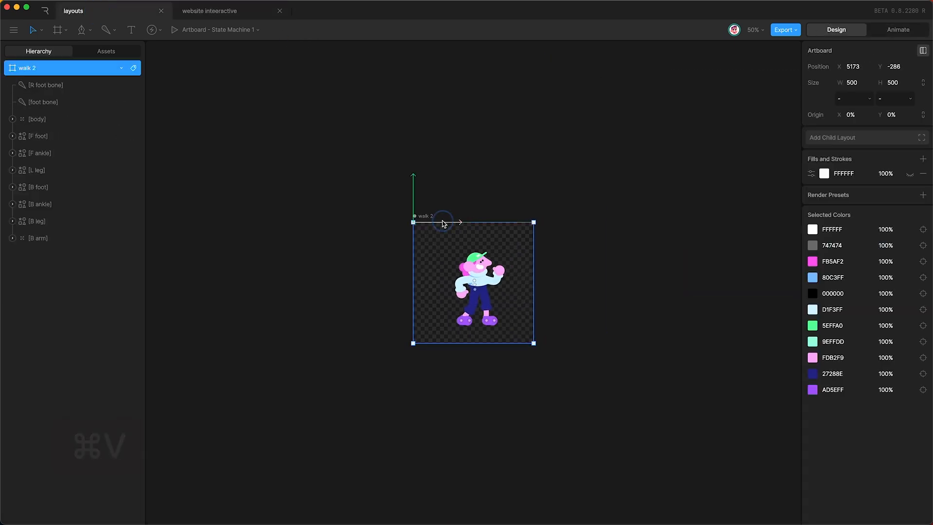
left_click_drag(439, 226, 211, 227)
scroll(213, 237, "left", 6)
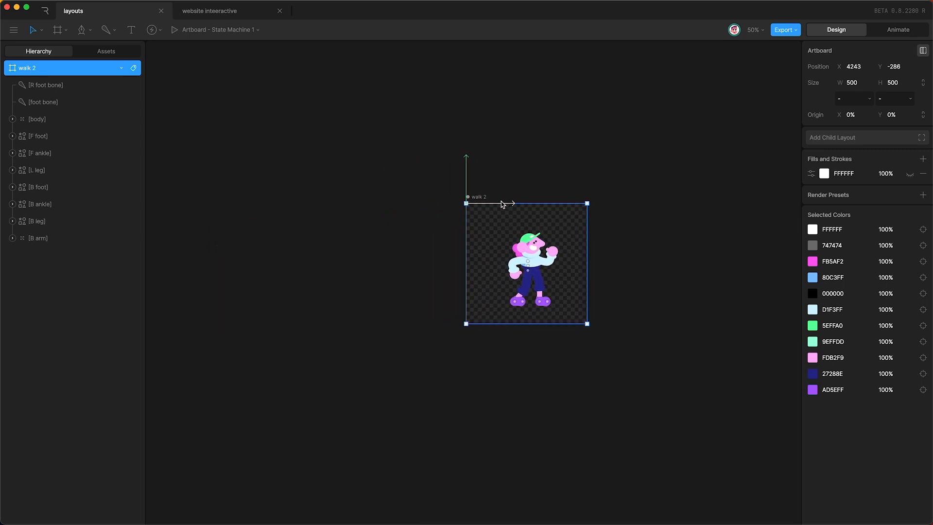
left_click_drag(497, 226, 248, 231)
scroll(248, 231, "left", 10)
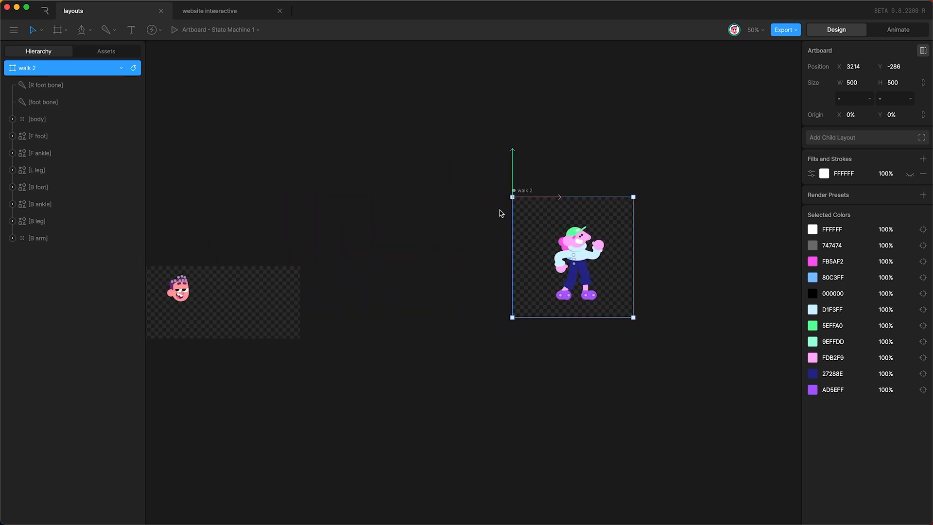
left_click_drag(534, 218, 353, 219)
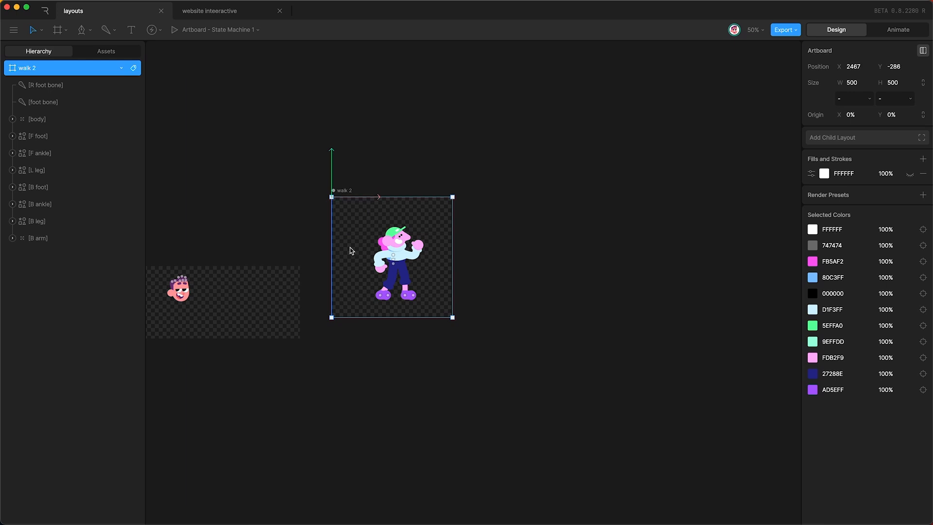
scroll(349, 252, "left", 15)
scroll(350, 252, "down", 5)
Step: Place walk 2 as a nested artboard below the green rectangle
left_click(230, 334)
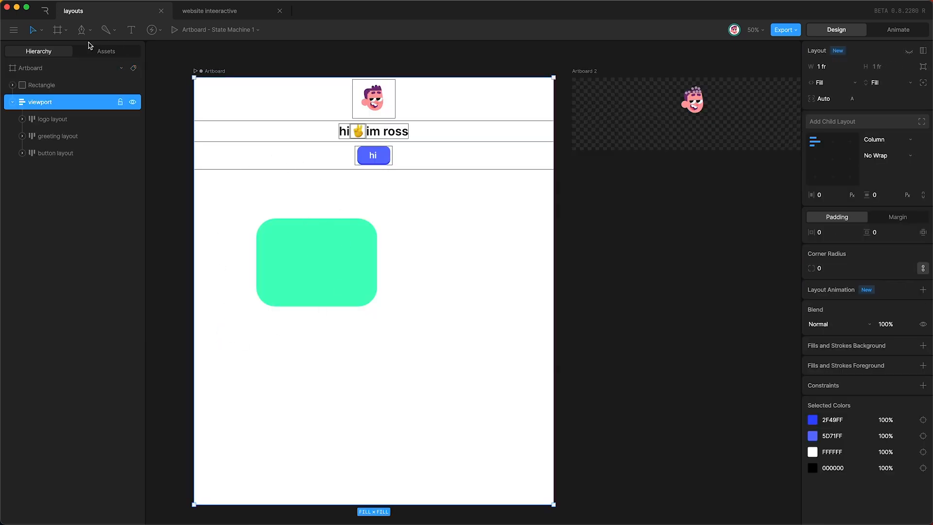
left_click(55, 37)
left_click(71, 69)
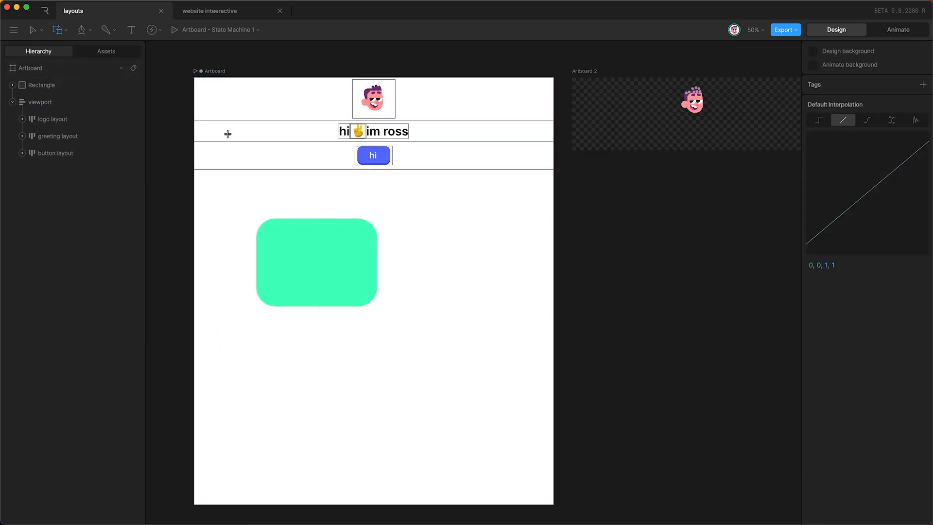
left_click(313, 335)
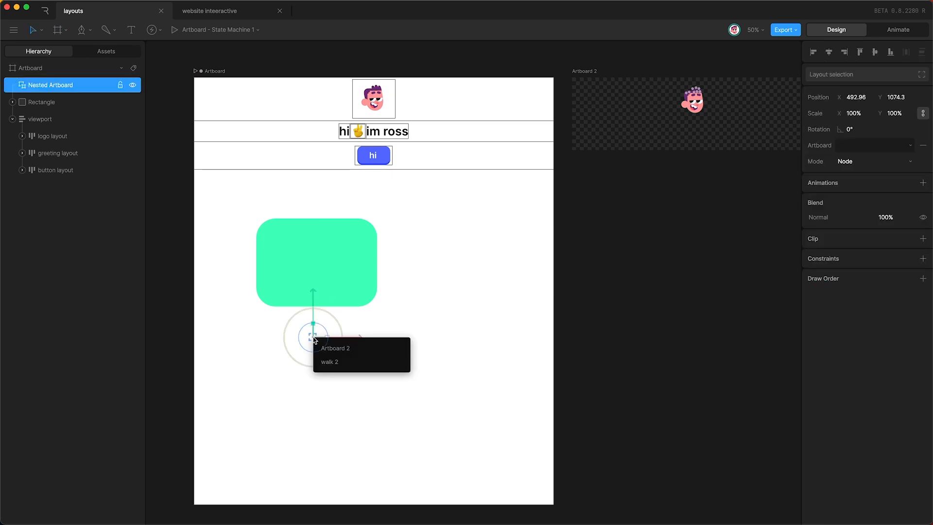
left_click(329, 363)
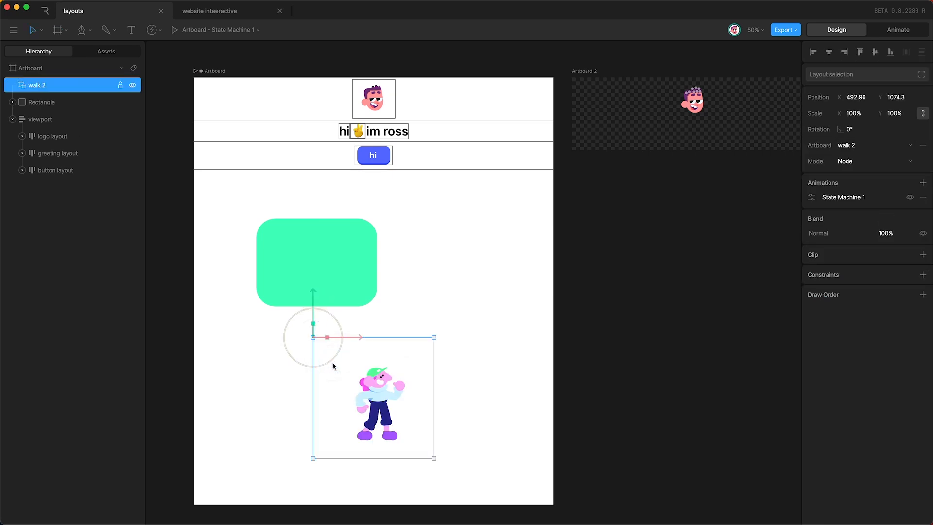
Step: Group walk 2 with the rectangle as 'item 1' and nudge the character toward it
left_click(58, 104, "super")
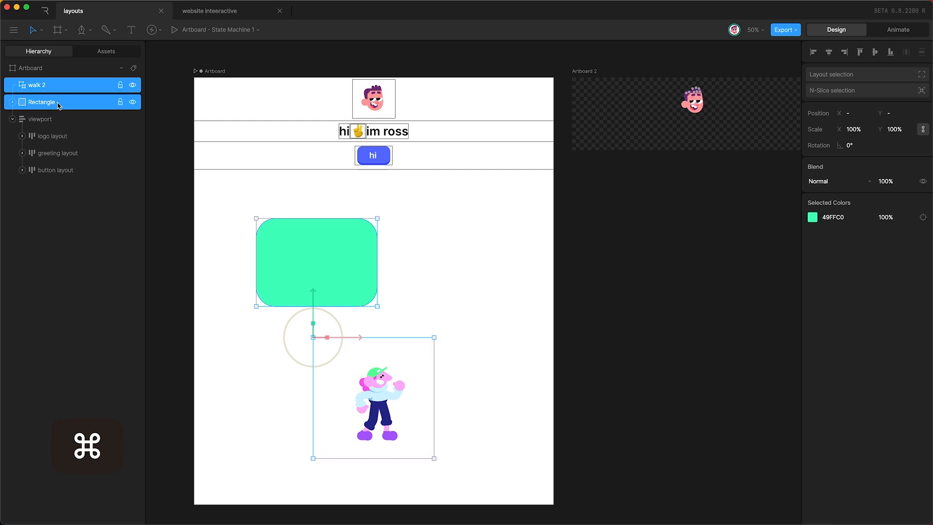
key("super+g")
double_click(38, 85)
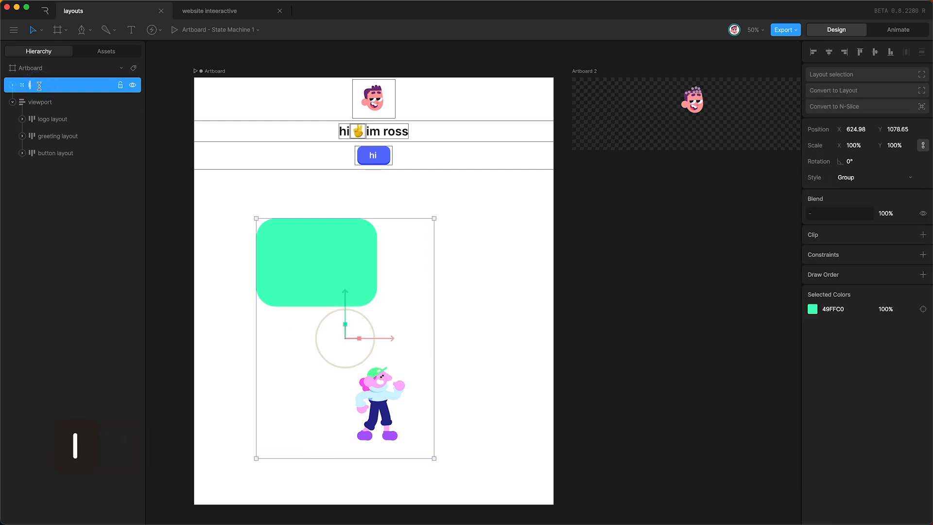
type("item 1")
key("Return")
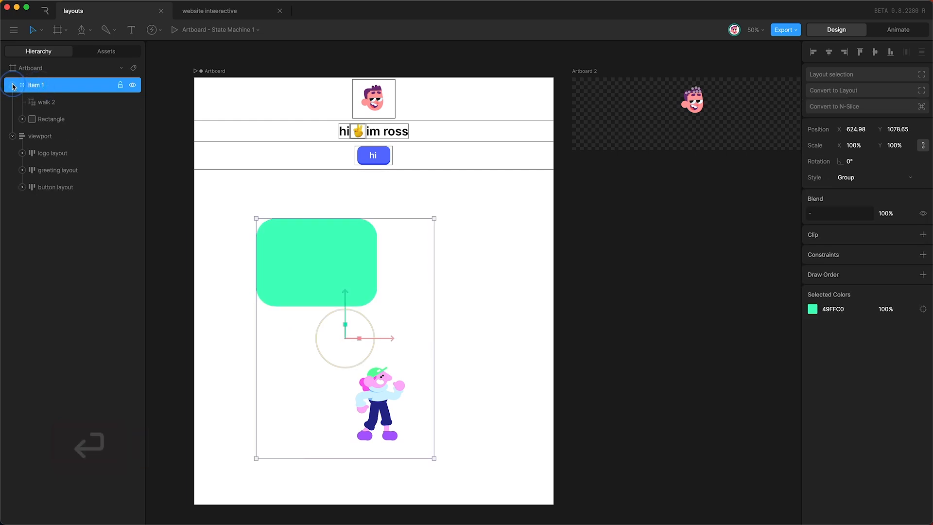
left_click(47, 103)
key("shift+Up")
key("shift+Up")
key("shift+Up")
key("shift+Up")
key("shift+Left")
key("shift+Left")
key("shift+Left")
key("shift+Left")
key("shift+Left")
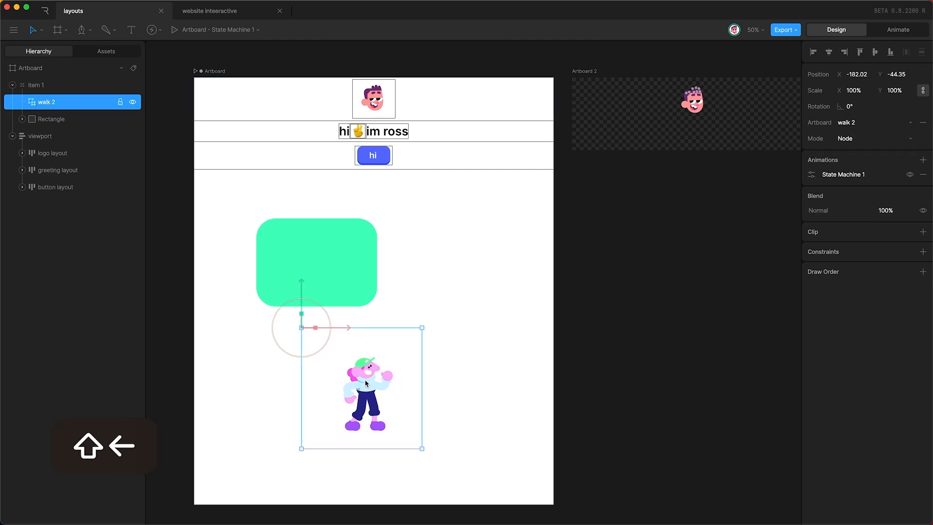
Step: Move the walking character onto the card
left_click_drag(364, 376, 316, 251)
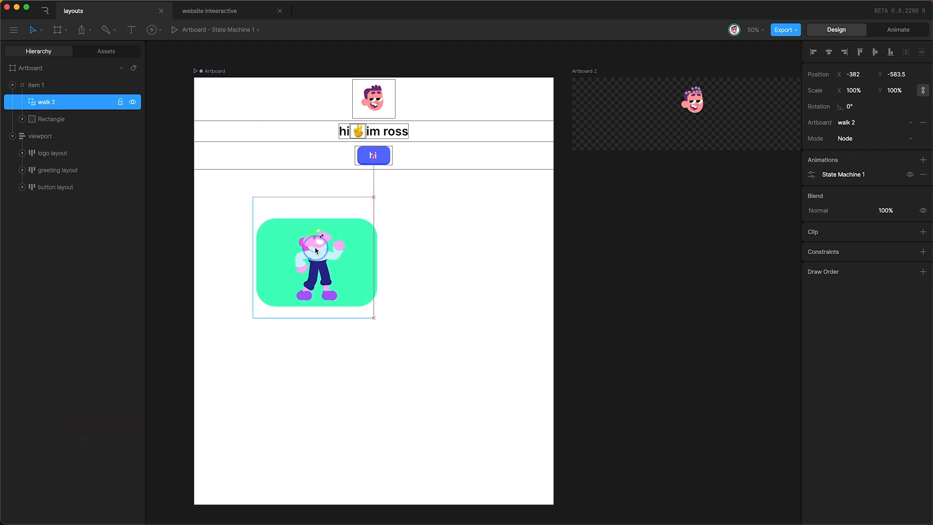
key("Up")
key("Left")
Step: Fill the rectangle with a vertical linear gradient, blue at top and green at bottom
left_click(60, 119)
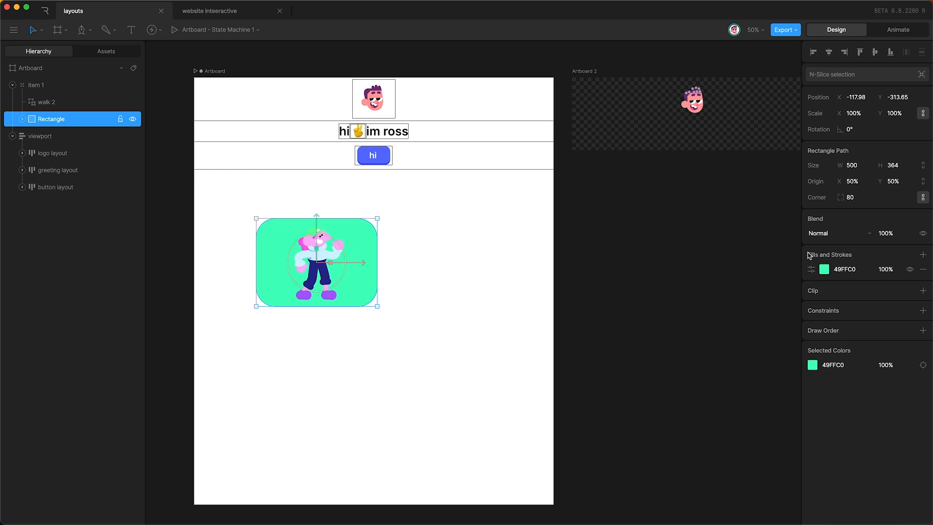
left_click(824, 271)
left_click_drag(732, 313, 770, 282)
left_click(759, 365)
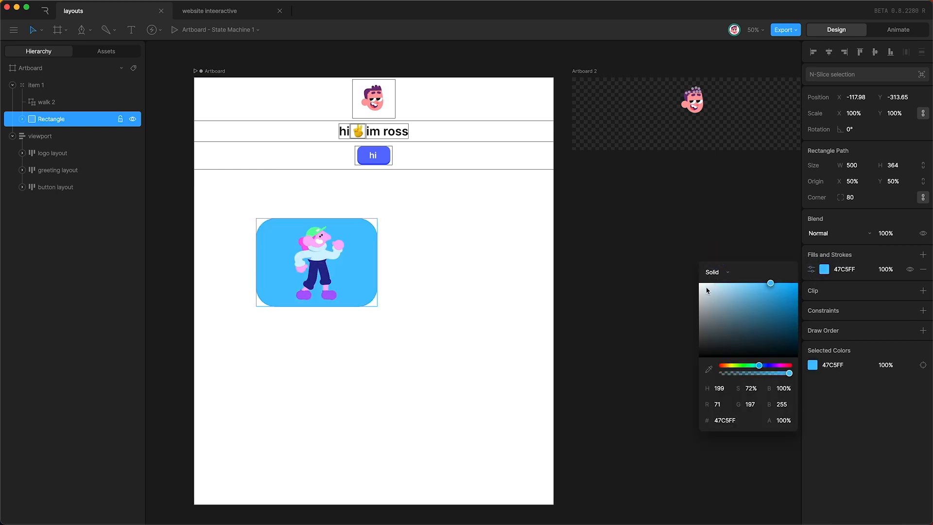
left_click(714, 272)
left_click(713, 286)
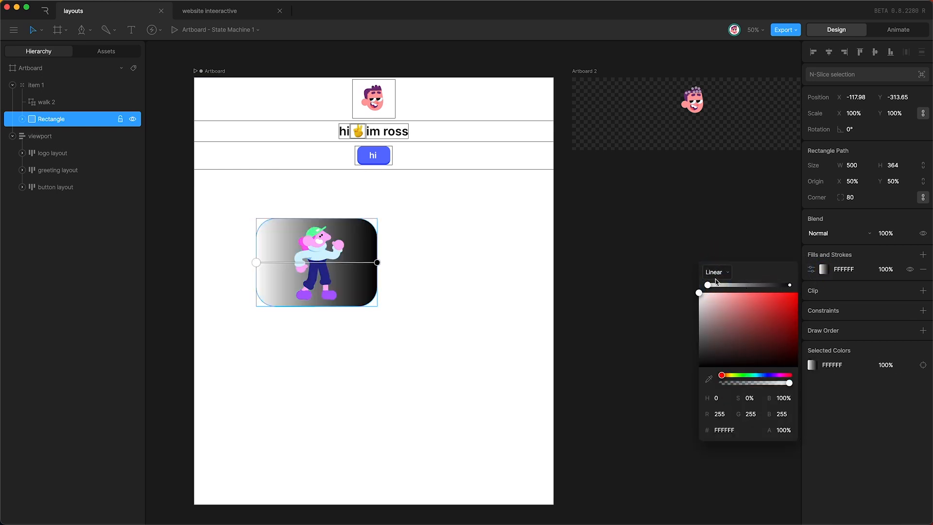
left_click_drag(256, 263, 315, 219)
left_click_drag(376, 262, 316, 306)
left_click_drag(751, 376, 747, 377)
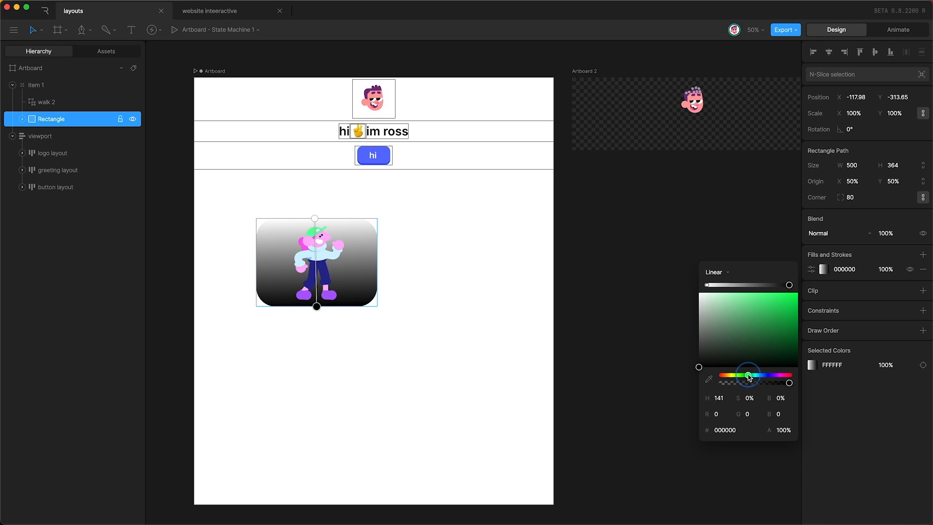
left_click_drag(769, 316, 774, 283)
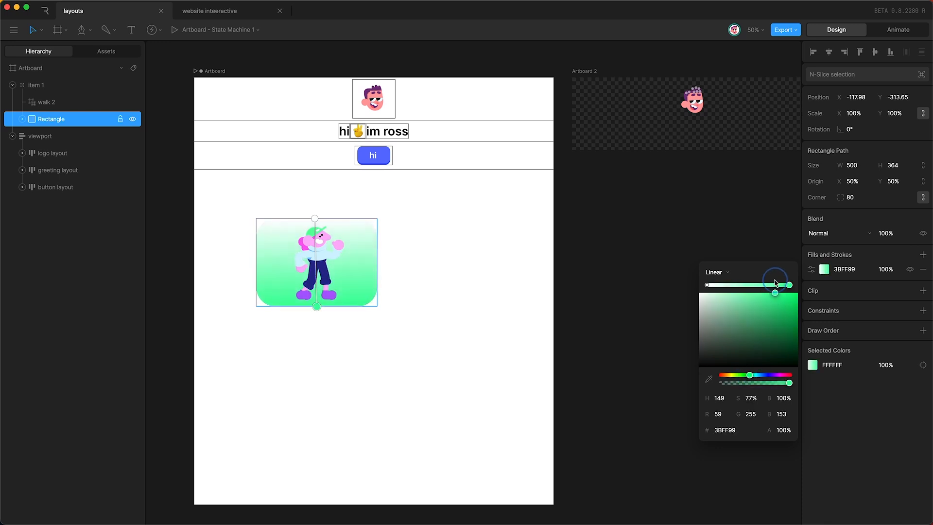
left_click(707, 285)
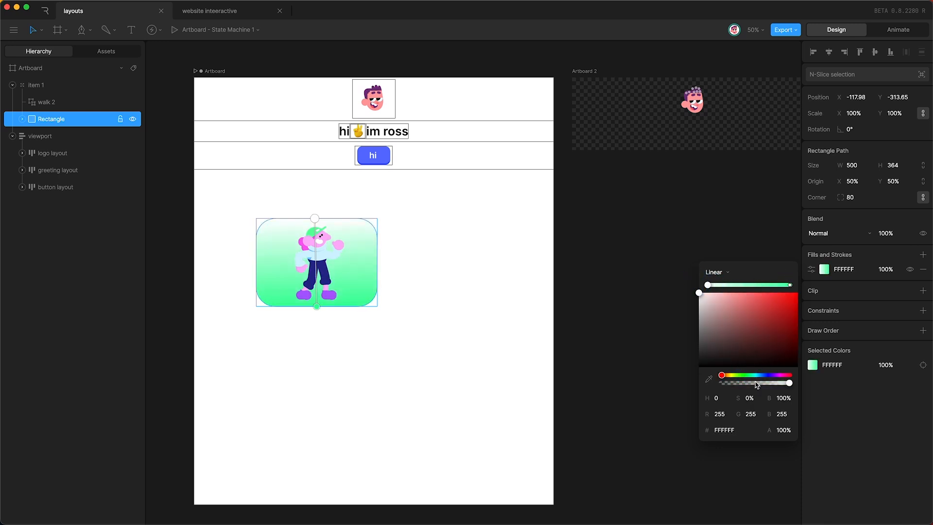
left_click_drag(761, 377, 766, 376)
Step: In Animate mode, scale walk 2 to 93% and nudge it upward
key("Tab")
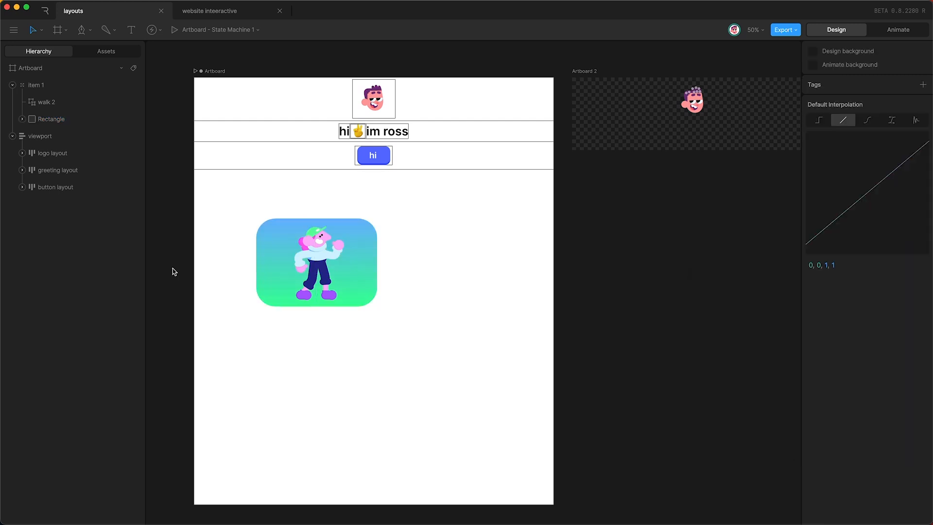
left_click(258, 246)
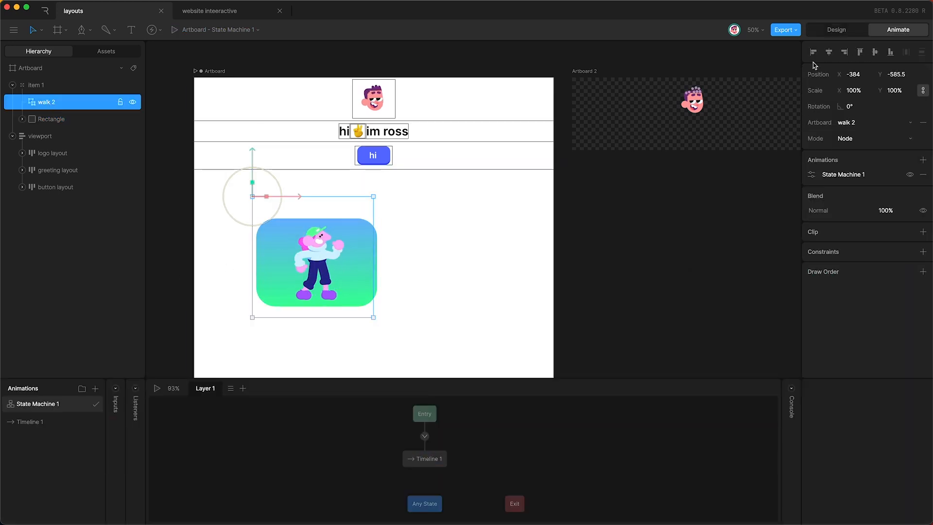
left_click(852, 90)
key("shift+Down")
key("Up")
key("Up")
key("Up")
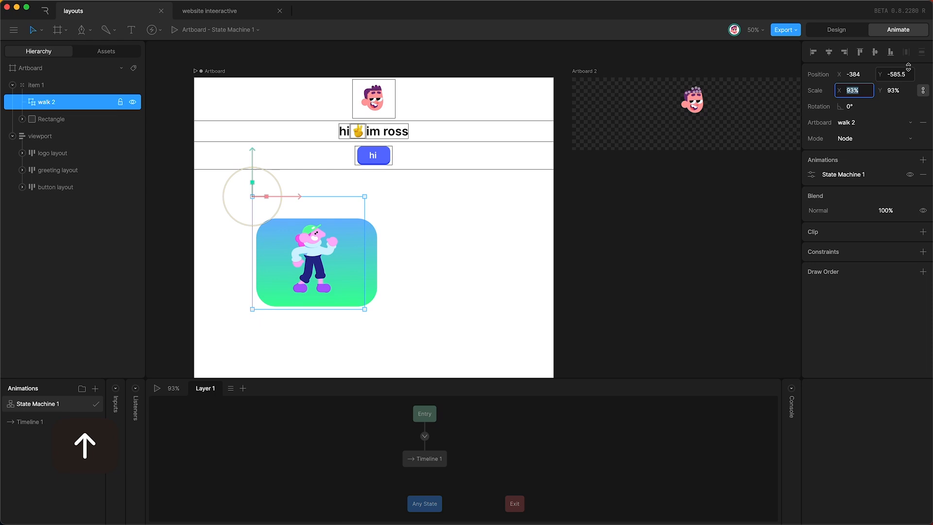
left_click(892, 73)
key("shift+Up")
key("shift+Up")
key("Return")
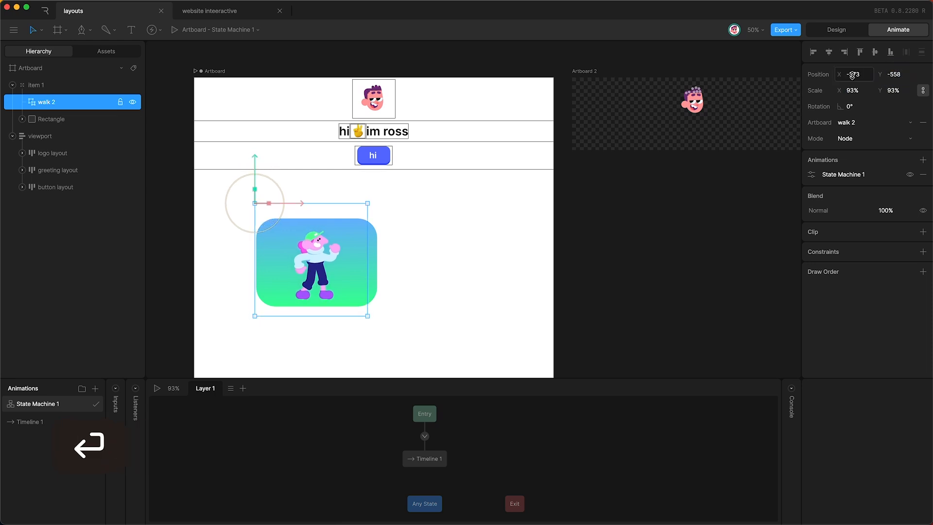
Step: Preview the walking animation, then convert the item 1 group into a layout
key("space")
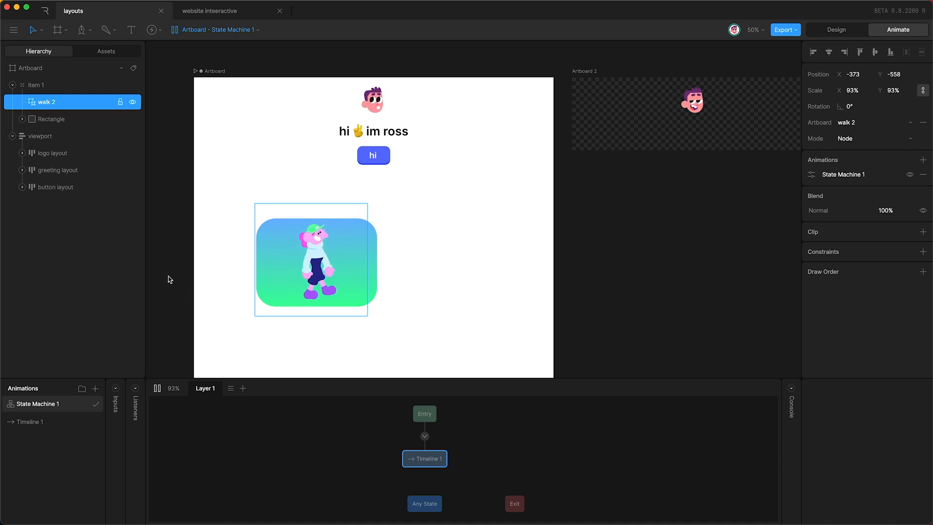
key("Tab")
left_click(293, 282)
key("shift+l")
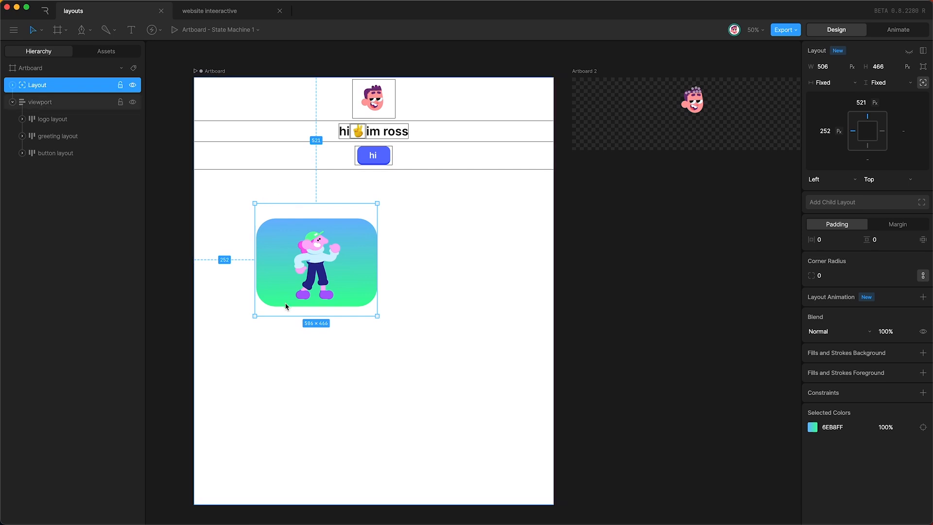
Step: Trim the layout to 502 × 366 and nudge item 1 to fit inside it
left_click_drag(286, 200, 285, 225)
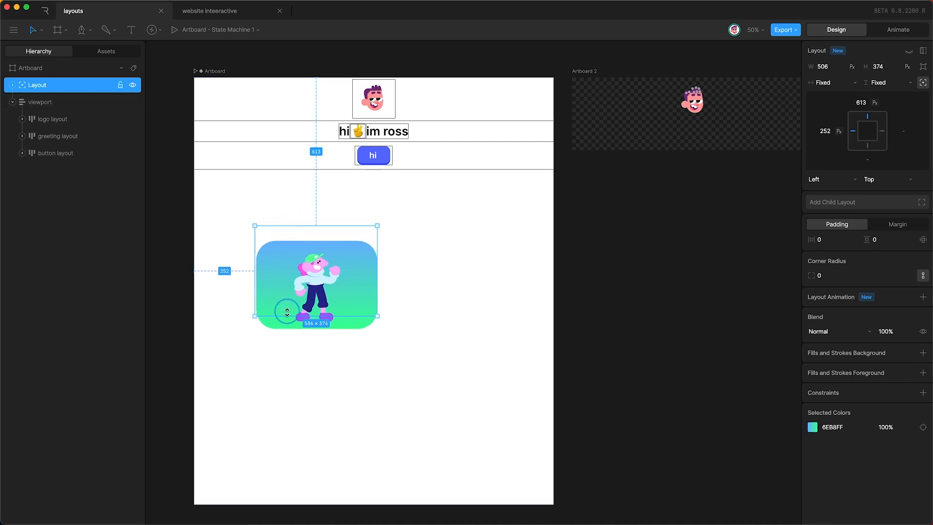
left_click_drag(286, 312, 286, 303)
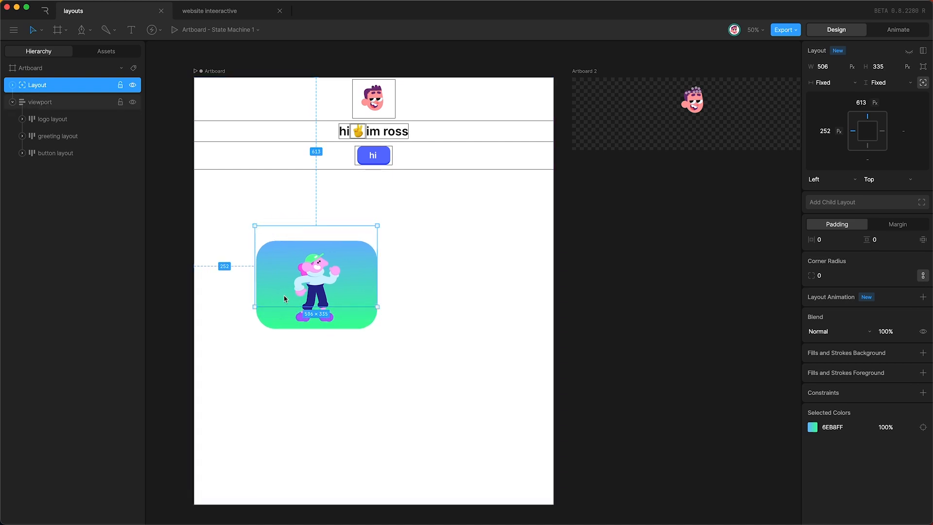
left_click(13, 87)
left_click(46, 104)
key("shift+Up")
key("shift+Up")
key("shift+Up")
key("shift+Up")
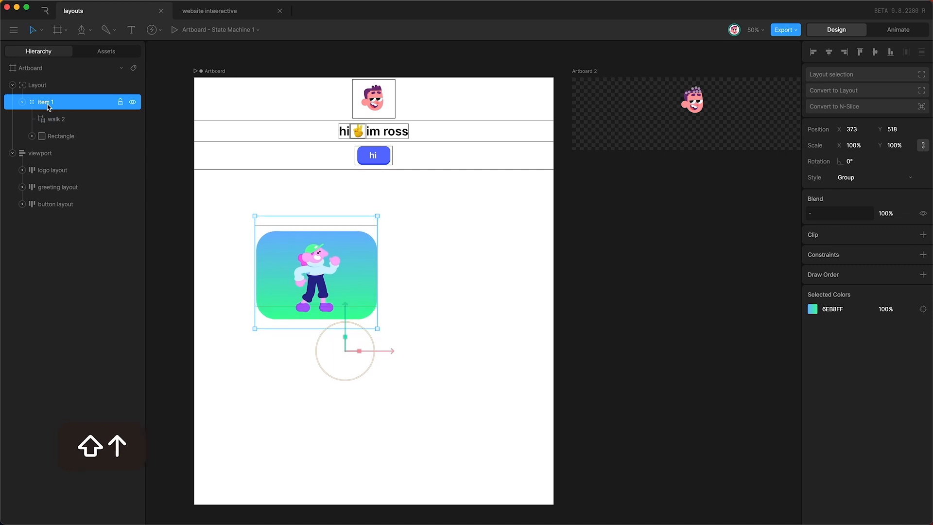
key("shift+Up")
key("Up")
key("Up")
left_click(44, 85)
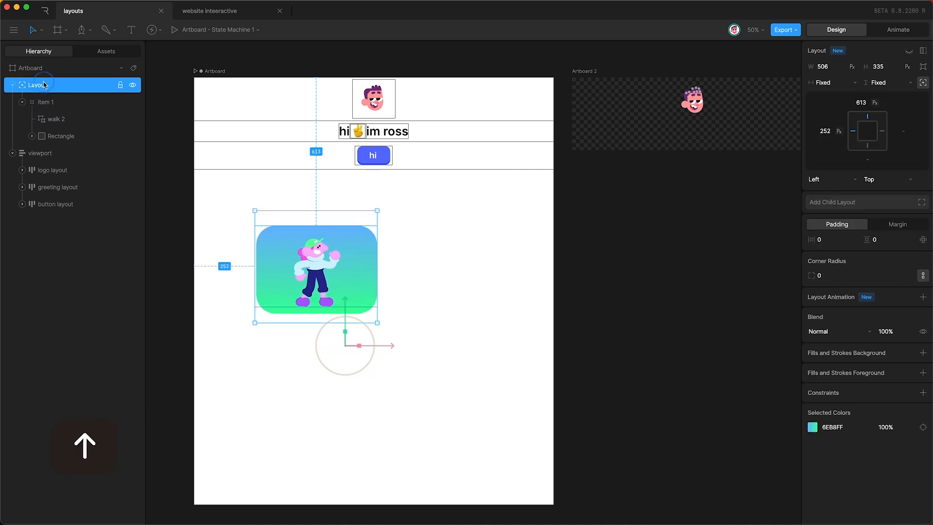
left_click_drag(271, 307, 272, 315)
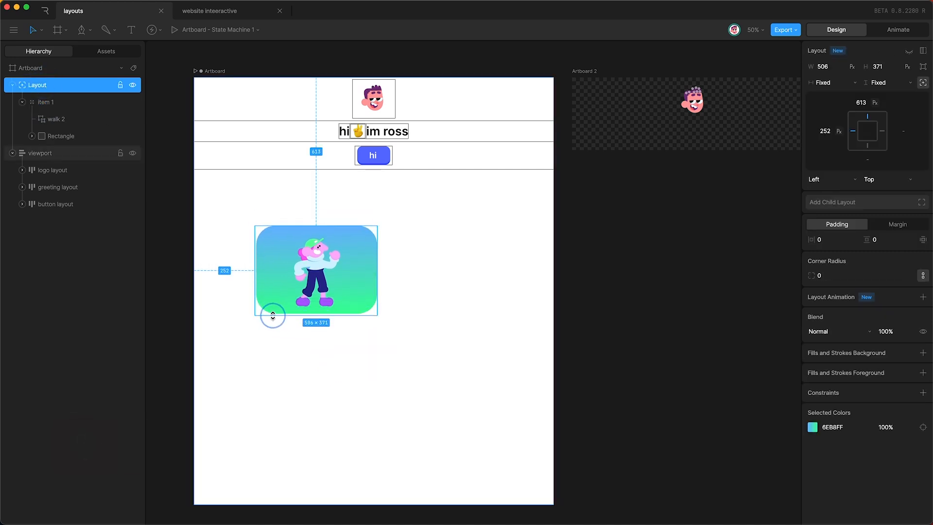
left_click(54, 104)
key("Left")
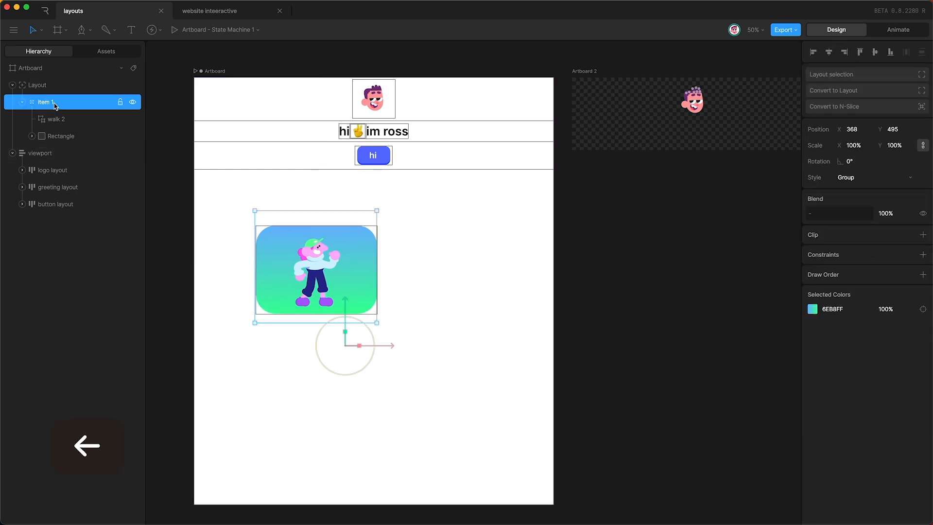
Step: Rename the layout to 'item 1 layout'
left_click(39, 86)
type("ite")
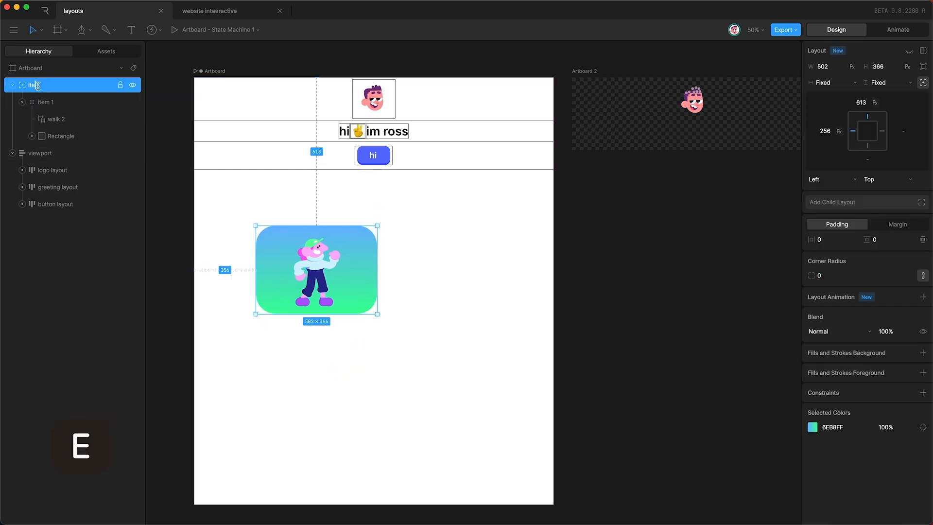
type("m 1 layout")
key("Return")
Step: Add a child layout below the hi button and name it 'content'
left_click(41, 153)
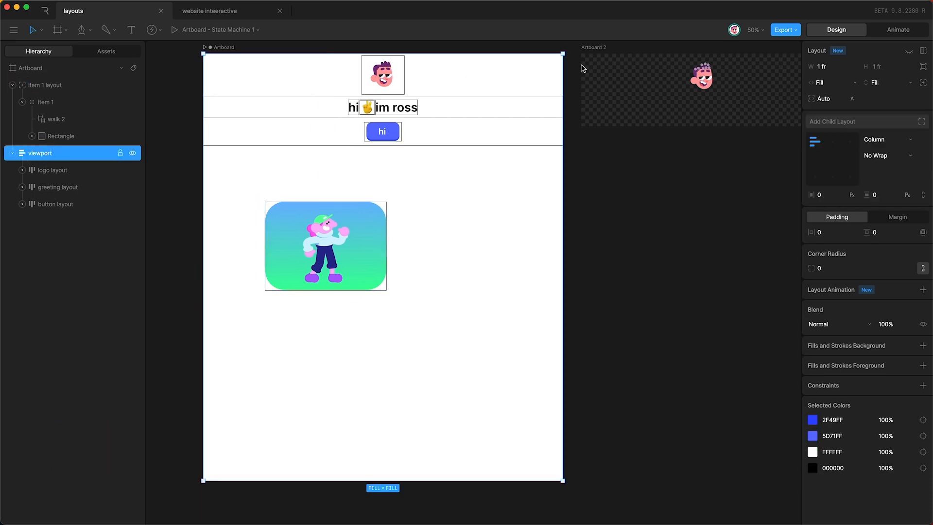
left_click(821, 121)
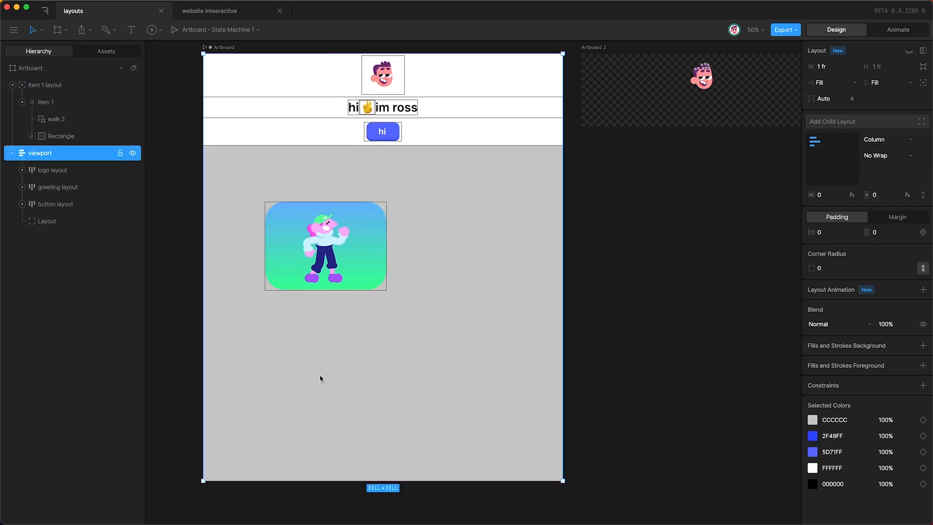
left_click_drag(416, 461, 400, 362)
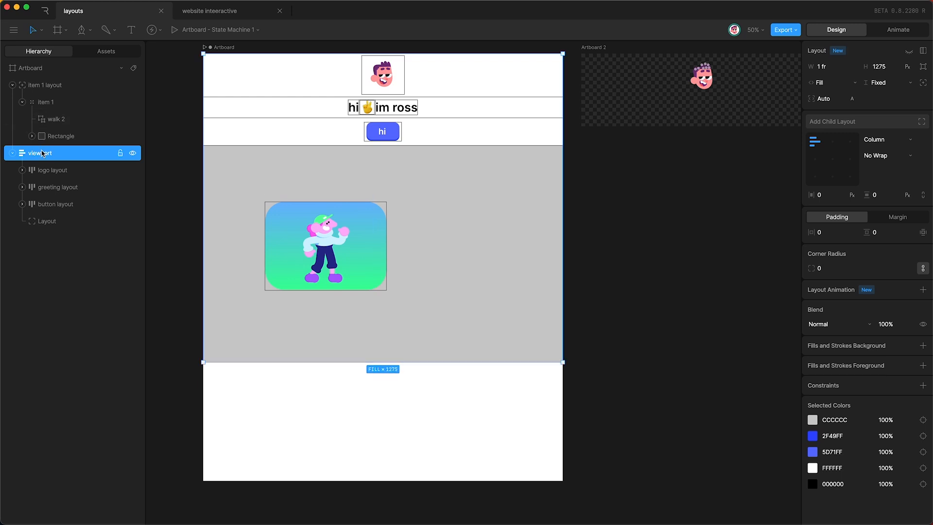
left_click(47, 222)
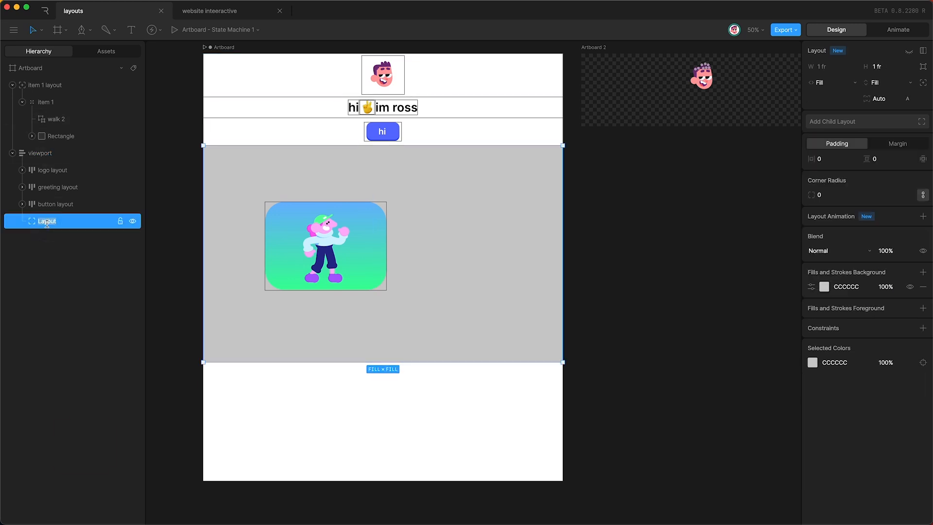
type("content")
key("Return")
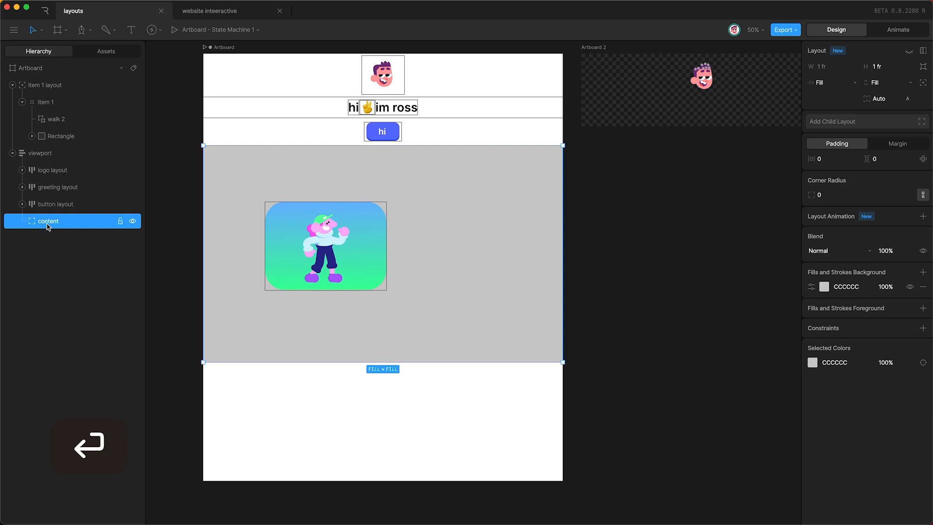
Step: Nest 'item 1 layout' inside the content layout
left_click(12, 85)
left_click(46, 88)
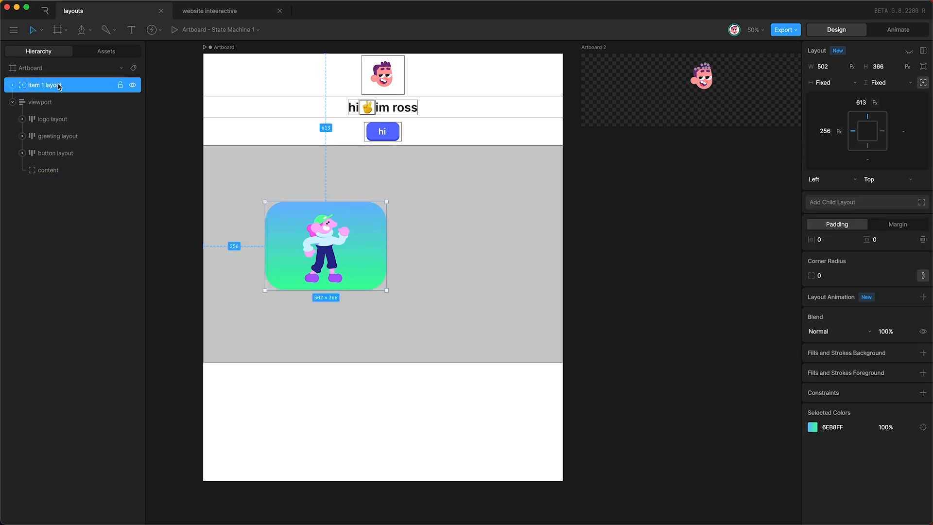
left_click_drag(59, 86, 49, 174)
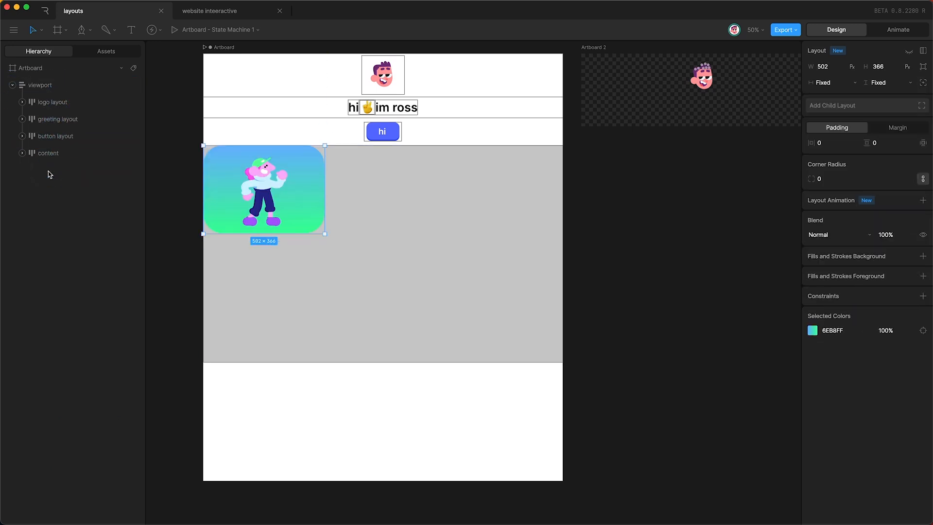
left_click(44, 155)
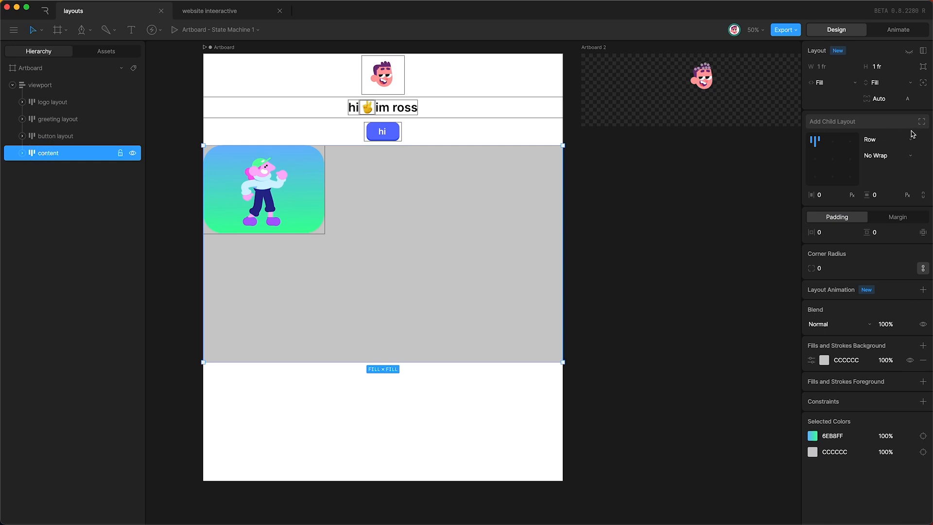
Step: Centre the content, remove the content layout's fill, and duplicate the card into four copies
left_click(832, 141)
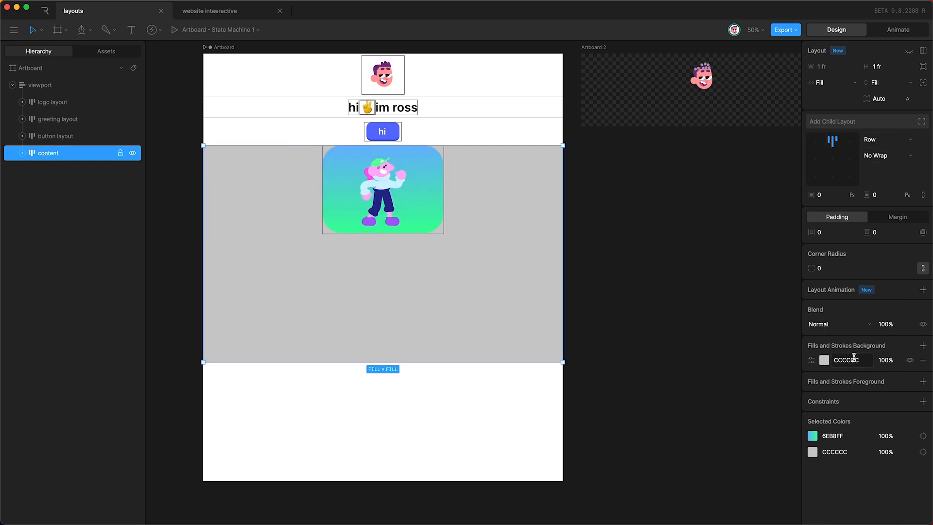
left_click(923, 360)
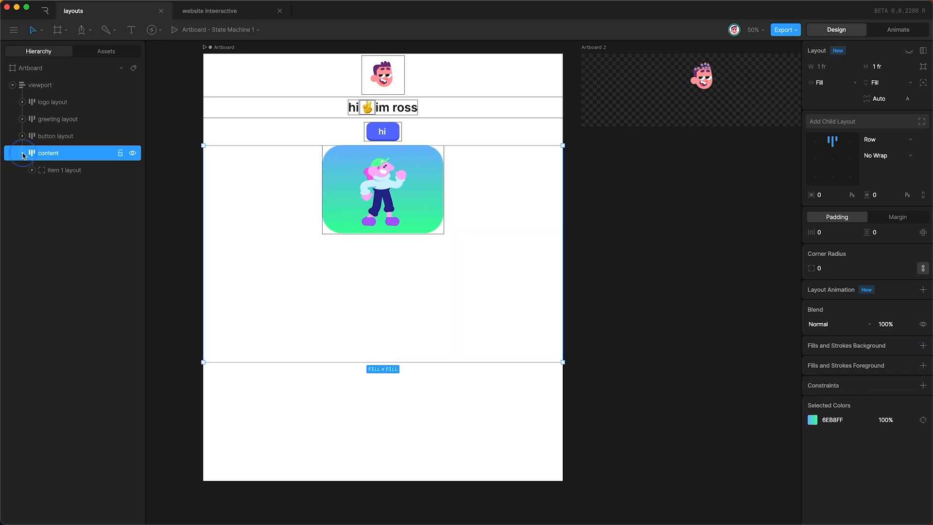
left_click(54, 170)
key("super+d")
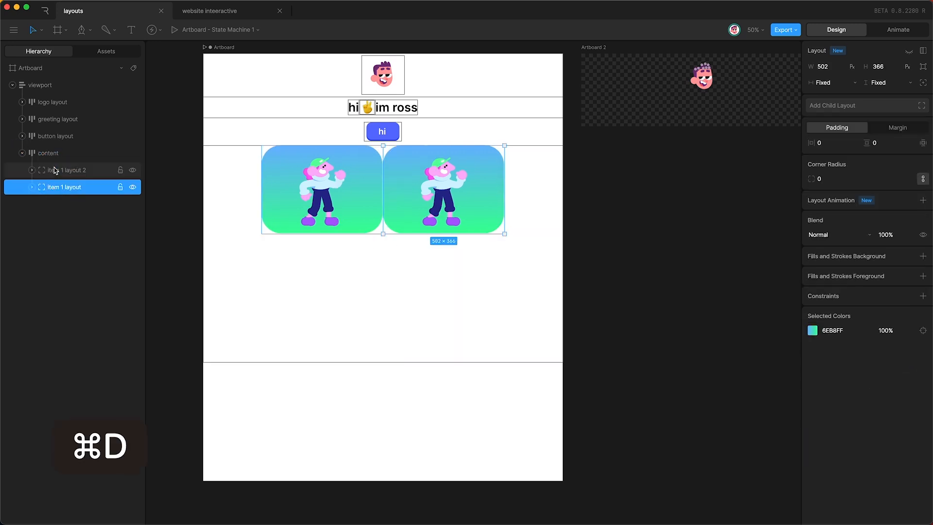
key("super+d")
key("super+d")
Step: Make the content layout wrap its cards, then widen the artboard to test the reflow
left_click(66, 157)
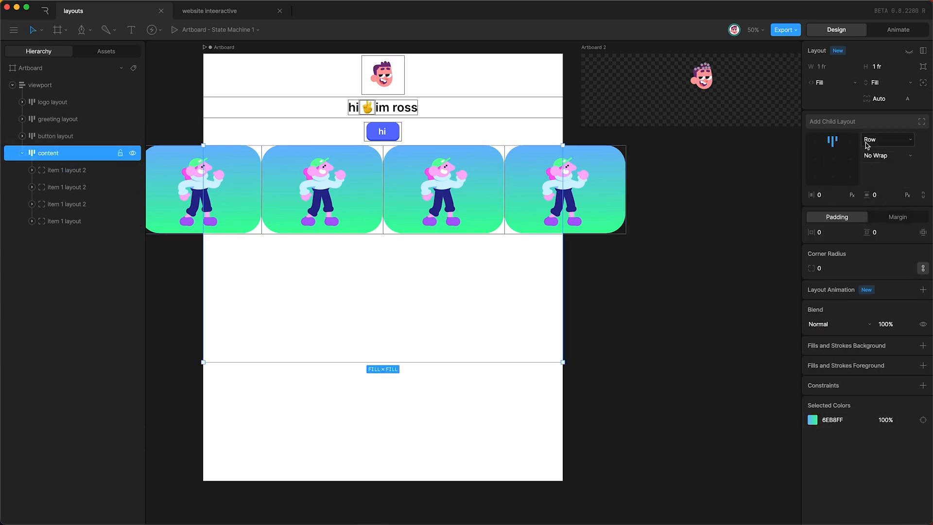
left_click(875, 159)
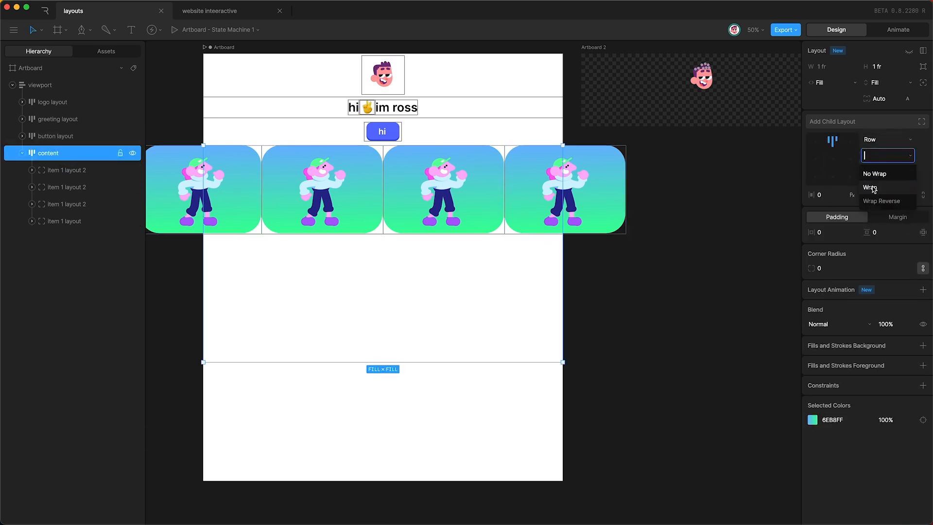
left_click(873, 188)
left_click(223, 49)
mouse_move(562, 279)
left_mouse_down()
mouse_move(756, 282)
mouse_move(385, 287)
mouse_move(620, 287)
mouse_move(558, 287)
left_mouse_up()
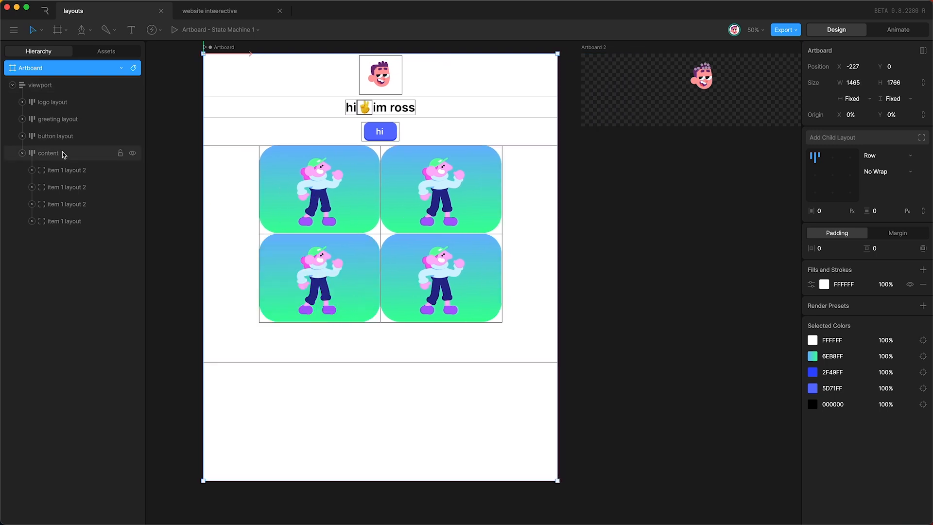
Step: Set the horizontal and vertical gaps between the cards to 30
left_click(67, 155)
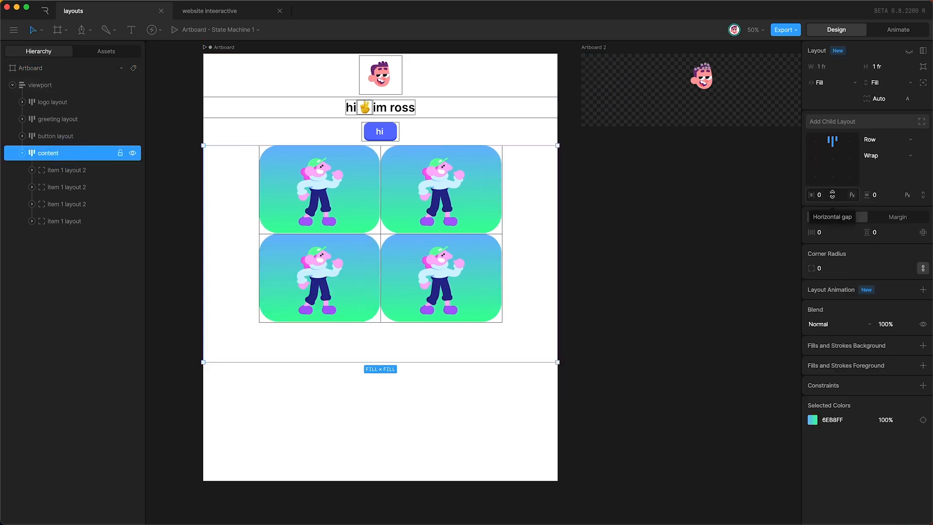
left_click(832, 194)
key("shift+Up")
key("shift+Up")
key("shift+Up")
left_click(883, 195)
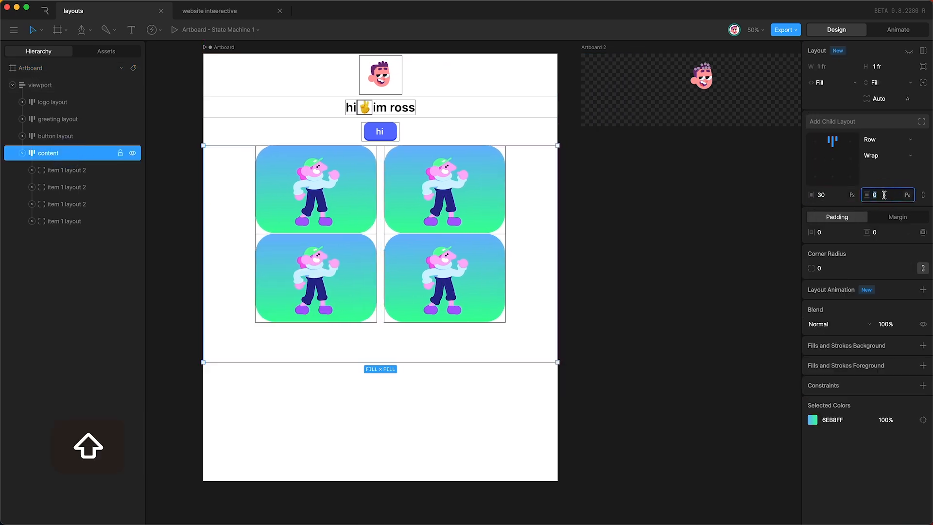
key("shift+Up")
key("shift+Up")
key("shift+Up")
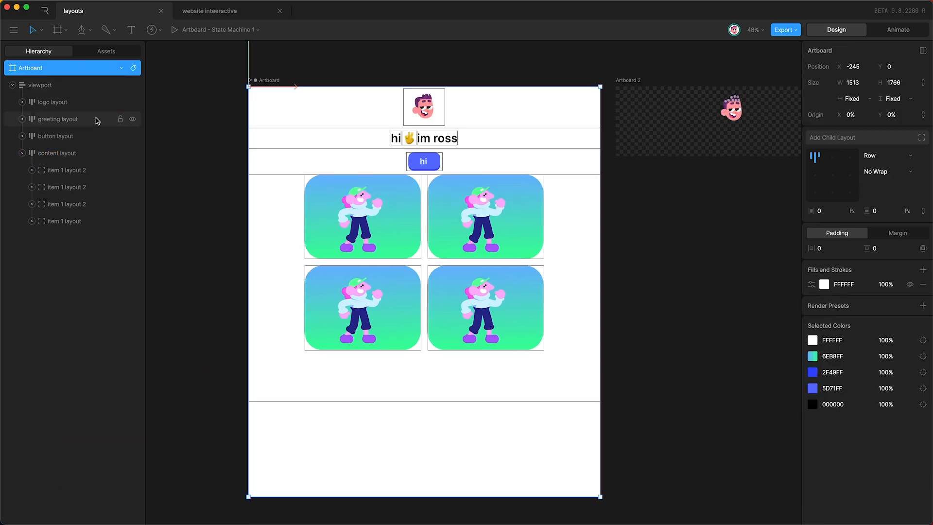
Step: Give the content layout a custom 300 ms layout animation with a fast-start cubic ease
left_click(89, 156)
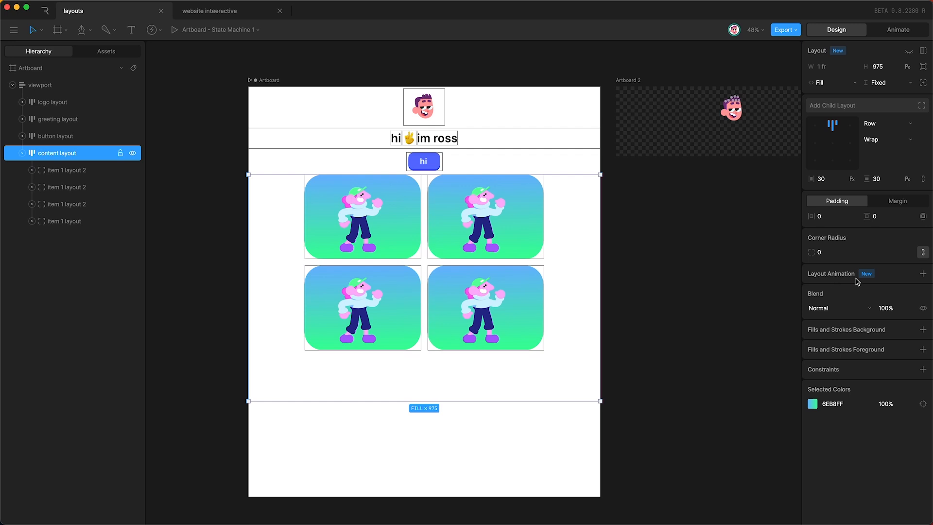
left_click(922, 274)
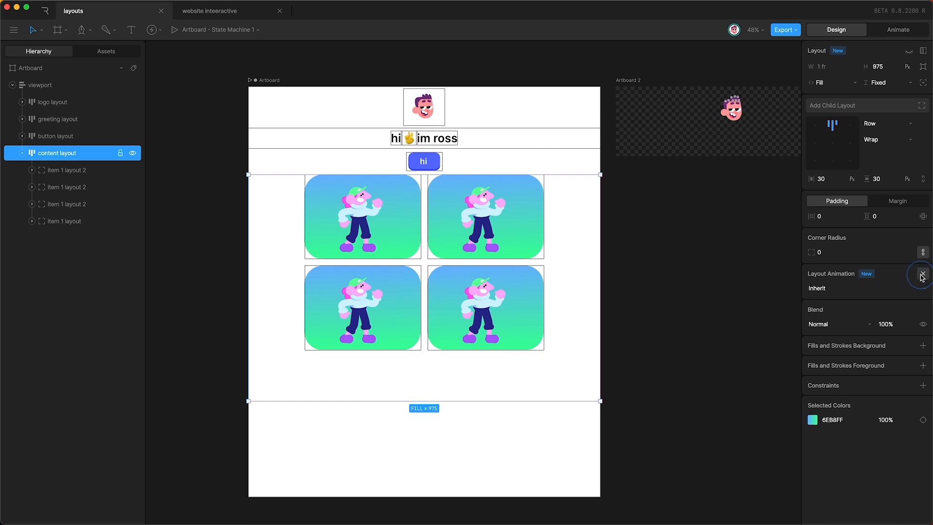
left_click(845, 288)
left_click(838, 318)
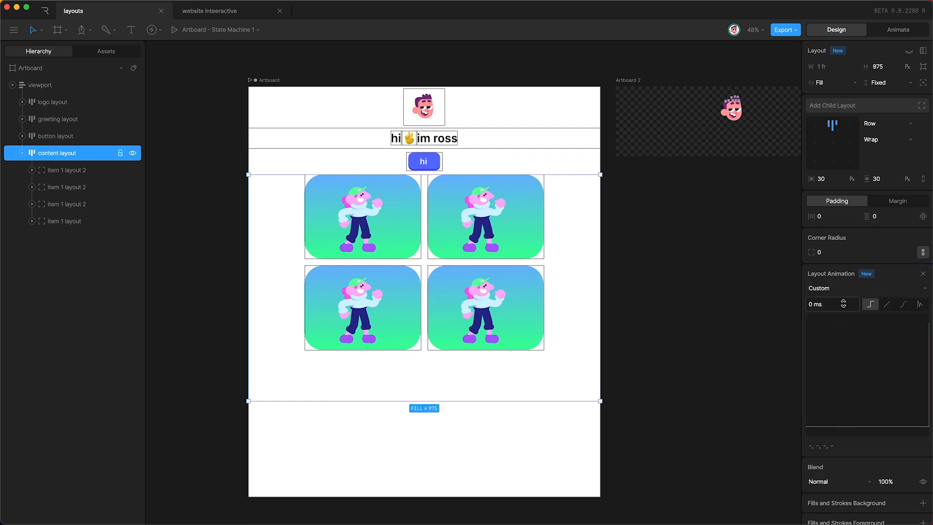
left_click(902, 304)
left_click_drag(857, 427, 813, 344)
left_click(817, 306)
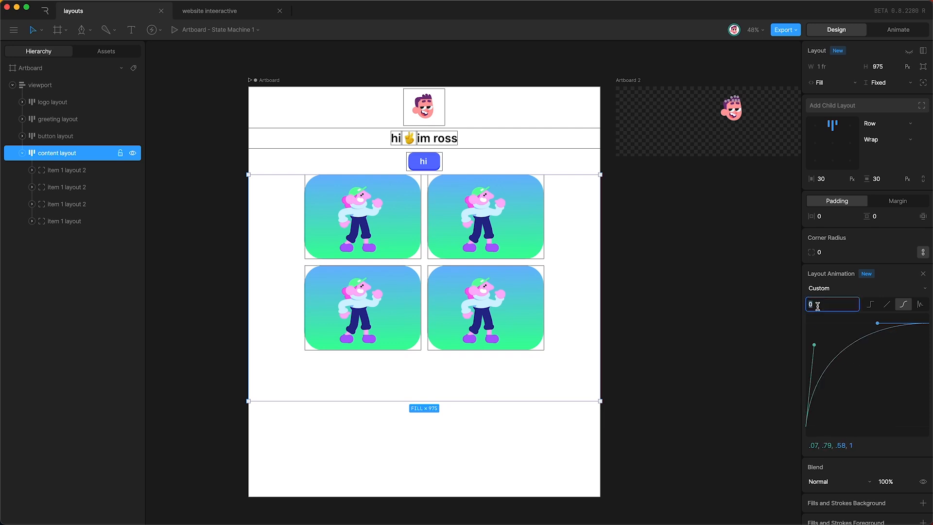
type("300 ms")
key("Return")
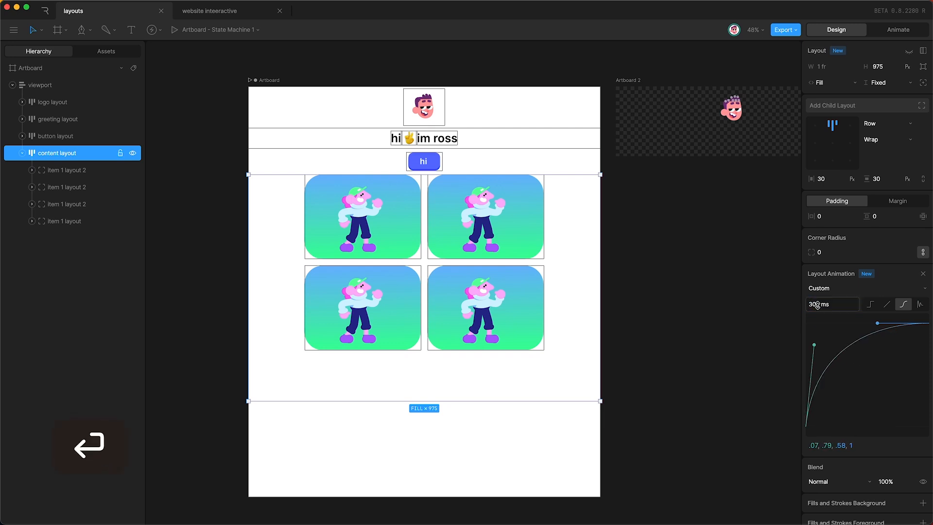
Step: Set all four cards to inherit the layout animation, then narrow the artboard to preview the reflow
left_click(73, 170)
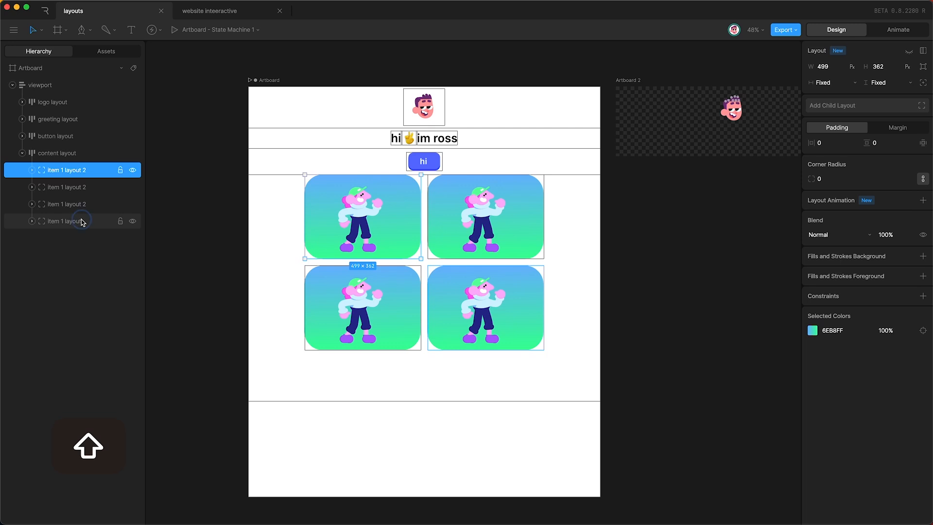
left_click(110, 222, "shift")
left_click(922, 223)
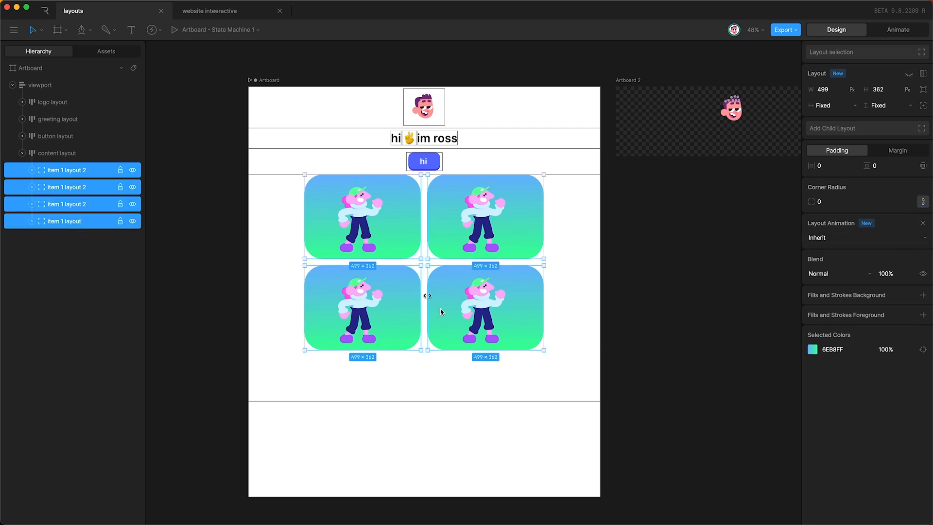
left_click(71, 153)
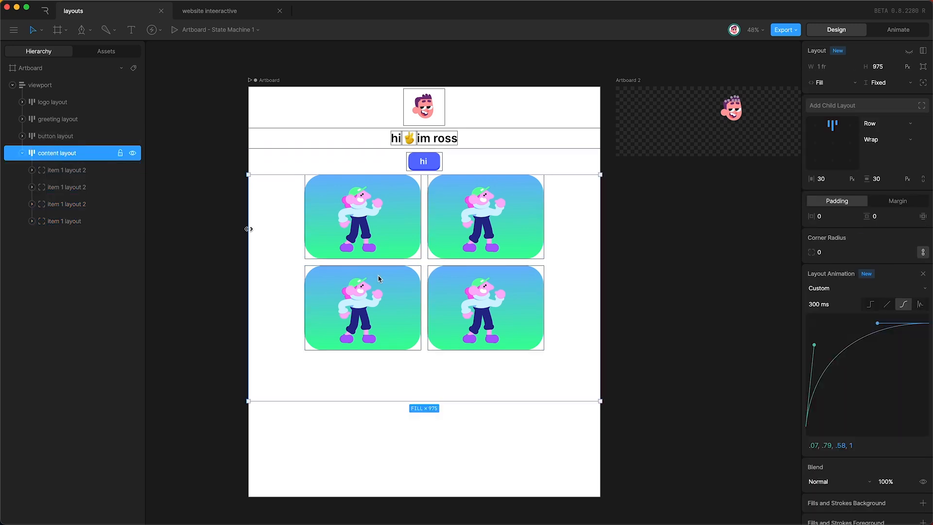
left_click(30, 68)
mouse_move(598, 285)
left_mouse_down()
mouse_move(452, 286)
mouse_move(585, 286)
left_mouse_up()
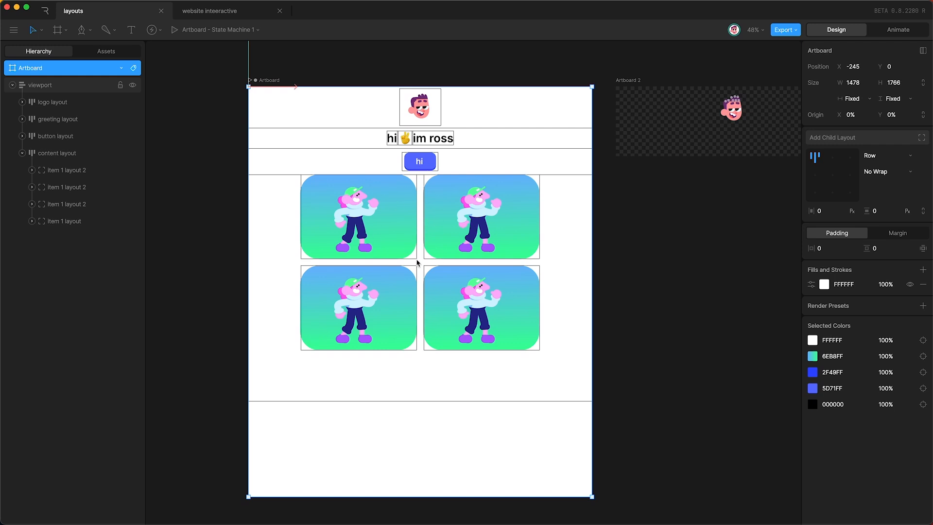
Step: Add a new child layout to the viewport and name it 'gap'
left_click(22, 153)
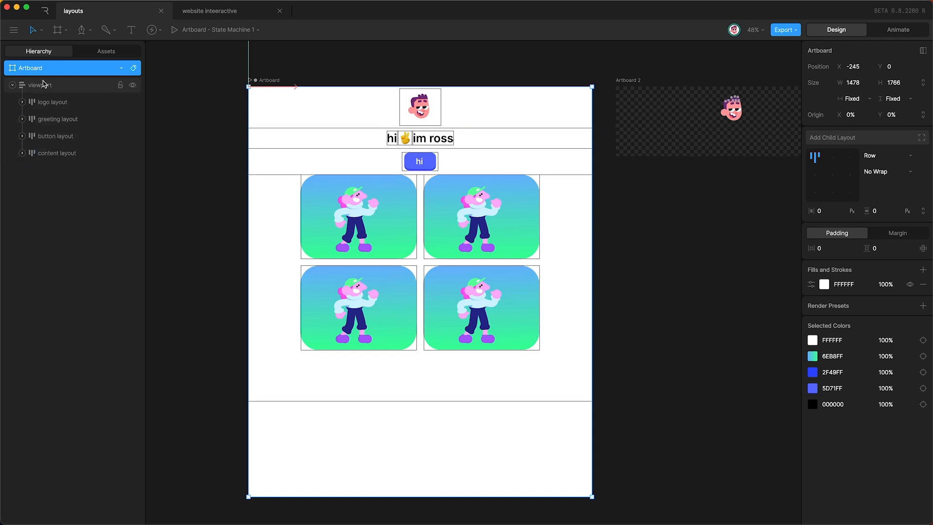
left_click(45, 85)
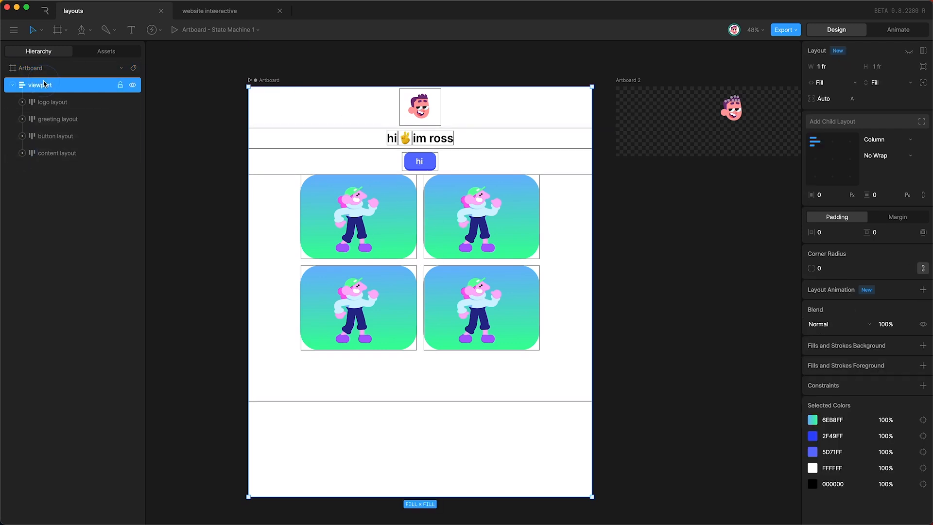
left_click(847, 124)
left_click(46, 171)
type("ga")
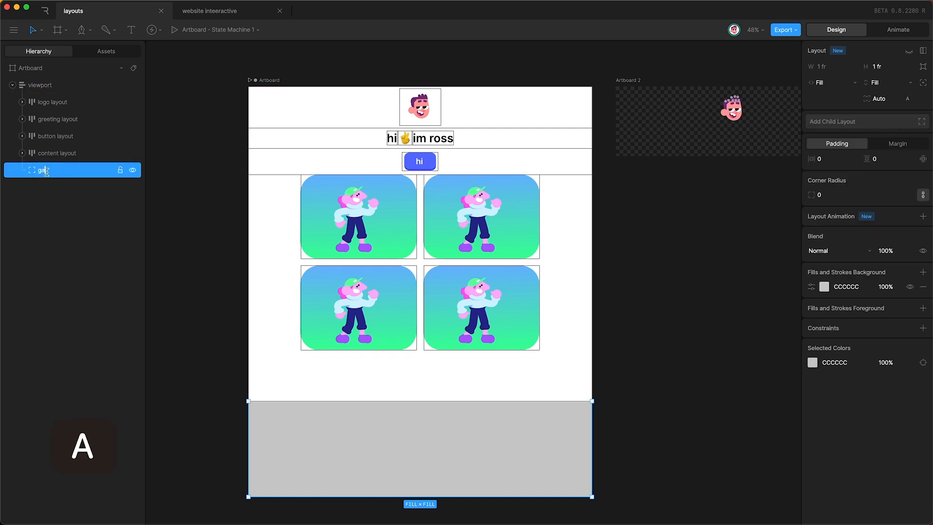
type("p")
key("Return")
Step: Place gap above the content layout, 81 px tall with no fill
left_click_drag(58, 171, 53, 153)
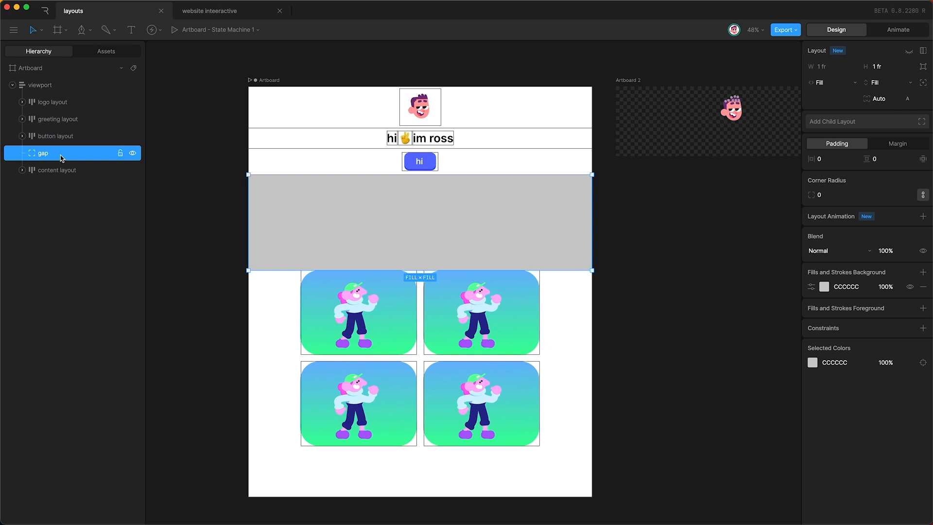
left_click_drag(275, 271, 275, 191)
left_click(924, 273)
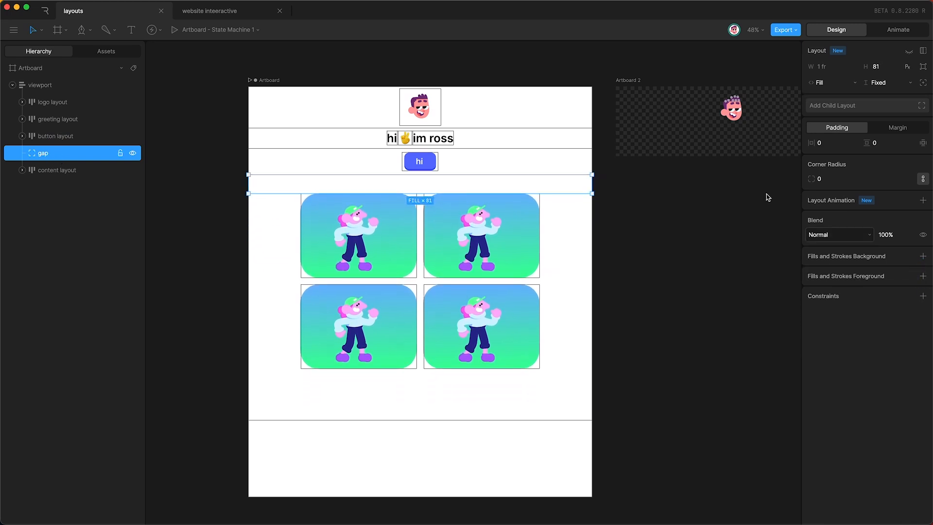
key("Tab")
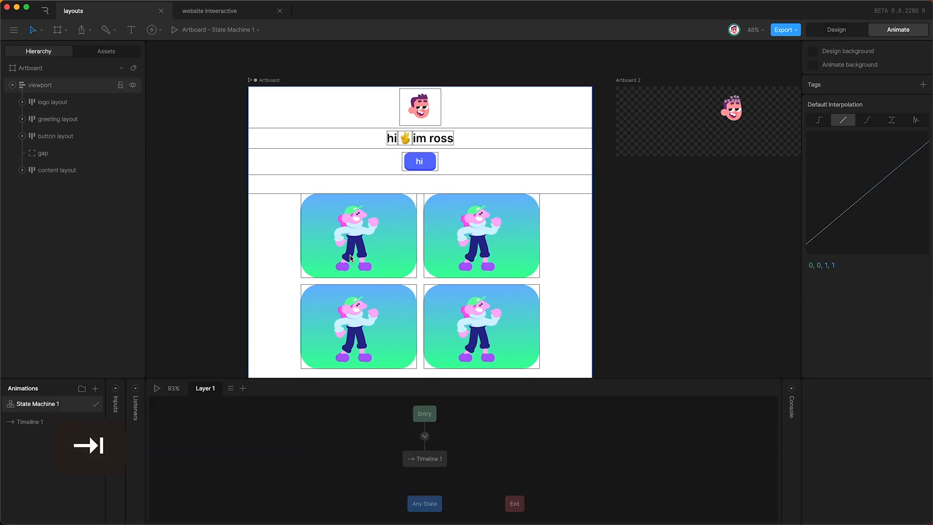
key("space")
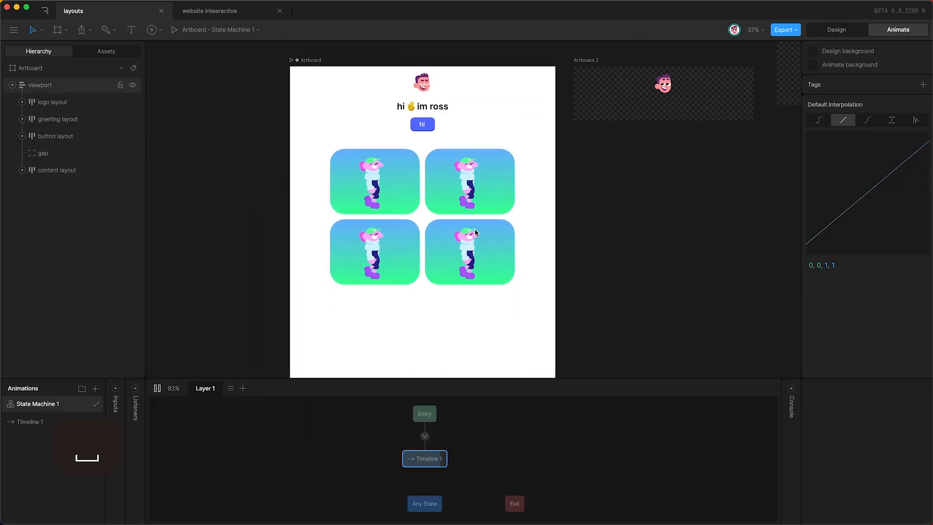
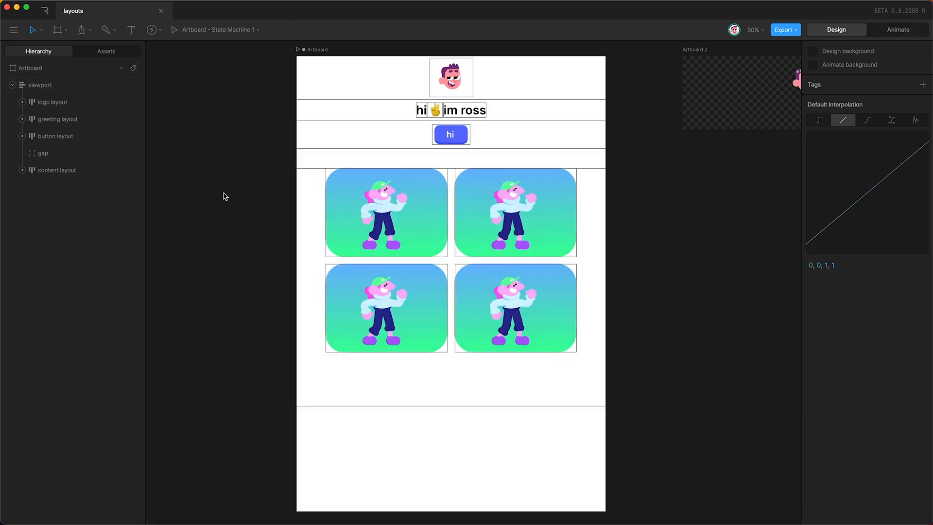
Step: Add a child layout to the viewport and name it 'footer'
left_click(74, 88)
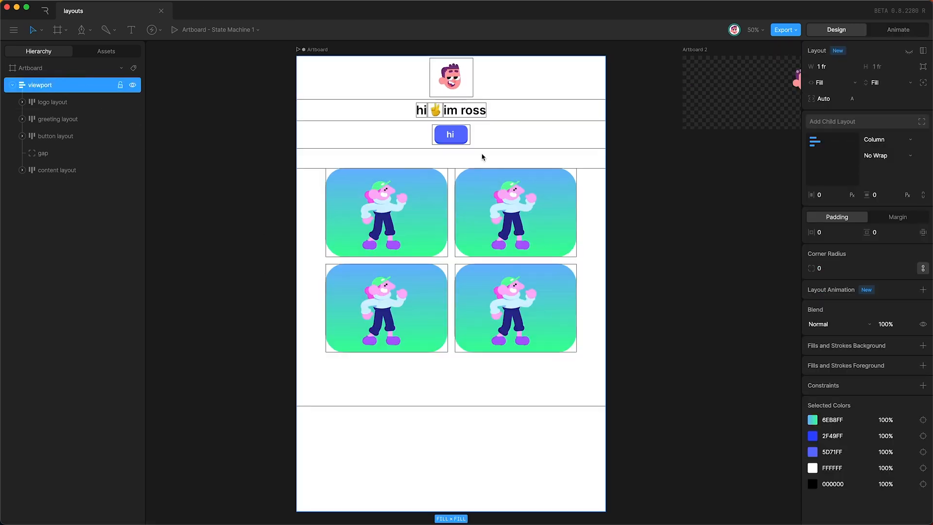
left_click(853, 122)
scroll(481, 328, "down", 2)
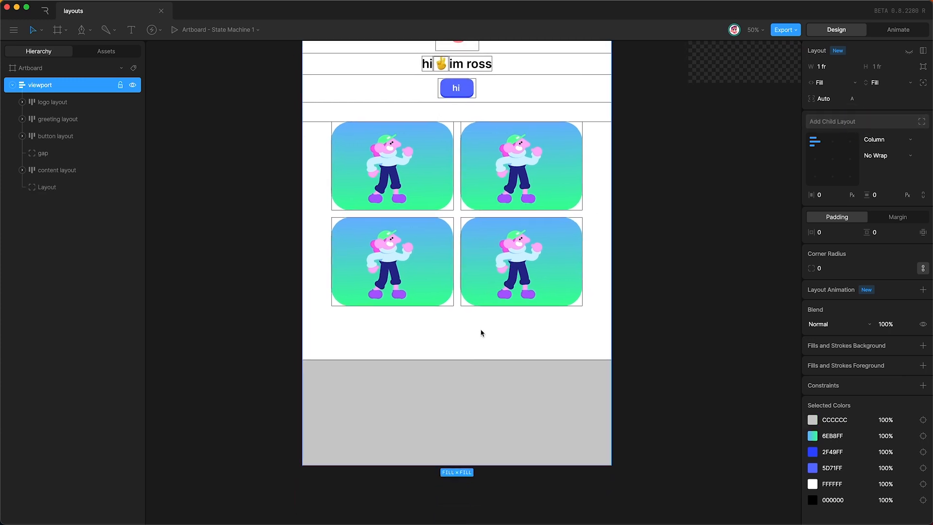
left_click(47, 189)
type("footer")
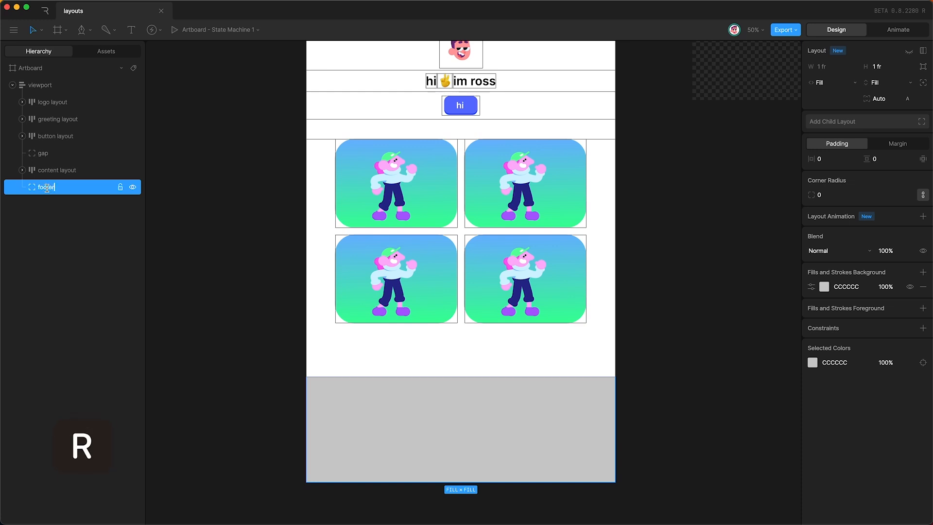
Step: Give the footer a black 000000 fill and a fixed height of about 188
left_click(843, 287)
type("000000")
key("Return")
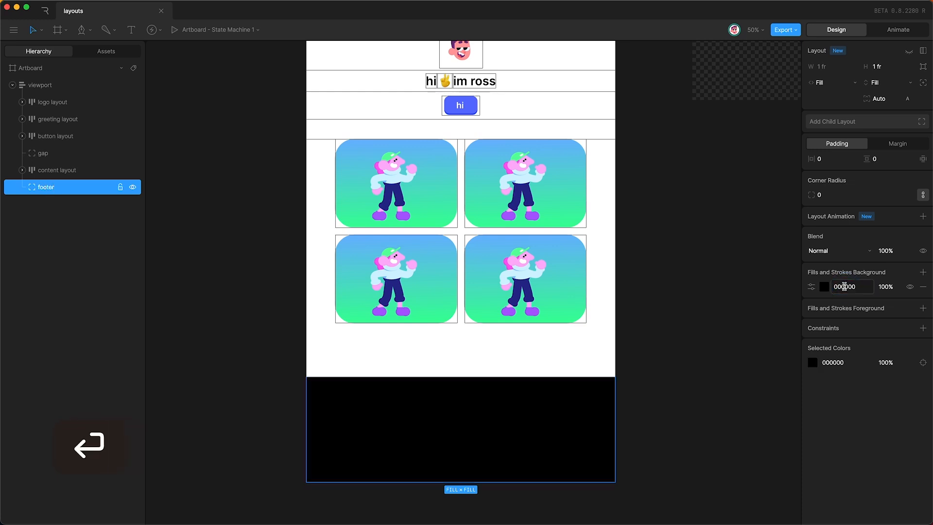
left_click(884, 82)
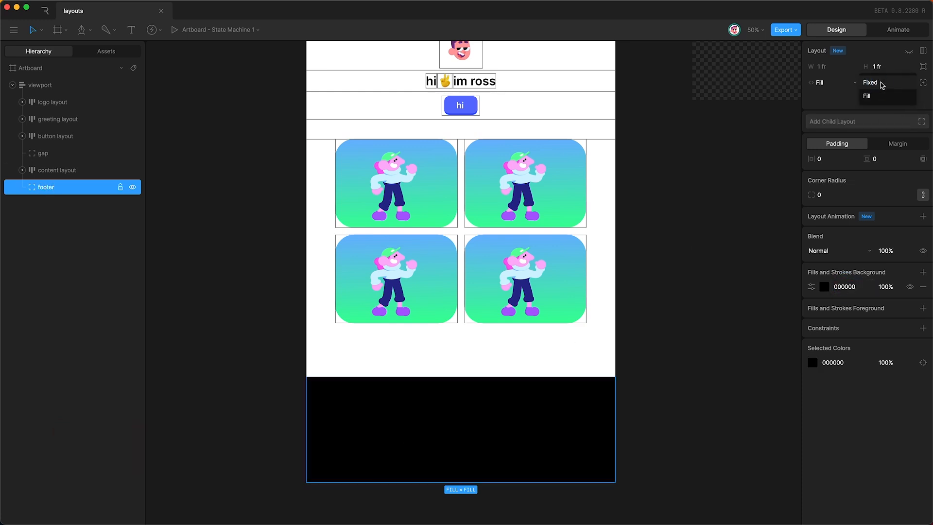
left_click(875, 86)
left_click_drag(875, 66, 881, 7)
left_click(130, 29)
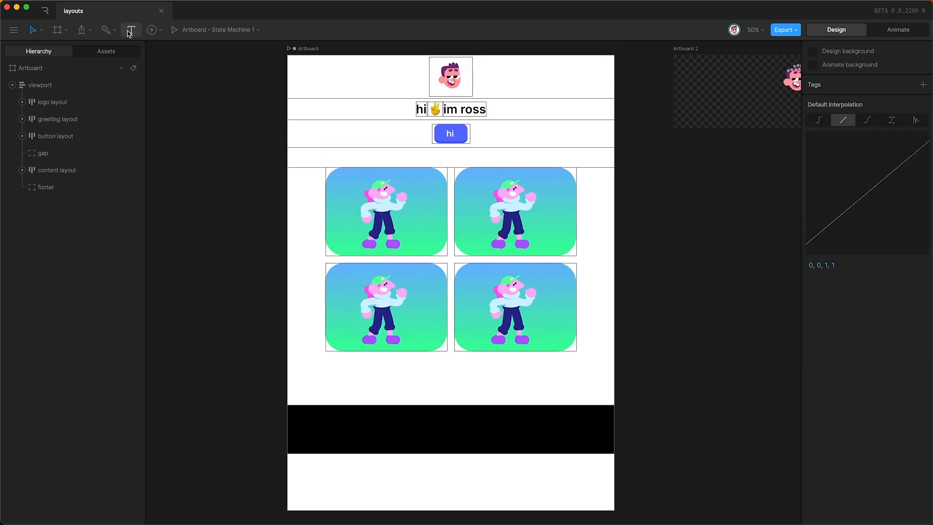
Step: Add a 'get in touch!' text line with a contact e-mail, wrapped in its own layout inside footer
left_click(399, 419)
type("get in touch")
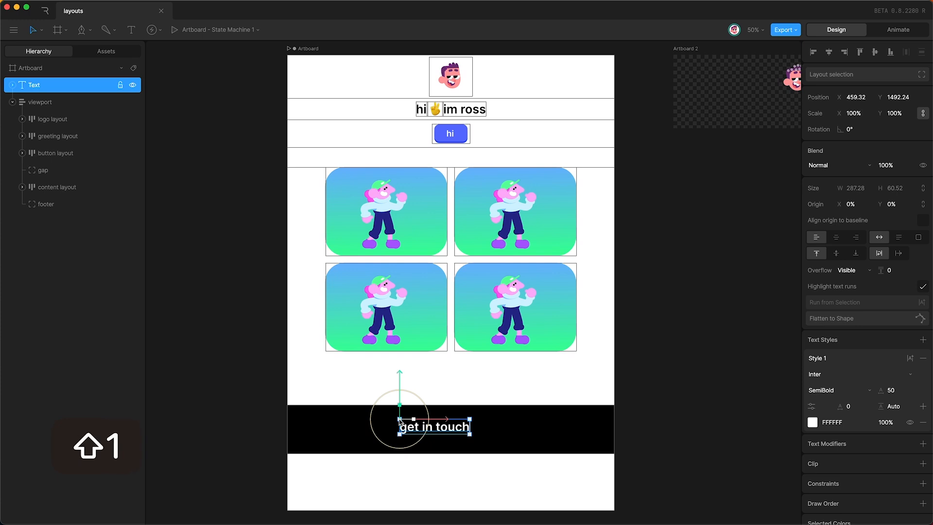
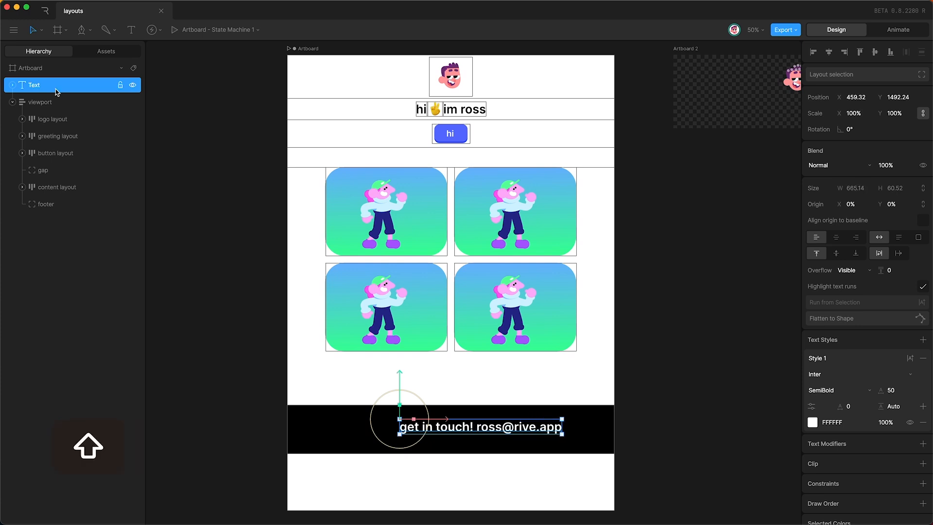
key("shift+l")
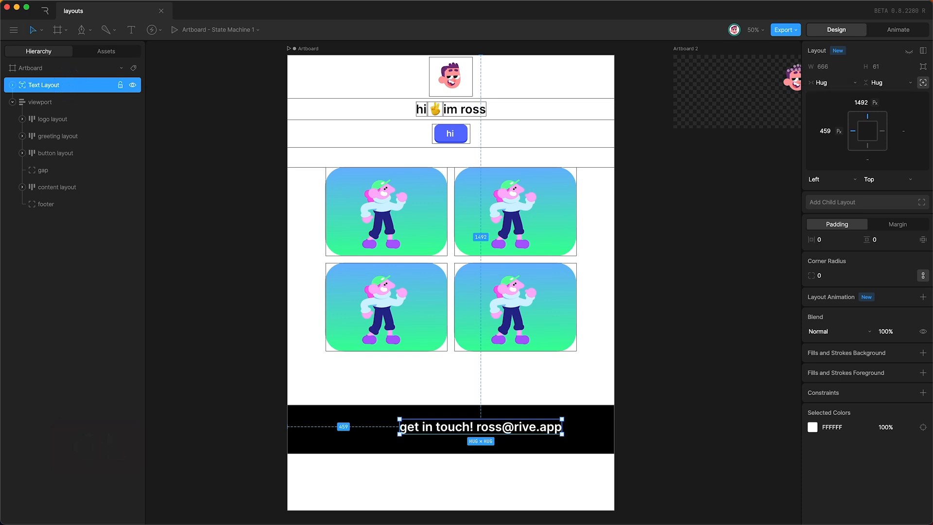
left_click_drag(68, 90, 55, 205)
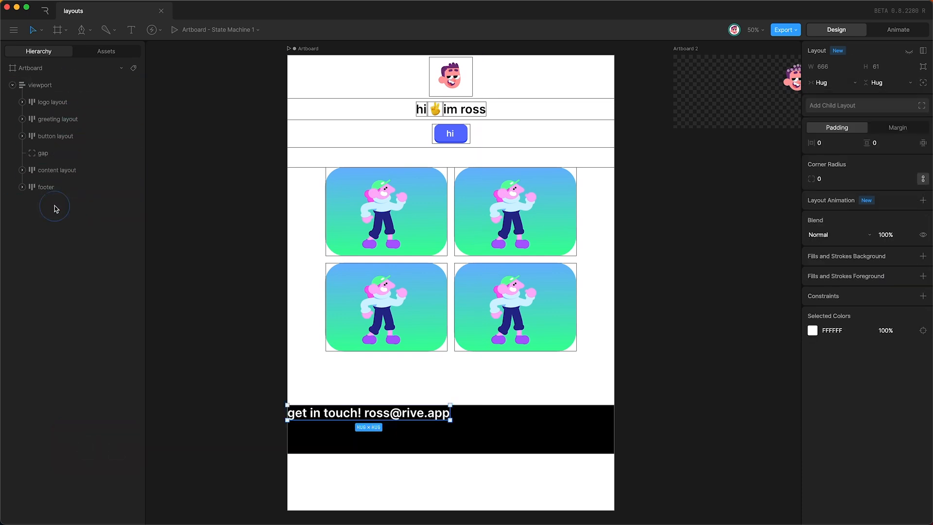
Step: Centre the contact text within the footer layout
left_click(49, 189)
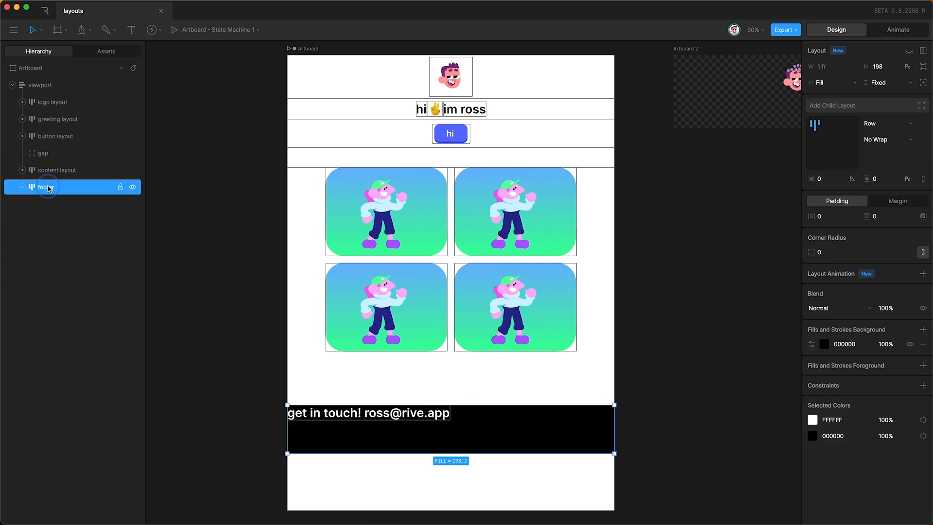
left_click(833, 144)
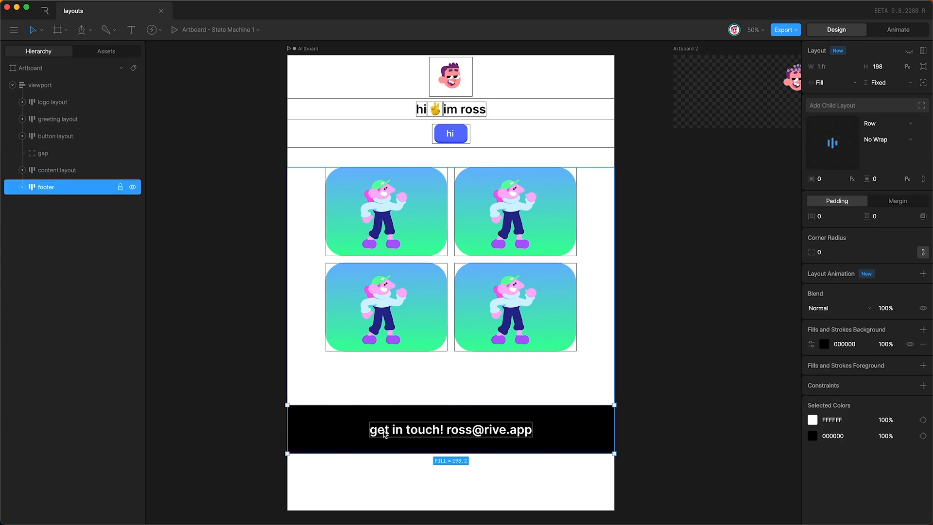
key("Escape")
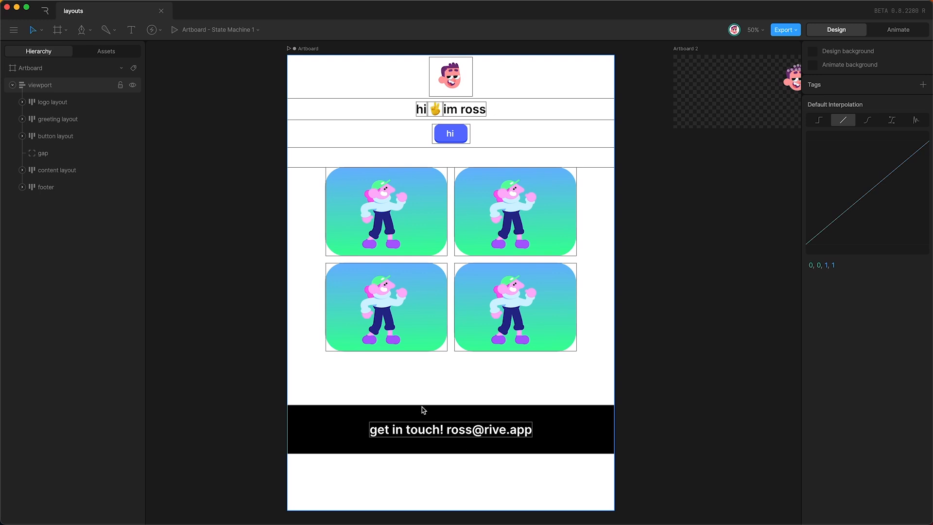
left_click(308, 49)
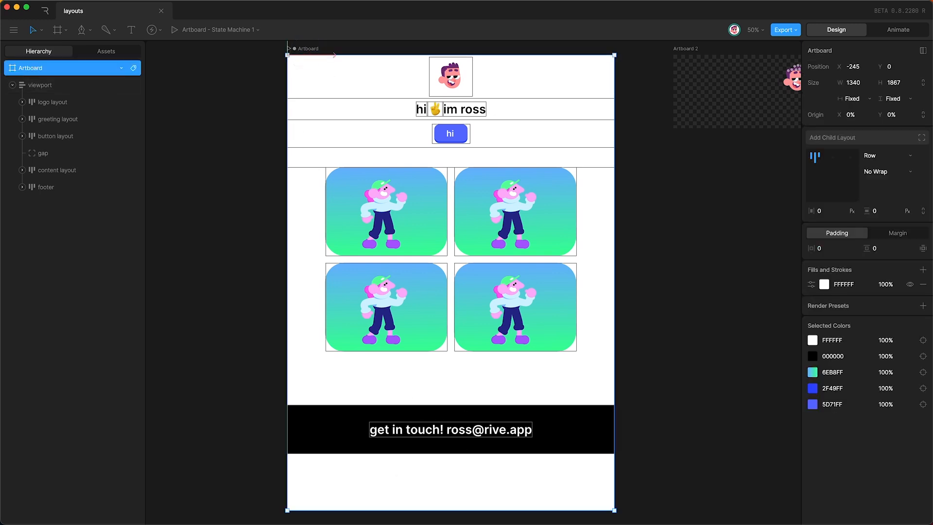
Step: Shorten the artboard to end at the footer and narrow it so cards reflow
left_click_drag(379, 508, 377, 451)
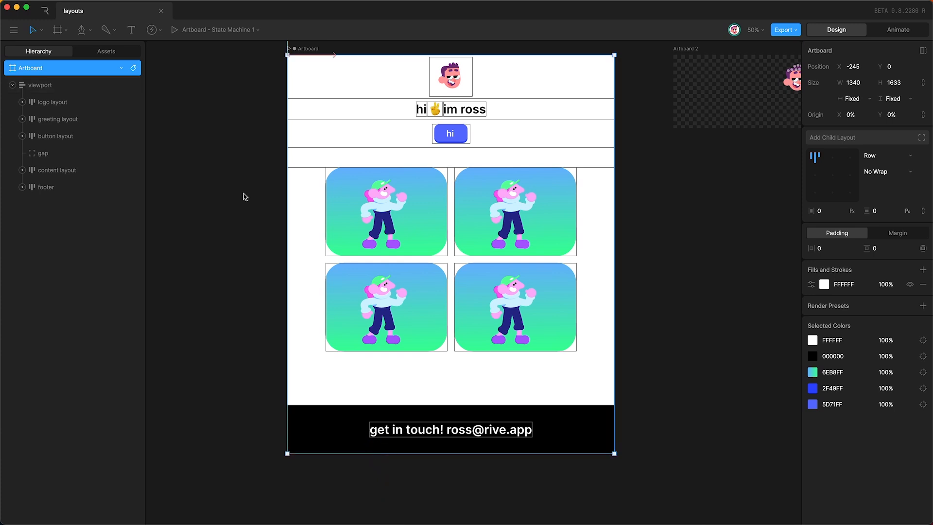
scroll(245, 197, "down", 3)
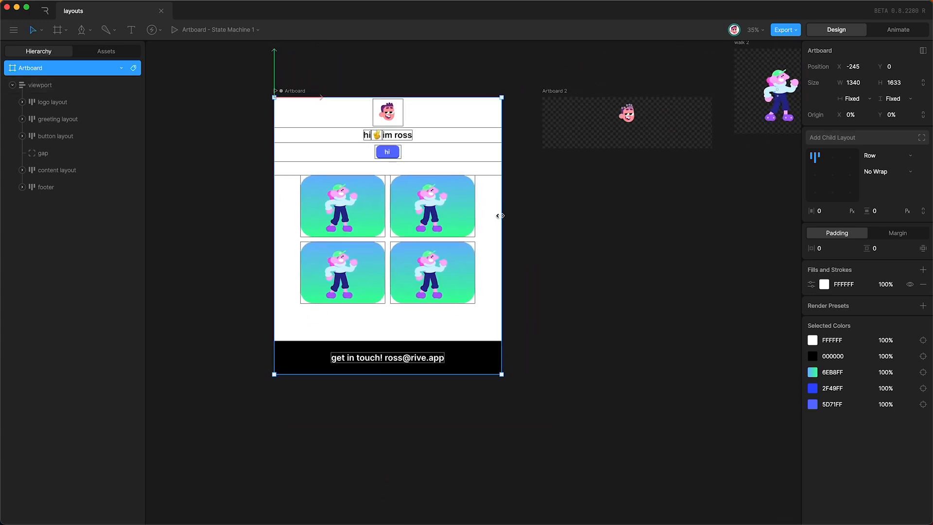
left_click_drag(500, 216, 422, 223)
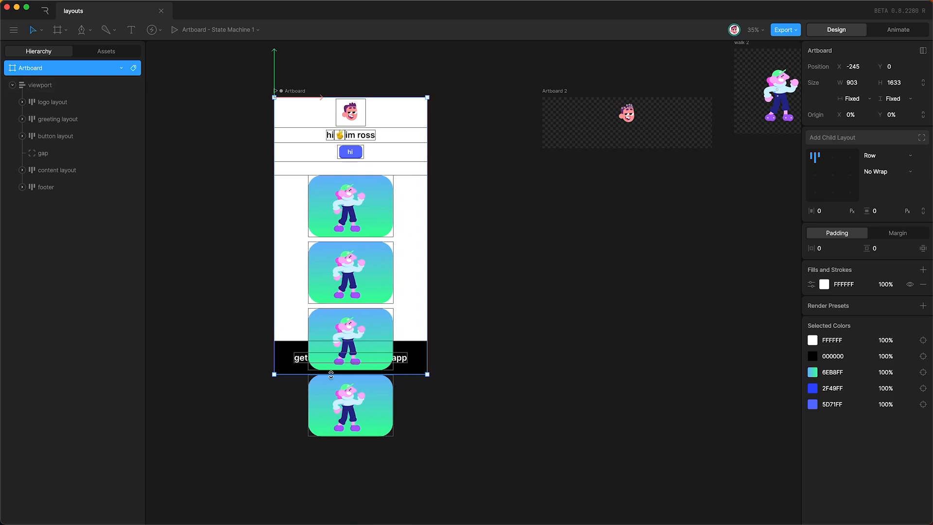
left_click(174, 220)
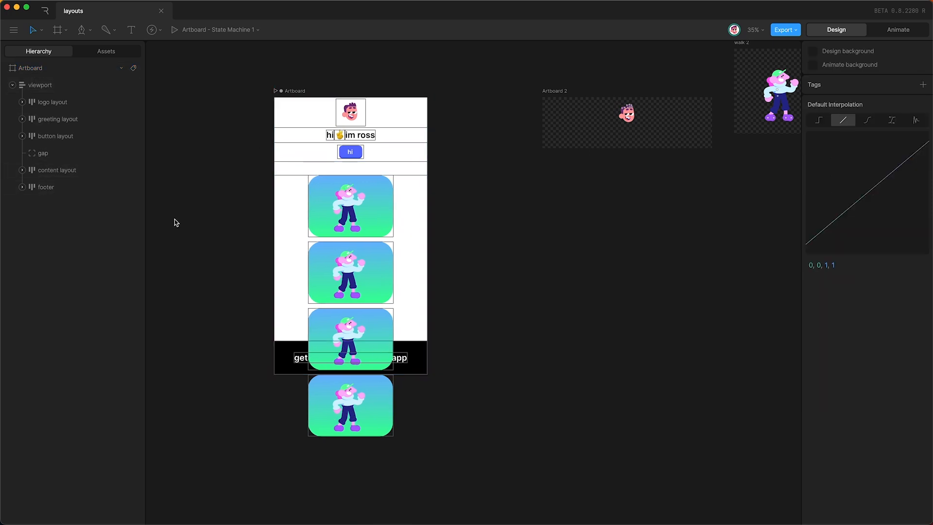
Step: Set the content layout's height to Hug its cards, then select the gap spacer
left_click(63, 171)
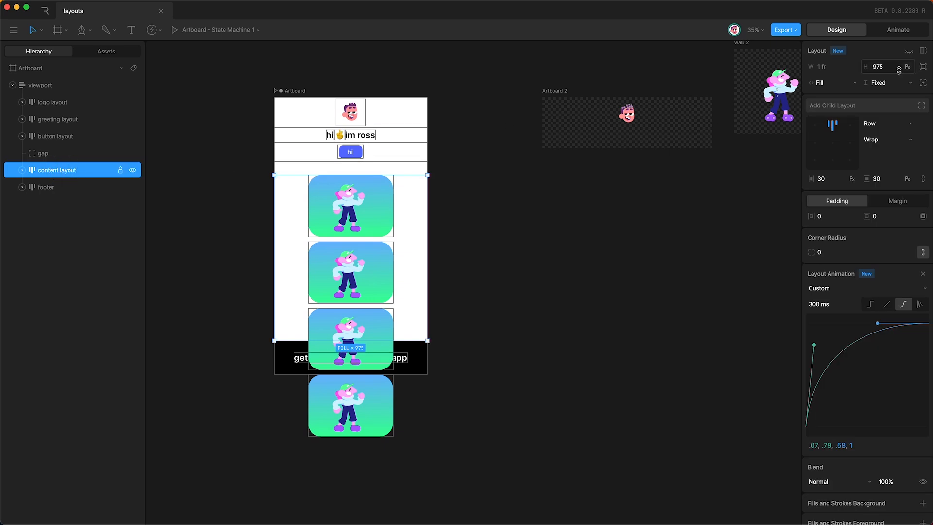
left_click(892, 83)
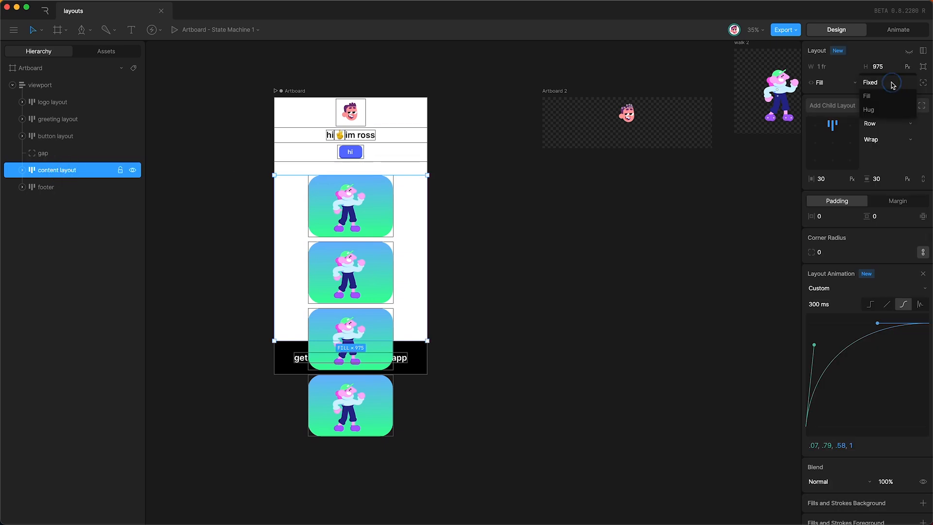
left_click(868, 109)
left_click(46, 187)
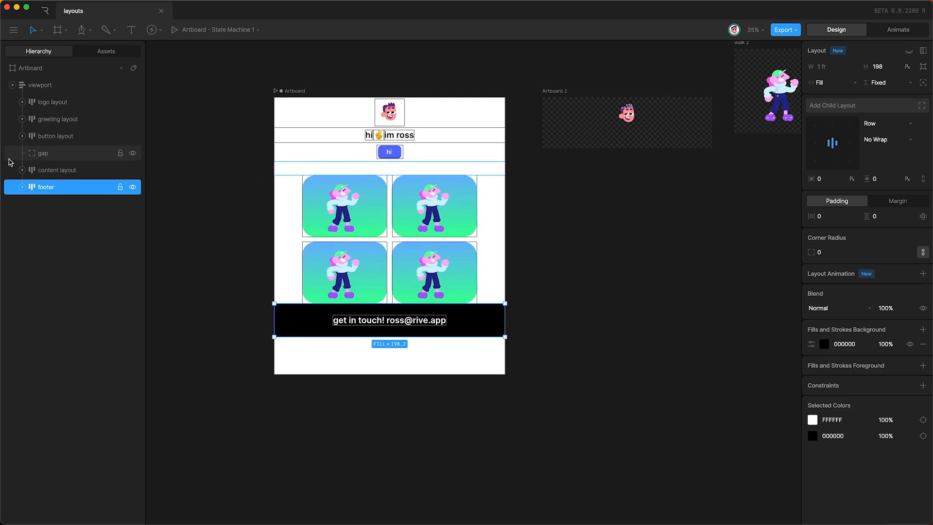
left_click(62, 154)
Step: Duplicate the gap spacer and place the copy below the content layout
key("super+d")
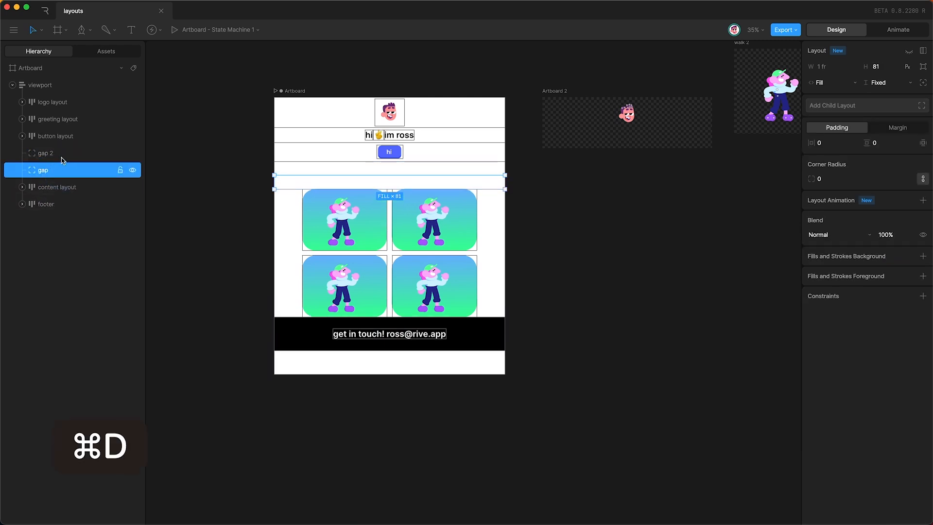
left_click_drag(59, 170, 58, 200)
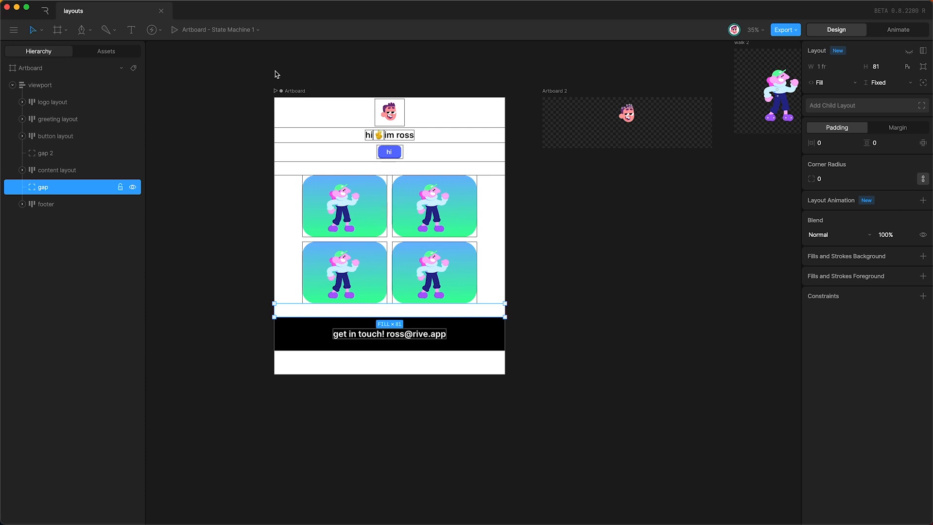
left_click(293, 91)
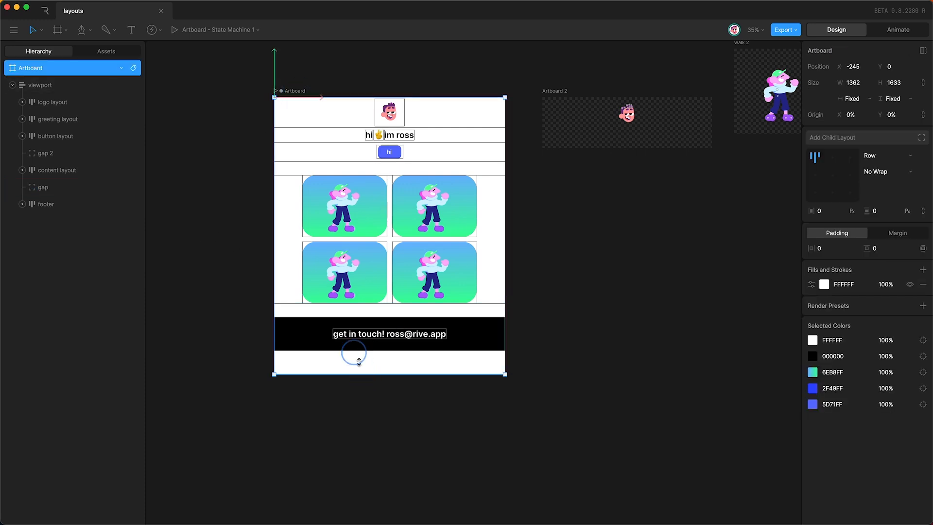
Step: Resize the artboard, ending at about 1425 × 2275 so the footer fits and cards reflow
left_click_drag(358, 361, 353, 349)
scroll(505, 219, "left", 3)
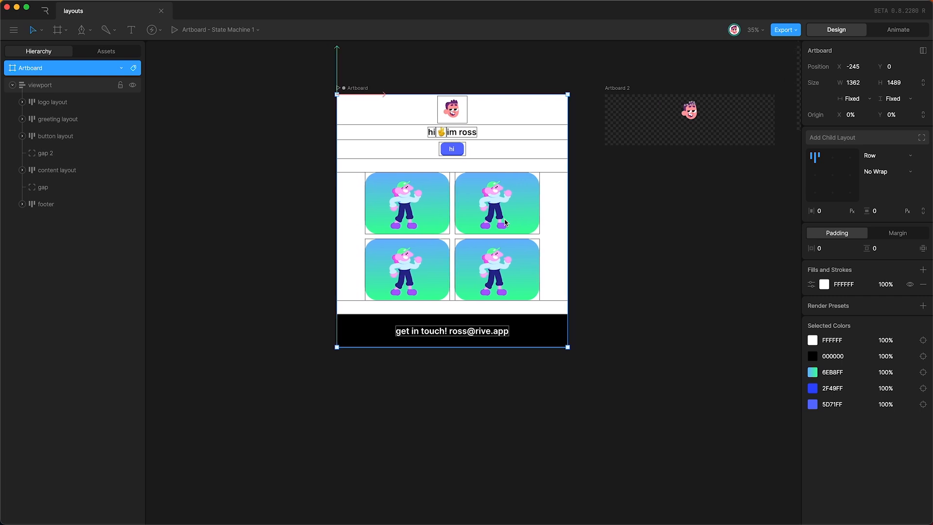
left_click_drag(572, 216, 497, 249)
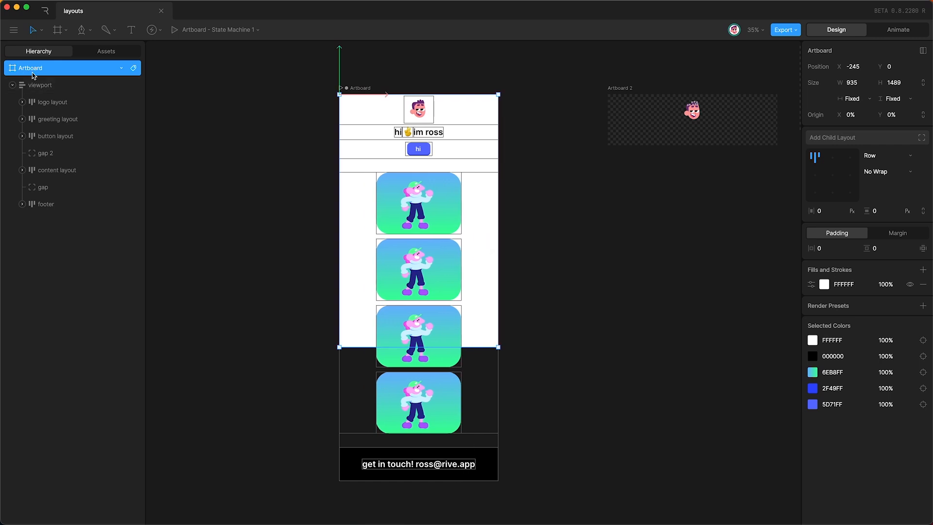
left_click(68, 88)
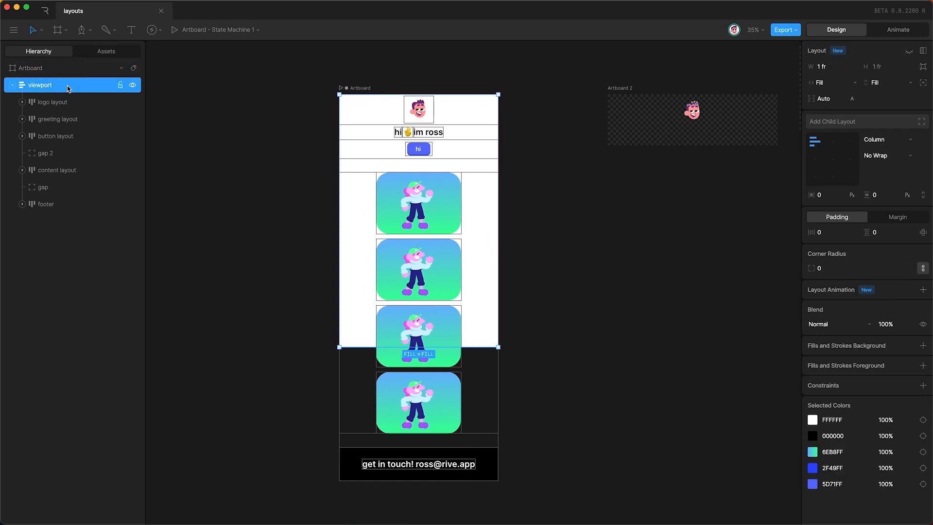
left_click(425, 160)
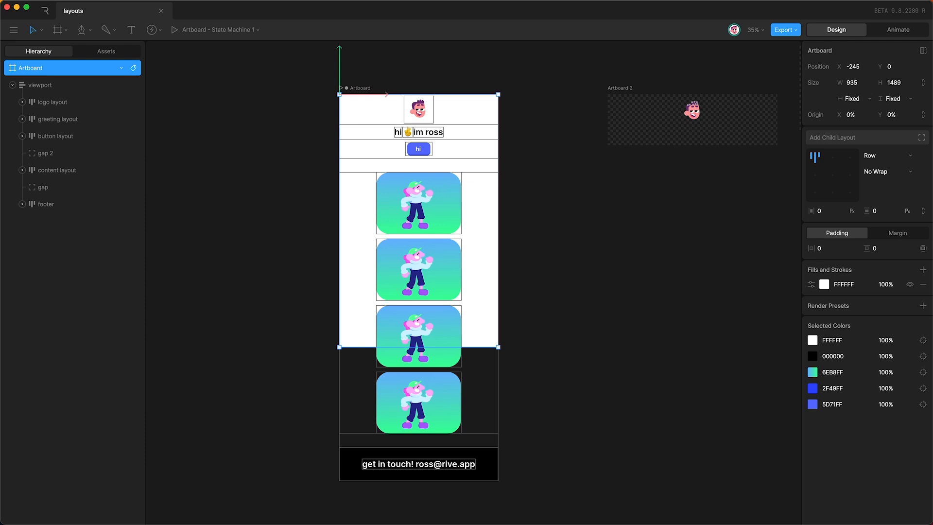
left_click_drag(474, 347, 474, 481)
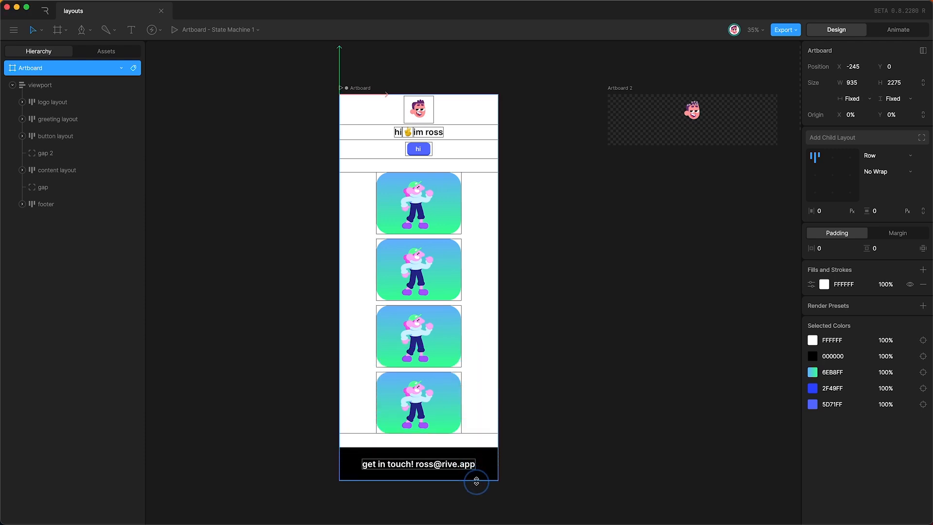
left_click_drag(498, 291, 585, 297)
Step: Enter Animate mode, briefly preview the state machine, and open Timeline 1
key("Tab")
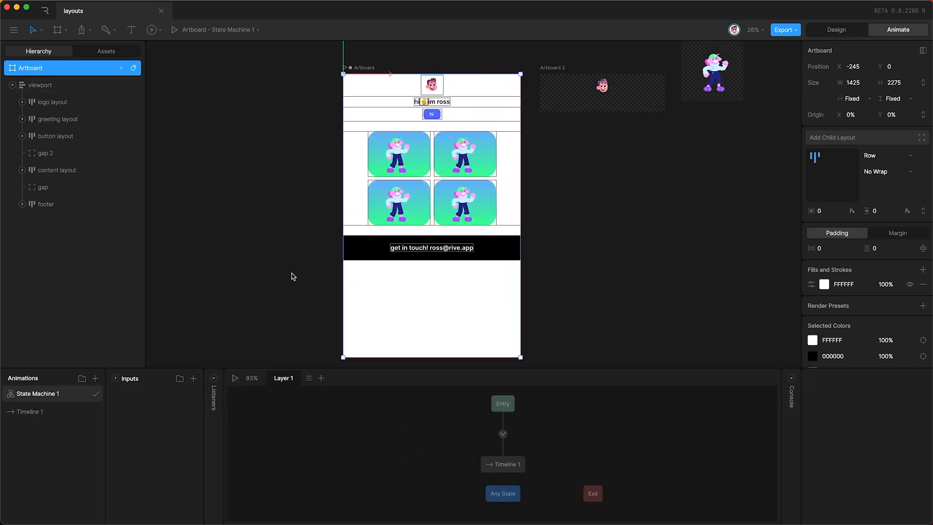
key("space")
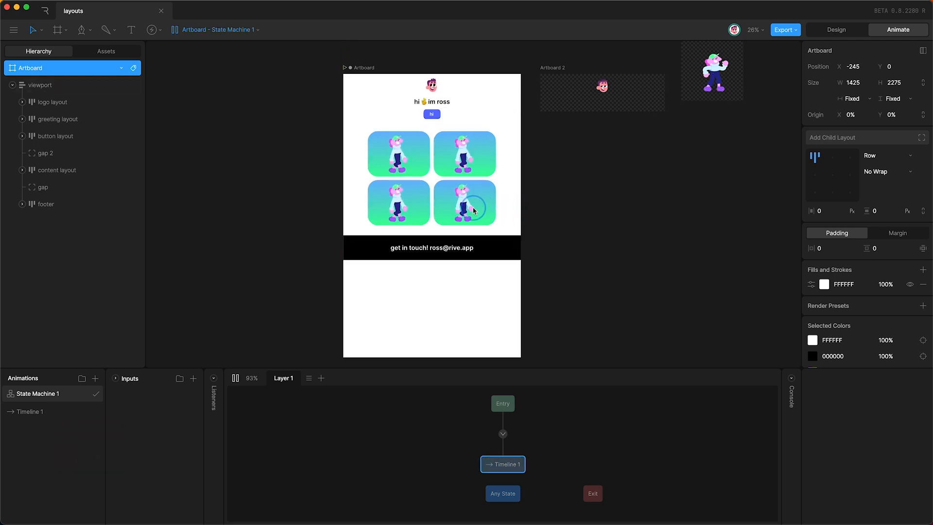
mouse_move(520, 215)
left_mouse_down()
mouse_move(476, 218)
mouse_move(515, 219)
left_mouse_up()
left_click(521, 216)
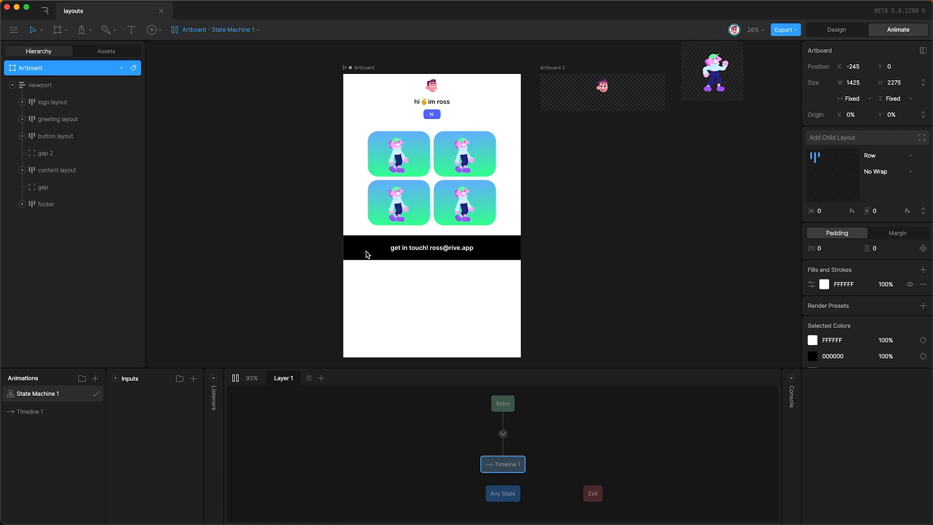
key("space")
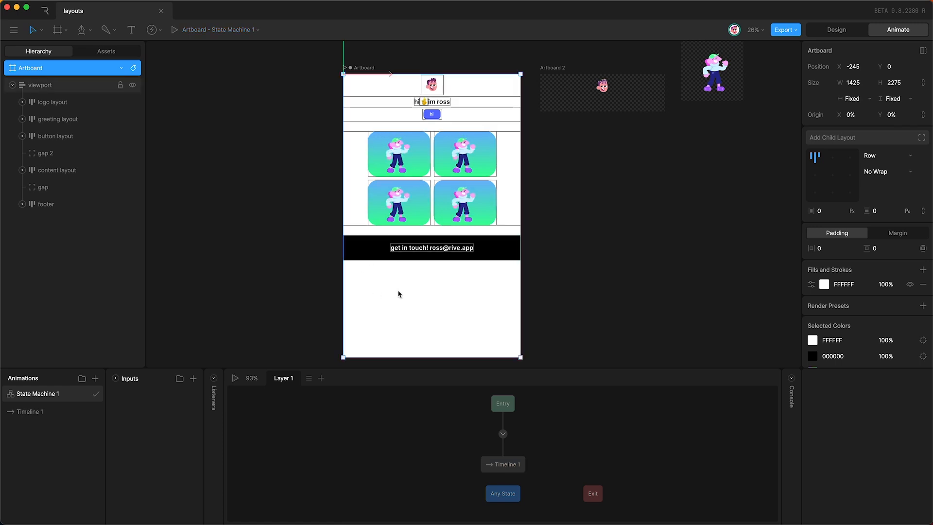
left_click(29, 414)
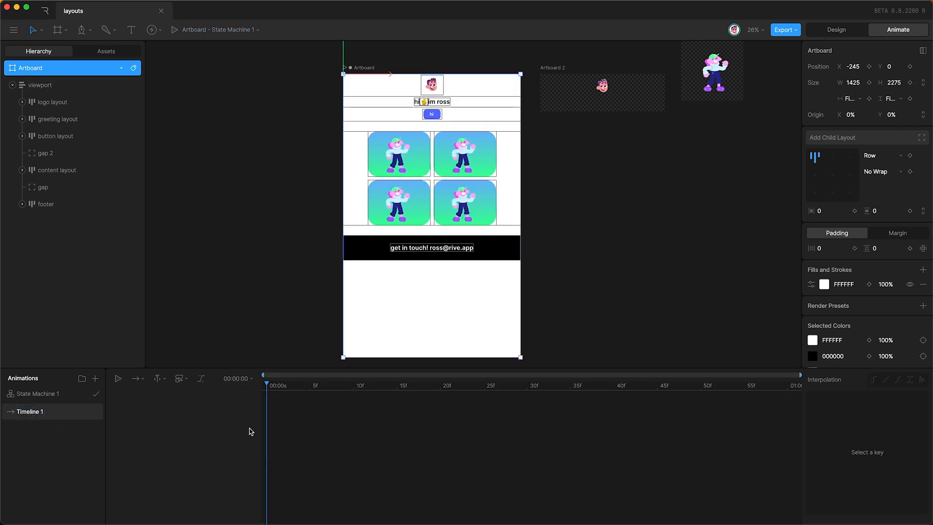
Step: Key the artboard width and rename Timeline 1 to 'width 1425'
left_click(869, 83)
double_click(34, 411)
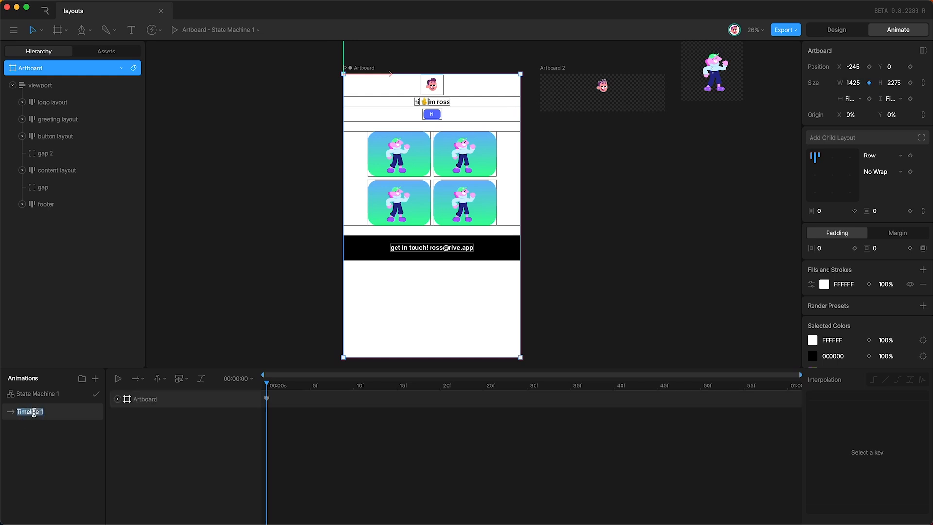
type("width 14")
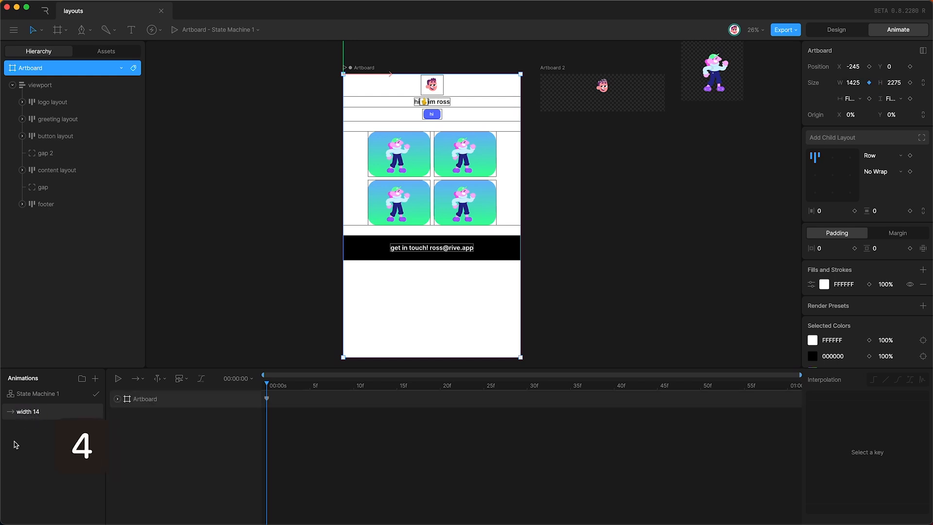
type("25")
key("Return")
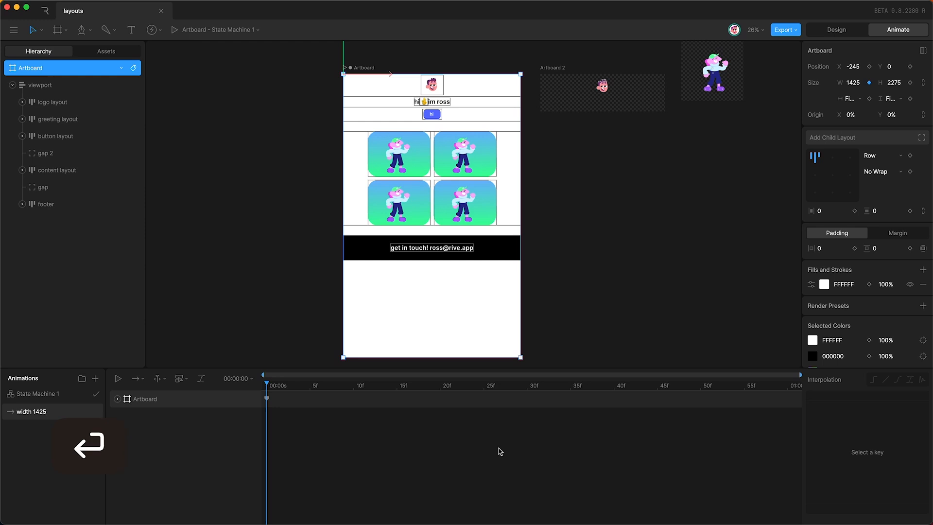
Step: Duplicate the width 1425 animation and rename the copy 'width 800'
right_click(56, 413)
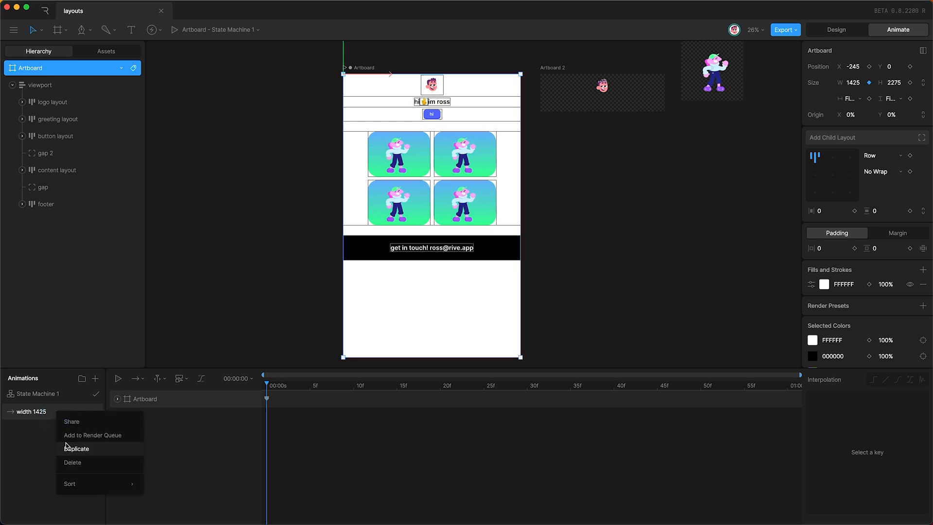
left_click(69, 446)
double_click(43, 416)
key("Right")
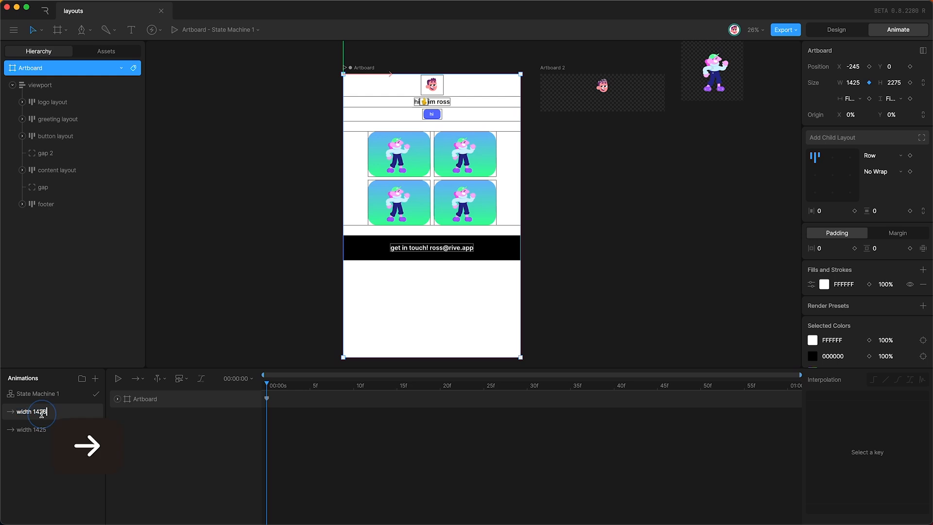
key("BackSpace")
key("BackSpace")
key("BackSpace")
key("BackSpace")
key("BackSpace")
type("800")
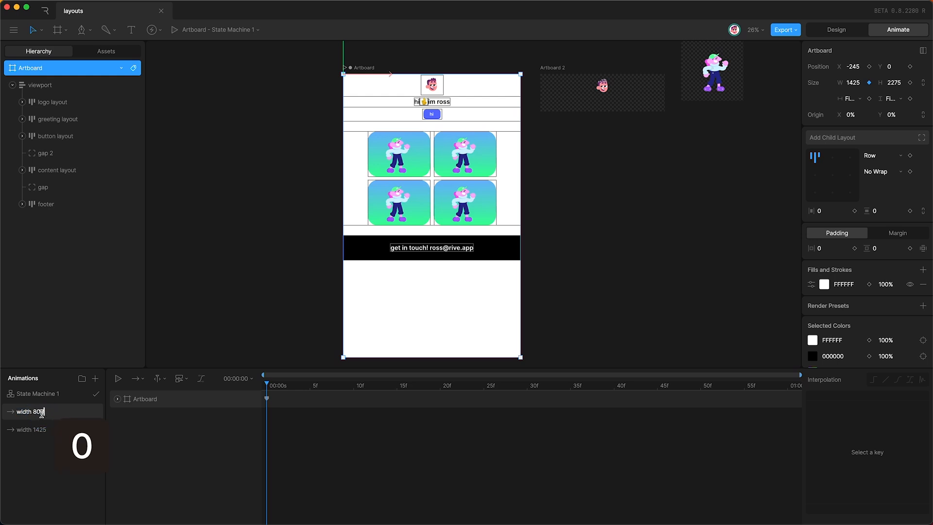
key("Return")
Step: Change the width 800 animation's artboard width key to 800
left_click(189, 400)
key("u")
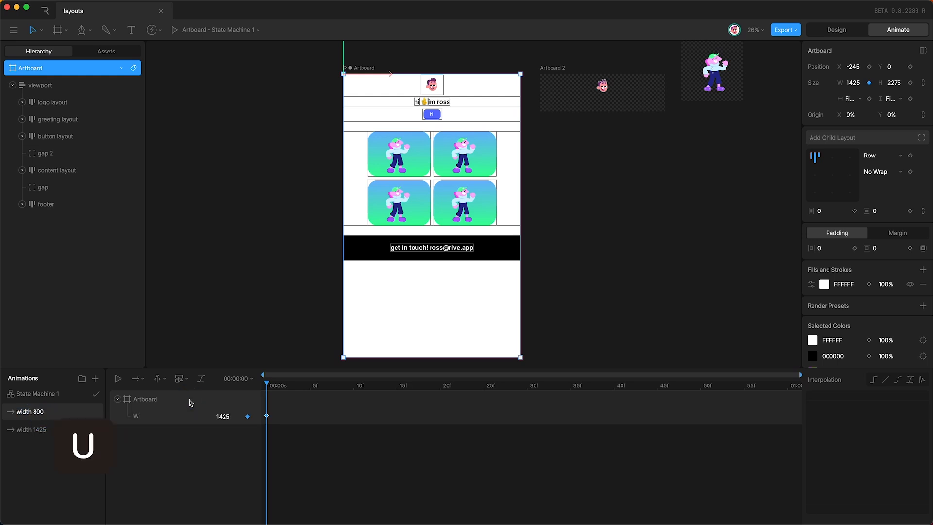
left_click(220, 416)
type("800")
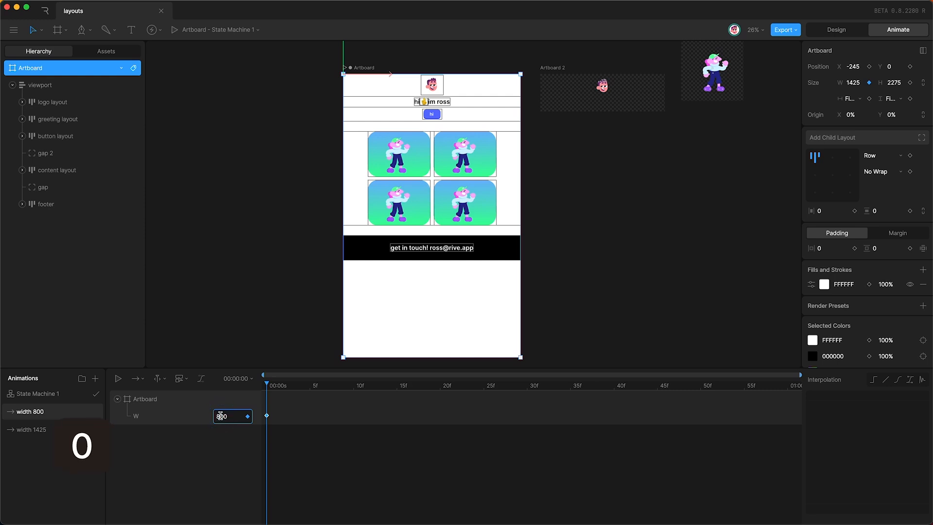
key("Return")
Step: Convert the width 1425 state in State Machine 1 into a blend state
left_click(48, 400)
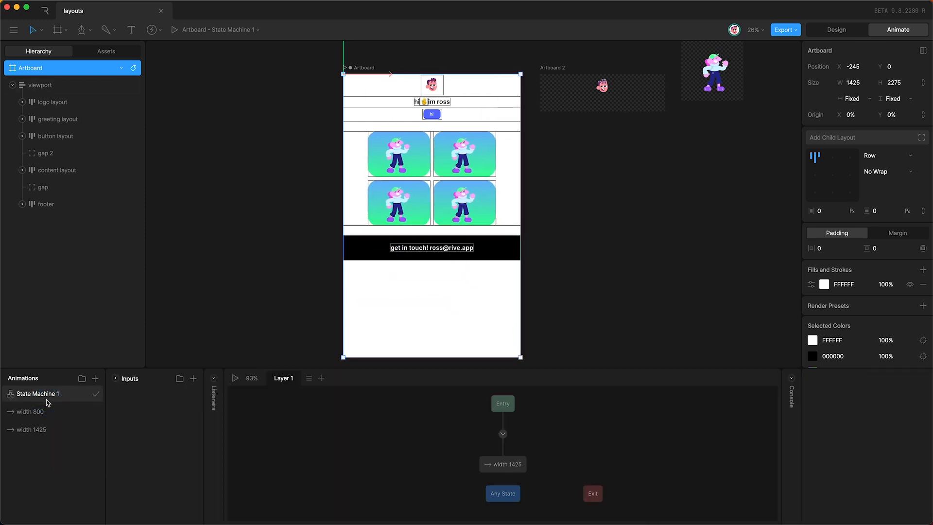
left_click(505, 466)
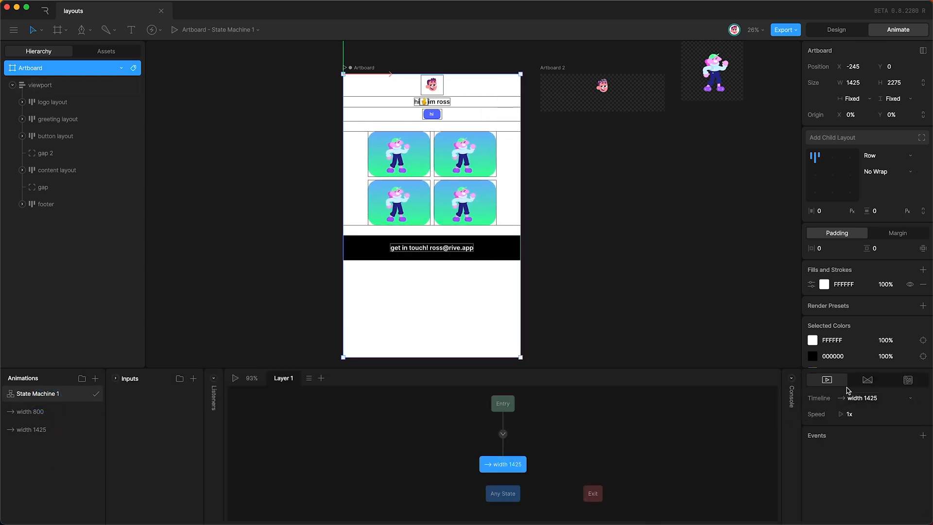
left_click(867, 380)
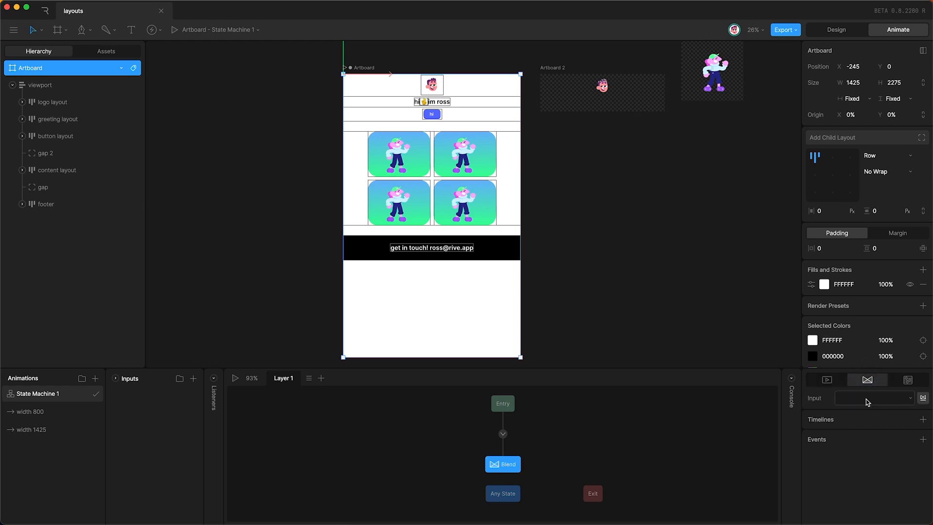
Step: Add a Number input named 'widht num' with value 1425
left_click(193, 378)
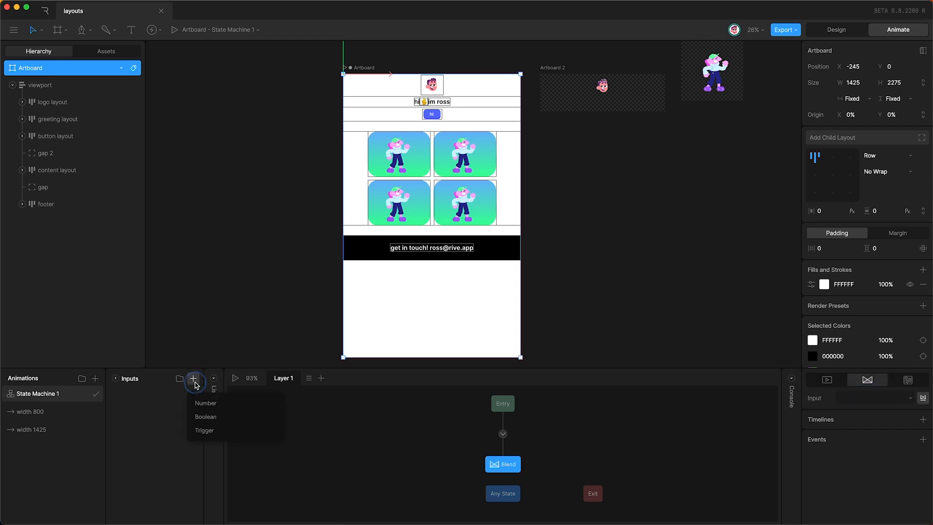
left_click(202, 402)
double_click(128, 393)
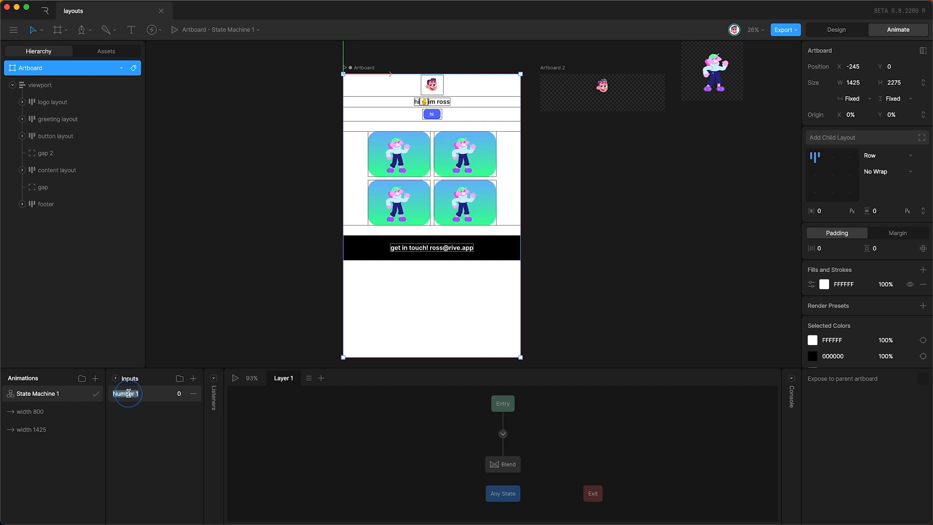
type("widhtnum")
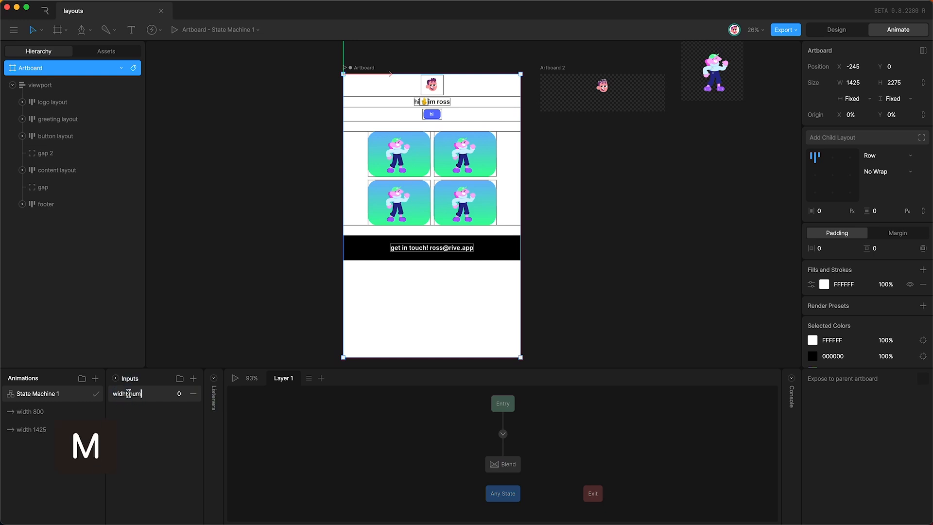
key("Return")
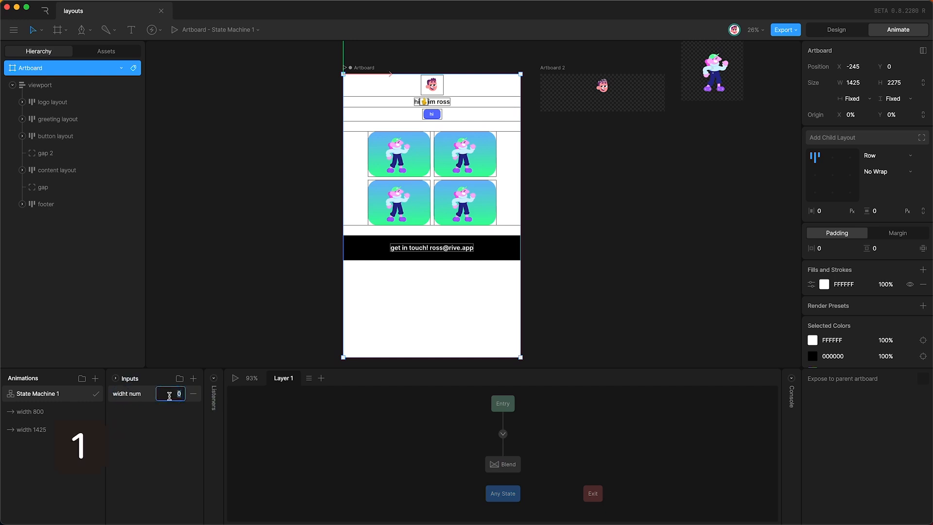
left_click(169, 395)
type("1425")
key("Return")
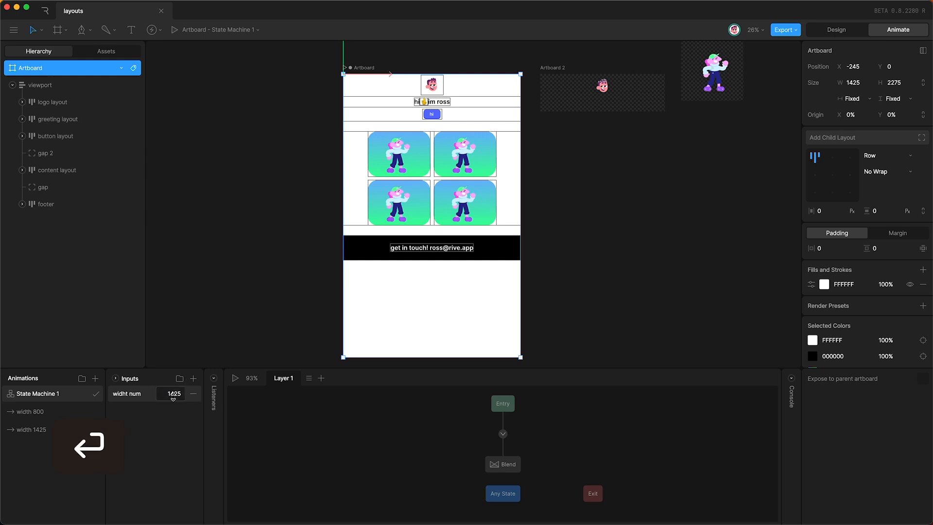
Step: Drive the Blend state with widht num and add blend values 800 and 1425
left_click(504, 464)
left_click(853, 397)
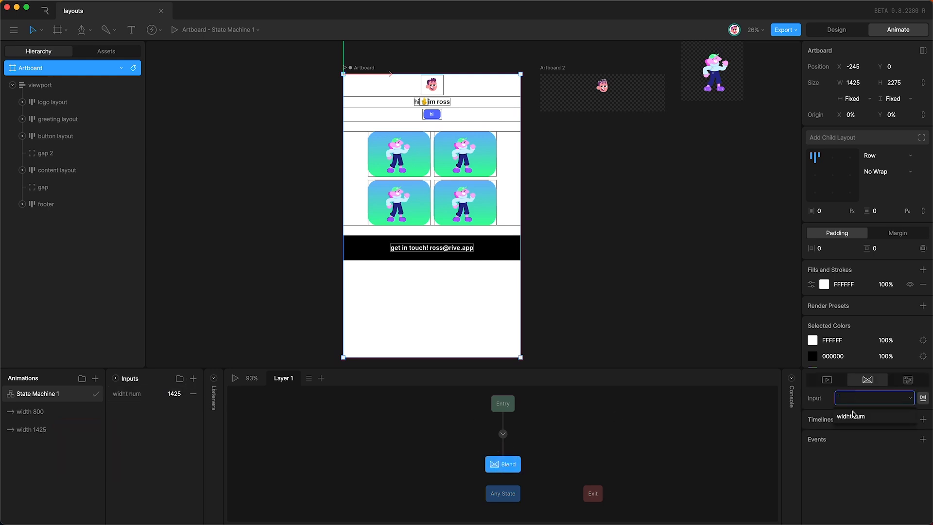
left_click(854, 418)
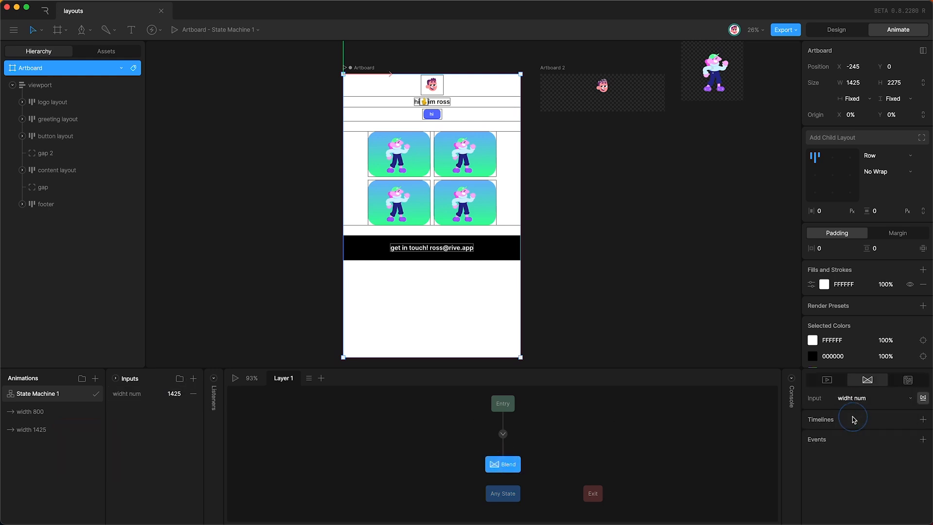
left_click(922, 419)
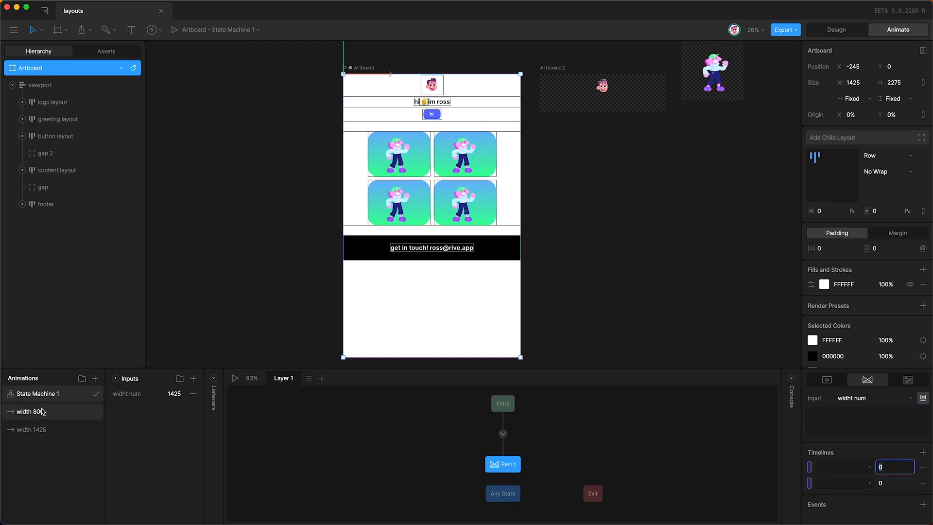
type("800")
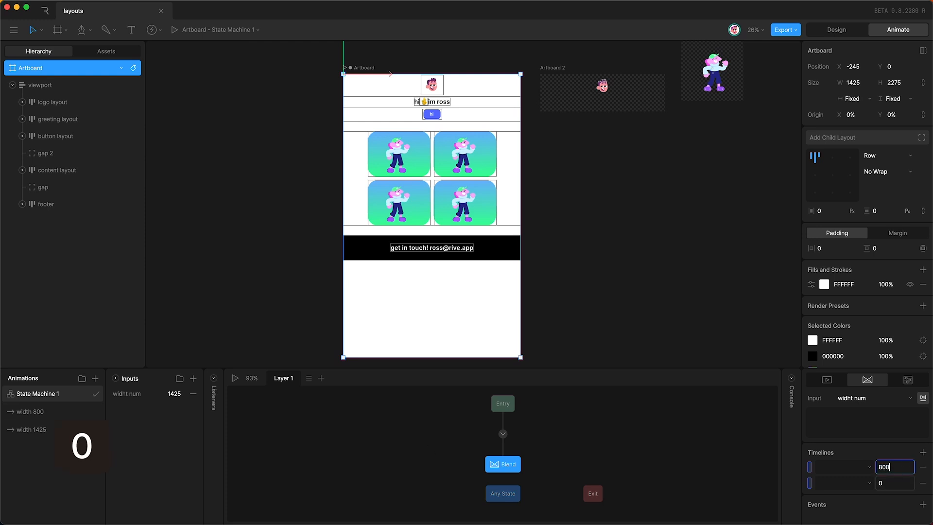
key("Return")
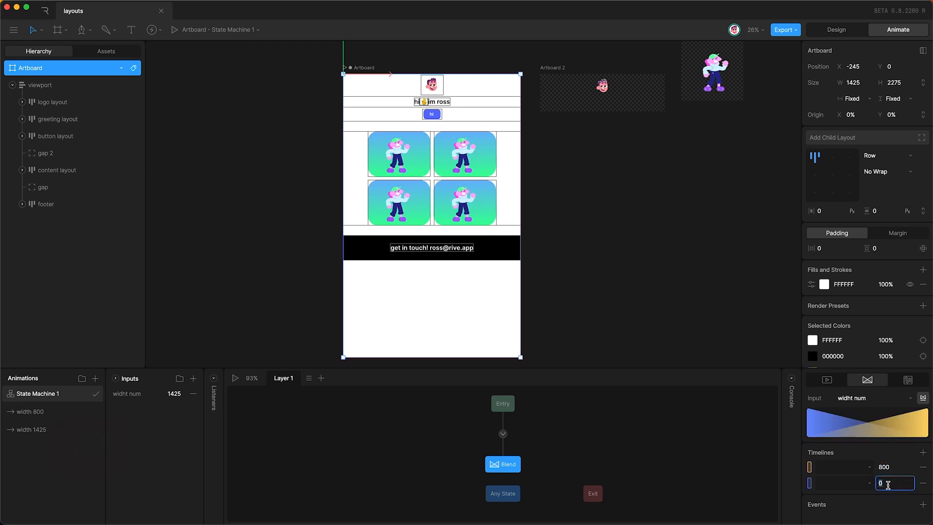
type("1425")
key("Return")
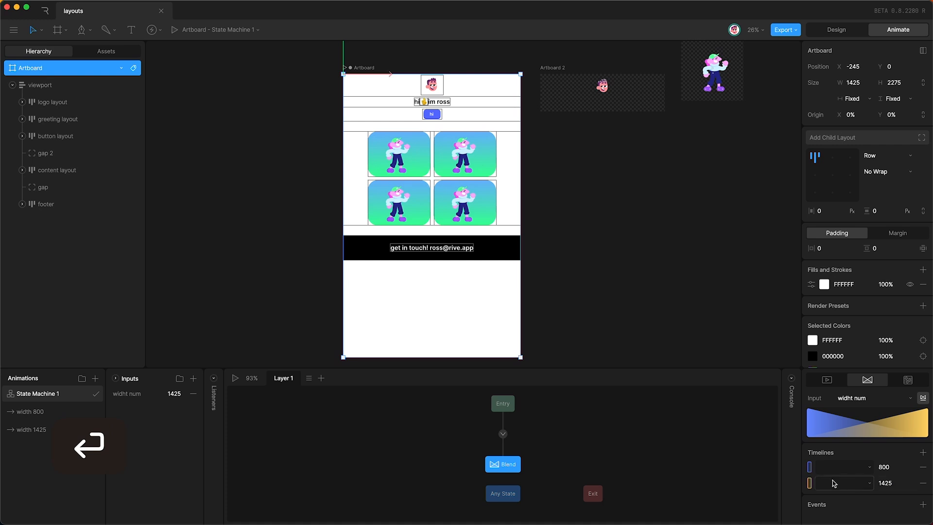
Step: Assign width 800 to the 800 entry and width 1425 to 1425, then play
left_click(839, 470)
left_click(839, 486)
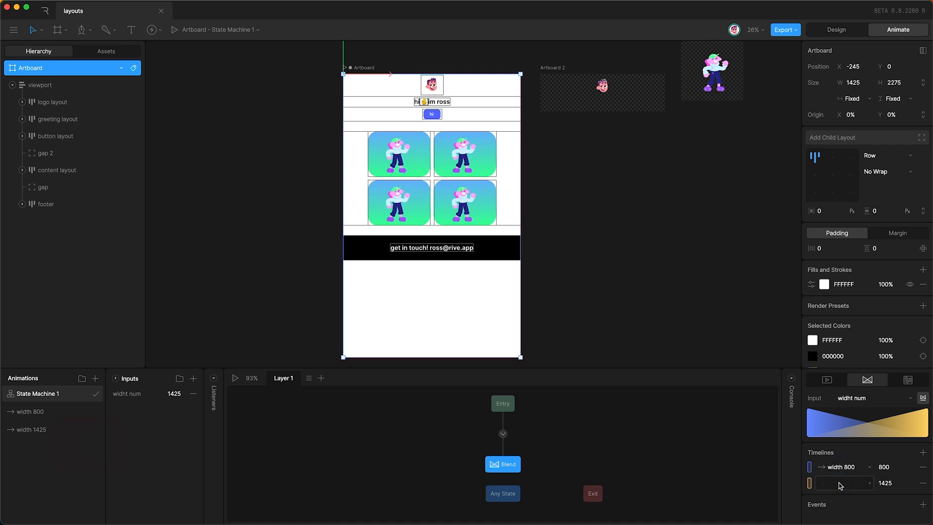
left_click(840, 483)
left_click(840, 515)
key("space")
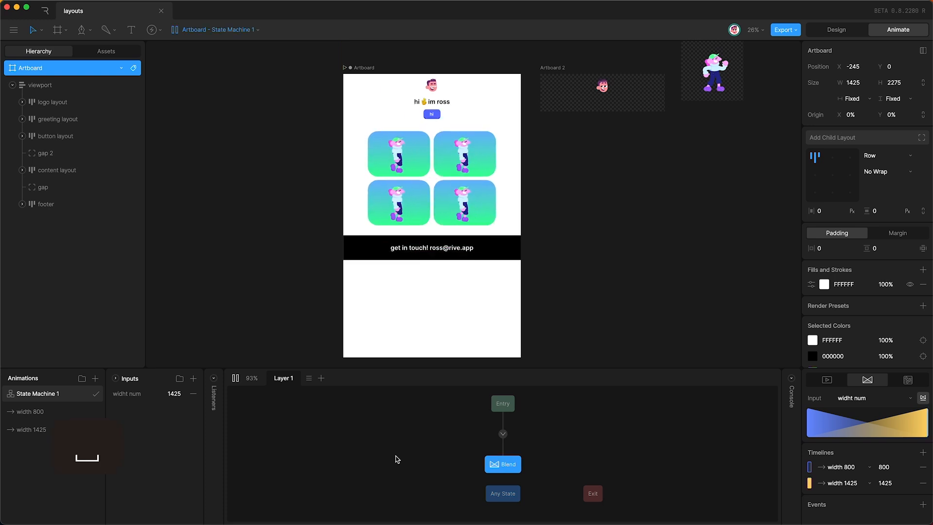
Step: Scrub widht num down to watch the artboard width blend, then stop the preview
left_click_drag(172, 393, 180, 331)
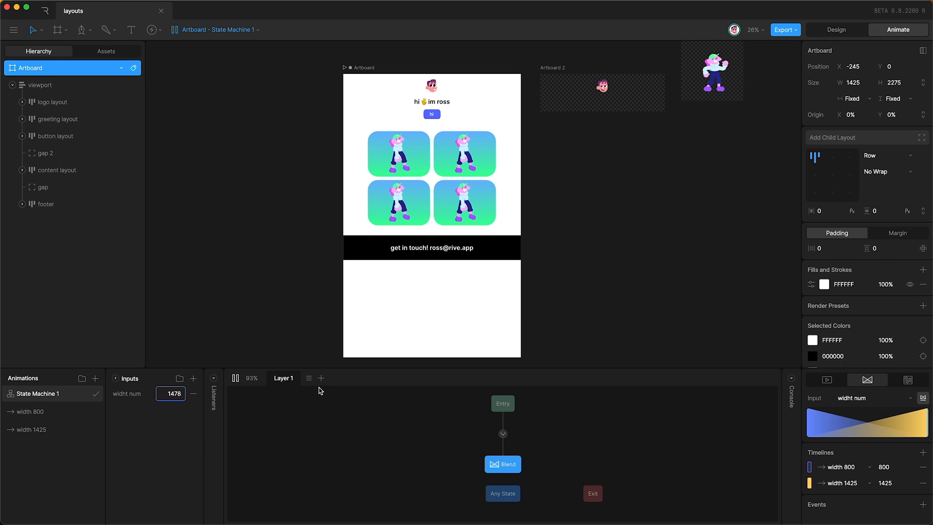
key("space")
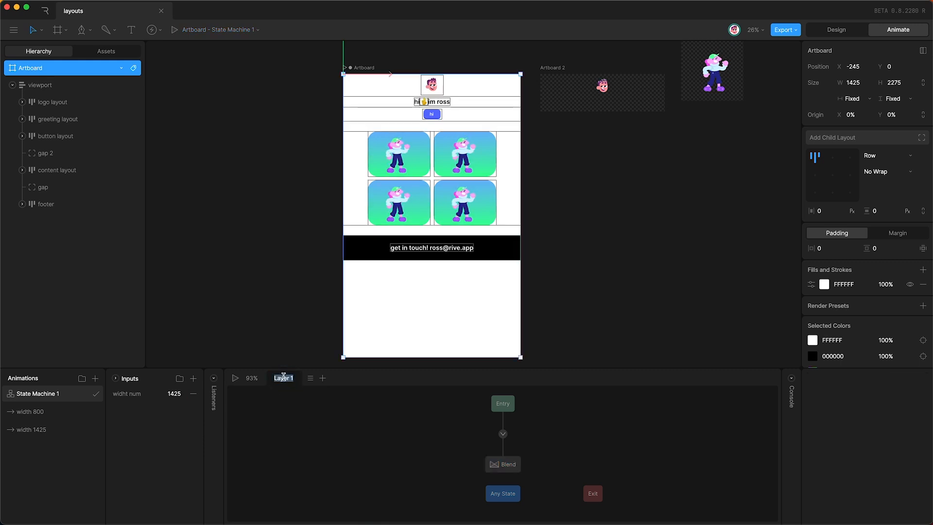
Step: Rename the state machine's first layer to 'blend'
type("blend")
key("Return")
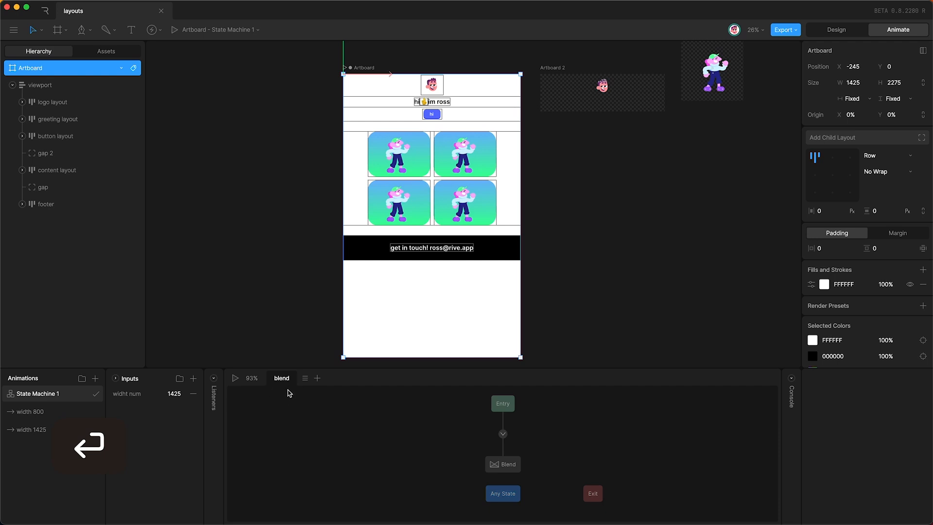
left_click(503, 463)
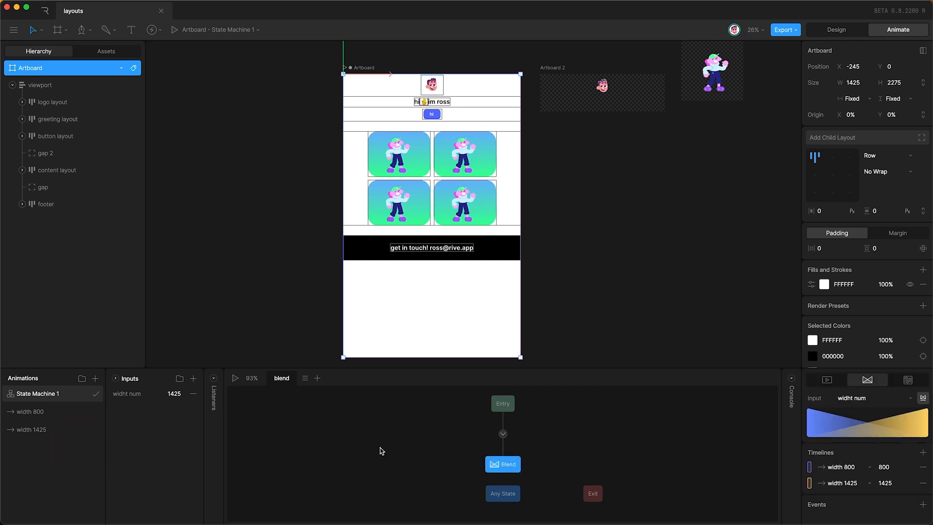
left_click(382, 451)
Step: Add a second state machine layer named 'artboard height'
left_click(317, 378)
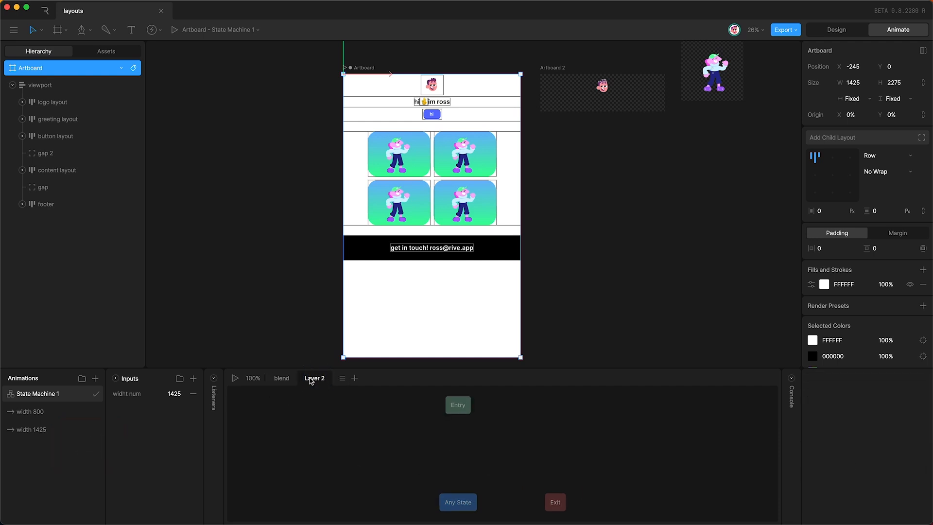
double_click(310, 379)
type("artboard height")
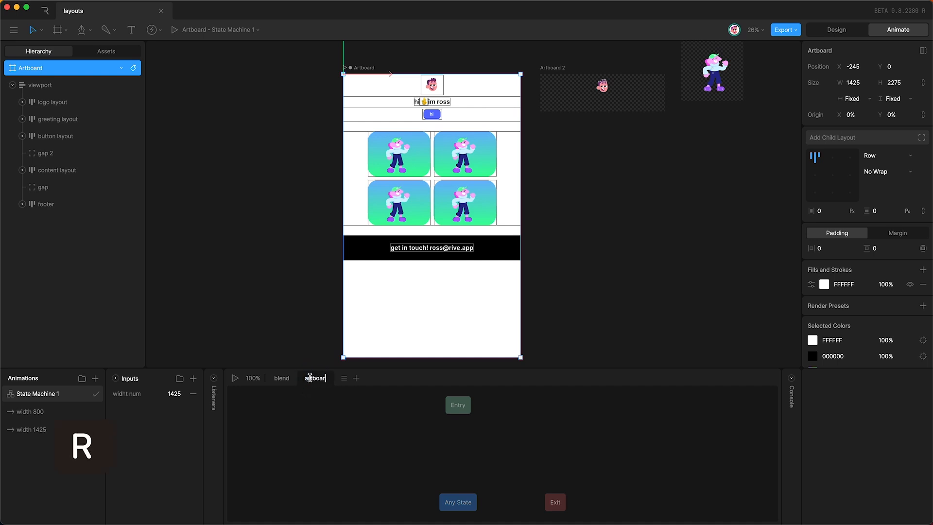
key("Return")
Step: Create a timeline named 'height 2275' that keys the artboard height at 2275
left_click(95, 377)
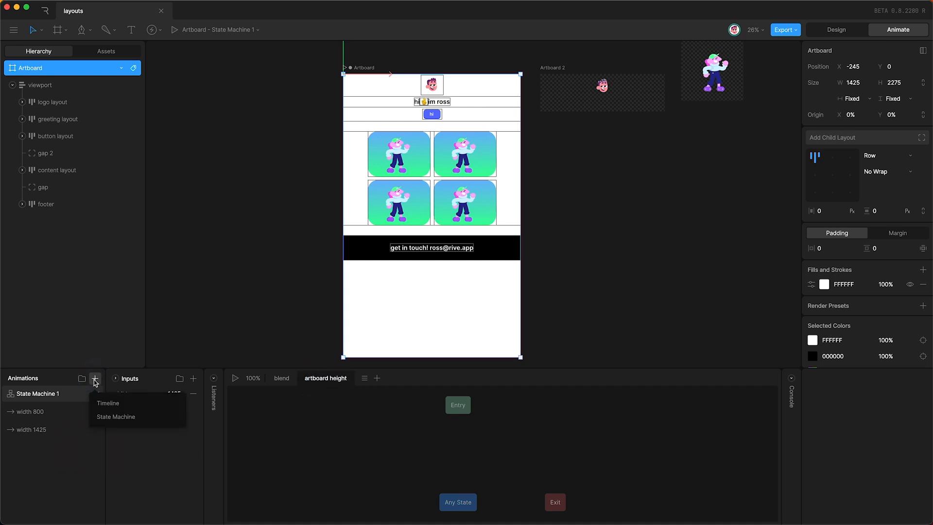
left_click(100, 404)
left_click_drag(27, 395, 29, 443)
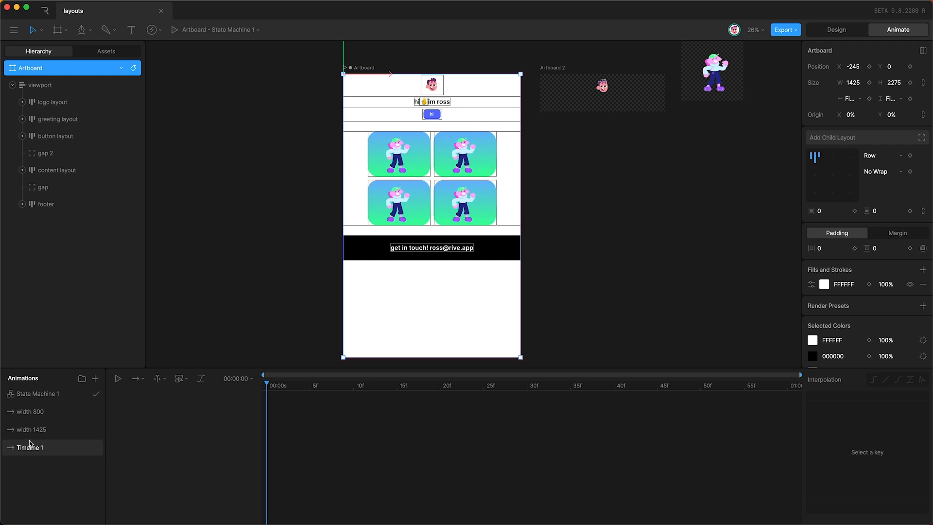
double_click(34, 452)
type("height 2275")
key("Return")
left_click(910, 83)
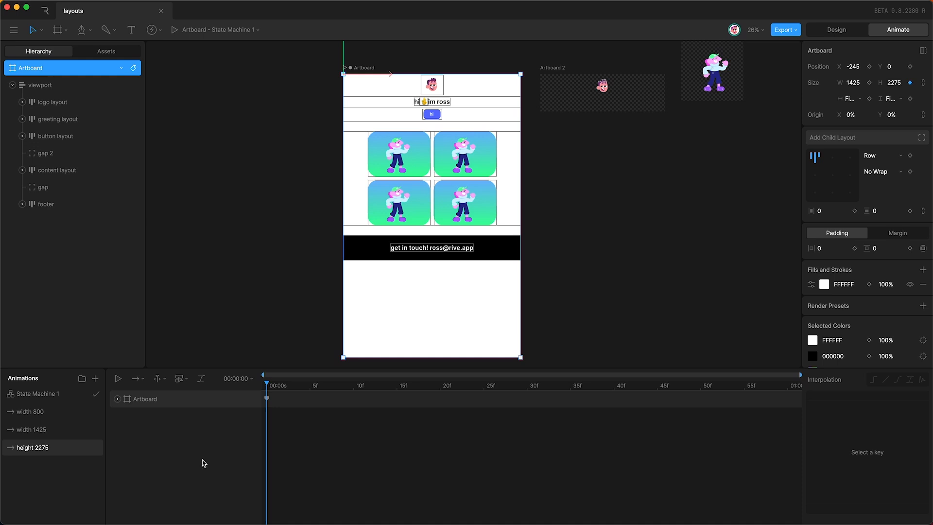
Step: Duplicate it as 'height 1492' with the artboard shortened to end at the footer
right_click(55, 447)
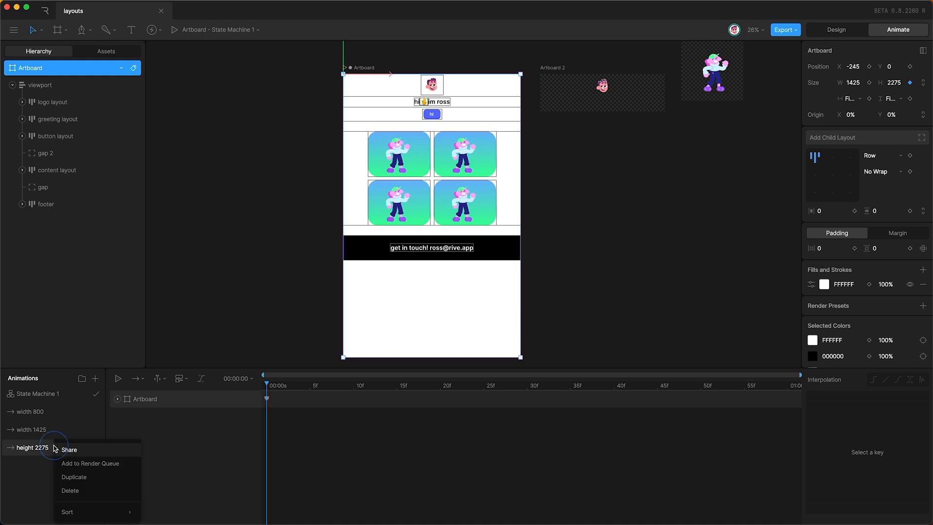
left_click(80, 476)
left_click_drag(389, 353, 388, 256)
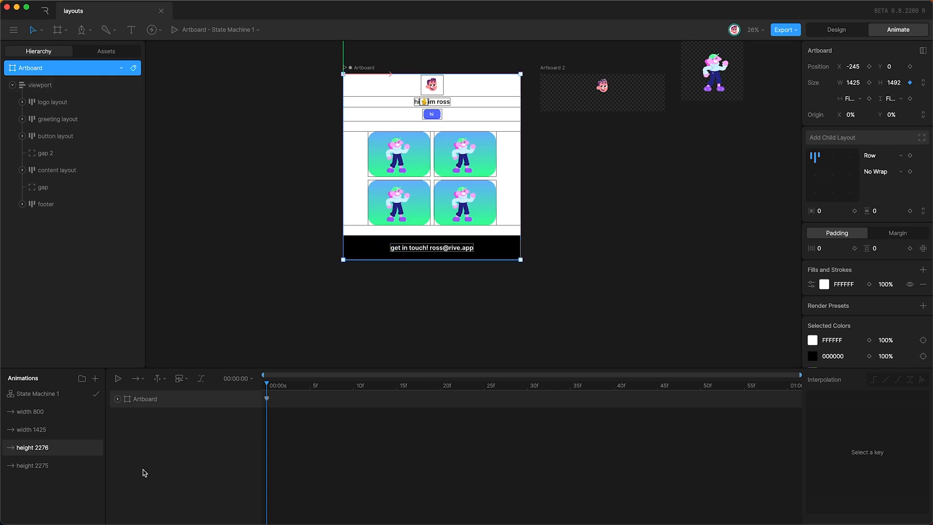
double_click(41, 451)
key("BackSpace")
key("BackSpace")
key("BackSpace")
key("BackSpace")
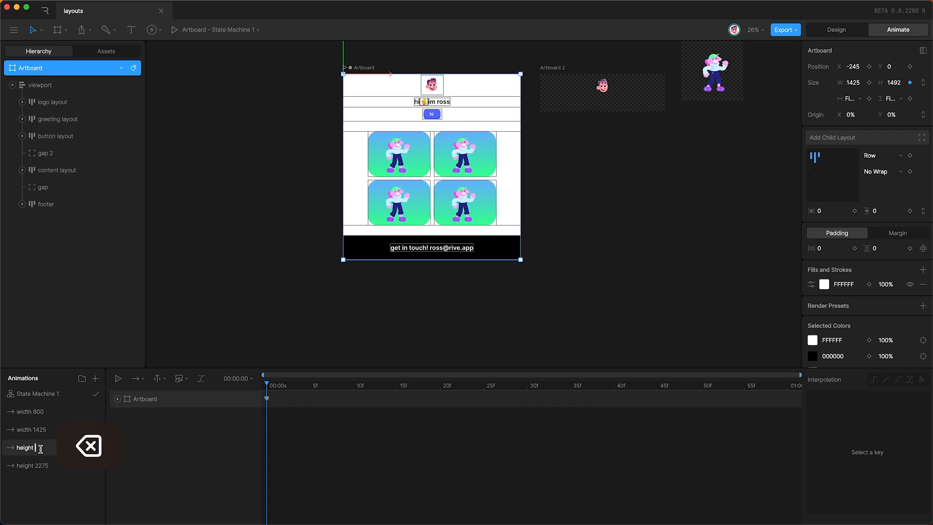
type("1492")
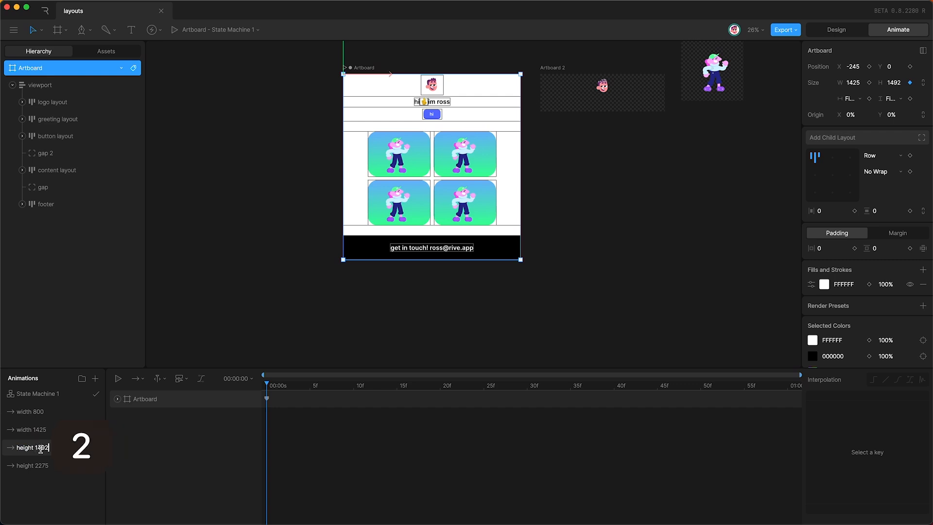
key("Return")
Step: Switch between height 1492 and height 2275 to compare the artboard heights
left_click(47, 452)
left_click(46, 464)
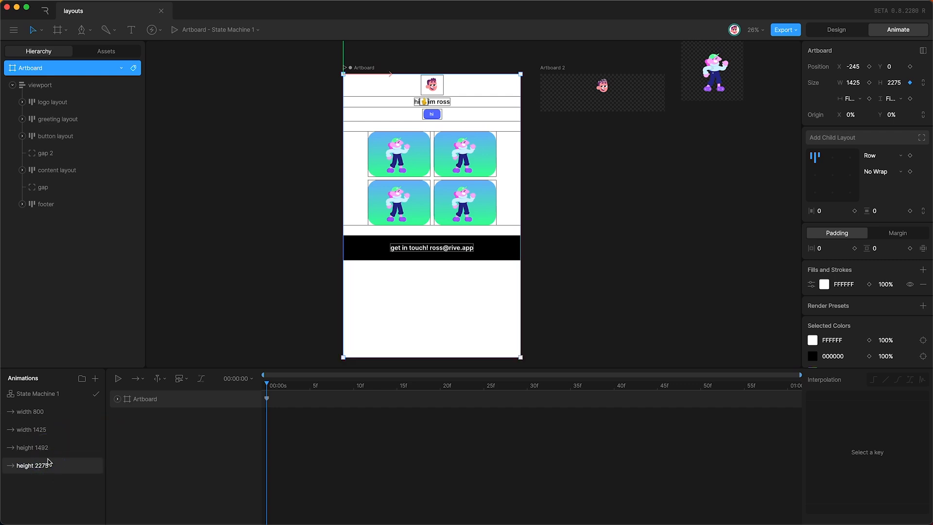
left_click(55, 447)
left_click(57, 465)
Step: Add height 1492 and height 2275 as states in the artboard height layer, connected from Entry
left_click(52, 446)
left_click(55, 395)
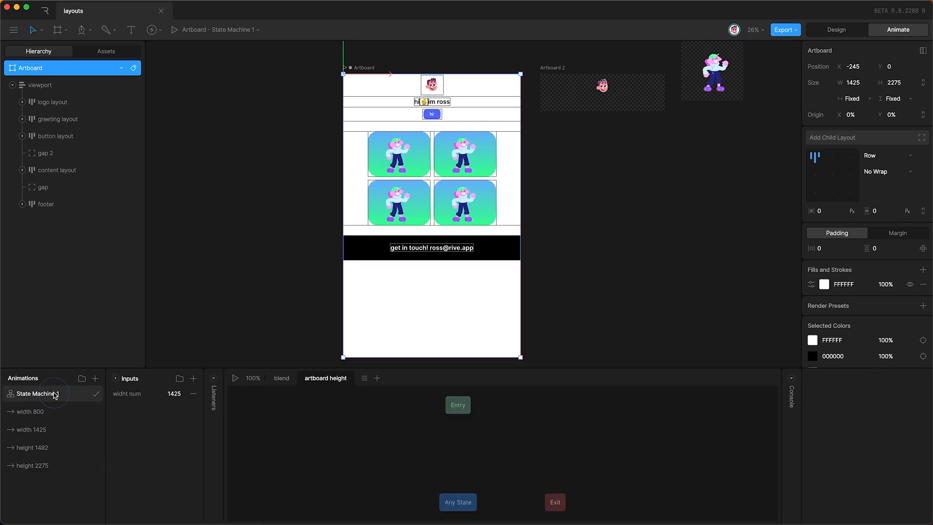
left_click_drag(62, 445, 419, 480)
left_click_drag(63, 465, 518, 479)
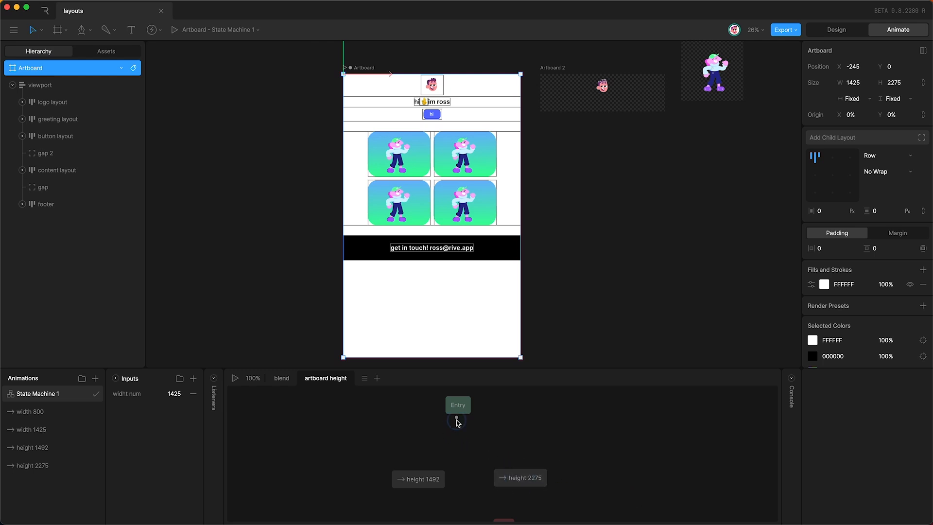
mouse_move(456, 423)
left_mouse_down()
mouse_move(419, 477)
mouse_move(499, 451)
mouse_move(531, 470)
left_mouse_up()
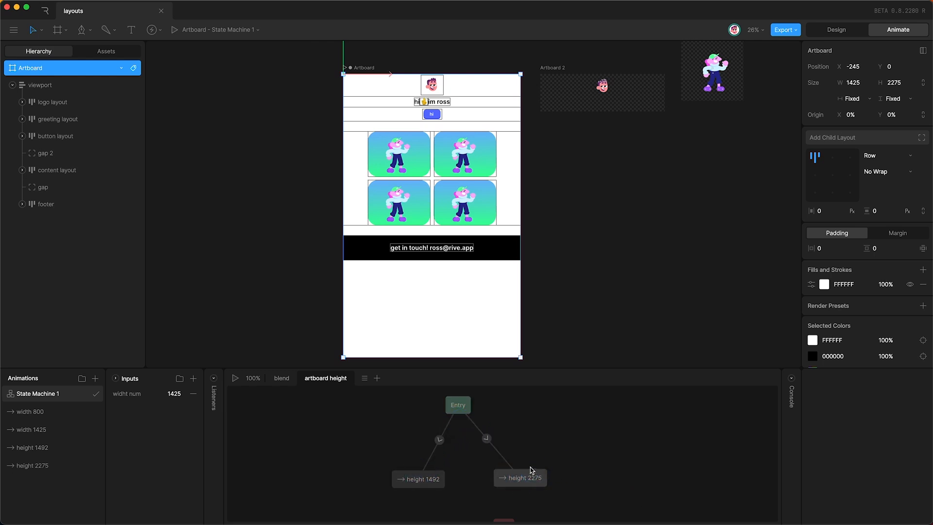
left_click_drag(418, 479, 407, 477)
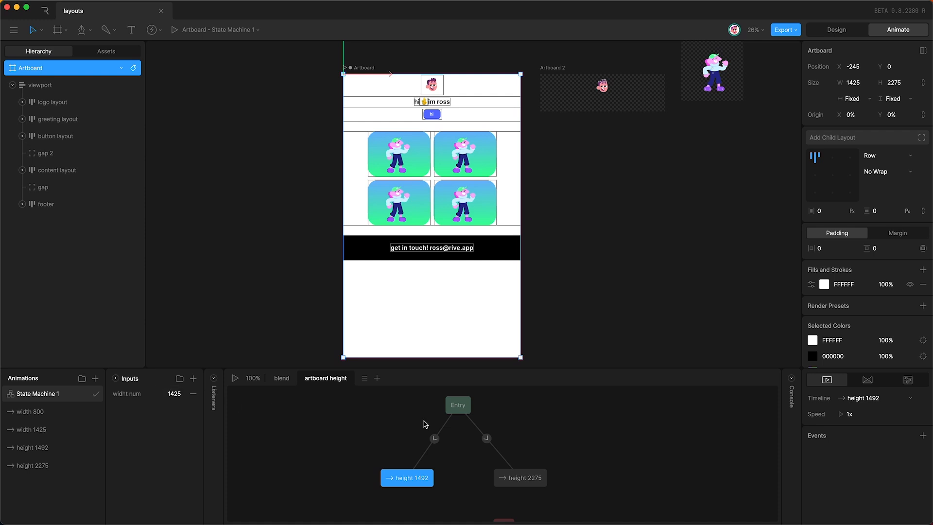
Step: Check the two Entry transitions and both height states
left_click(435, 439)
left_click(486, 439)
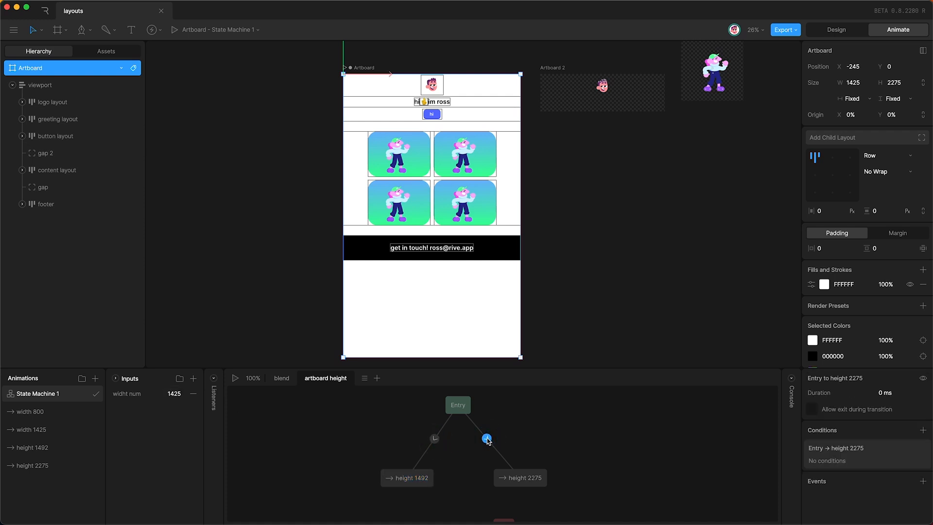
left_click(517, 481)
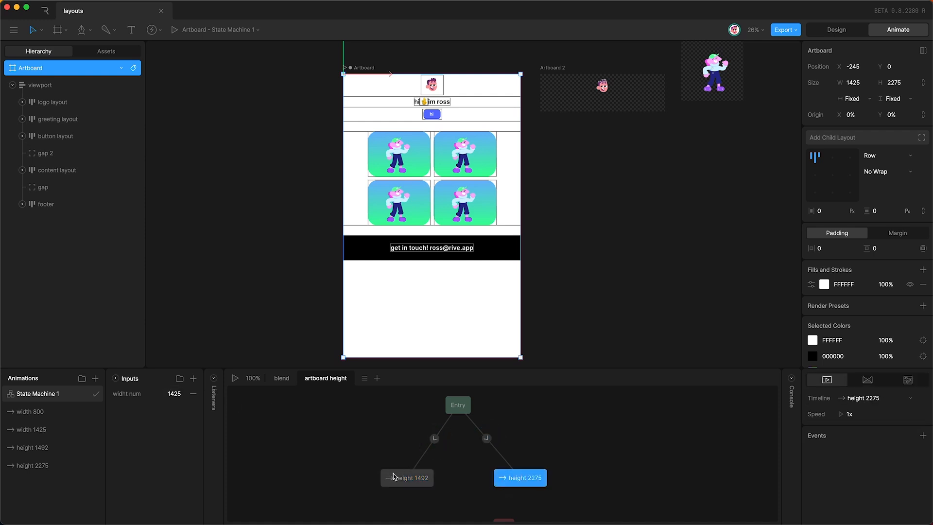
left_click(411, 479)
left_click(440, 482)
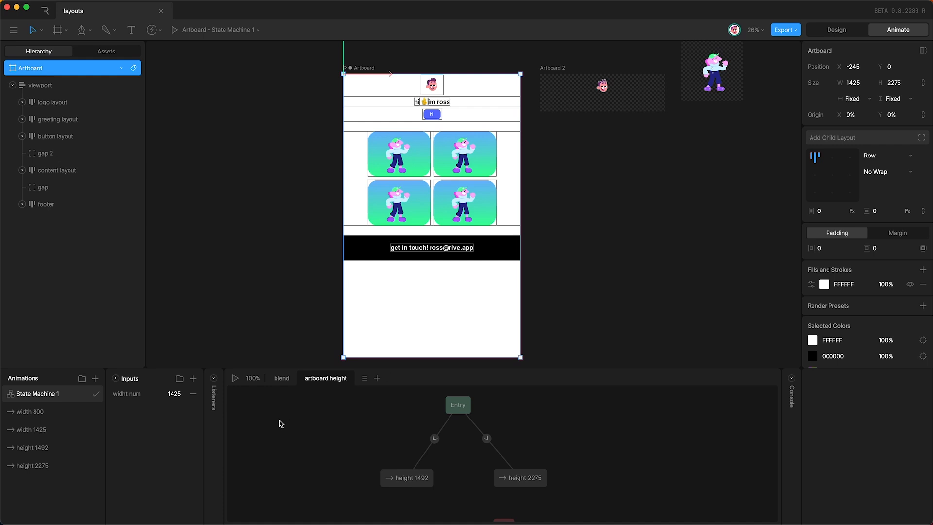
Step: Preview the state machine, lowering widht num to test the layout, then stop
key("space")
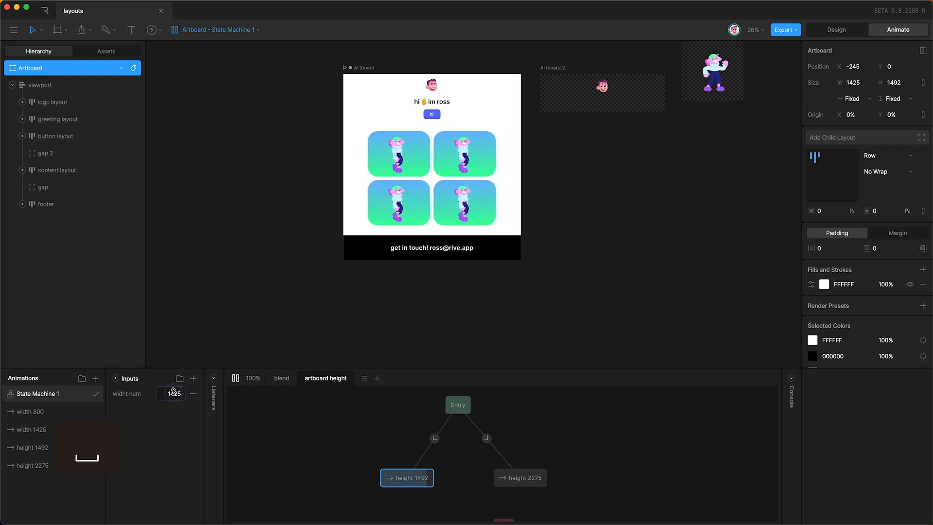
left_click_drag(171, 391, 189, 373)
key("space")
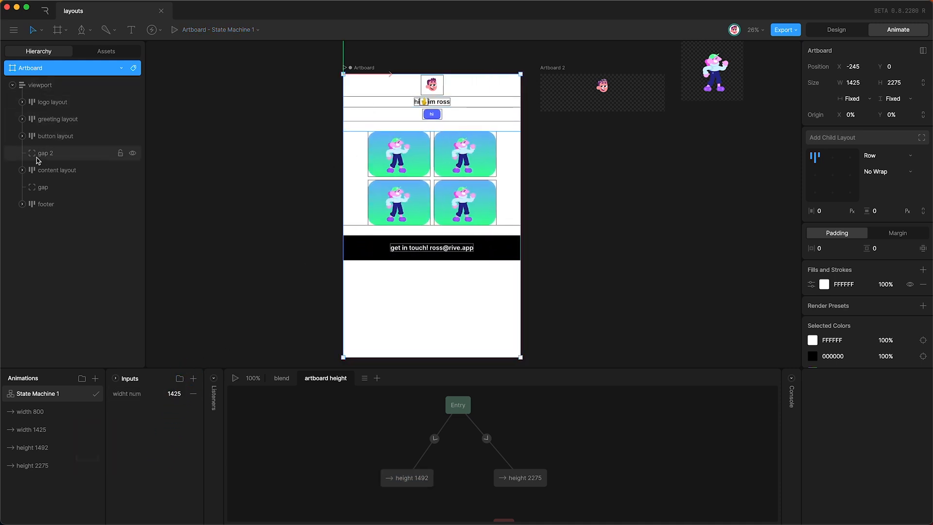
Step: Raise the content layout's side padding to 100, then play the state machine and drag widht num down to 1230
left_click(56, 171)
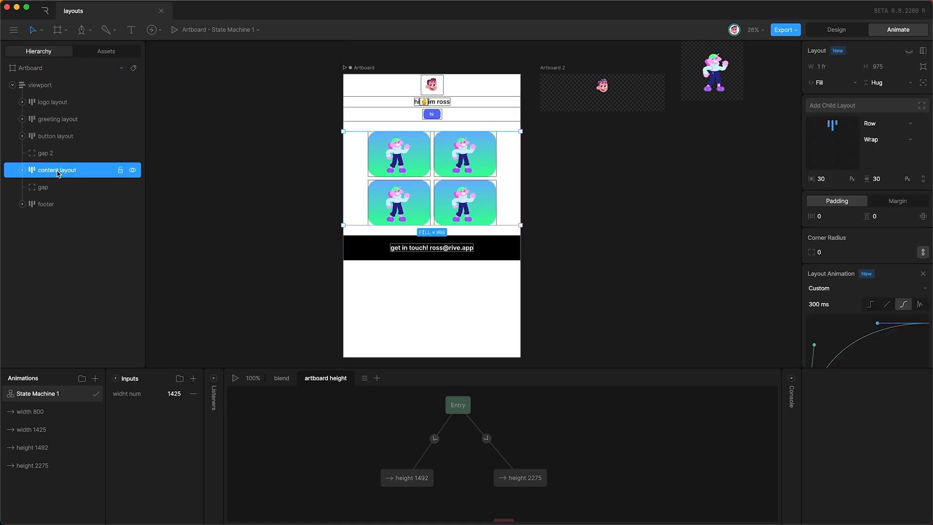
left_click(830, 217)
key("shift+Up")
key("shift+Up")
key("shift+Up")
key("shift+Up")
key("shift+Up")
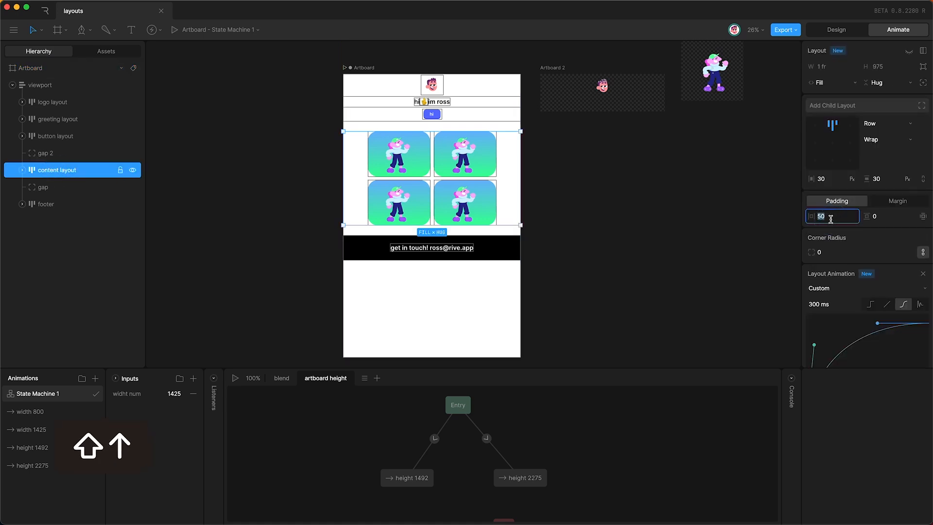
key("Return")
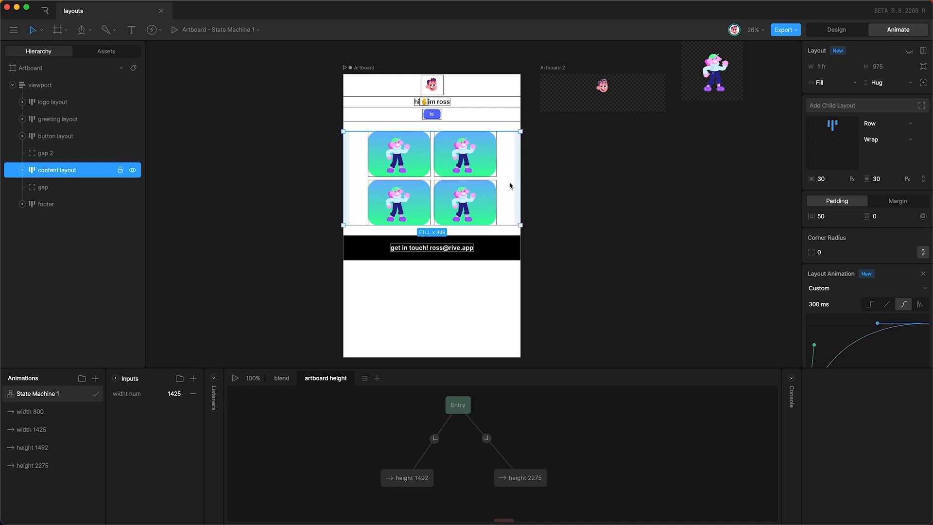
left_click(831, 215)
key("shift+Up")
key("shift+Up")
key("shift+Up")
key("shift+Up")
key("shift+Up")
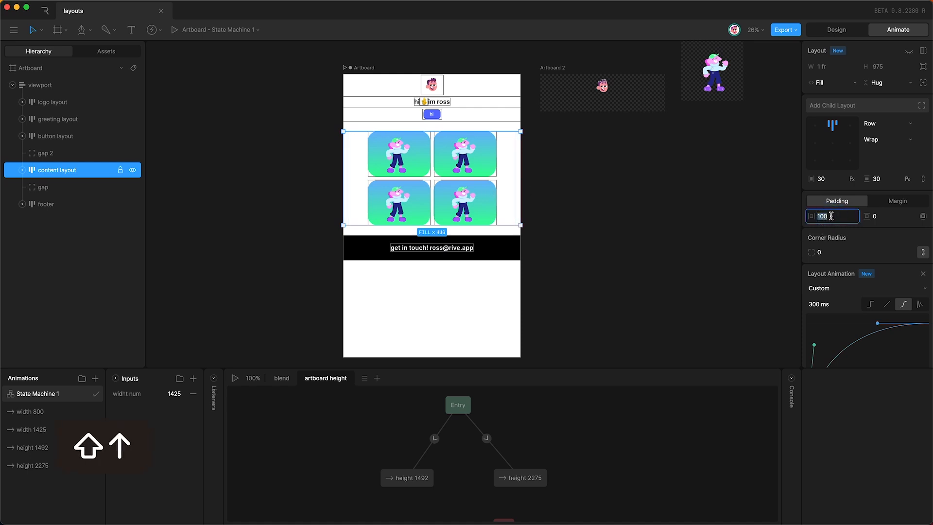
key("Return")
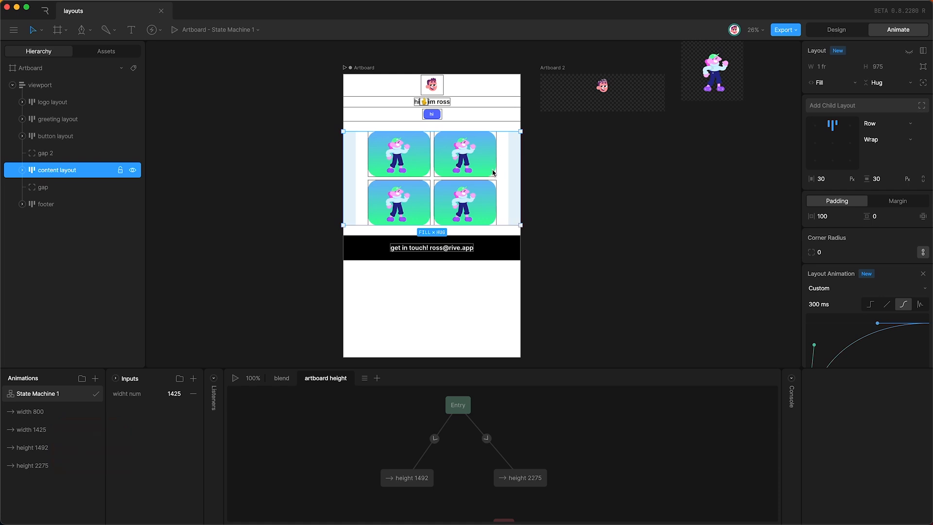
key("space")
left_click_drag(177, 398, 156, 491)
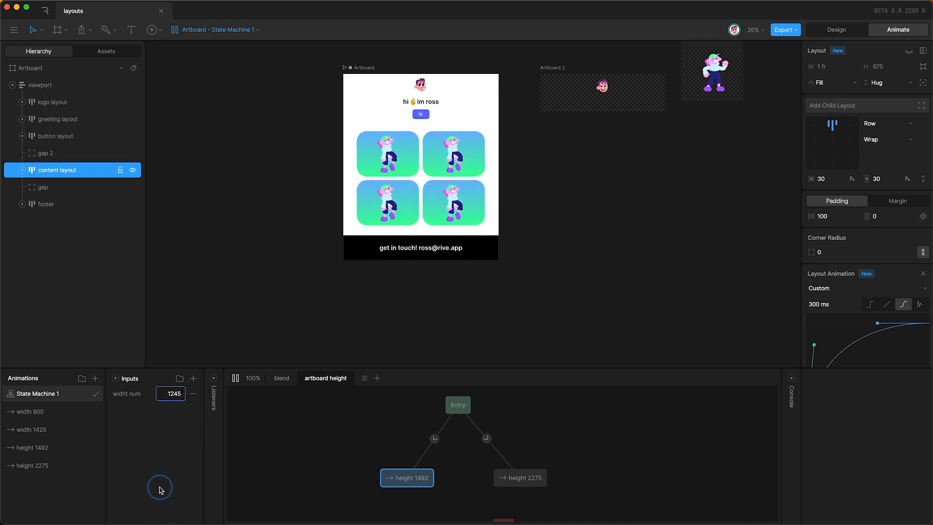
Step: Step widht num down until the cards stack
left_click(165, 393)
key("Down")
key("Down")
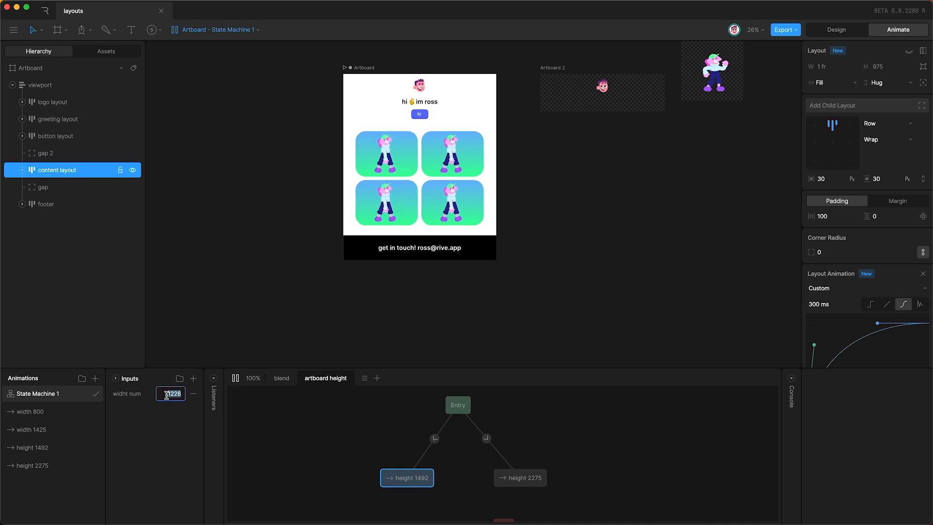
key("Down")
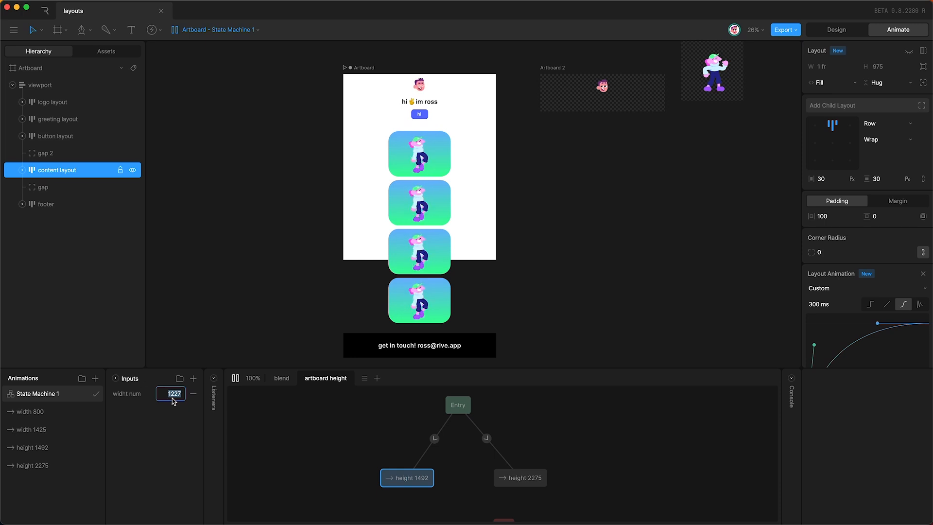
Step: Give the Entry to height 1492 transition the condition widht num >= 1228
left_click(412, 481)
left_click(410, 480)
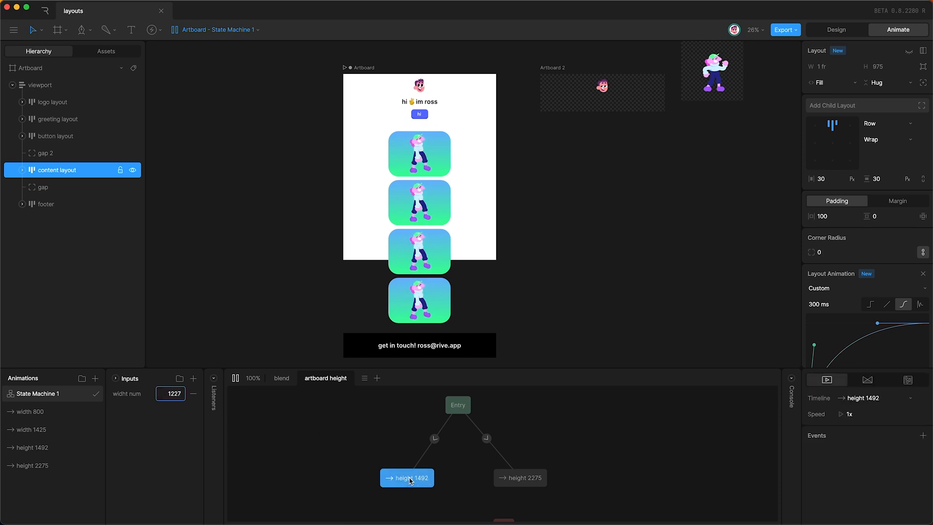
left_click(433, 439)
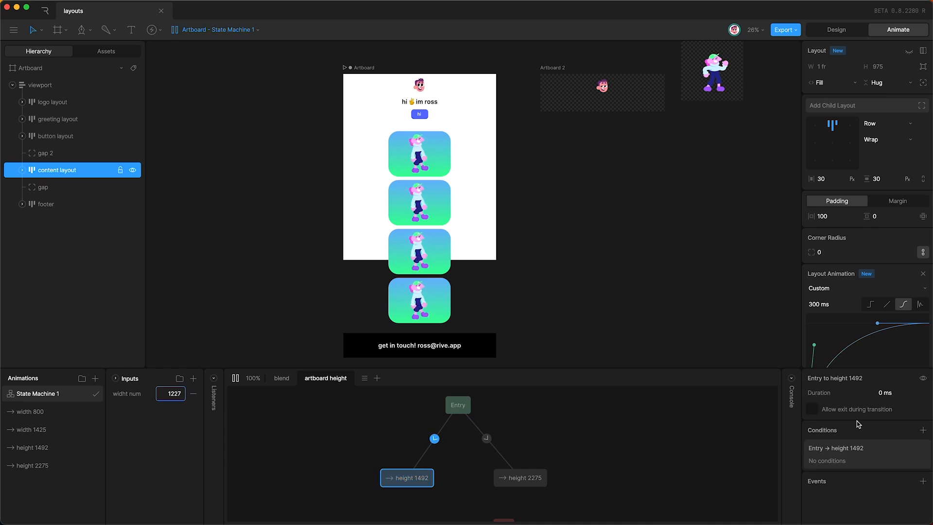
left_click(922, 429)
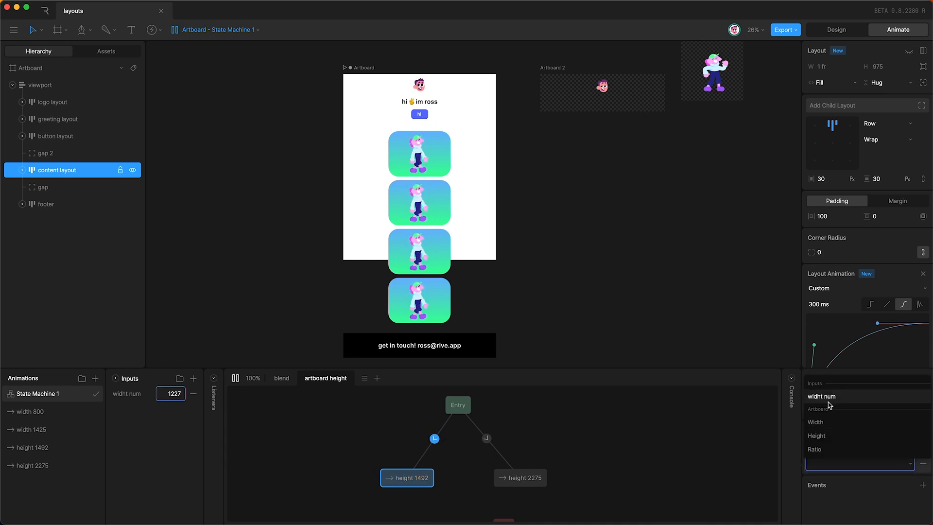
left_click(822, 396)
left_click(873, 463)
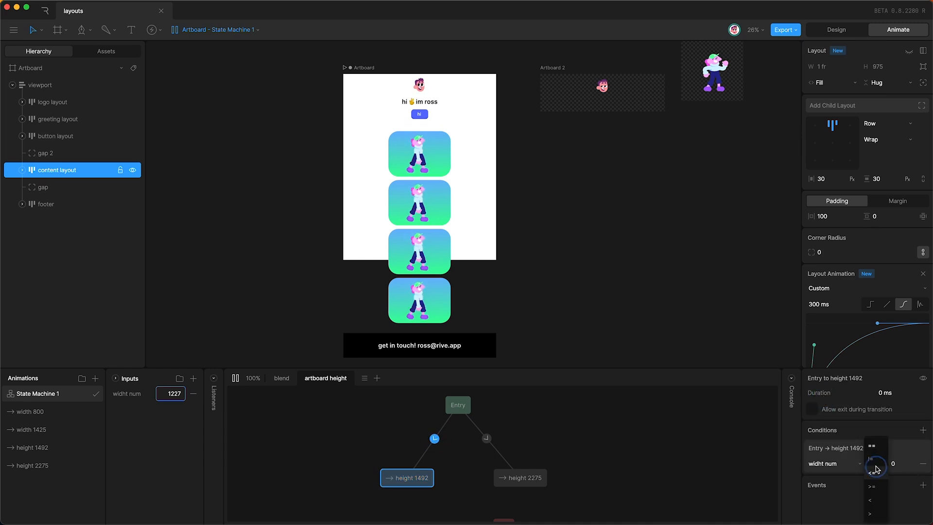
left_click(877, 487)
left_click(900, 464)
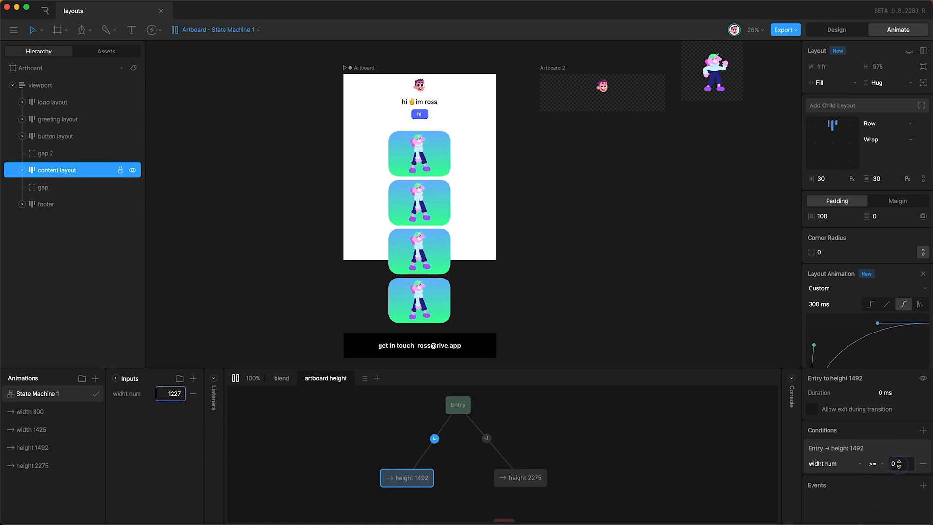
type("1228")
key("Return")
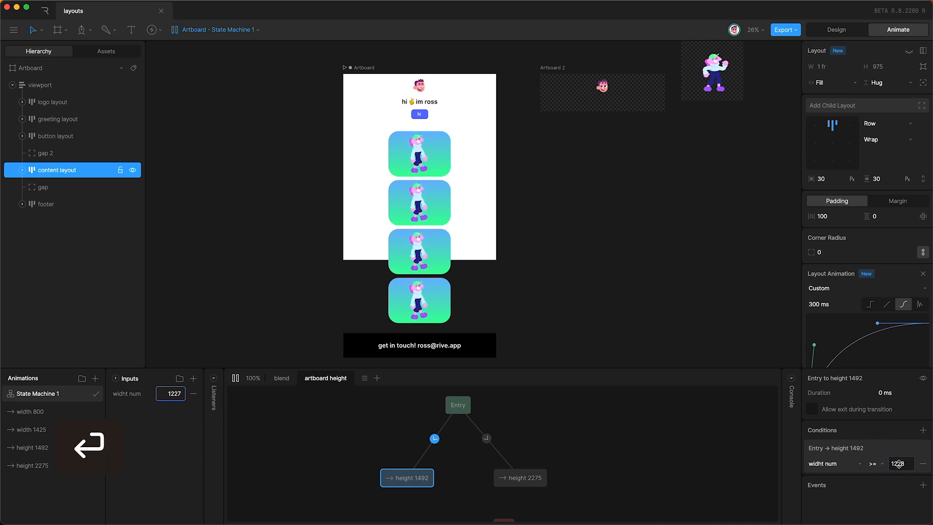
Step: Give the Entry to height 2275 transition the condition widht num < 1280, and stop the preview
left_click(486, 438)
left_click(872, 464)
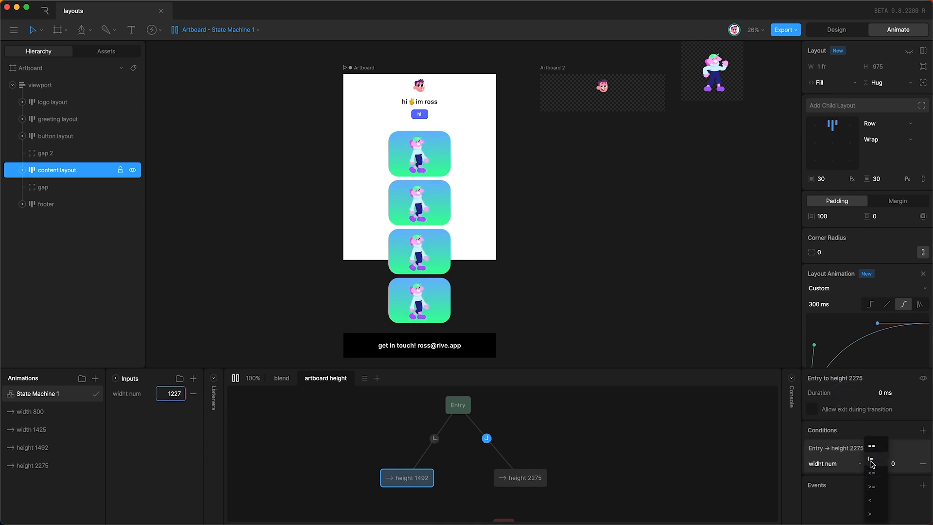
left_click(869, 500)
left_click(899, 463)
type("12")
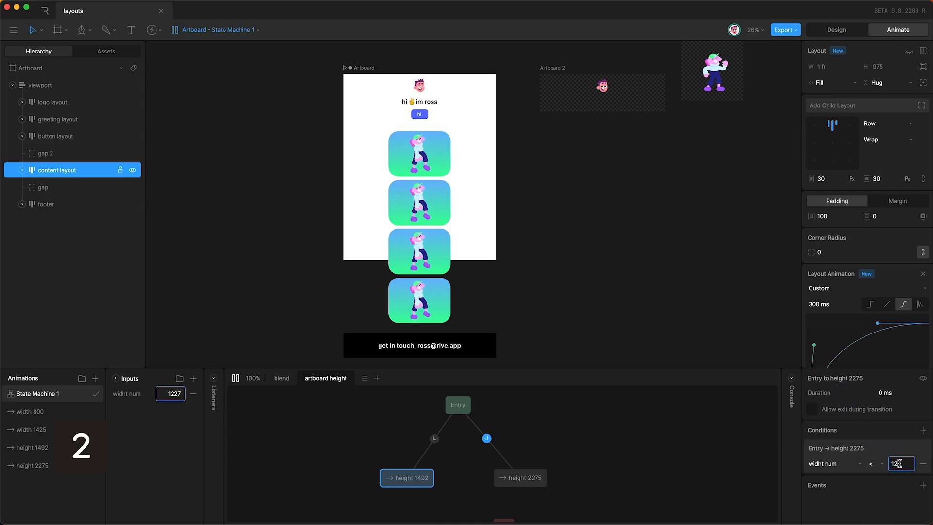
type("80")
key("Return")
key("space")
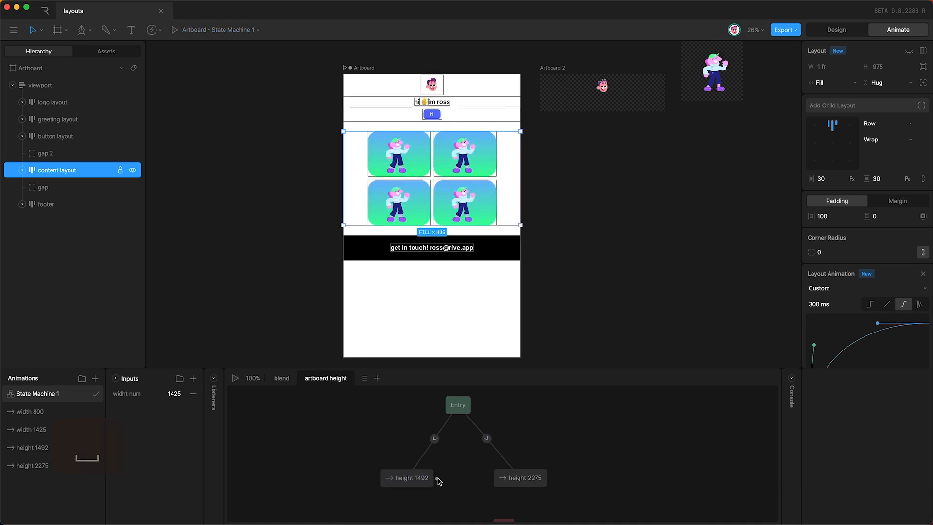
Step: Link height 1492 and height 2275, with the 1492-to-2275 transition conditioned on widht num < 1228
mouse_move(437, 478)
left_mouse_down()
mouse_move(492, 479)
mouse_move(435, 478)
left_mouse_up()
left_click(468, 478)
left_click(842, 495)
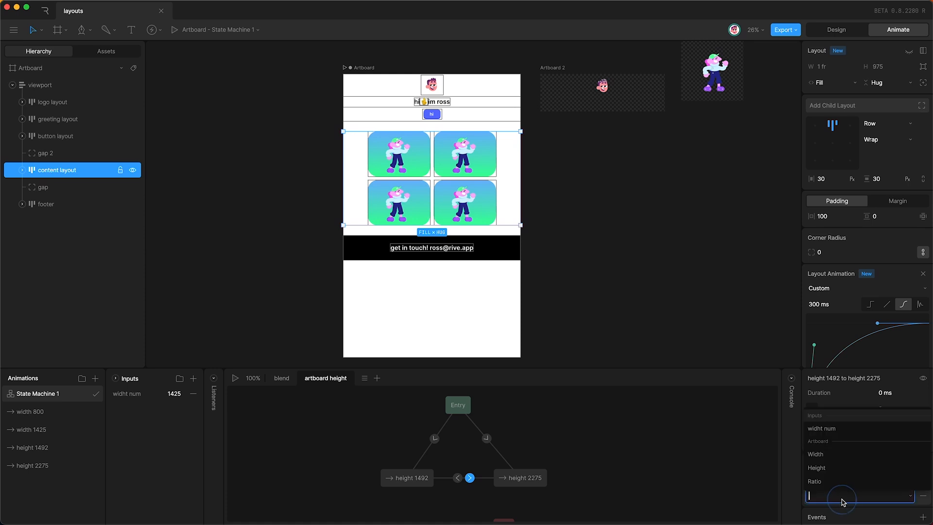
left_click(844, 429)
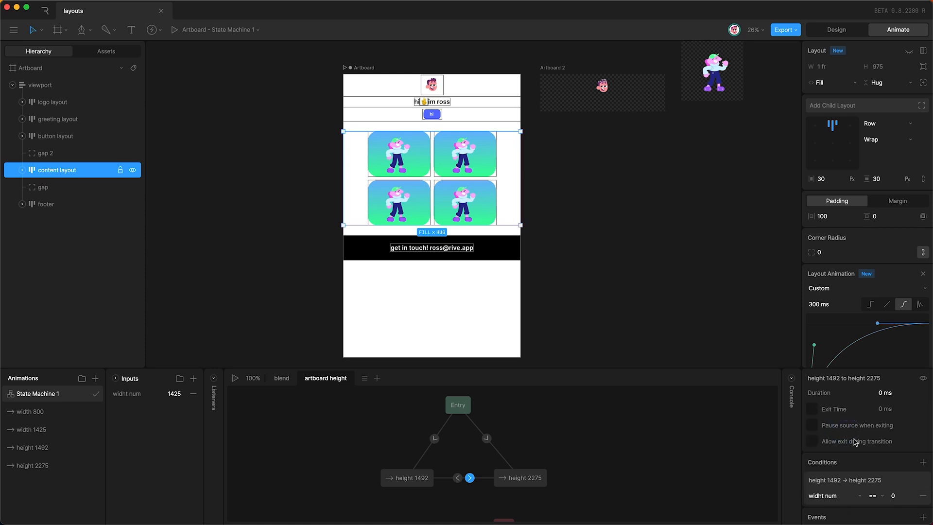
left_click(874, 495)
left_click(870, 499)
left_click(899, 495)
type("1228")
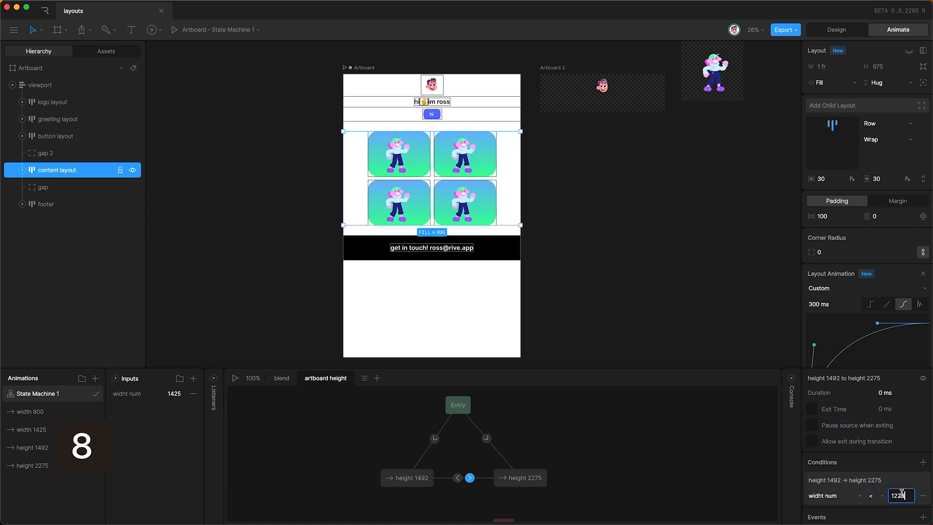
key("Return")
Step: Condition the height 2275 to height 1492 transition on widht num >= 1228, then play the state machine
left_click(457, 478)
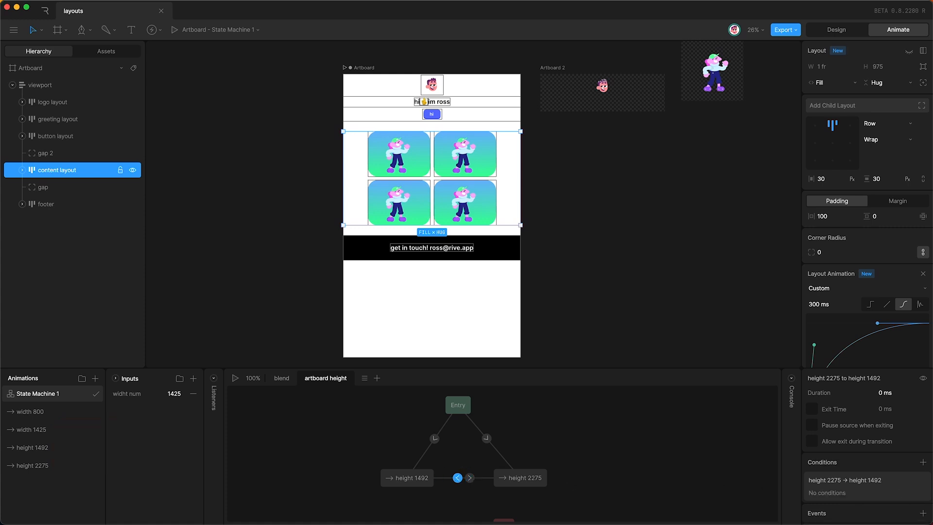
left_click(923, 461)
left_click(835, 495)
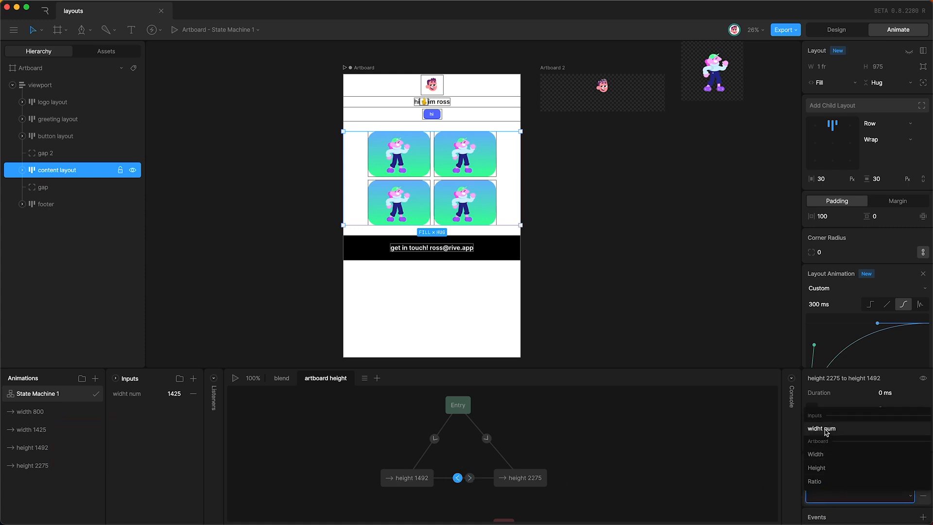
left_click(845, 428)
left_click(873, 495)
left_click(872, 487)
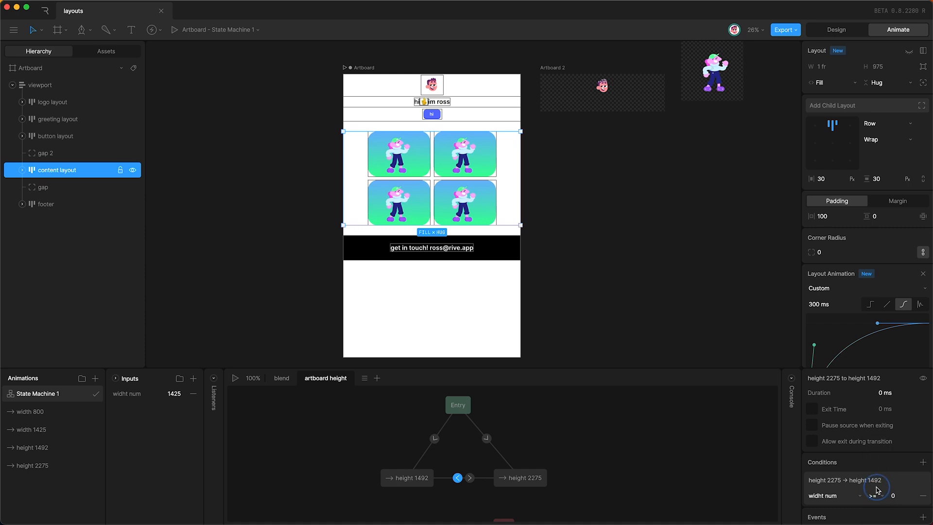
left_click(903, 496)
type("28")
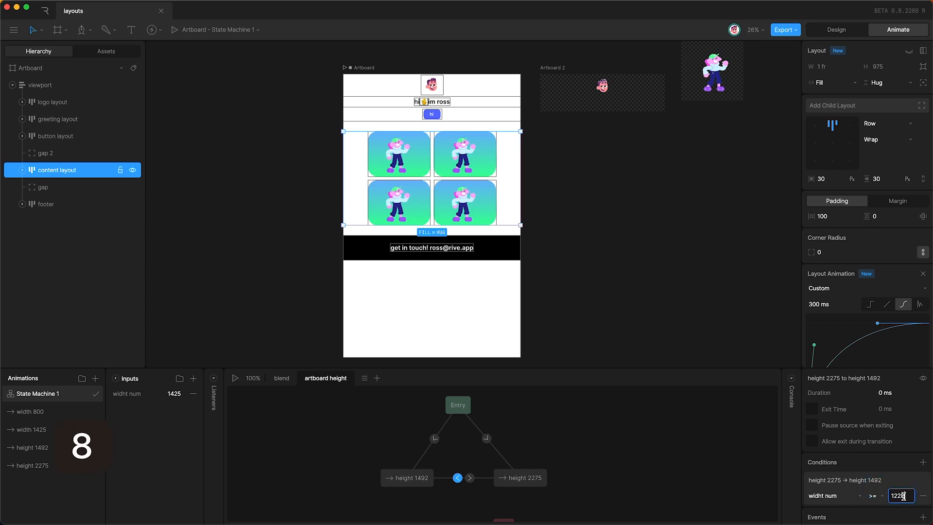
key("Return")
left_click(174, 270)
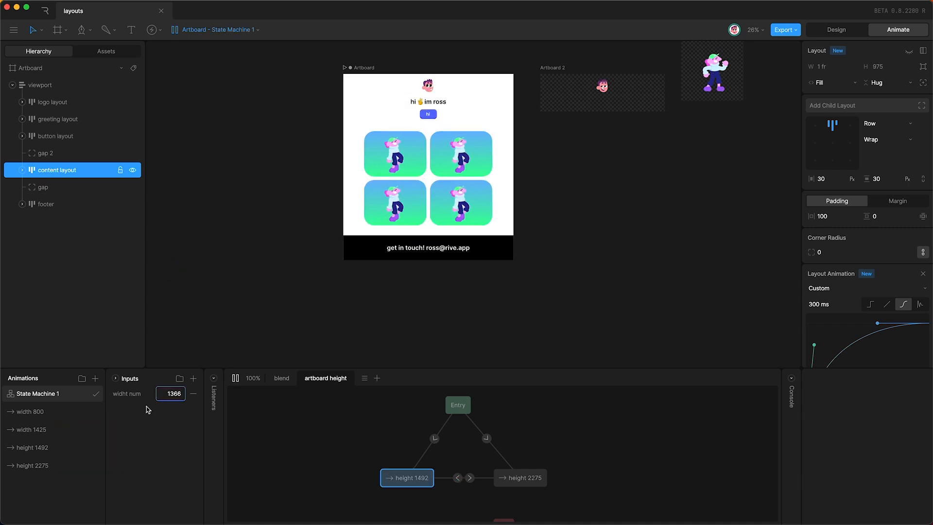
Step: Test widht num at 1145, then export the file as layouts.riv into a new 'layouts' folder
left_click_drag(176, 387, 183, 361)
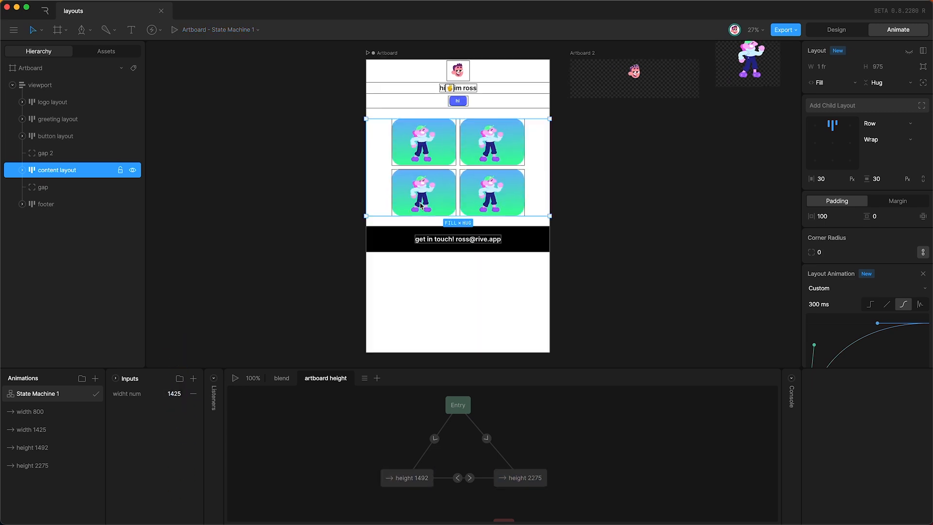
scroll(421, 205, "up", 1)
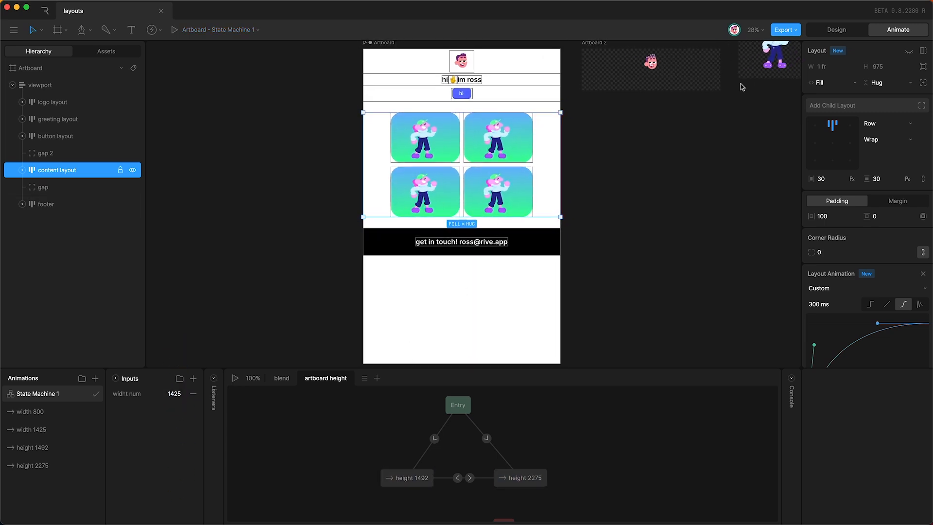
left_click(787, 28)
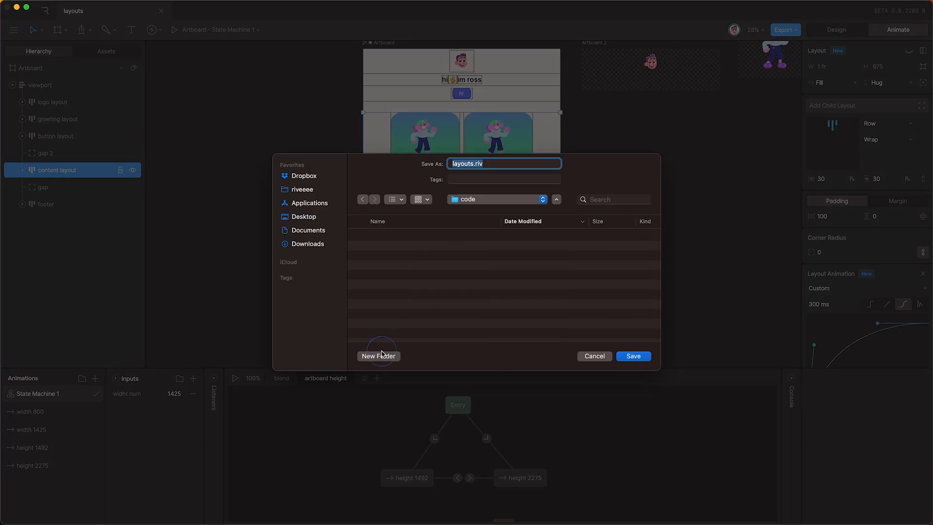
left_click(381, 353)
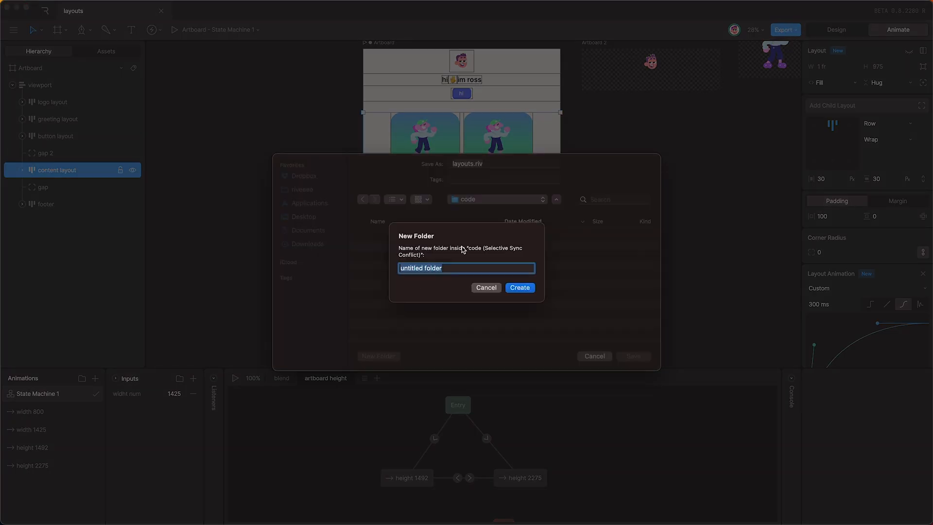
type("layouts")
key("Return")
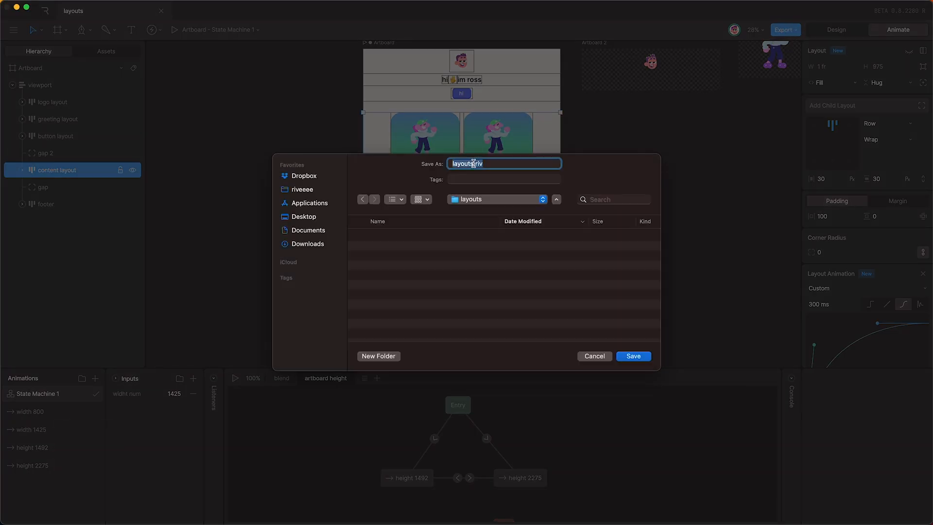
left_click(486, 162)
left_click(485, 266)
key("Return")
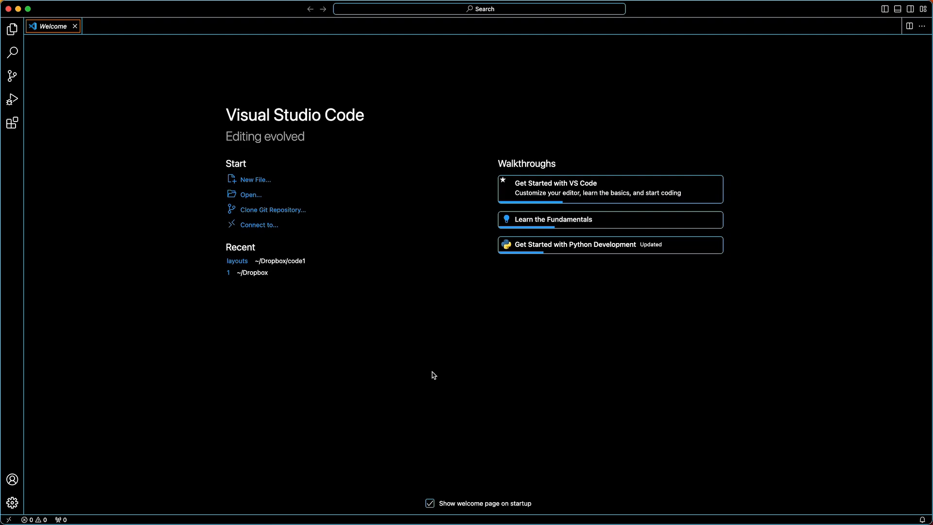
Step: Open the layouts folder from code1 as the workspace, and replace Welcome with a blank Untitled-1 file
left_click(254, 195)
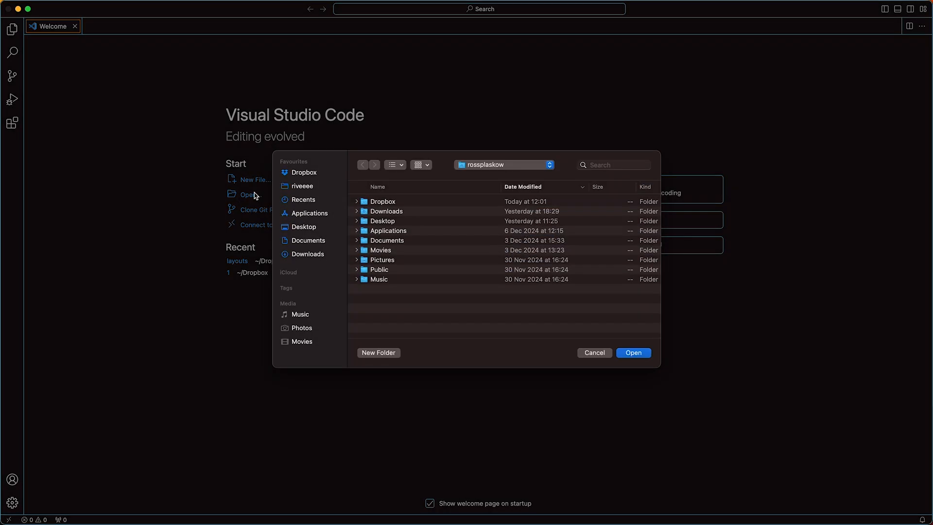
left_click(379, 207)
left_click(355, 205)
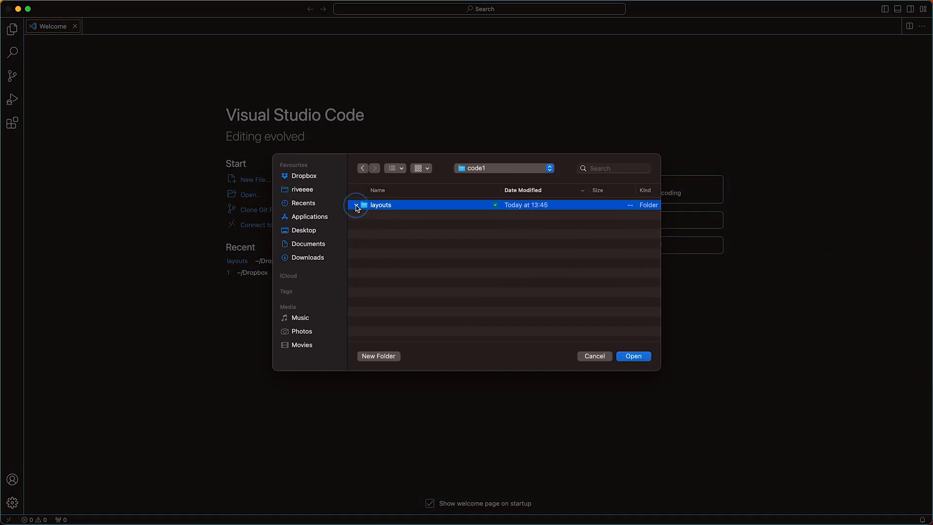
left_click(626, 356)
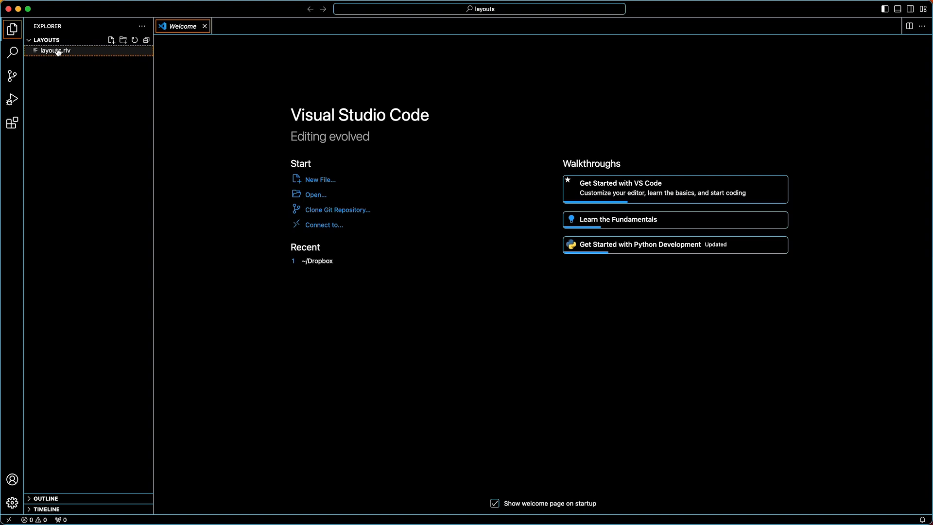
left_click(200, 135)
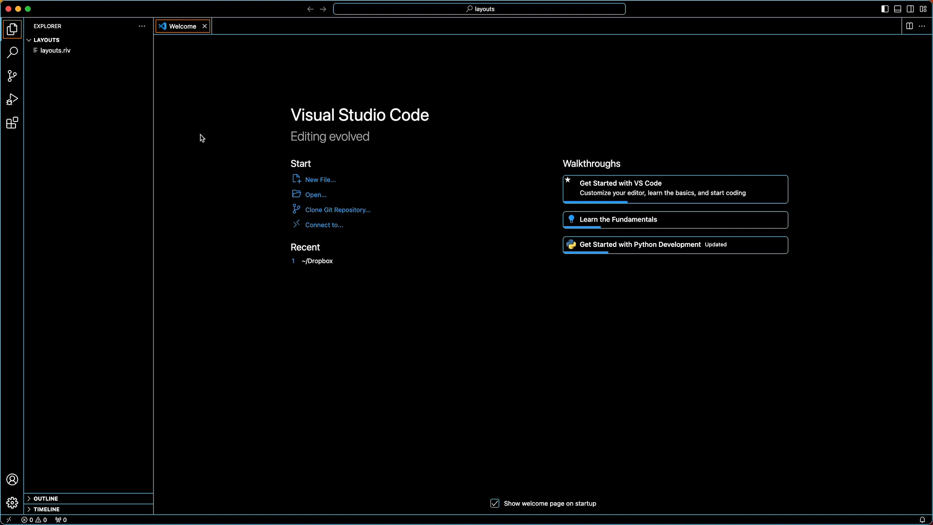
double_click(237, 27)
left_click(205, 27)
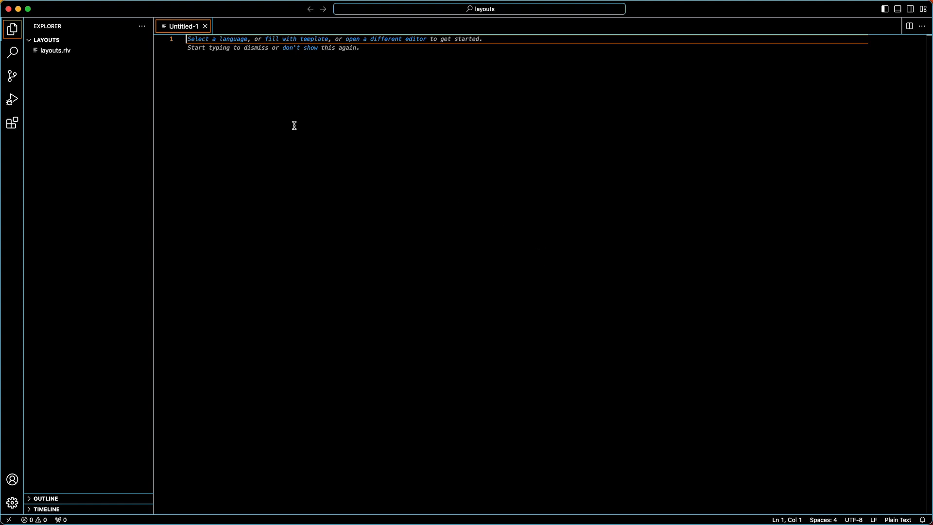
Step: Paste the prepared Rive-embedding HTML page and save it as index.html in the layouts folder
key("super+v")
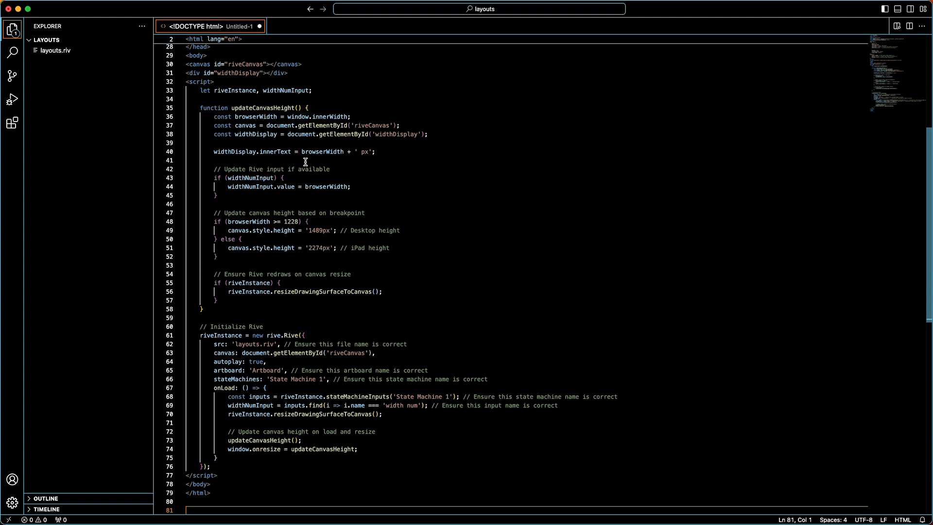
scroll(305, 162, "up", 10)
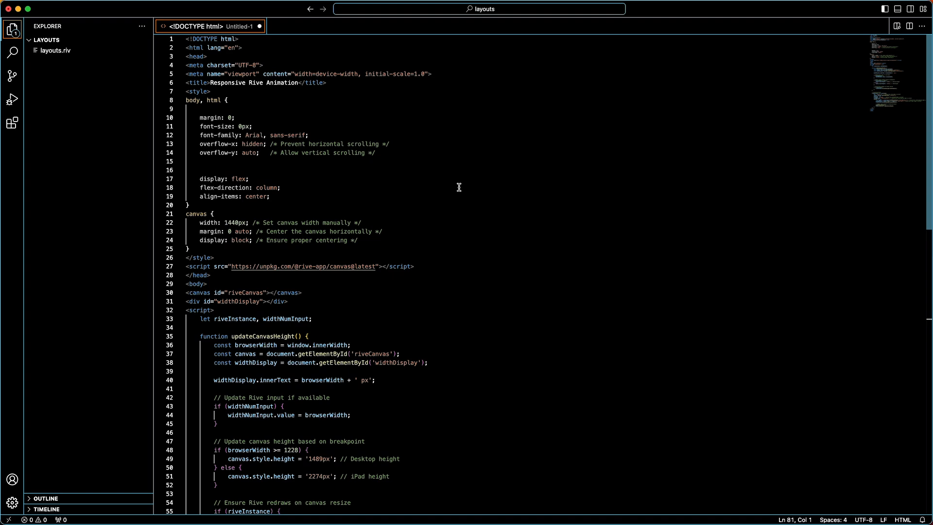
key("super+s")
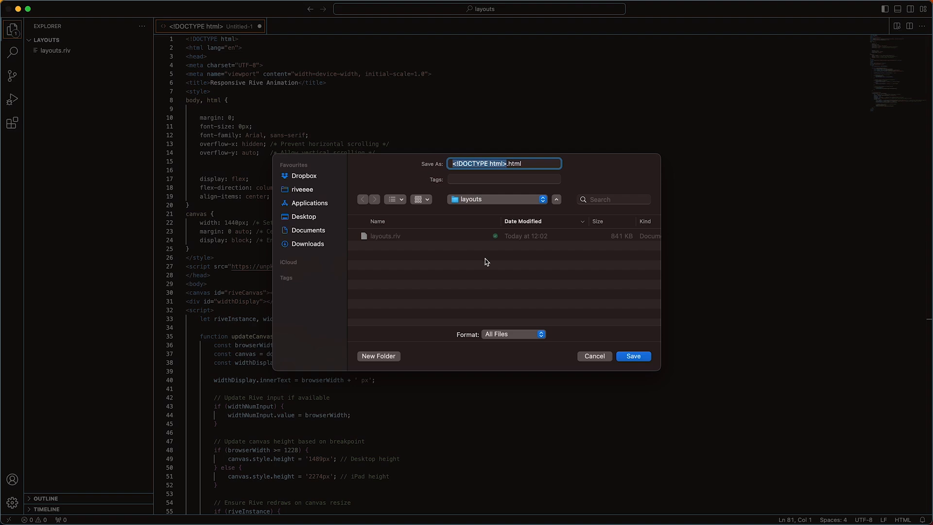
type("in")
type("x")
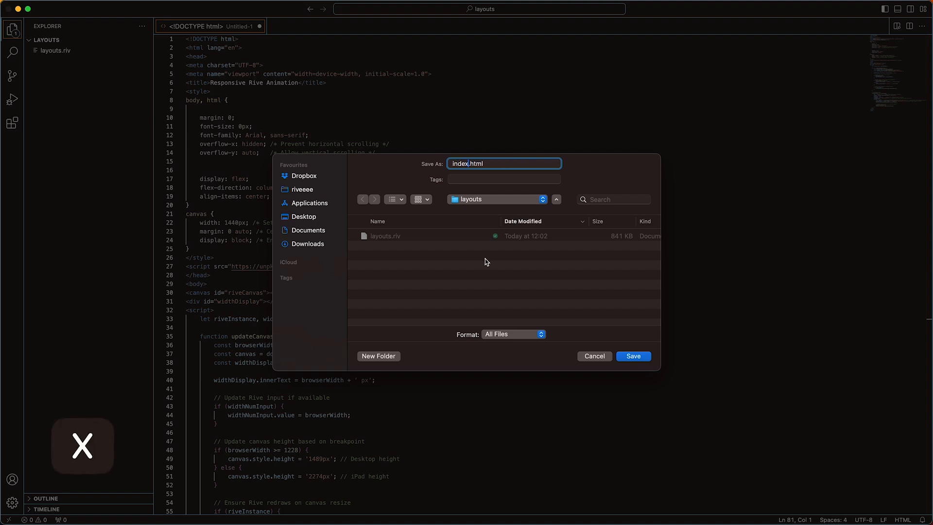
key("Return")
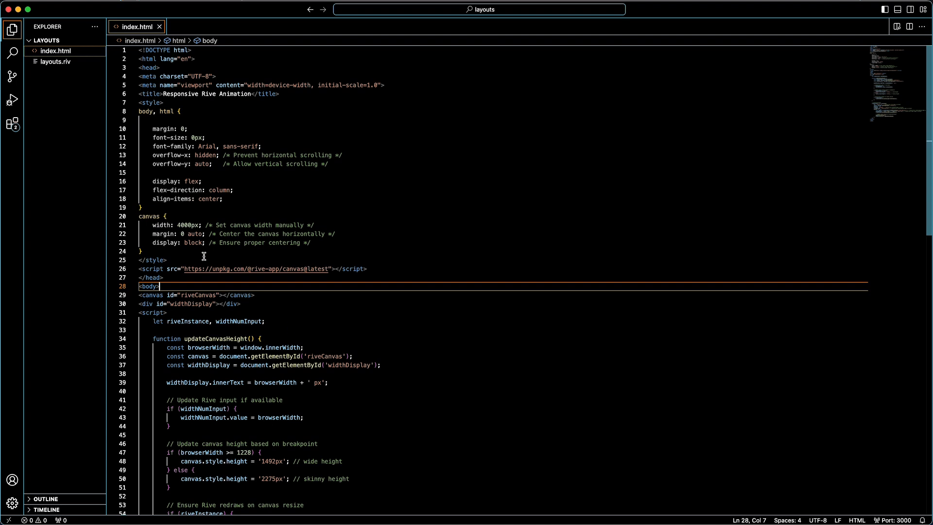
left_click_drag(200, 225, 138, 218)
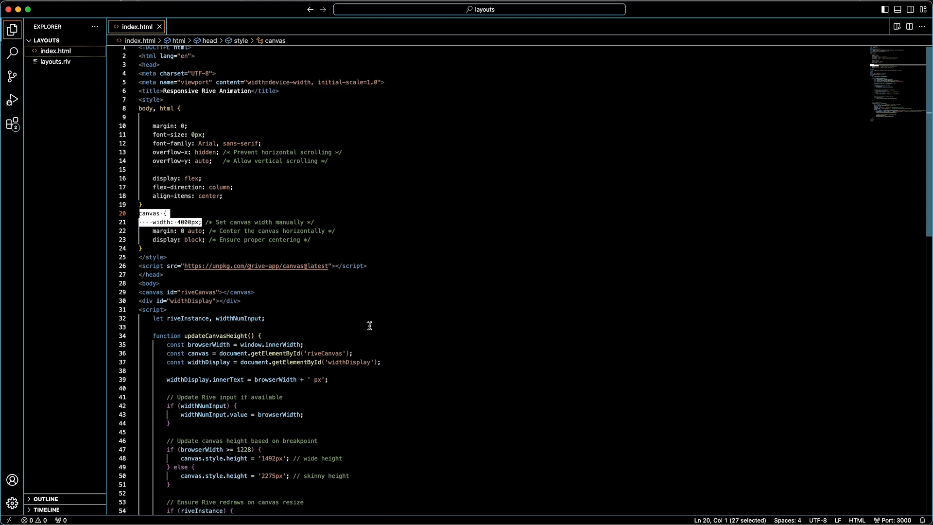
scroll(367, 318, "down", 10)
left_click_drag(179, 257, 287, 257)
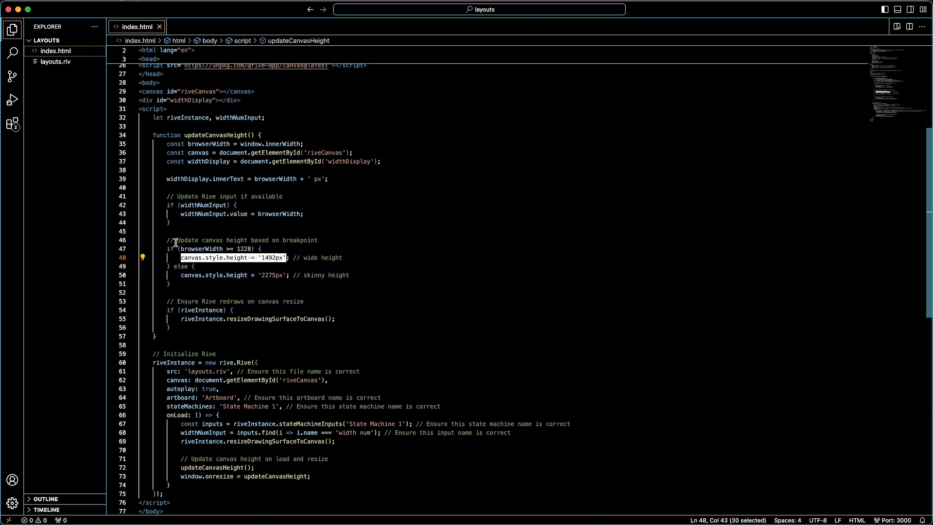
left_click_drag(178, 248, 253, 250)
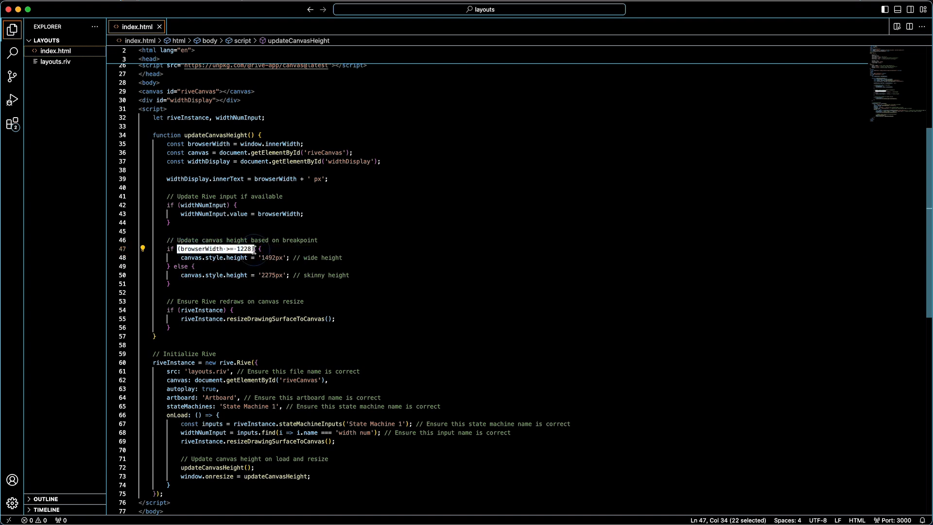
left_click_drag(180, 258, 283, 258)
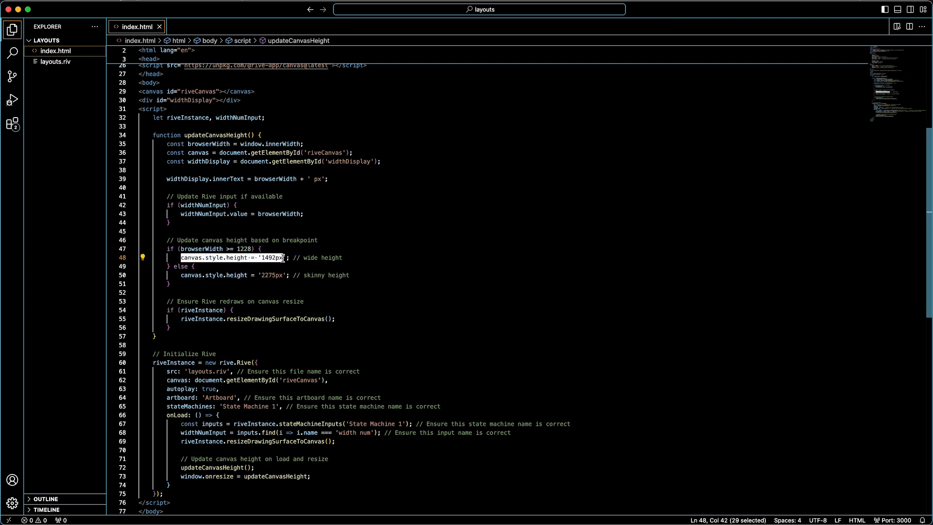
left_click_drag(181, 275, 287, 274)
left_click(379, 277)
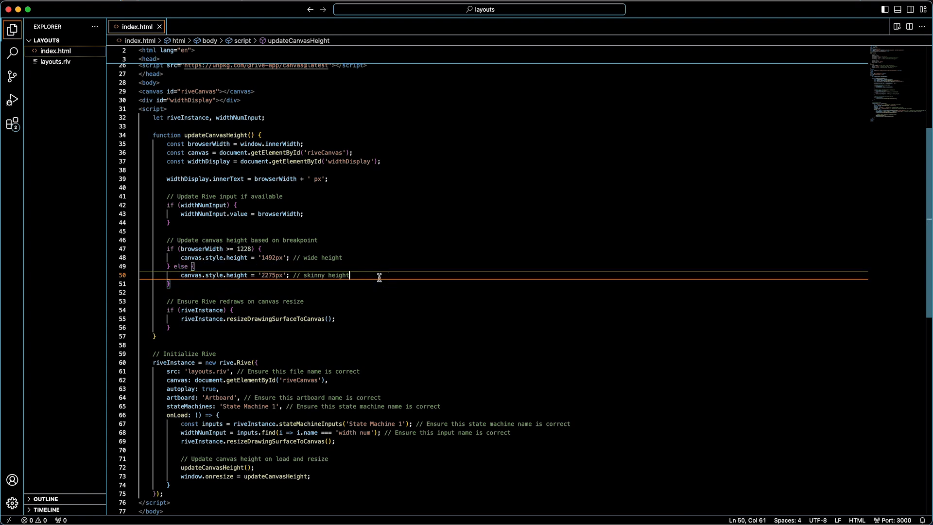
left_click_drag(379, 277, 104, 246)
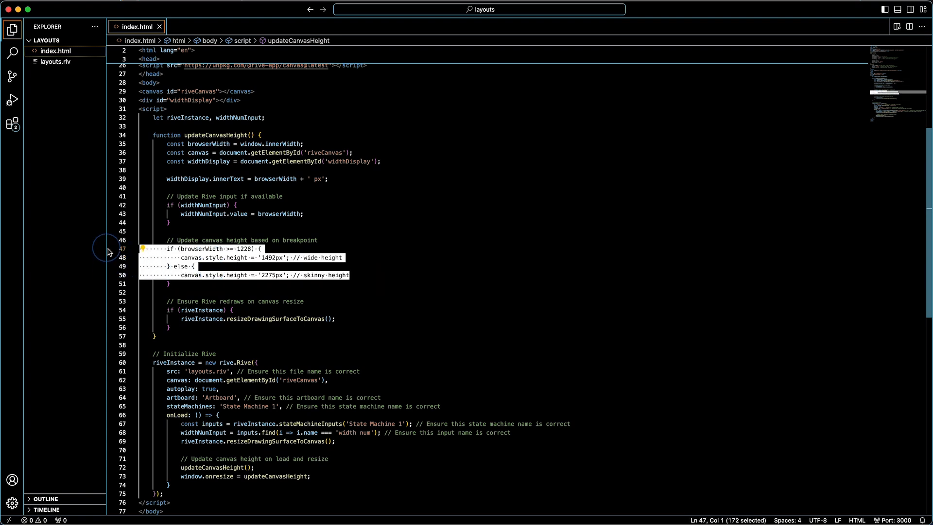
left_click(269, 266)
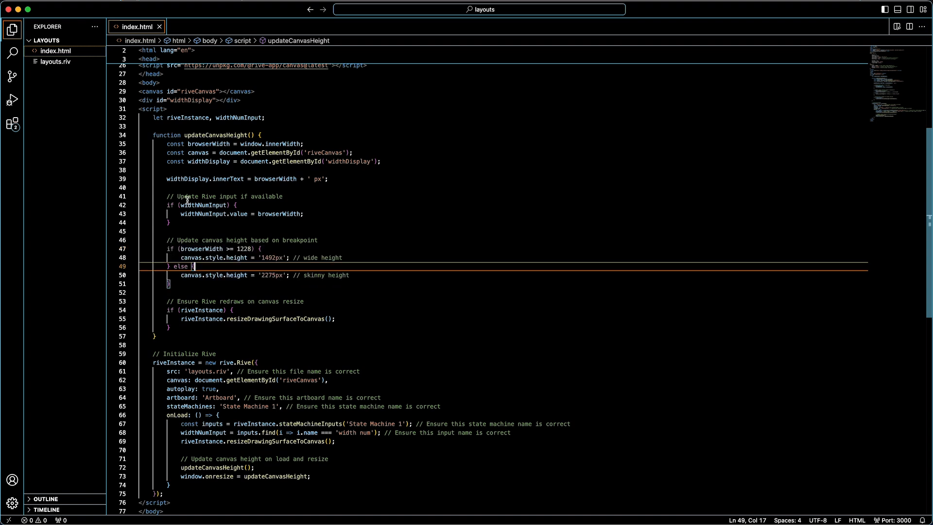
left_click_drag(262, 214, 302, 212)
left_click(333, 212)
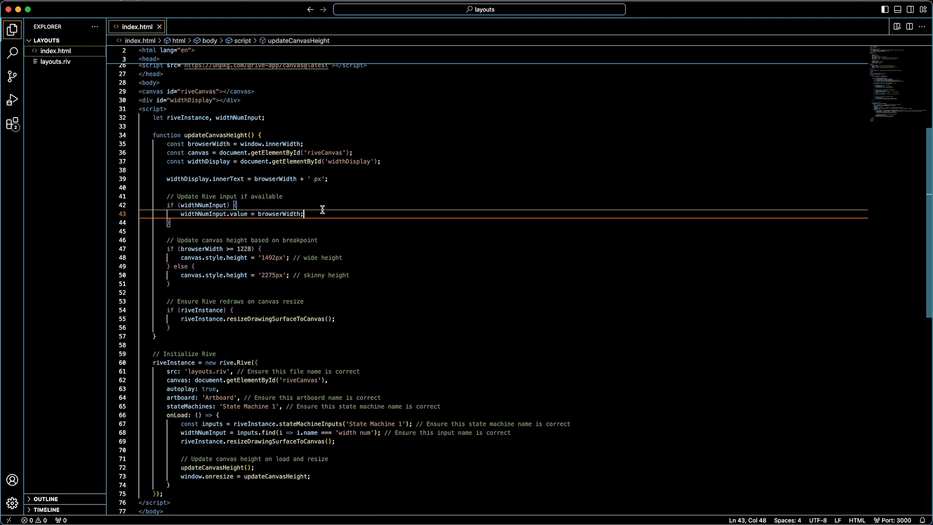
left_click(293, 428)
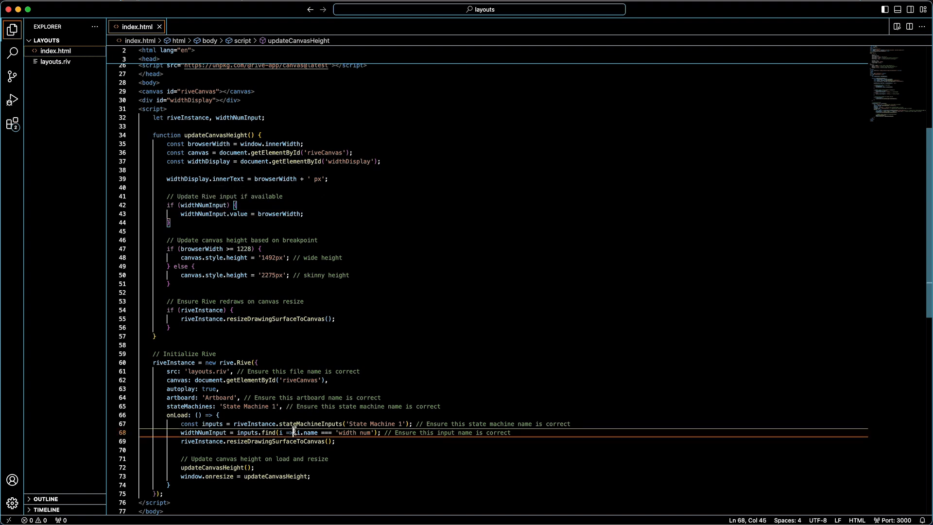
left_click(301, 337)
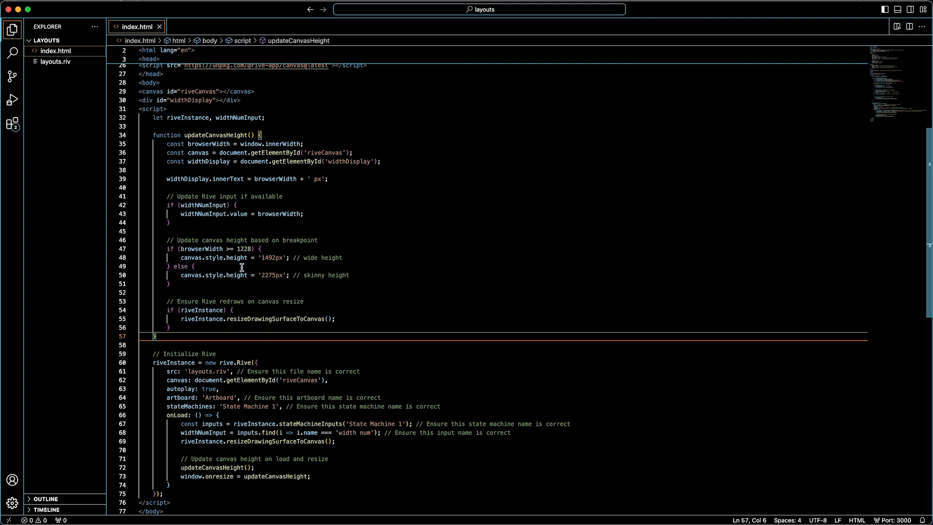
left_click(163, 240)
left_click_drag(163, 240, 189, 286)
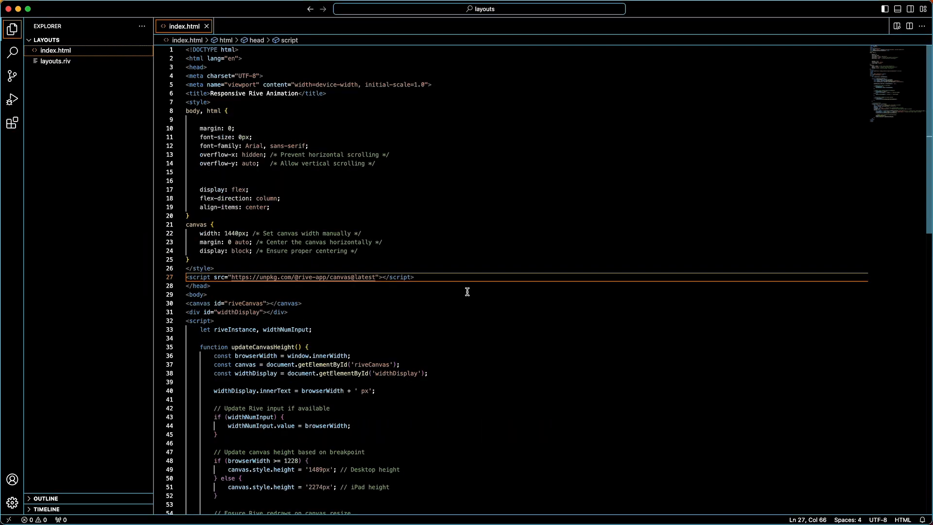
scroll(467, 292, "down", 10)
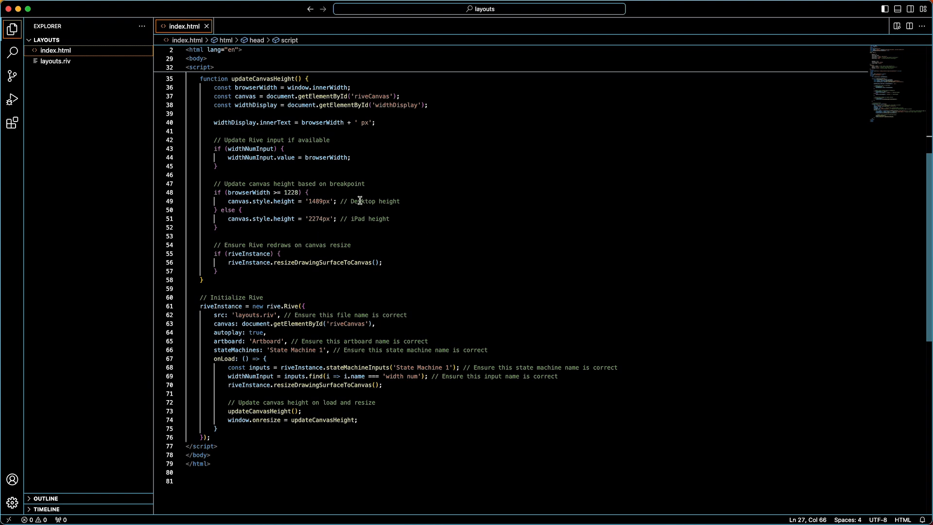
Step: Correct the wide height on line 49 from 1489px to 1492px, matching Rive's height 1492 state
double_click(290, 192)
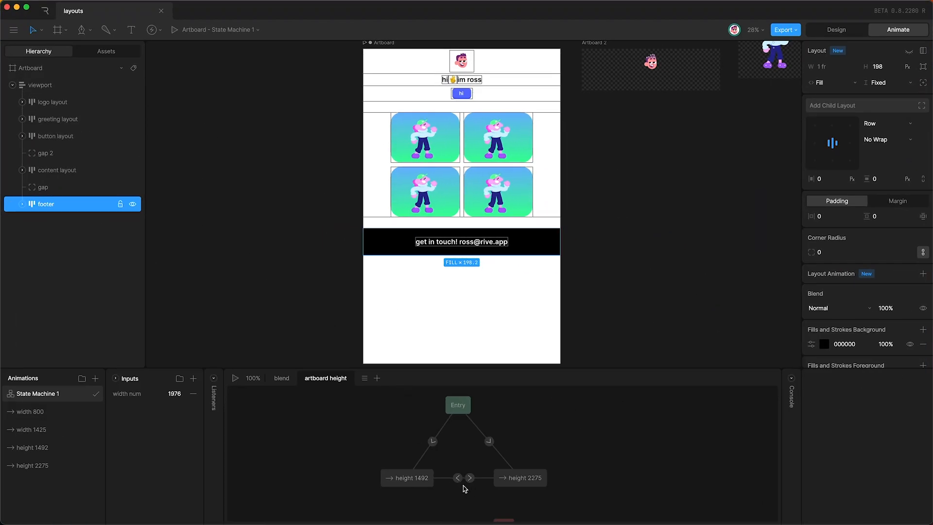
left_click(457, 477)
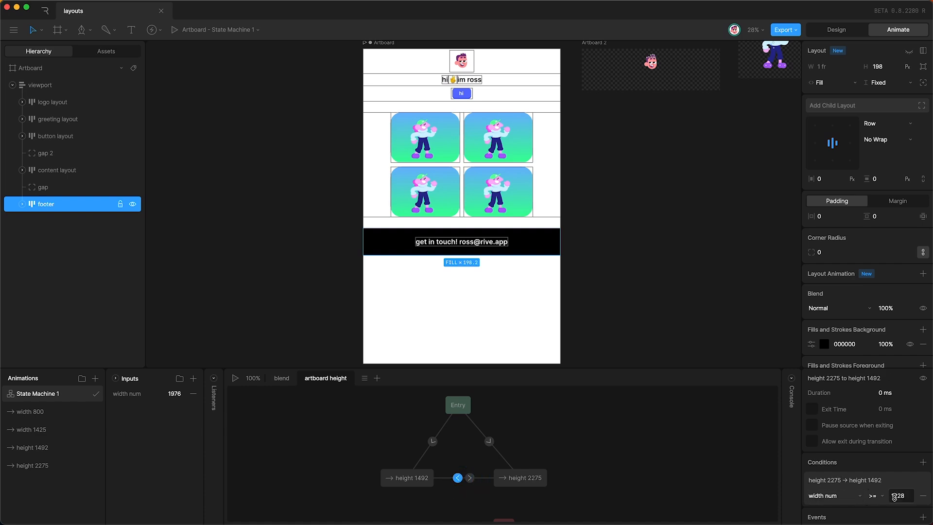
left_click(17, 6)
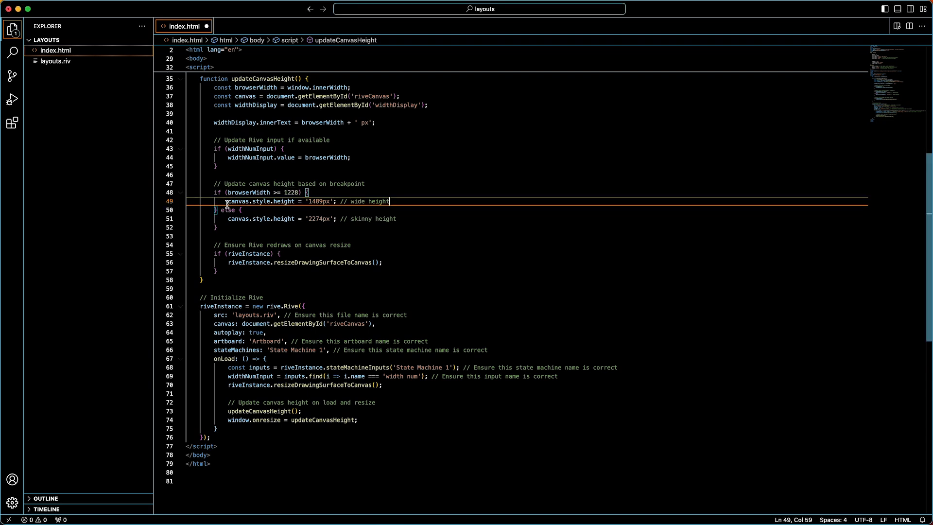
left_click_drag(225, 202, 319, 204)
left_click(319, 204)
double_click(319, 203)
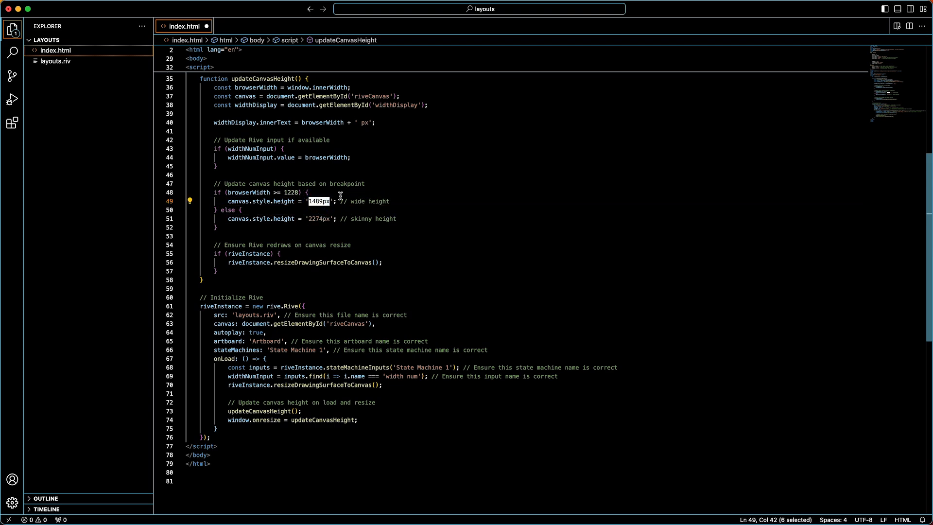
key("super+Tab")
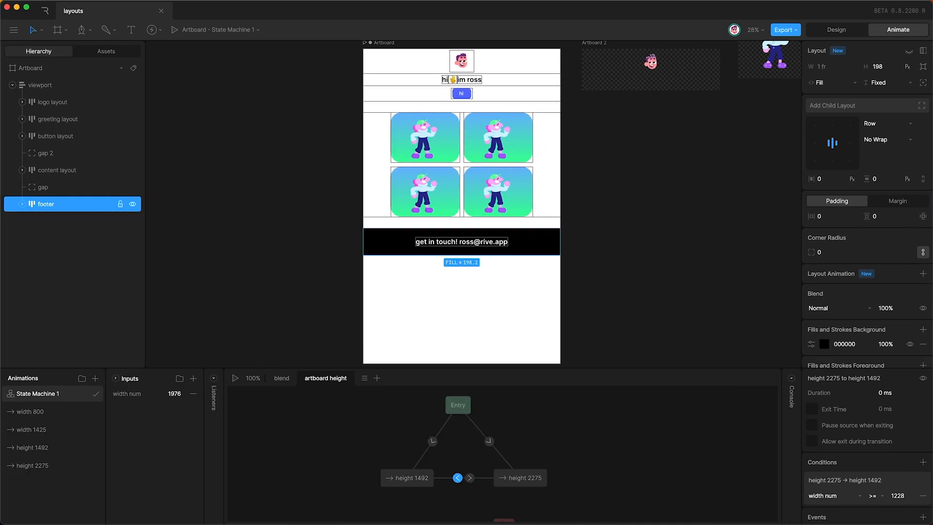
left_click(420, 482)
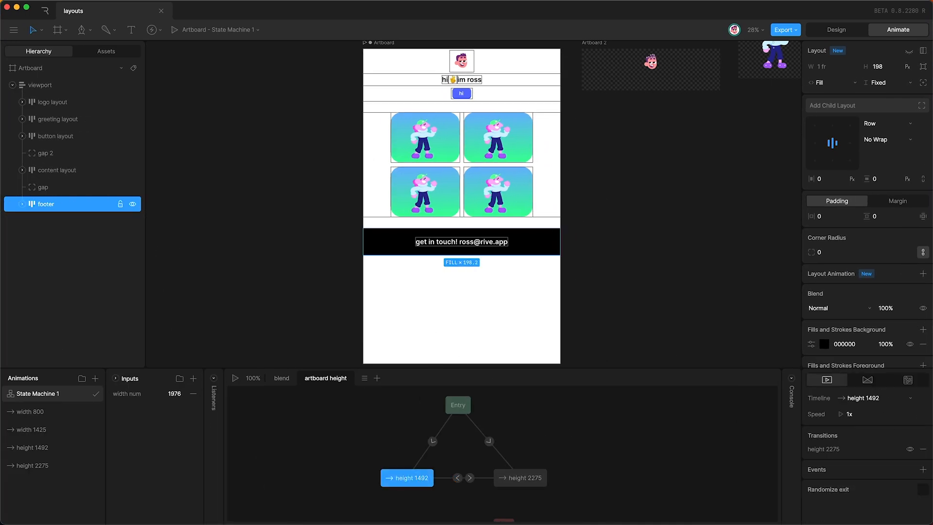
key("super+Tab")
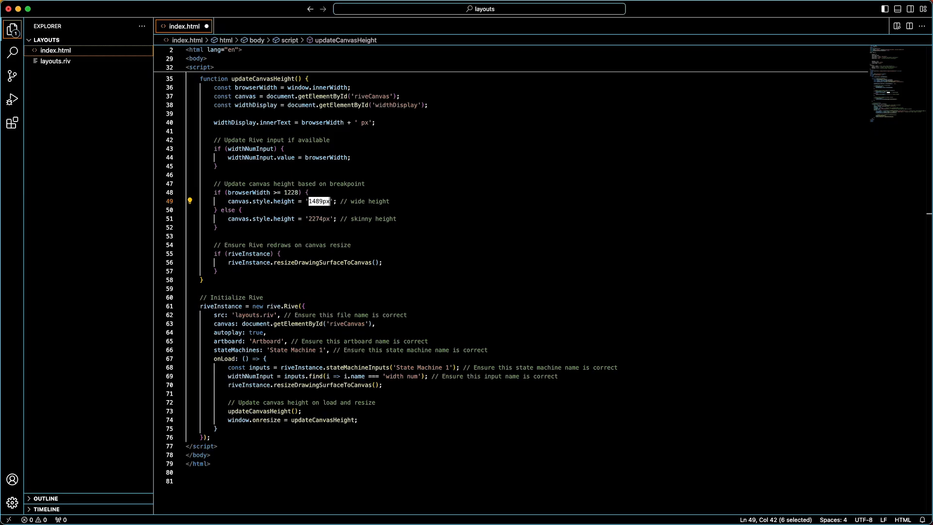
left_click(323, 200)
key("BackSpace")
key("BackSpace")
type("92")
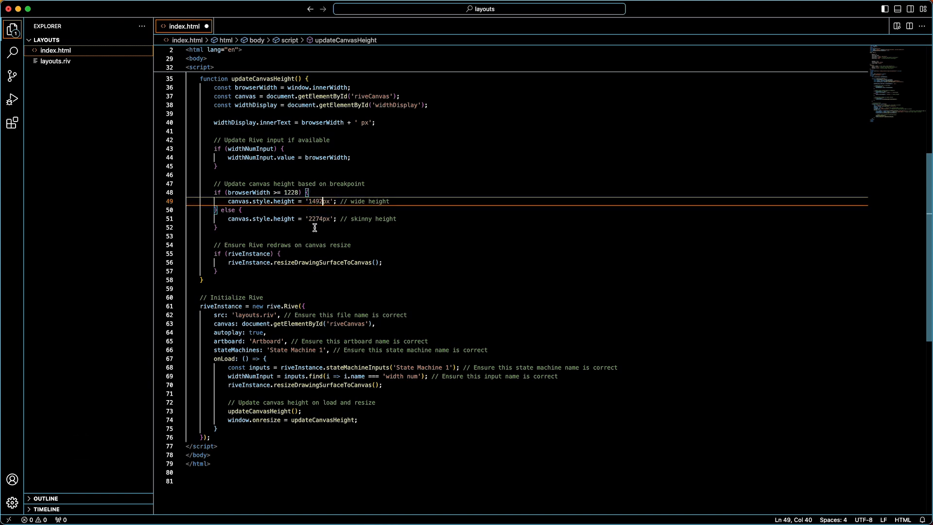
Step: Correct the skinny height on line 51 from 2274px to 2275px
double_click(313, 218)
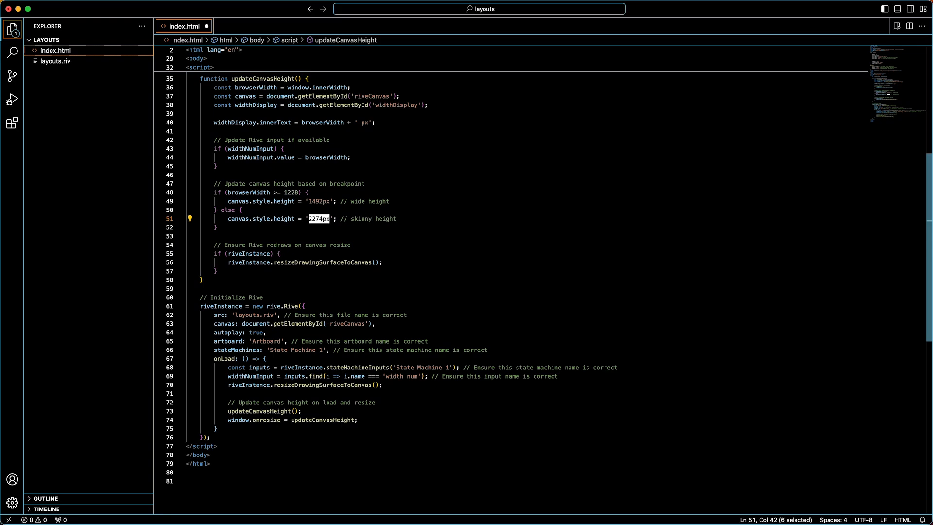
key("super+Tab")
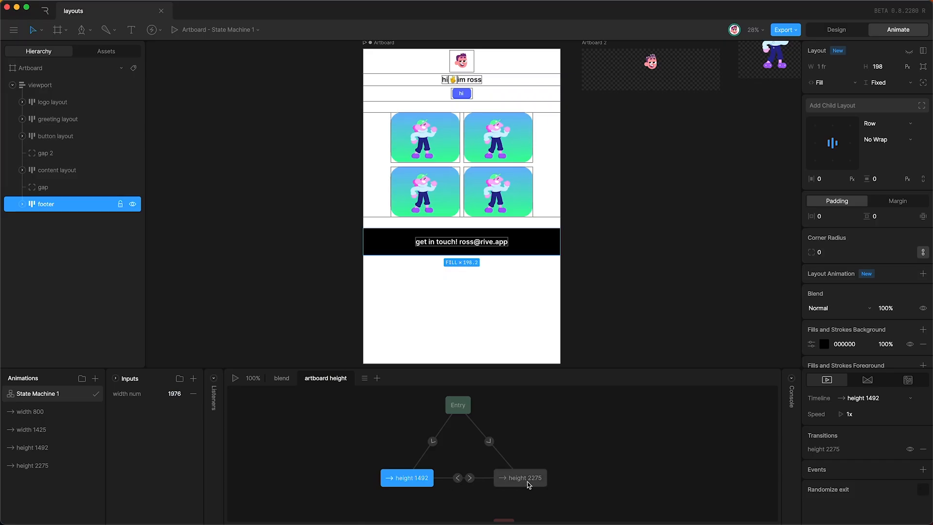
key("super+Tab")
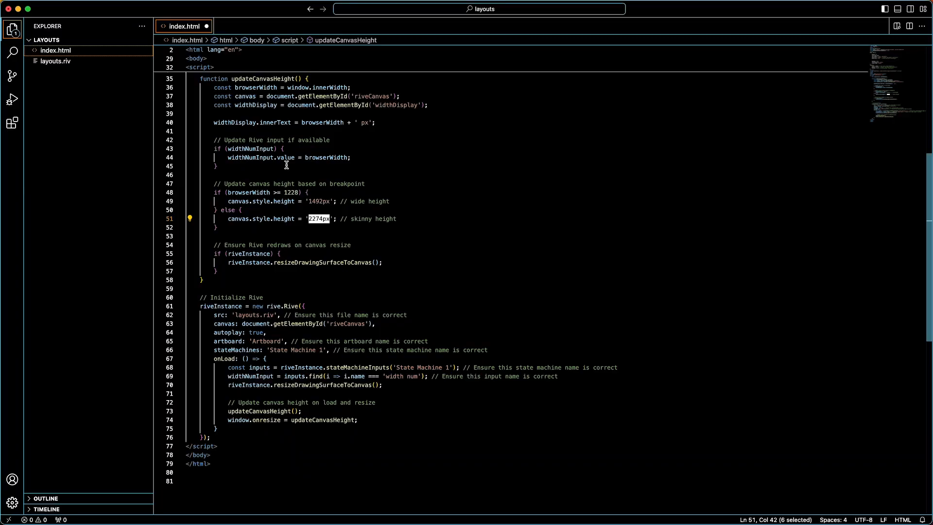
left_click(322, 219)
key("BackSpace")
type("5")
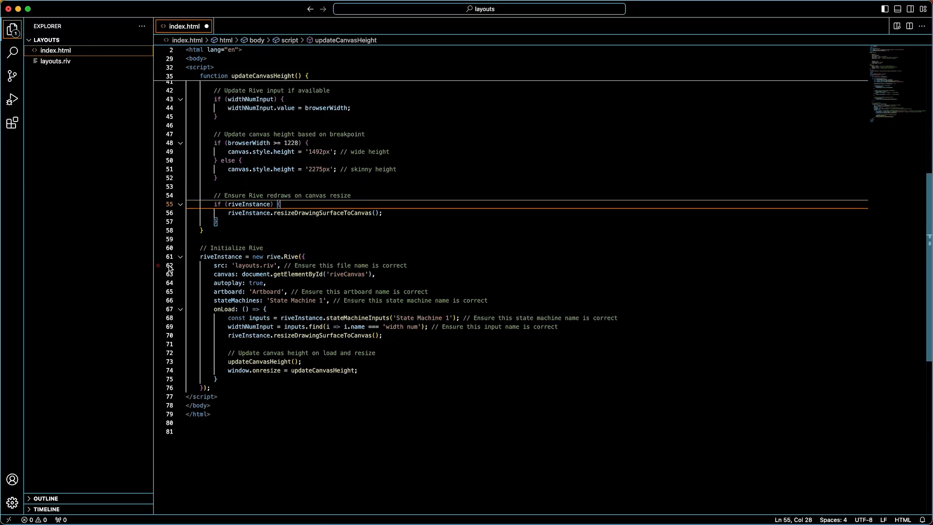
Step: Check index.html's layouts.riv source, artboard, 'State Machine 1' and 'width num' names against Rive, then save
double_click(260, 265)
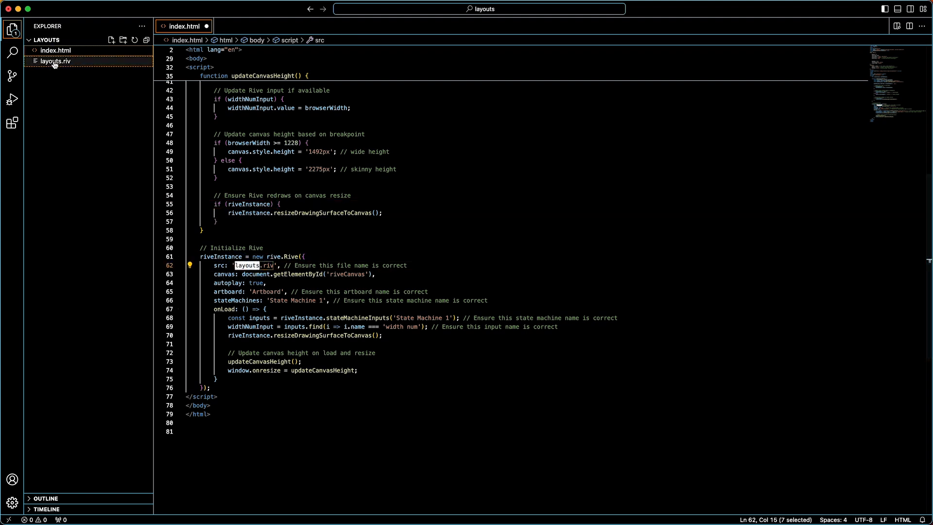
left_click(246, 299)
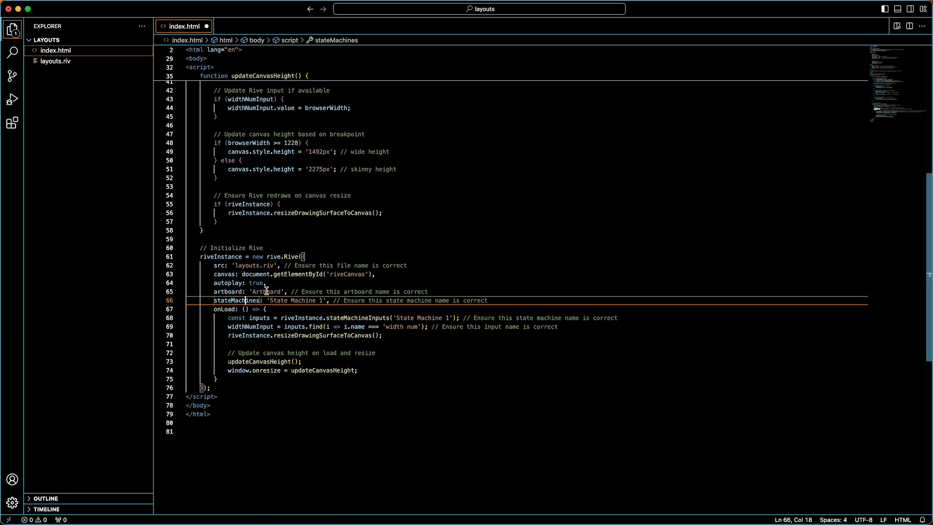
double_click(266, 291)
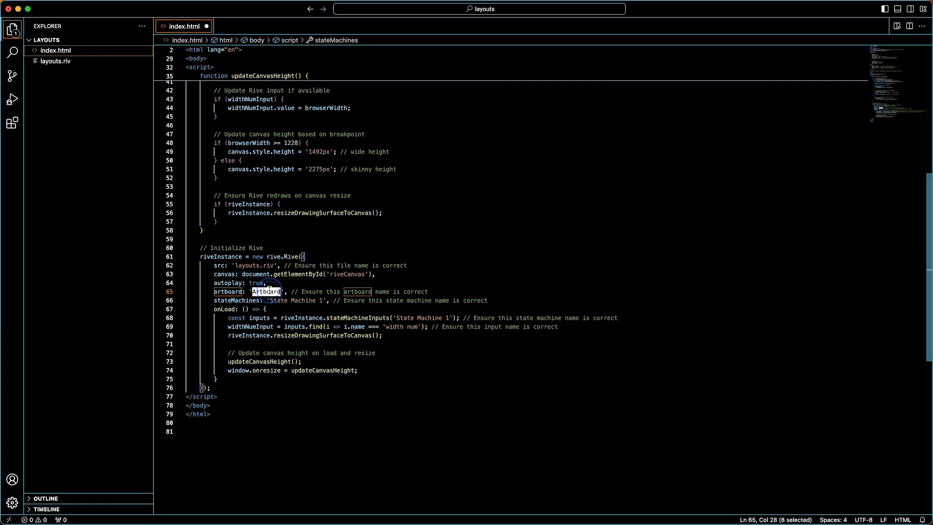
left_click(338, 524)
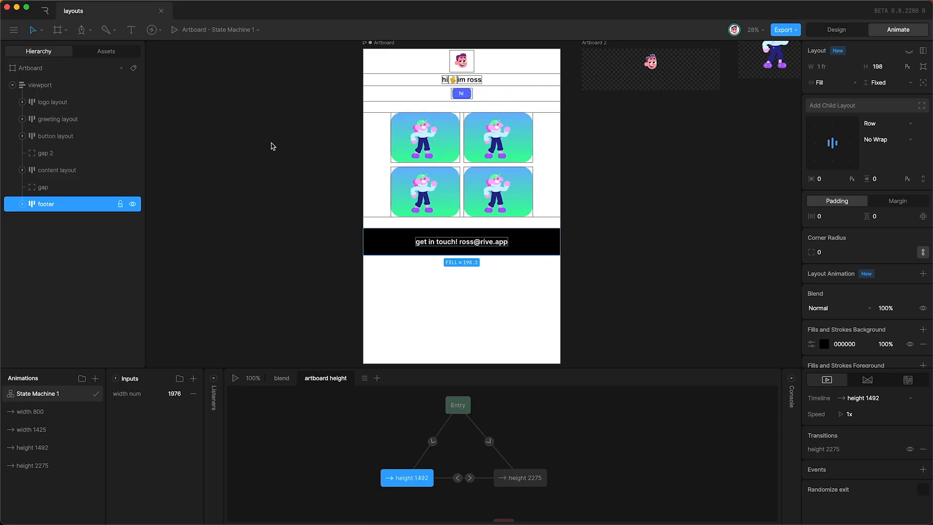
scroll(322, 129, "up", 3)
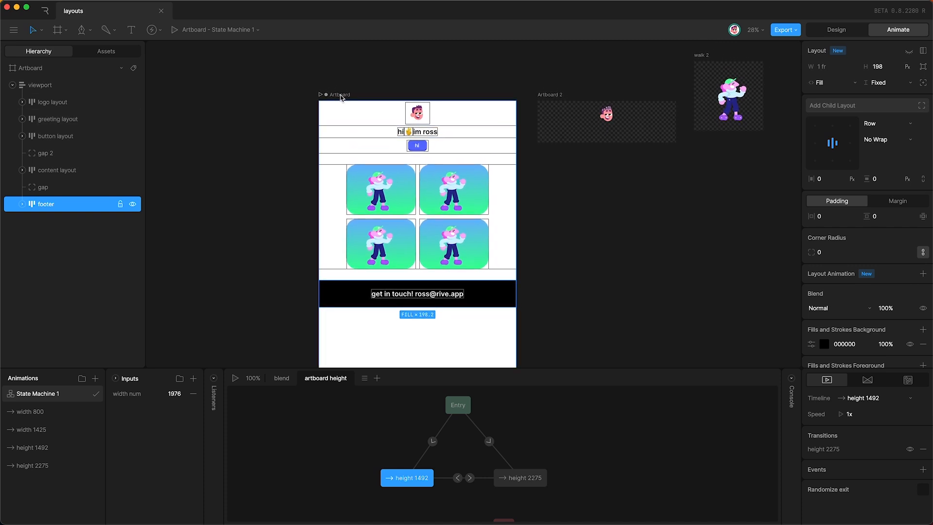
scroll(340, 96, "right", 3)
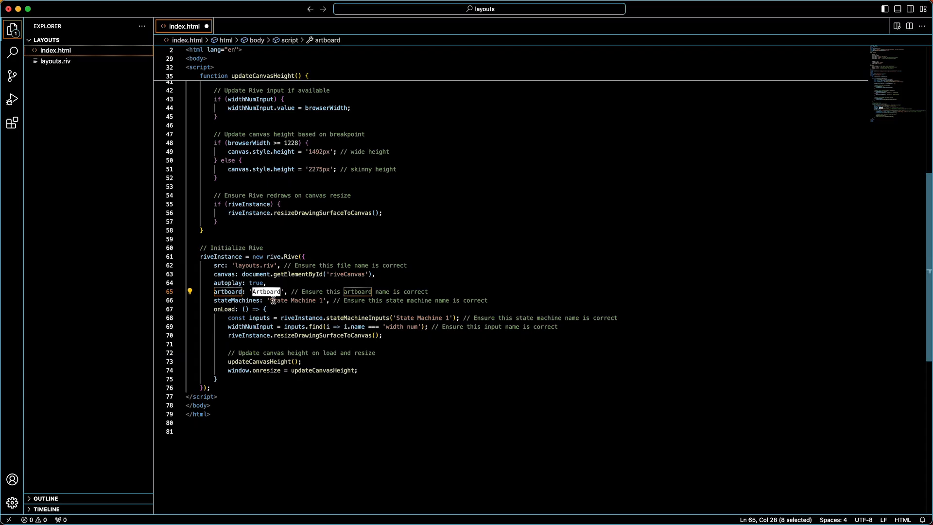
left_click_drag(270, 300, 323, 301)
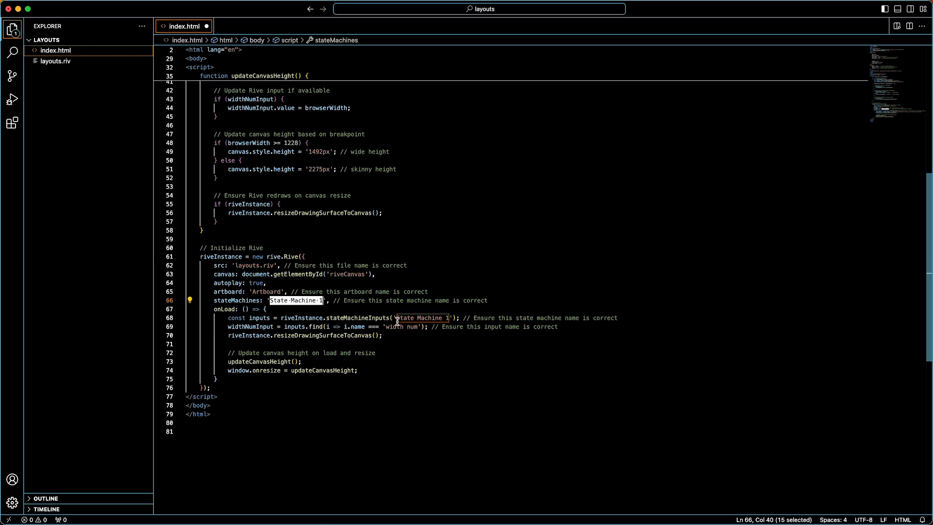
left_click_drag(397, 319, 448, 319)
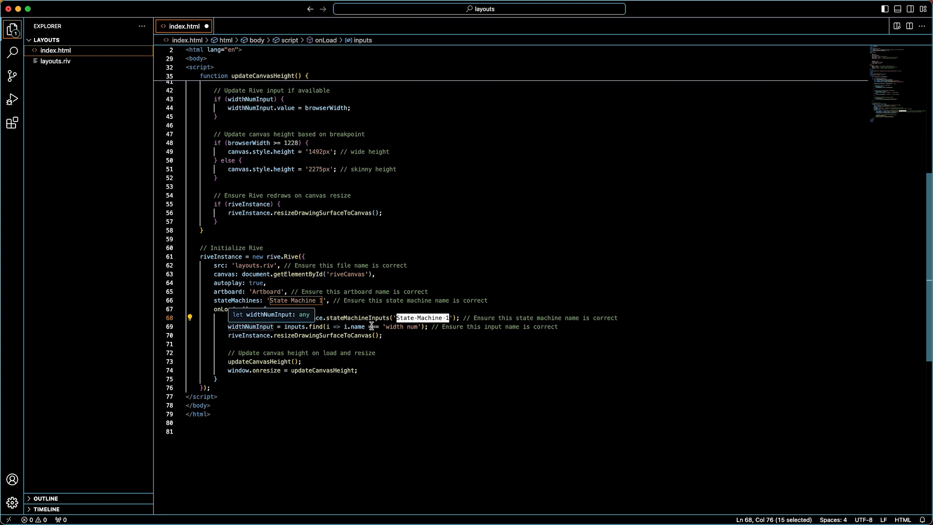
left_click_drag(386, 327, 416, 327)
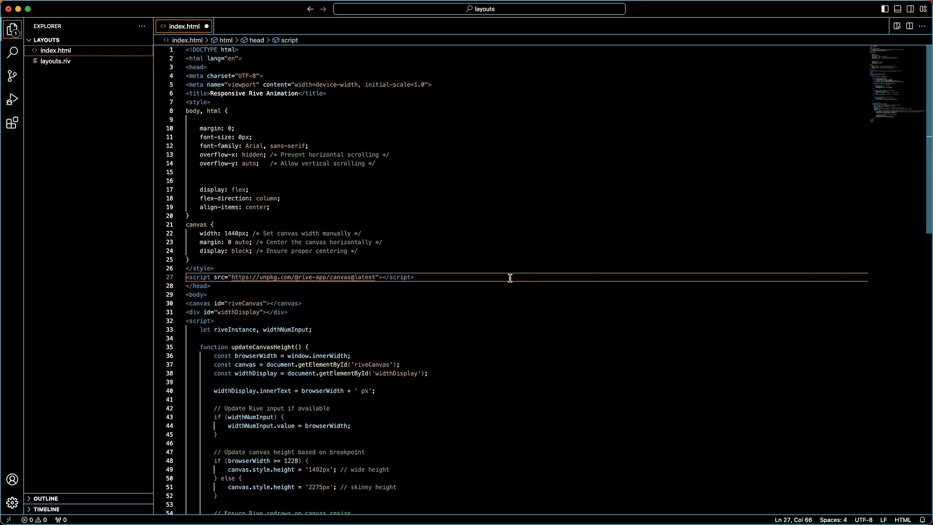
key("super+s")
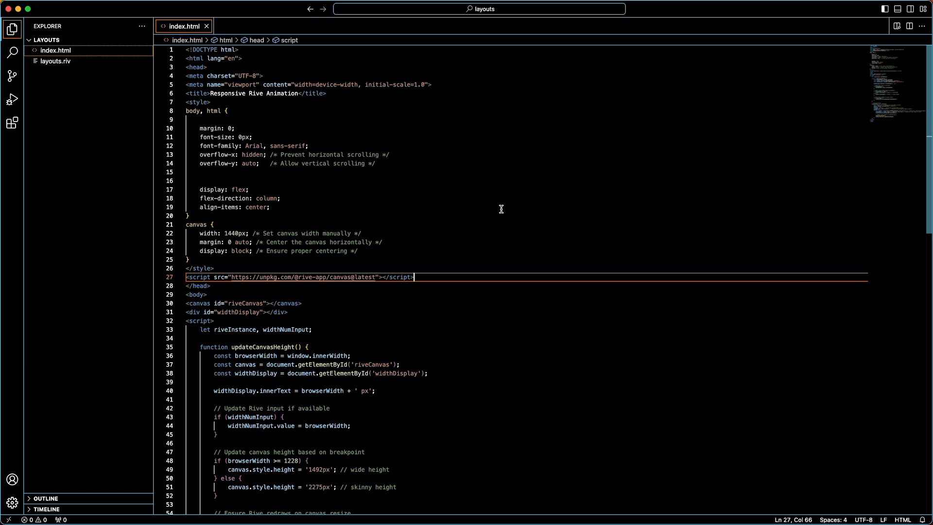
left_click(12, 124)
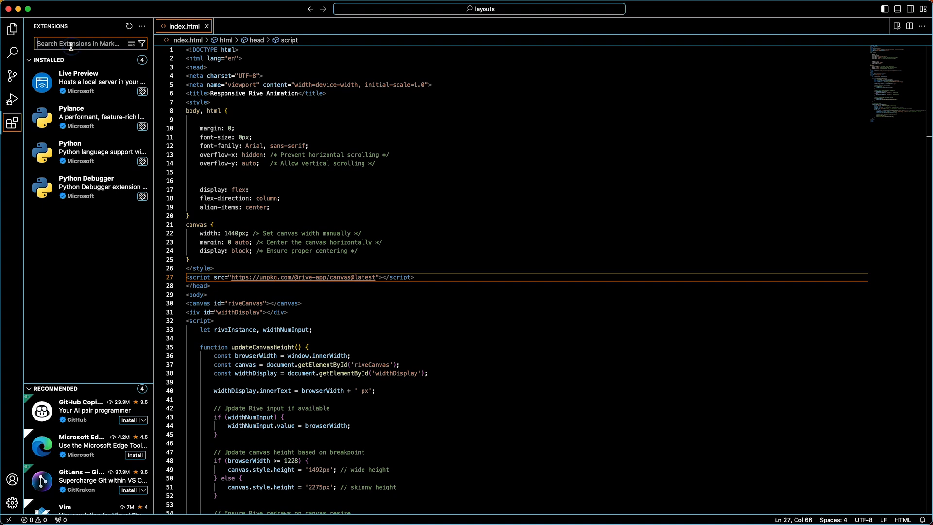
type("liver pre")
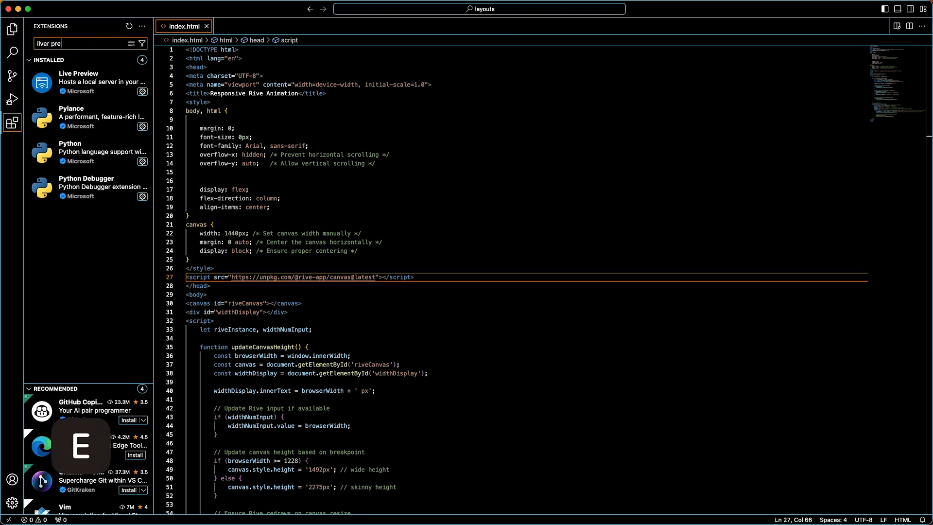
type("view")
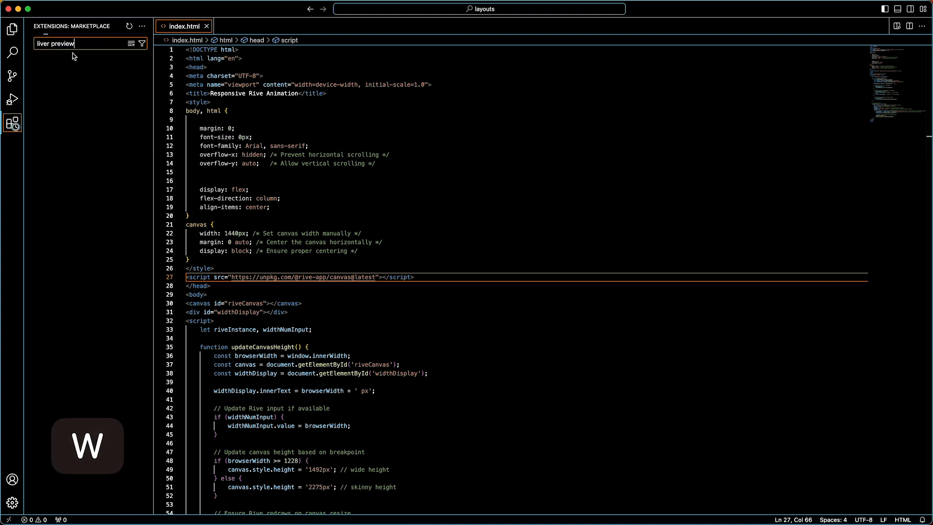
left_click(85, 350)
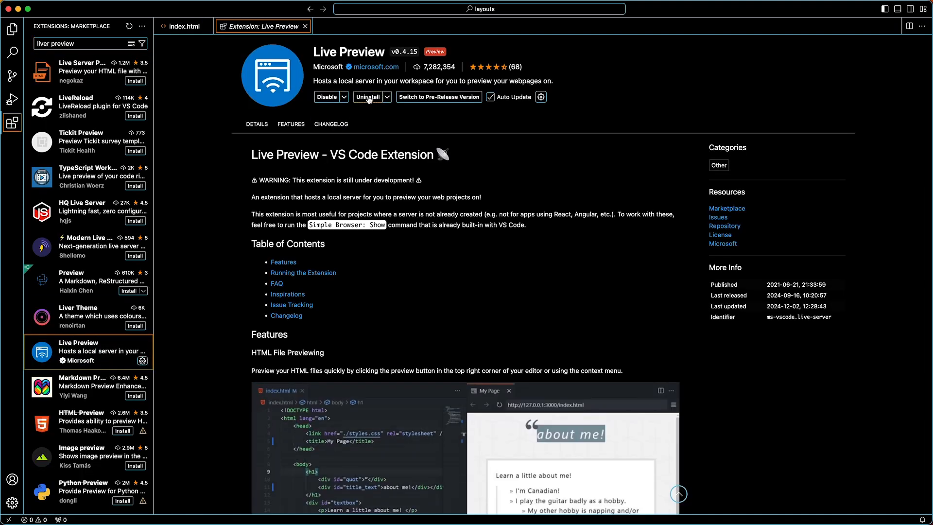
left_click(305, 27)
left_click(12, 29)
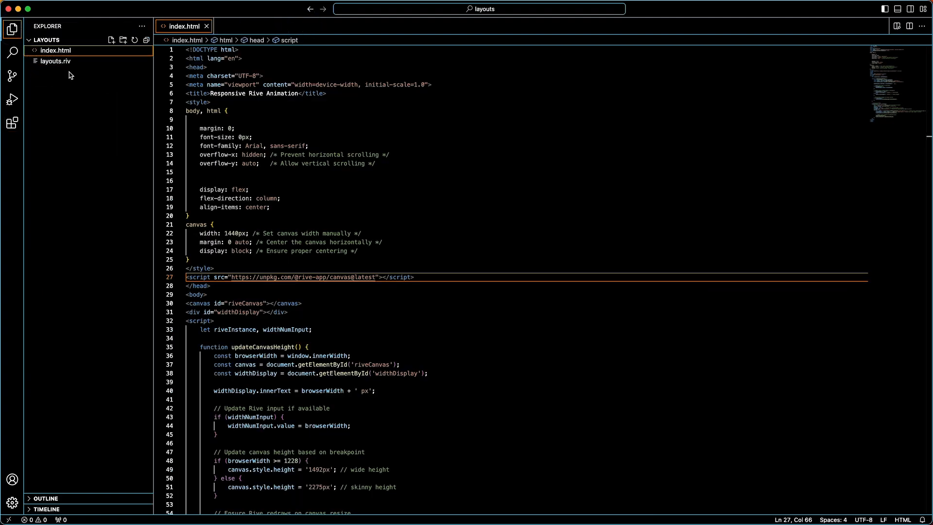
left_click(214, 224)
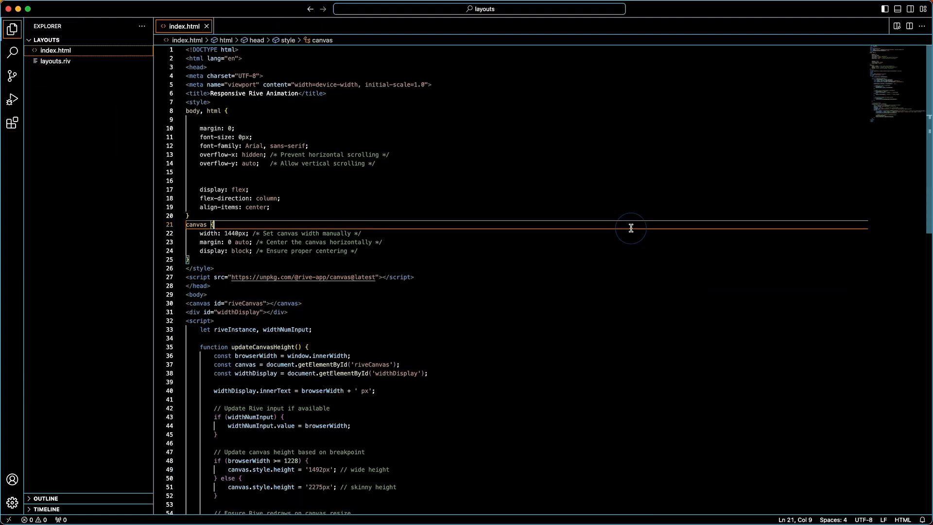
Step: Show index.html in Live Preview beside the code, resize the split, and scroll through header, cards and footer
left_click(896, 28)
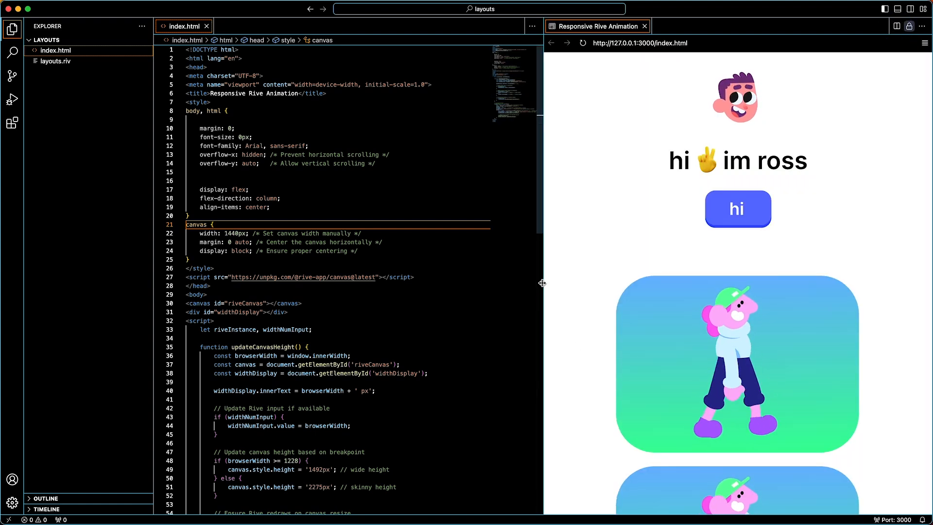
left_click_drag(543, 281, 271, 292)
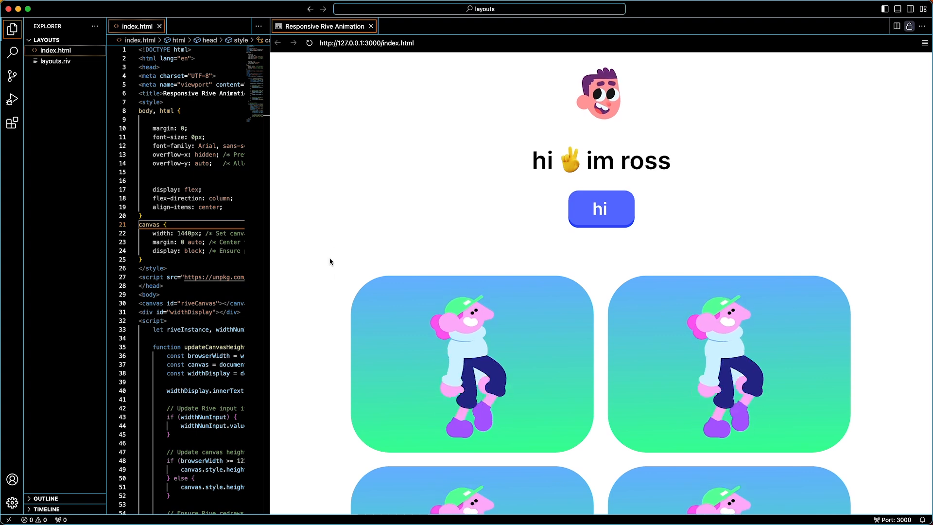
scroll(337, 277, "down", 5)
scroll(337, 278, "up", 5)
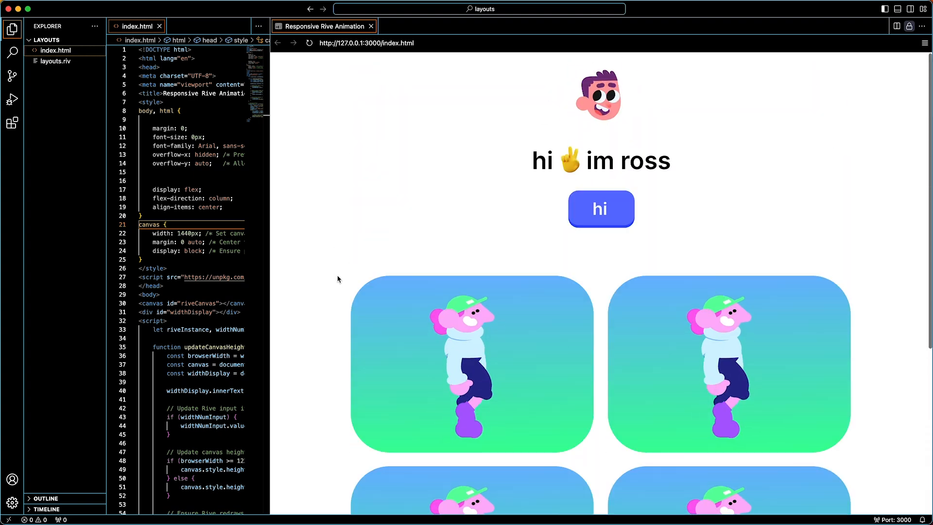
scroll(337, 278, "down", 5)
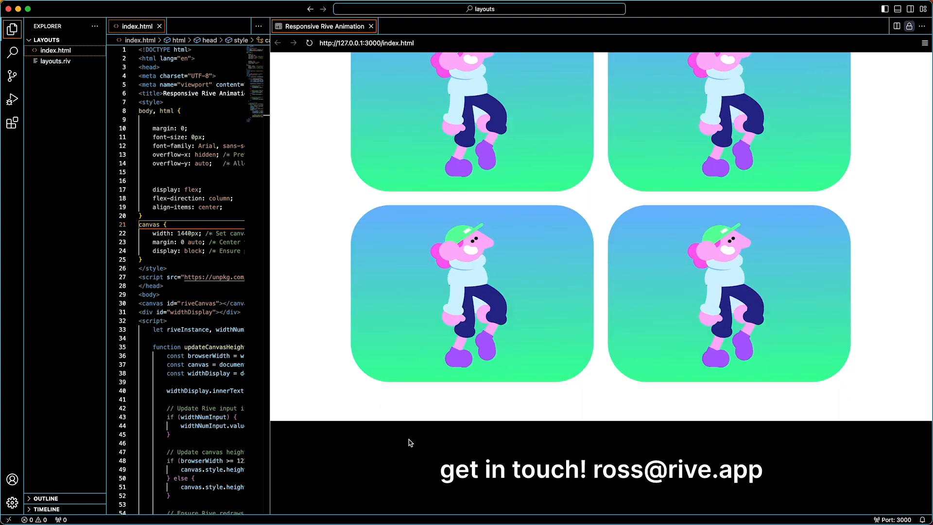
left_click_drag(270, 200, 443, 205)
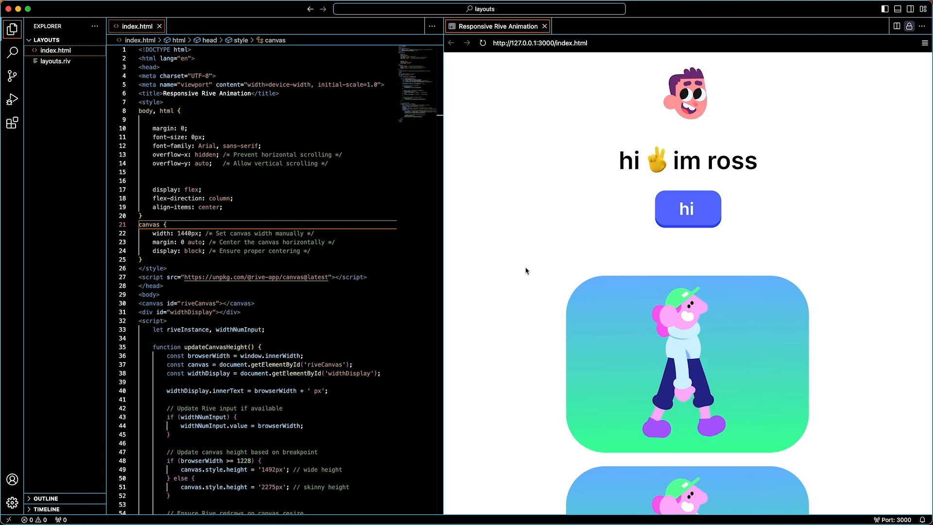
scroll(525, 270, "down", 5)
scroll(525, 270, "down", 10)
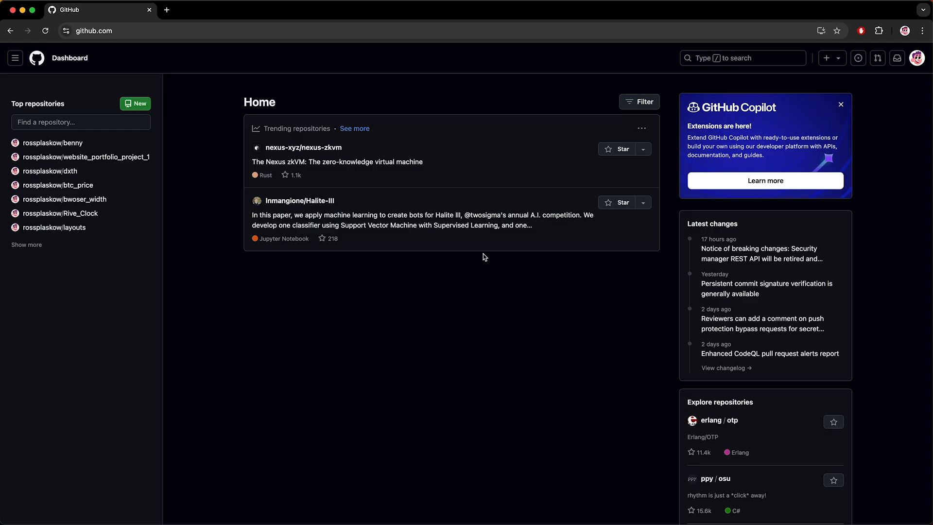
Step: Create a new public repository named layoutsssss
left_click(135, 102)
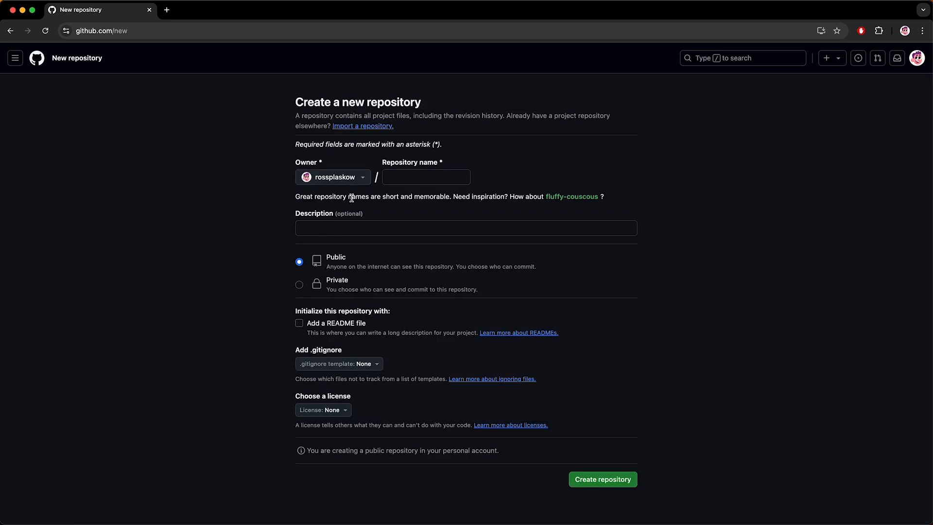
left_click(397, 181)
key("BackSpace")
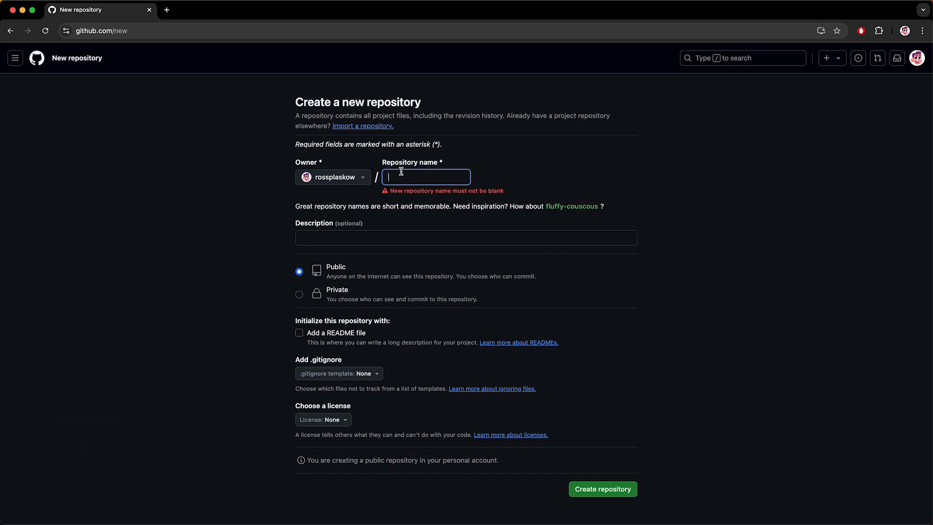
type("la")
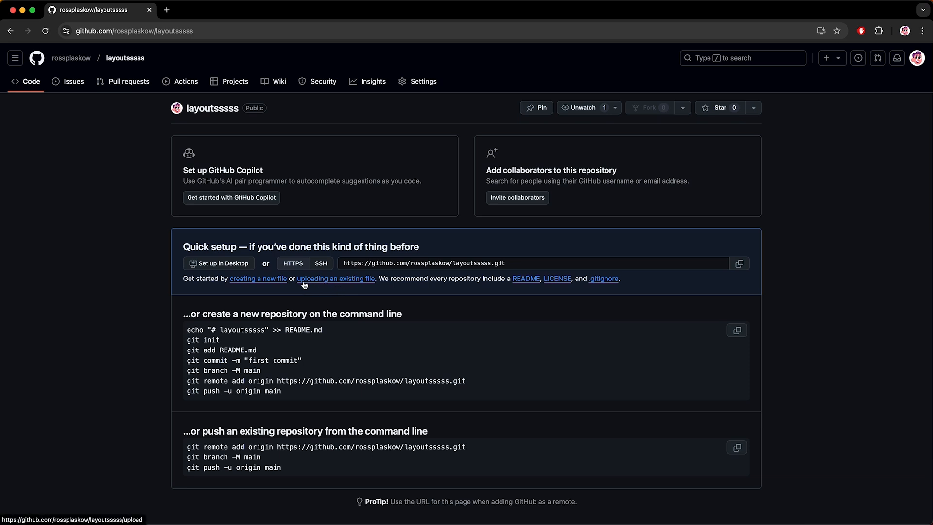
Step: Upload index.html and layouts.riv to the repository
left_click(340, 280)
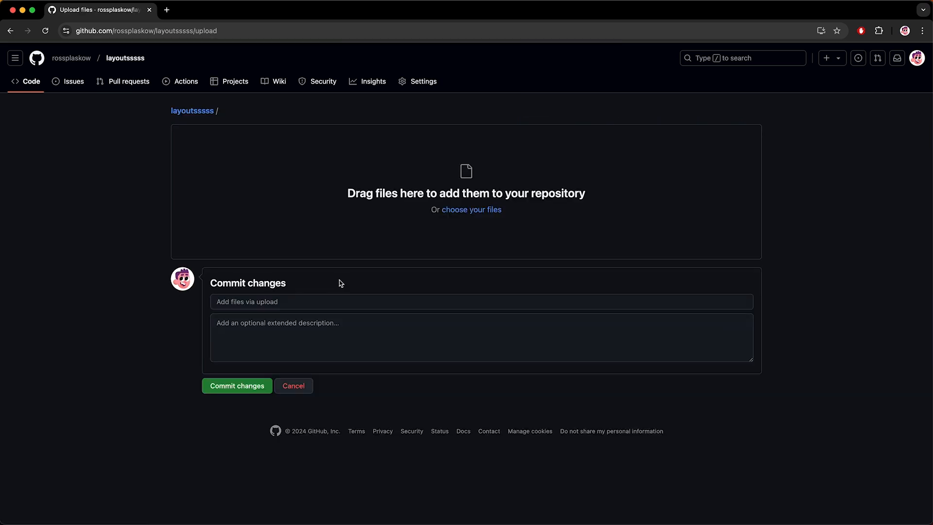
left_click(470, 209)
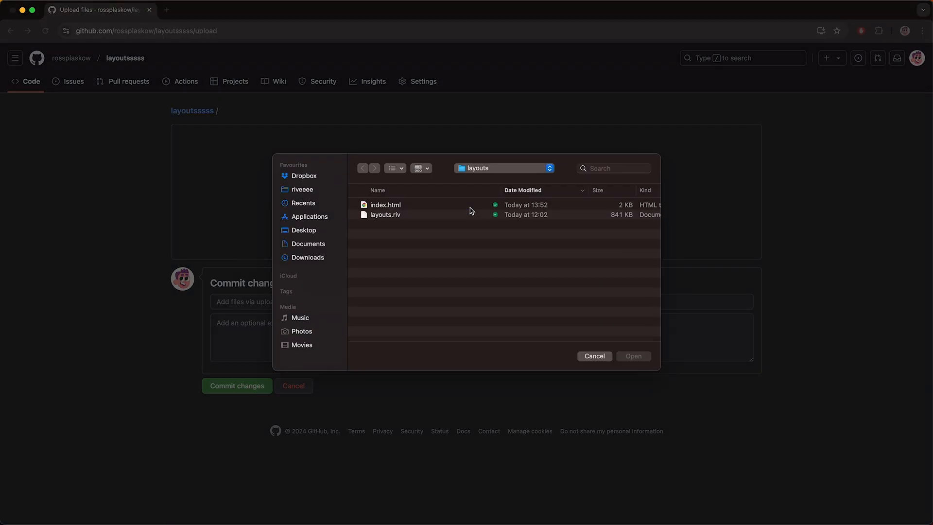
left_click(399, 207)
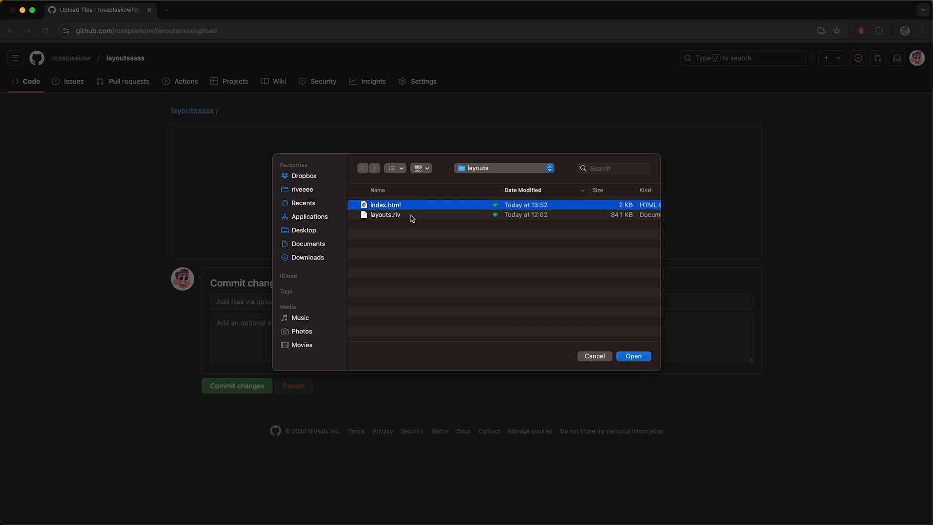
left_click(412, 215, "super")
key("Return")
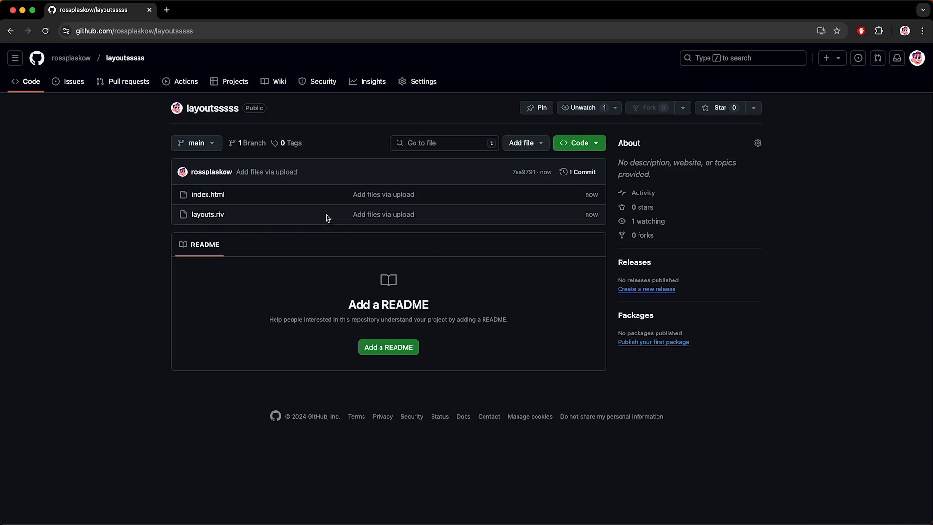
Step: Publish GitHub Pages from the main branch root and open the live site
left_click(423, 86)
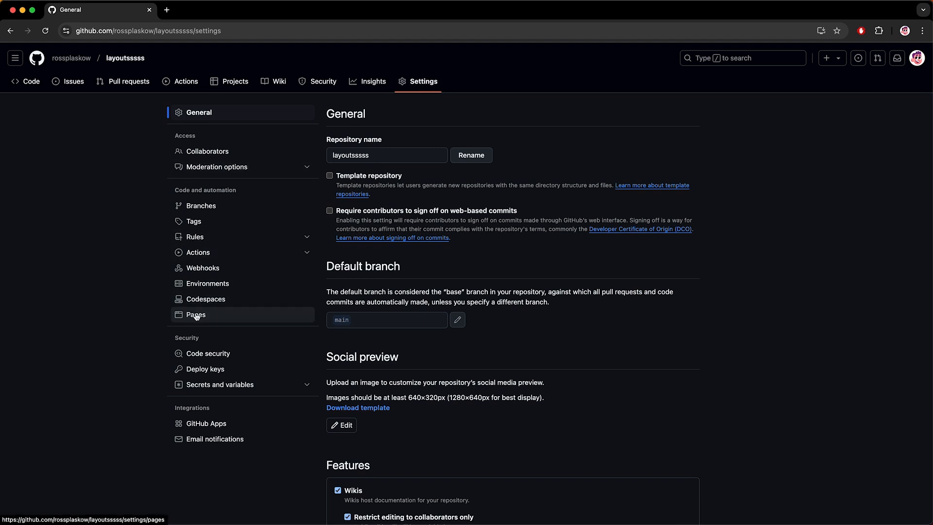
left_click(196, 316)
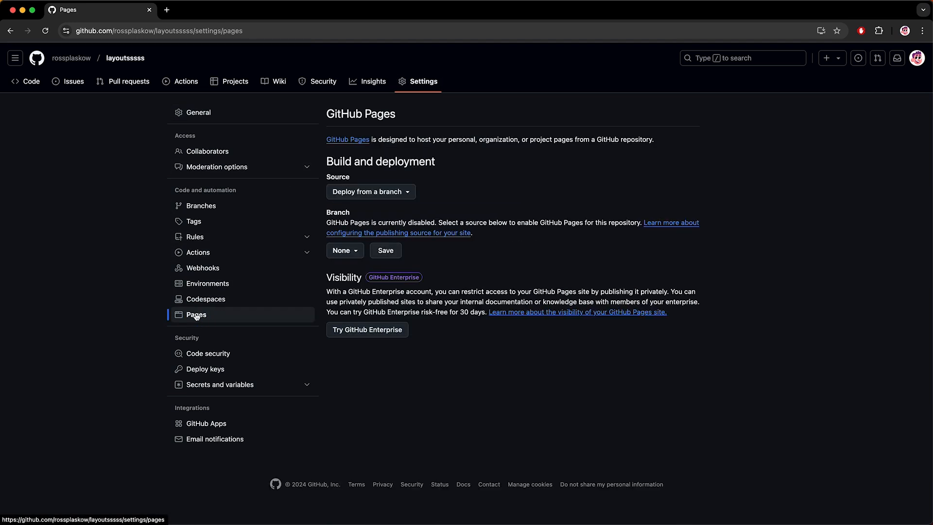
left_click(351, 253)
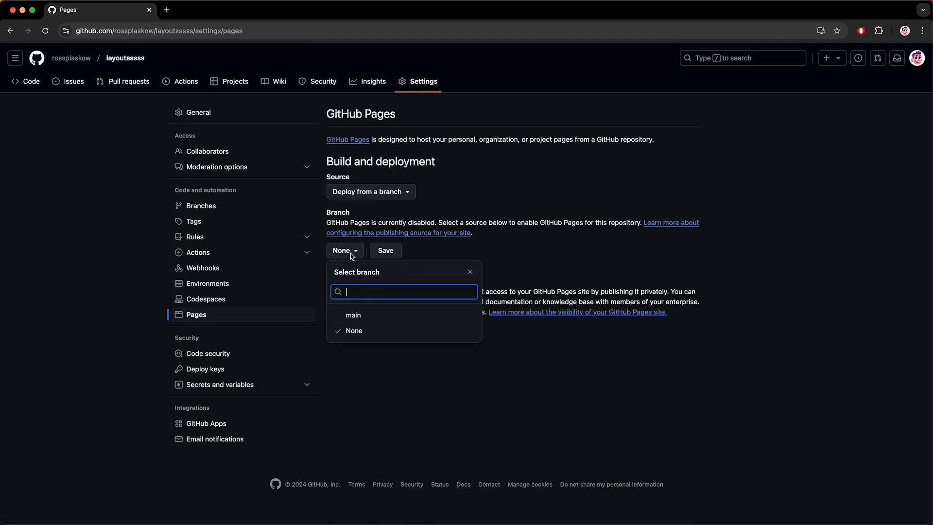
left_click(353, 316)
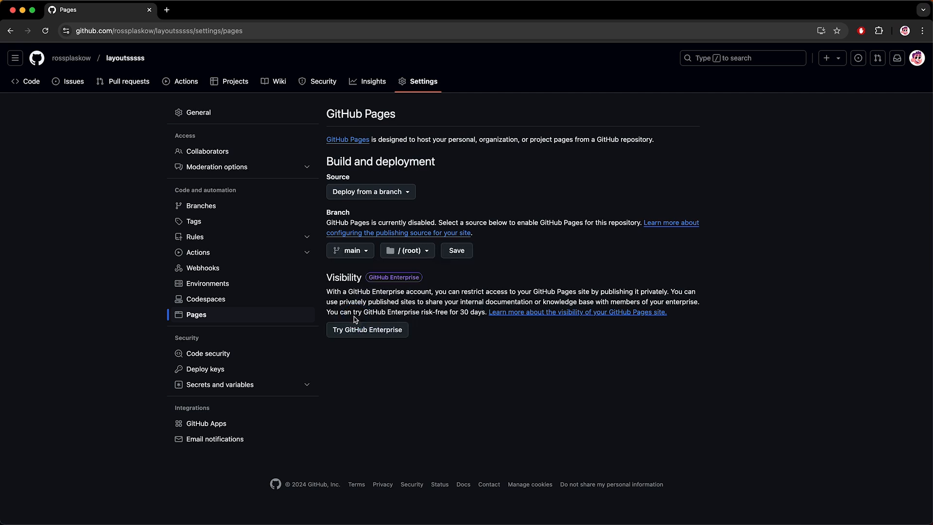
left_click(456, 251)
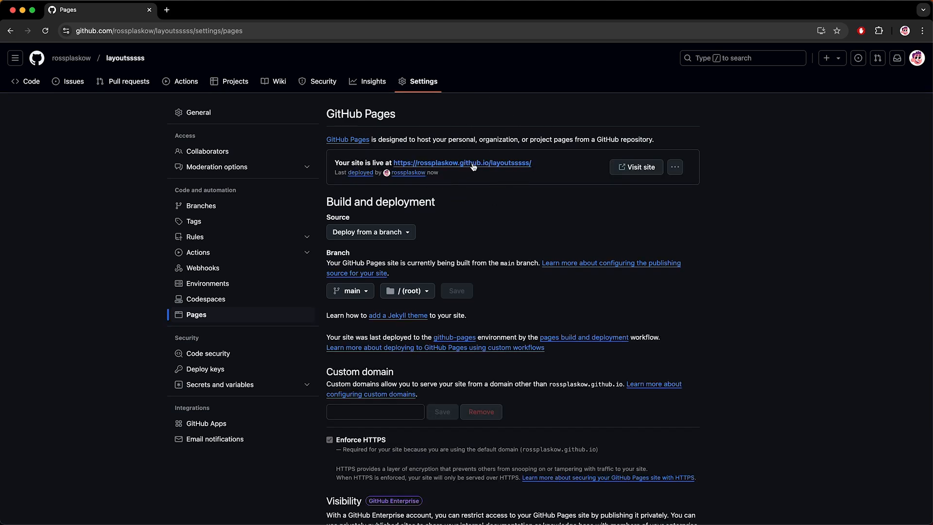
left_click(625, 170)
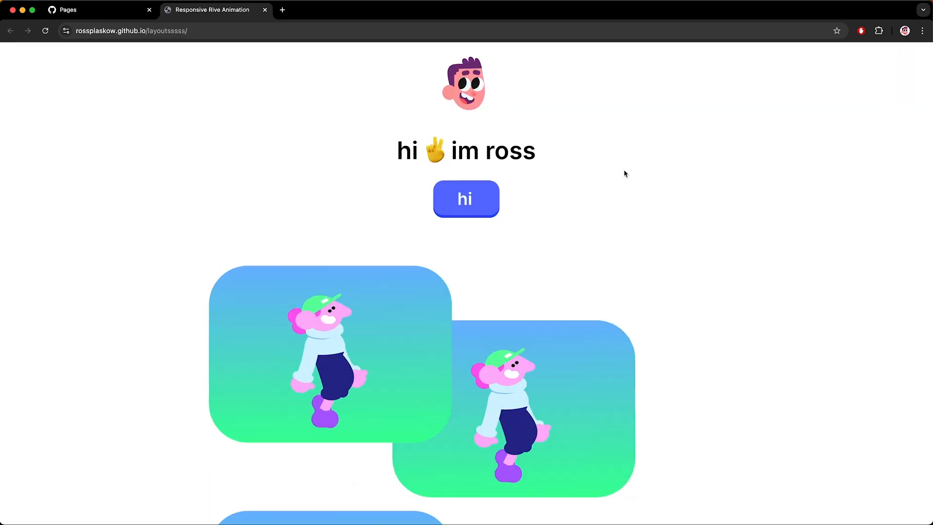
Step: Scroll the live site, then narrow the Chrome window and check that the cards stack into one column
scroll(342, 276, "down", 5)
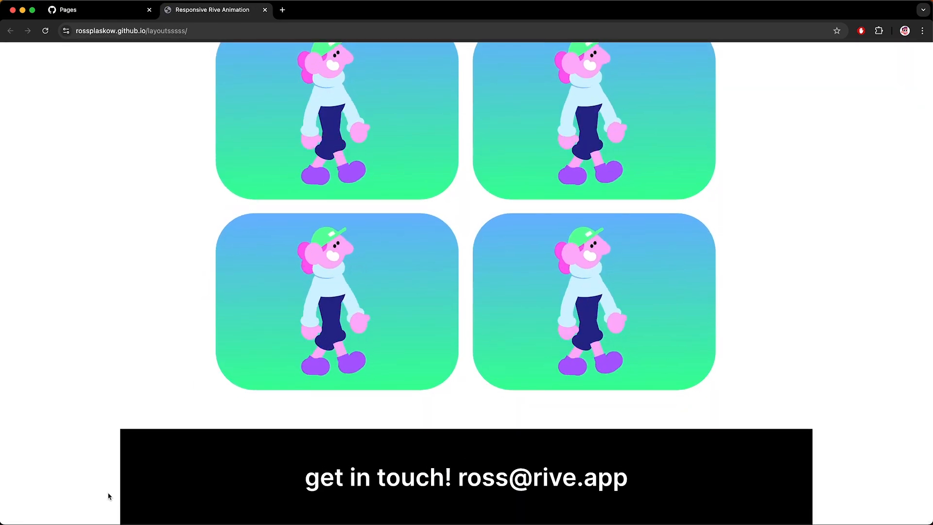
scroll(756, 264, "up", 5)
scroll(756, 264, "down", 5)
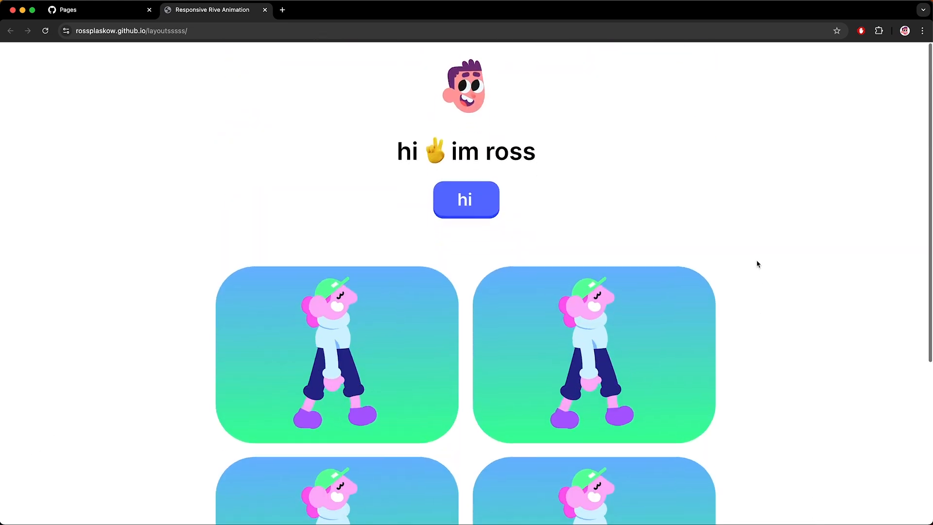
scroll(757, 263, "up", 5)
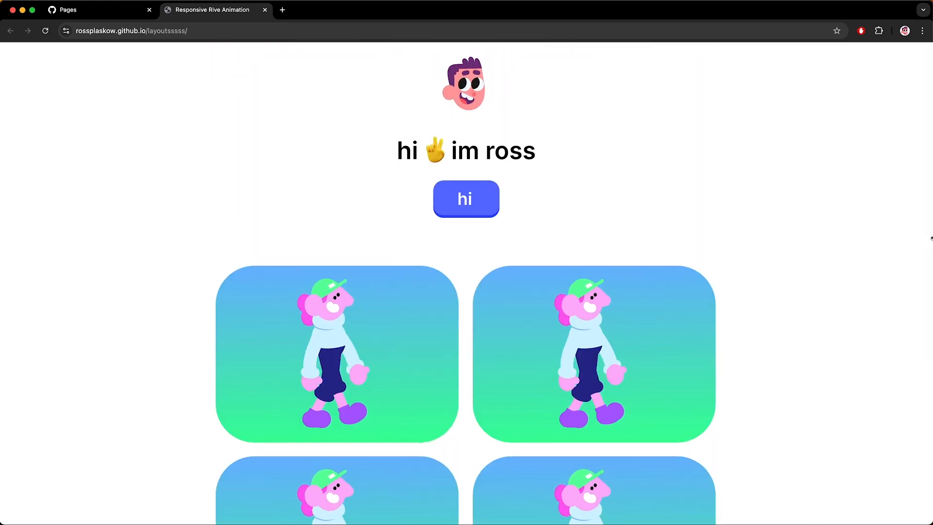
key("alt")
left_click_drag(931, 235, 718, 224)
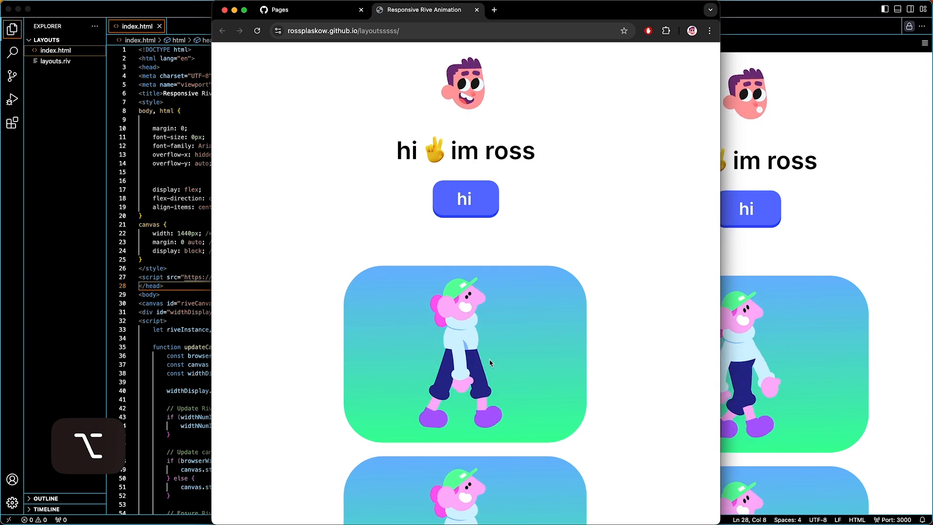
scroll(468, 362, "down", 5)
scroll(468, 362, "up", 5)
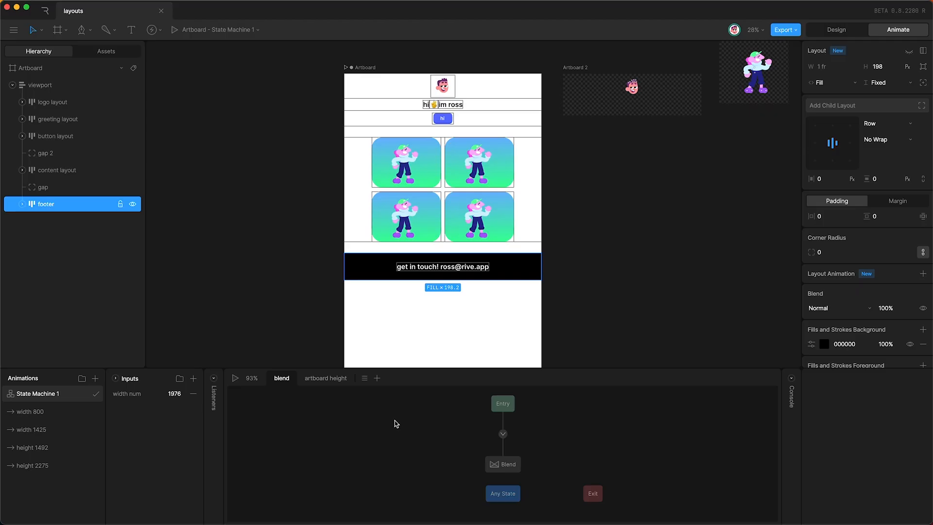
Step: Key the artboard width at W 4000 and rename the width 1425 animation to width 4000
left_click(55, 429)
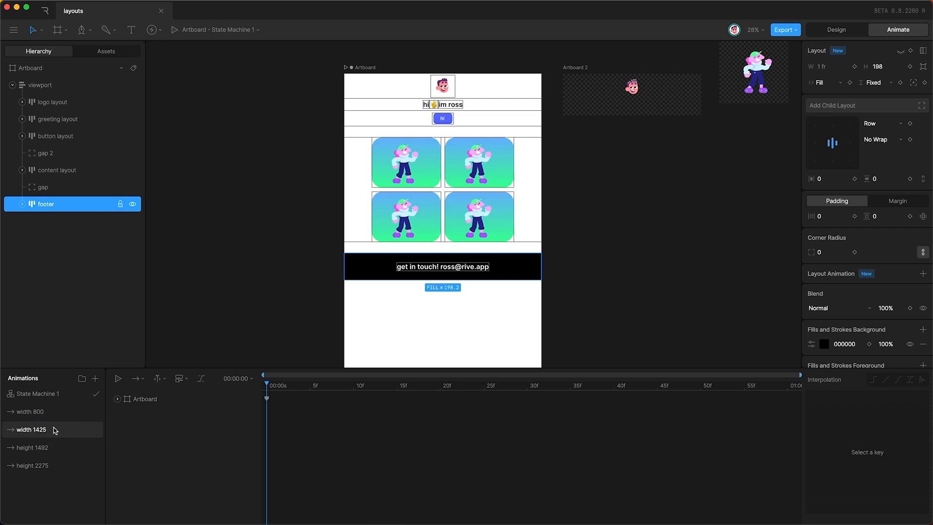
left_click(155, 397)
key("u")
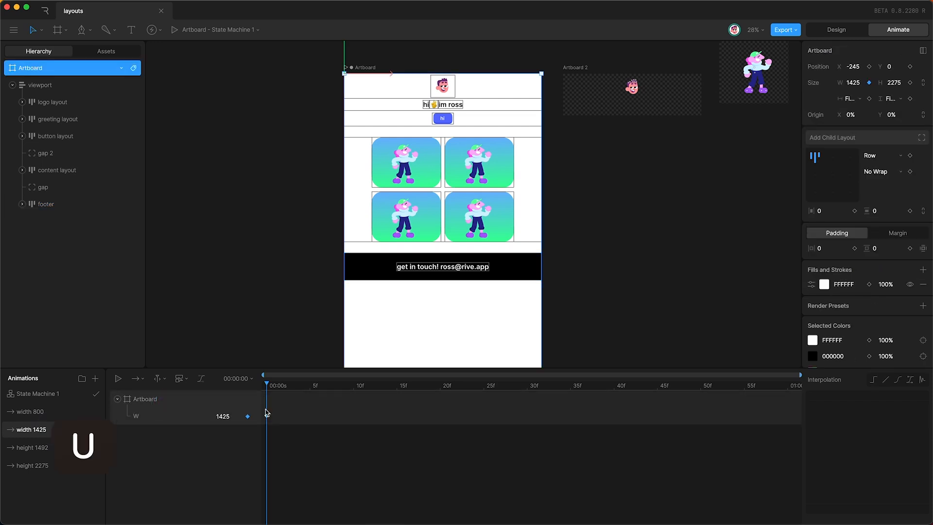
left_click(227, 417)
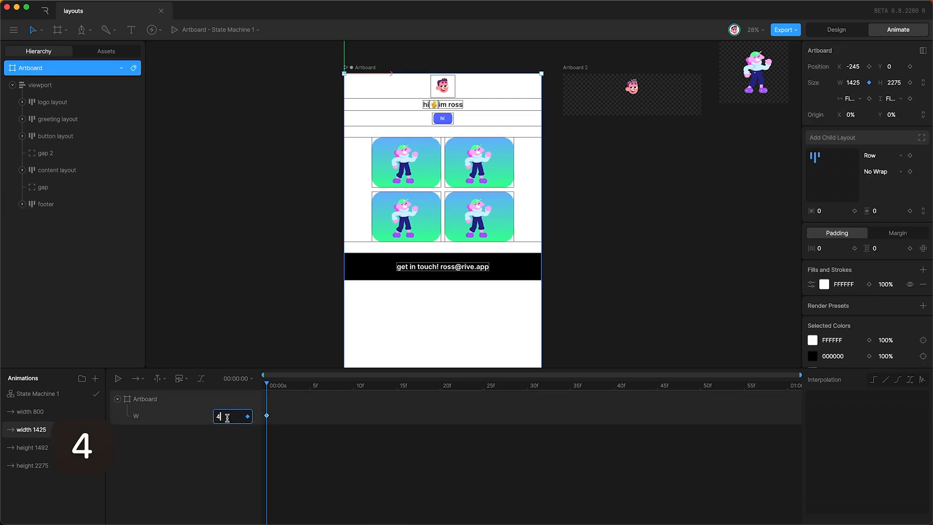
key("Return")
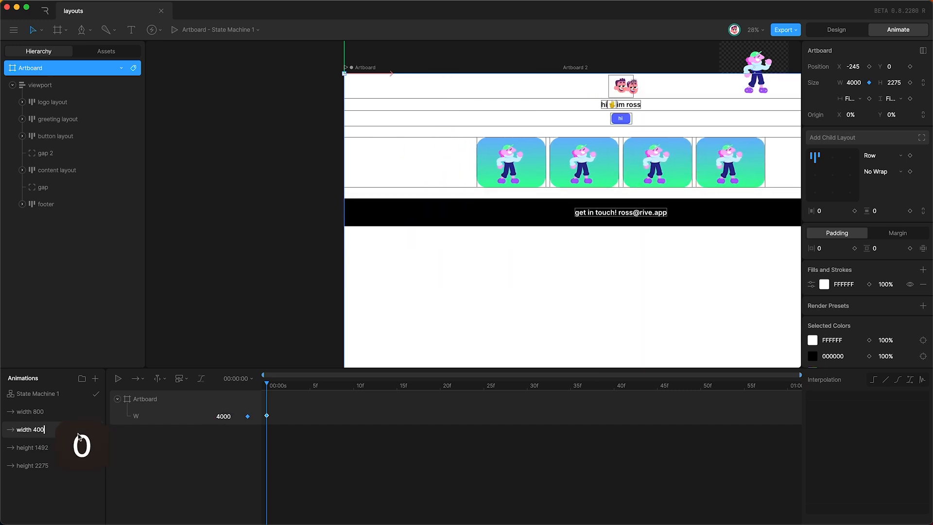
key("Return")
Step: Set the blend state's width 4000 value to 4000 and preview by raising width num
left_click(48, 393)
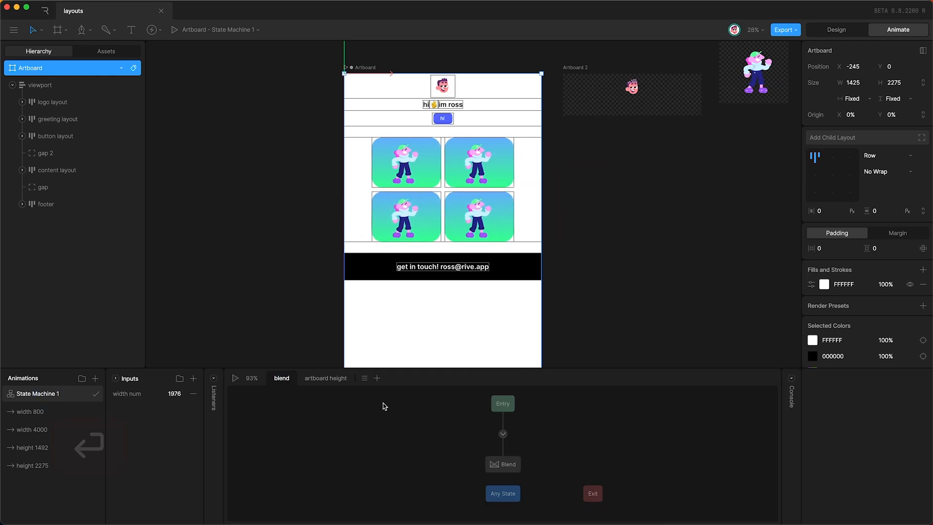
left_click(496, 467)
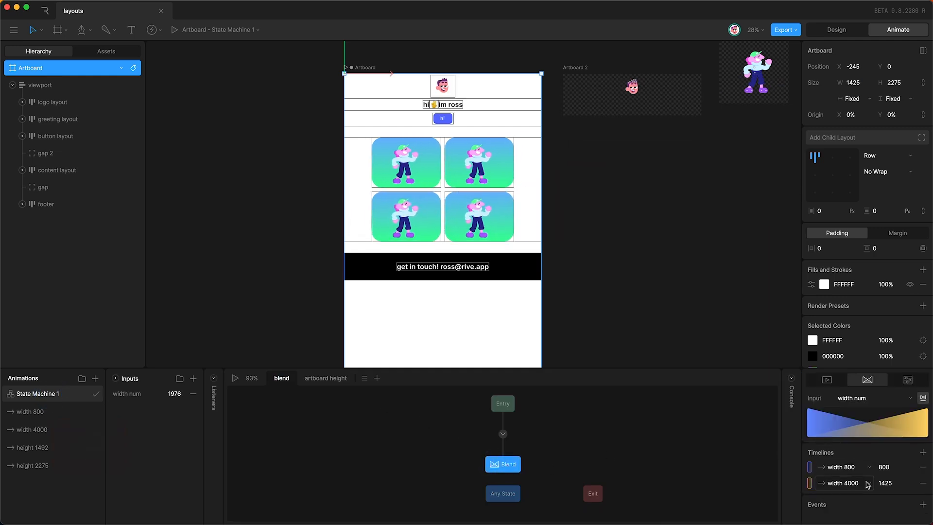
left_click(892, 483)
type("40")
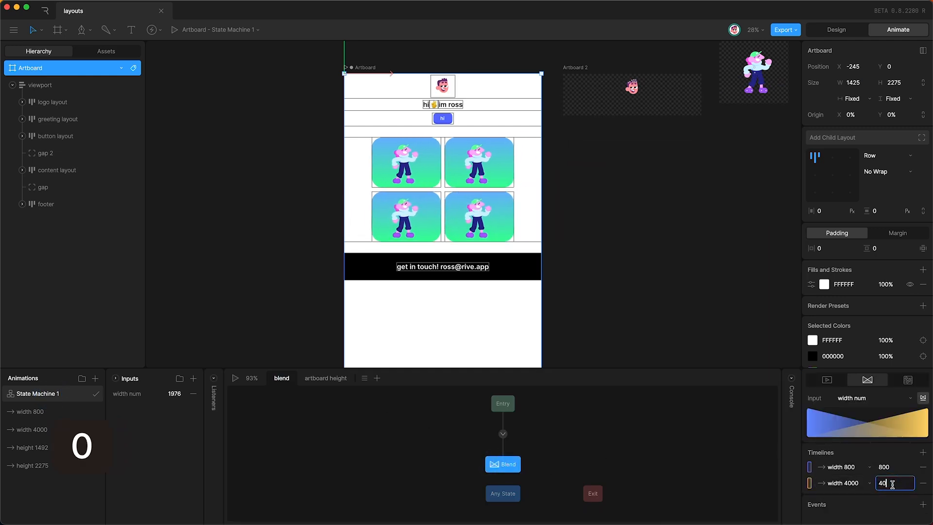
type("00")
key("Return")
left_click(610, 442)
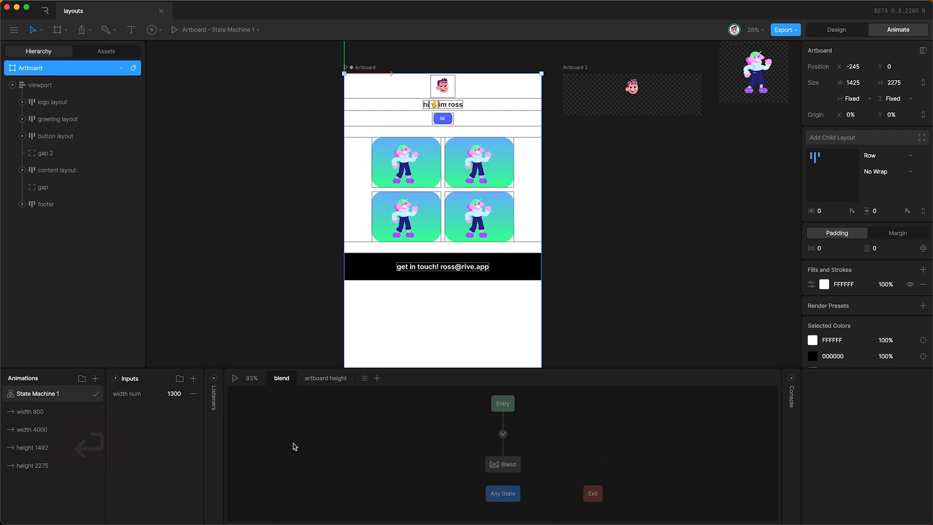
key("space")
left_click_drag(173, 393, 170, 309)
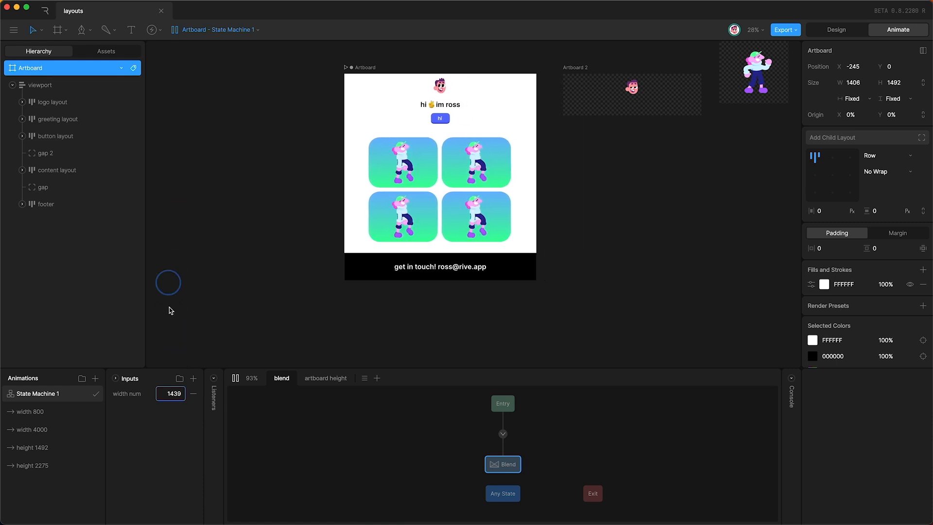
key("space")
Step: Export the file as layouts.riv, overwriting the existing one
left_click(781, 30)
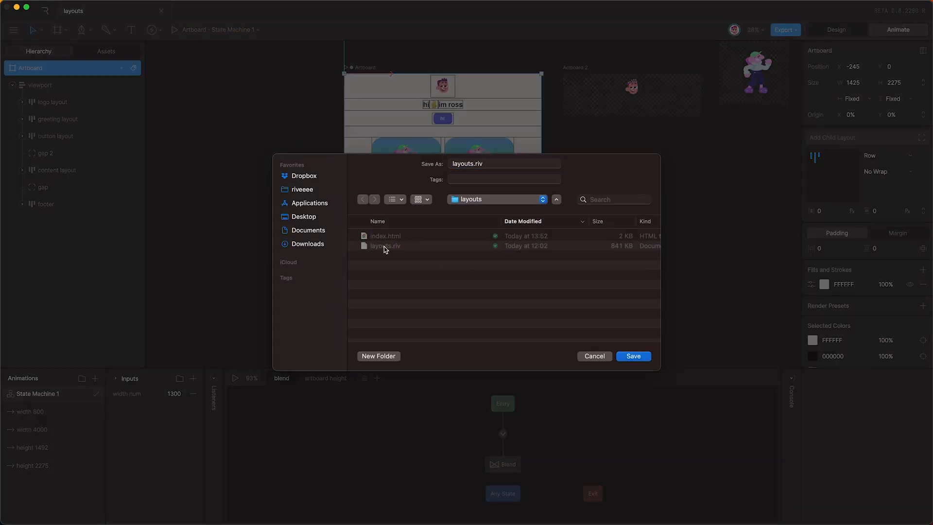
left_click(630, 357)
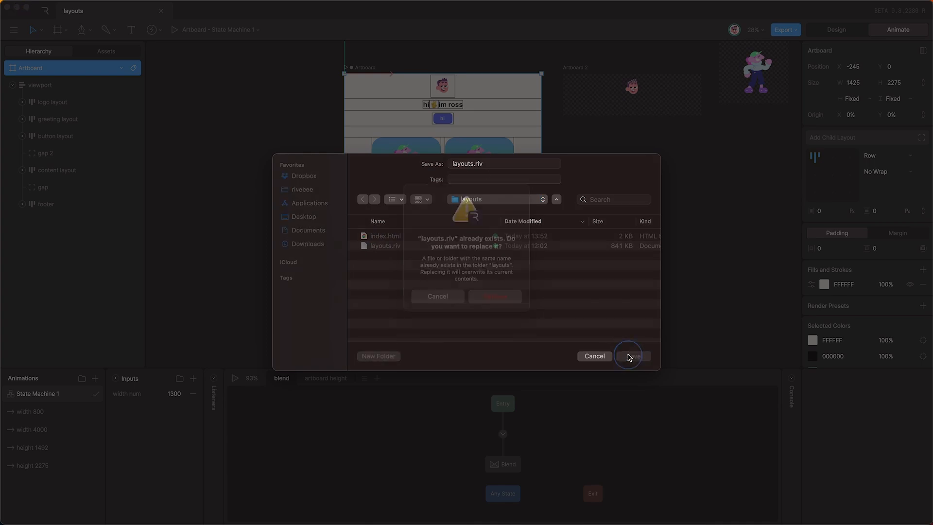
left_click(486, 313)
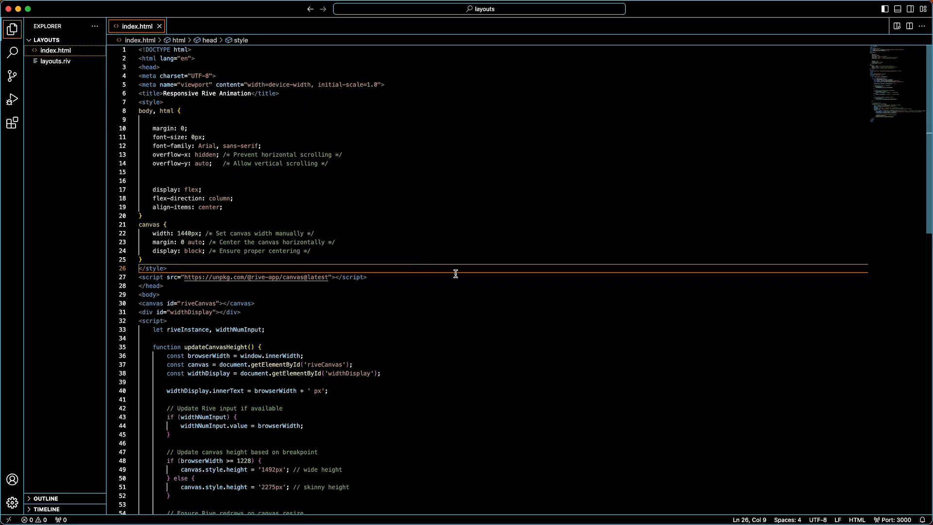
Step: Save index.html in Visual Studio Code
left_click(367, 258)
left_click(420, 234)
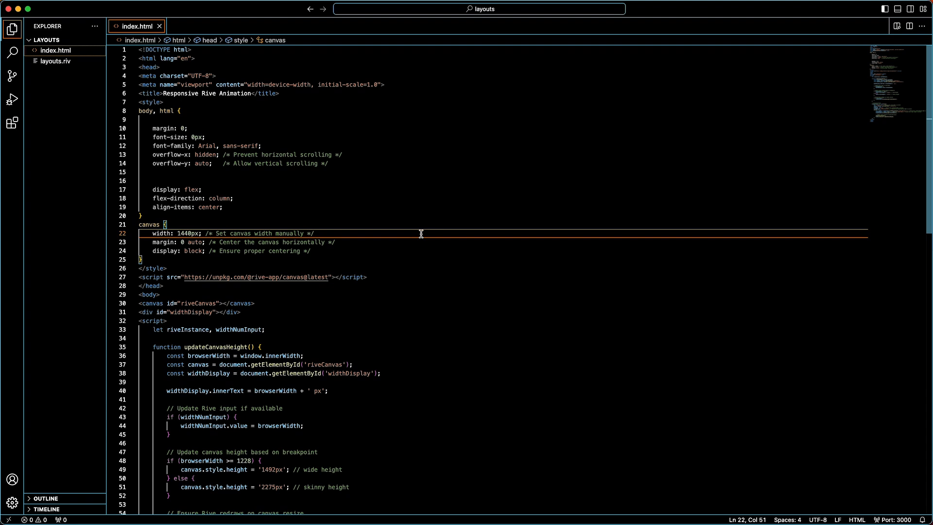
key("super+s")
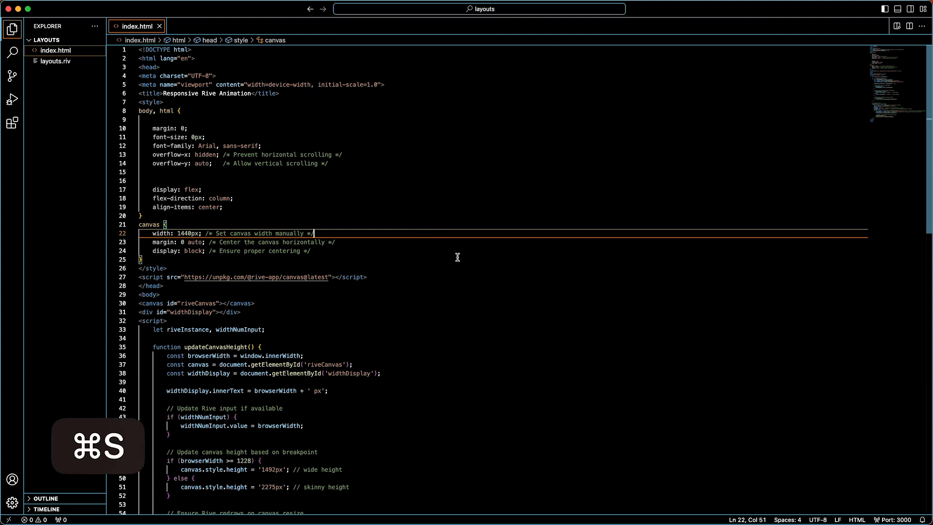
Step: Open a Live Preview of the page, widen it, then show it in an external browser
left_click(897, 26)
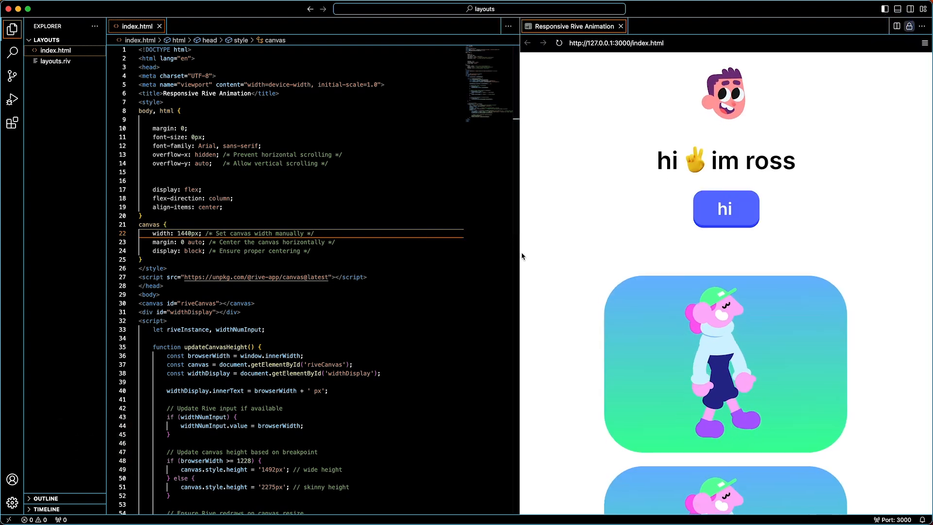
left_click_drag(519, 250, 306, 254)
scroll(337, 342, "down", 5)
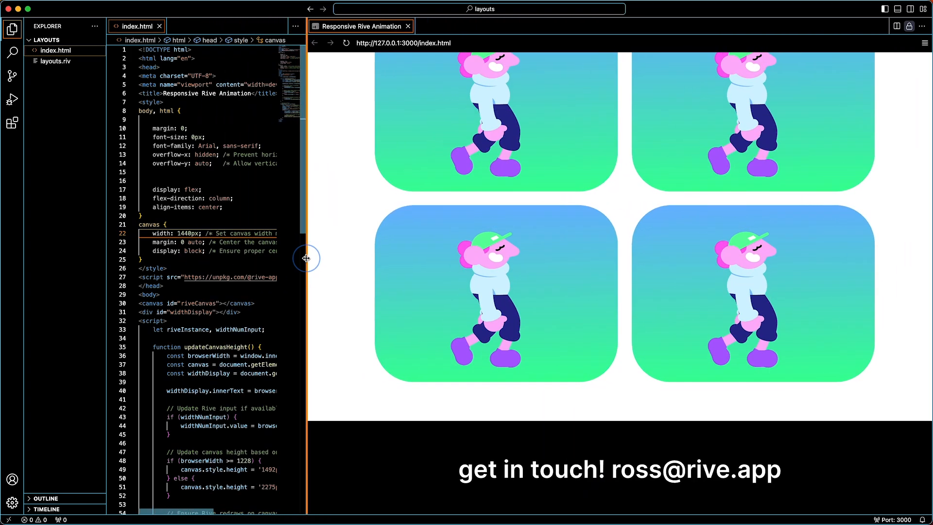
left_click(896, 519)
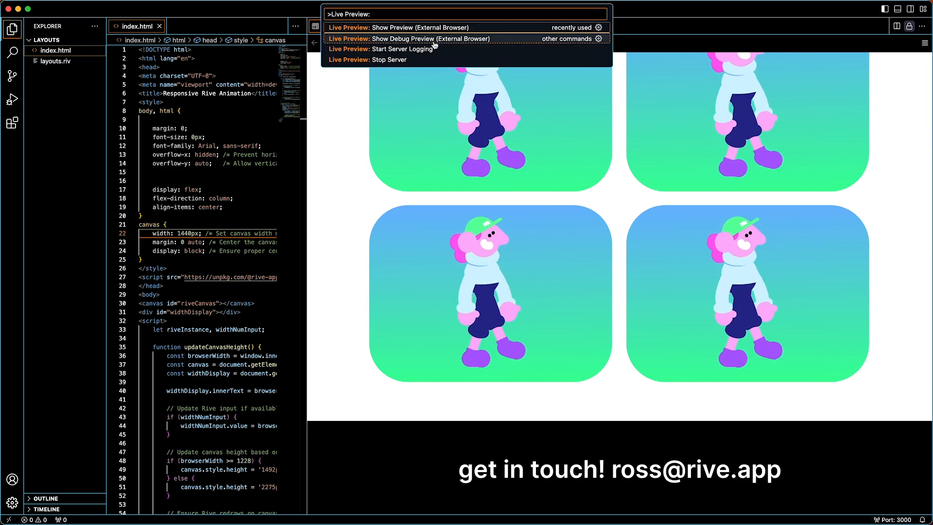
left_click(439, 27)
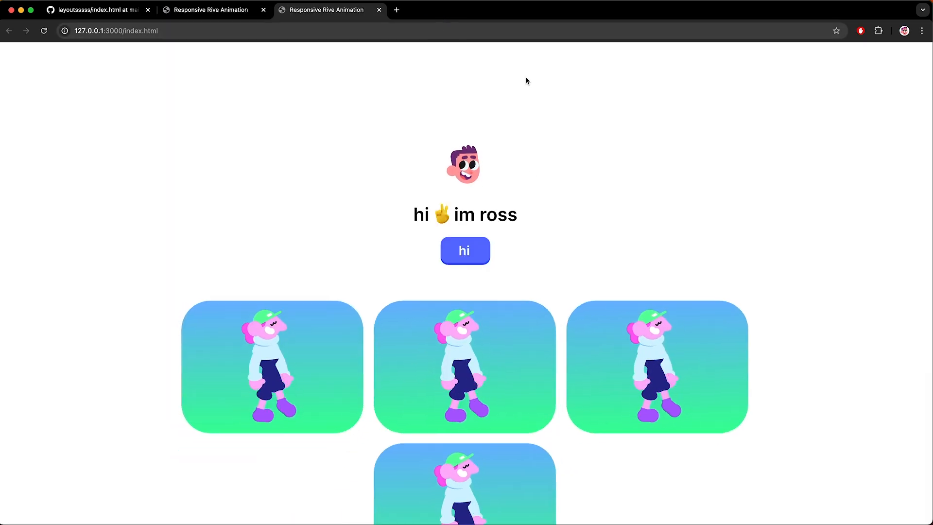
Step: Scroll the local preview and narrow the browser window to test the layout's reflow
scroll(452, 266, "down", 5)
scroll(452, 267, "up", 3)
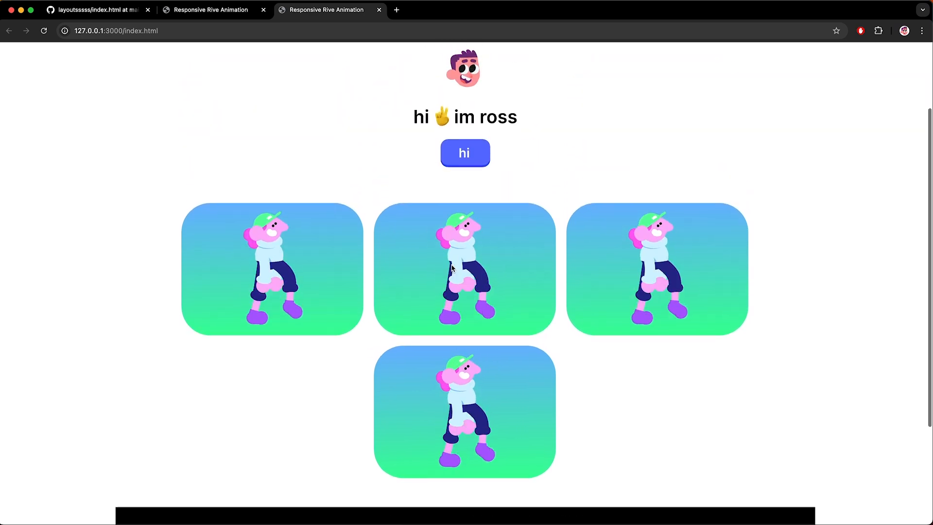
scroll(452, 266, "down", 2)
scroll(452, 267, "up", 4)
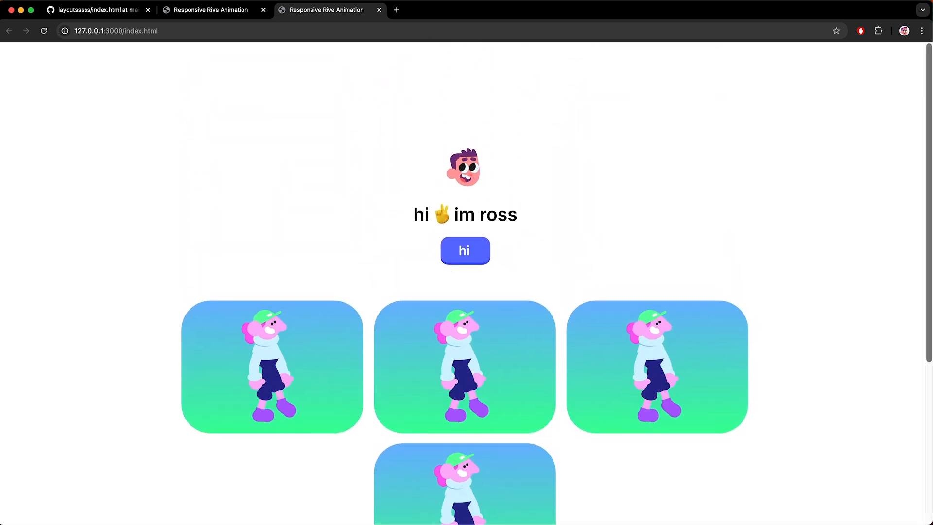
left_click_drag(926, 200, 885, 177)
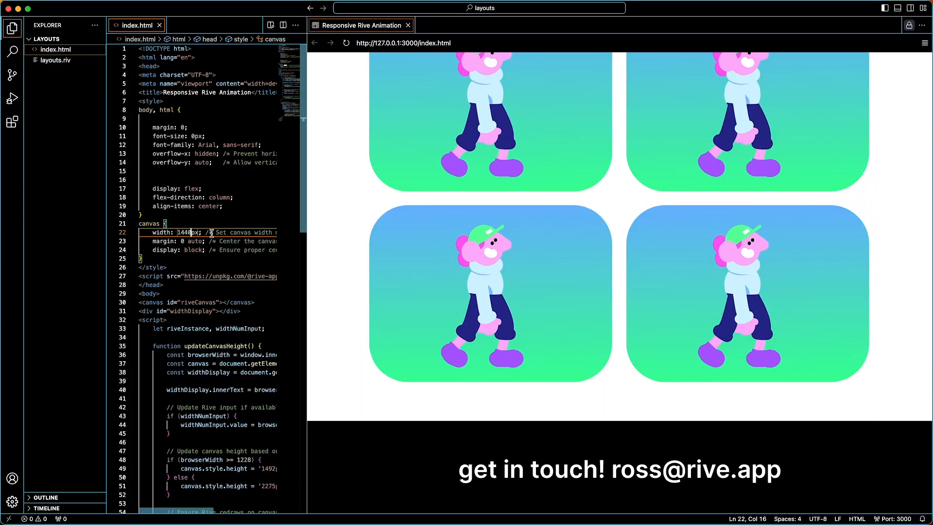
Step: Change the canvas width on line 22 from 1440 to 4000px and check Rive's blend values
key("BackSpace")
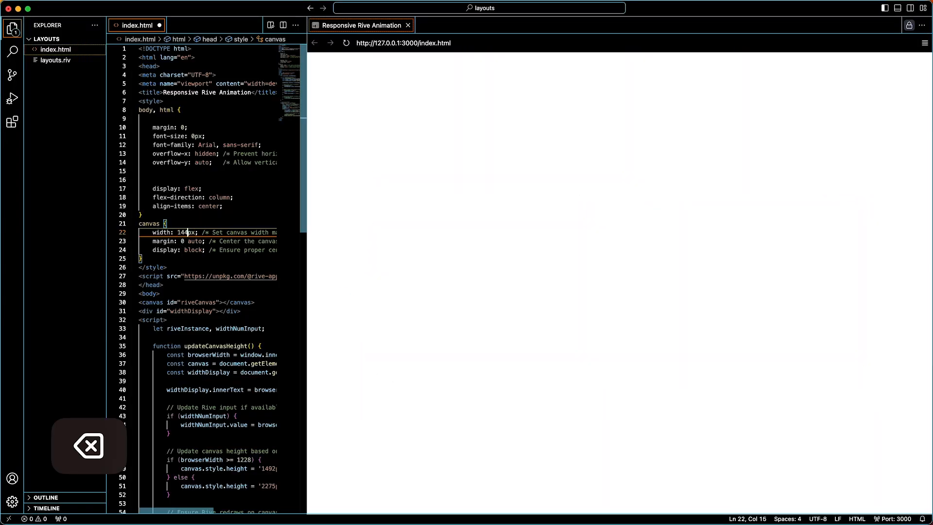
type("4")
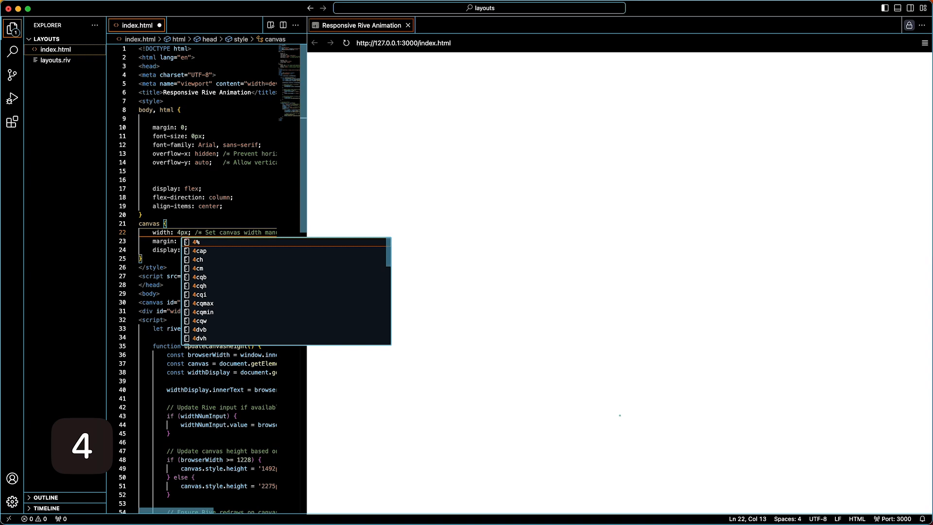
type("000")
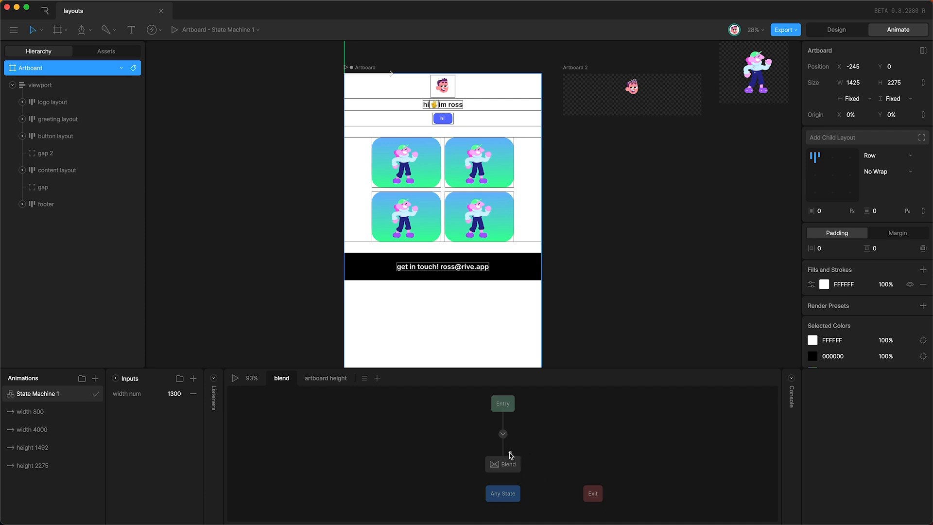
left_click(507, 466)
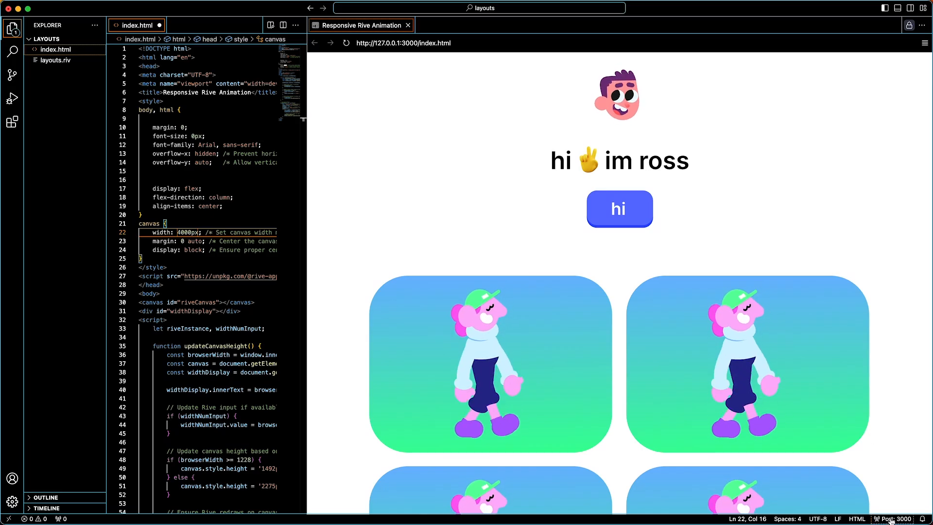
key("super+shift+p")
Step: Preview index.html in an external browser at several widths, then save the 4000px canvas width
type("Live Preview:")
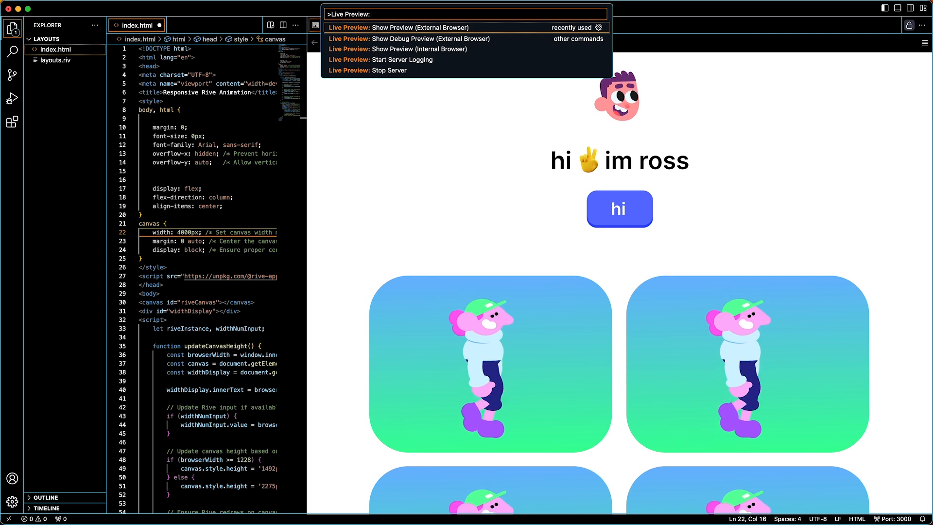
key("Return")
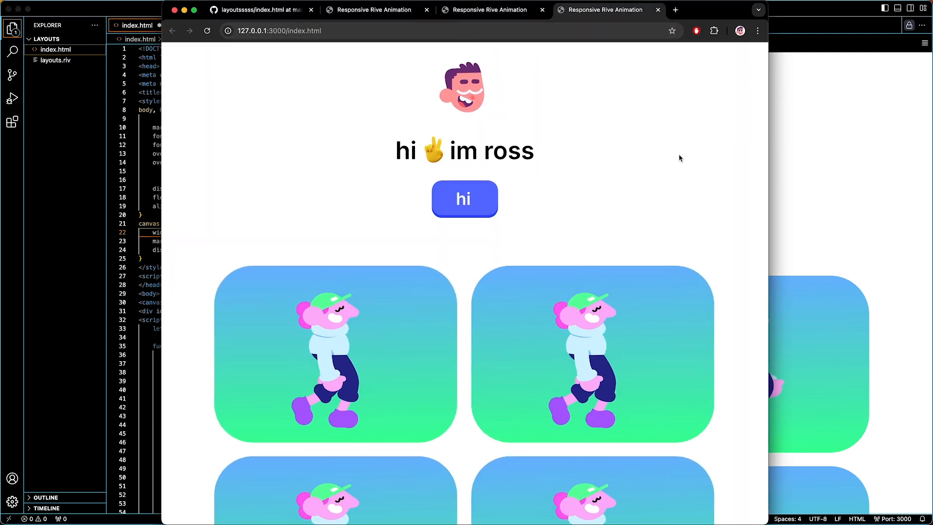
scroll(680, 348, "down", 5)
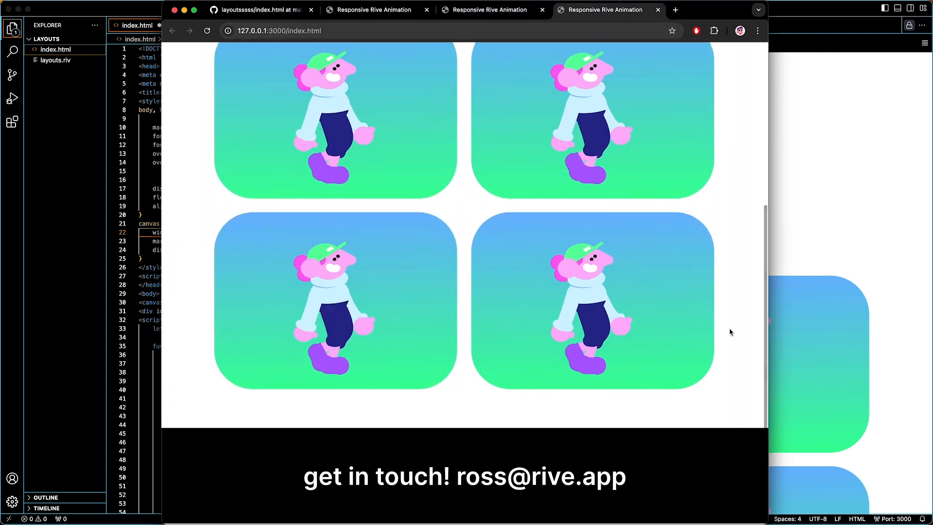
left_click_drag(766, 308, 929, 306)
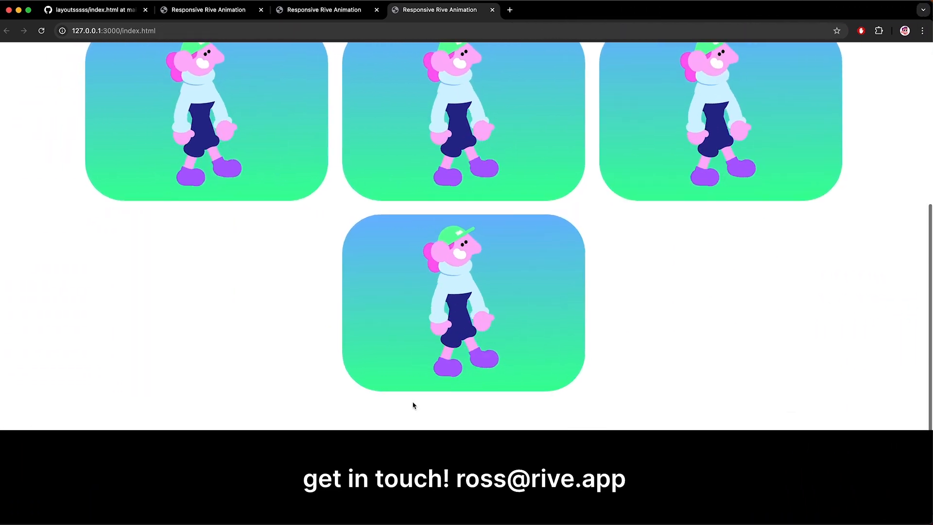
scroll(413, 405, "up", 10)
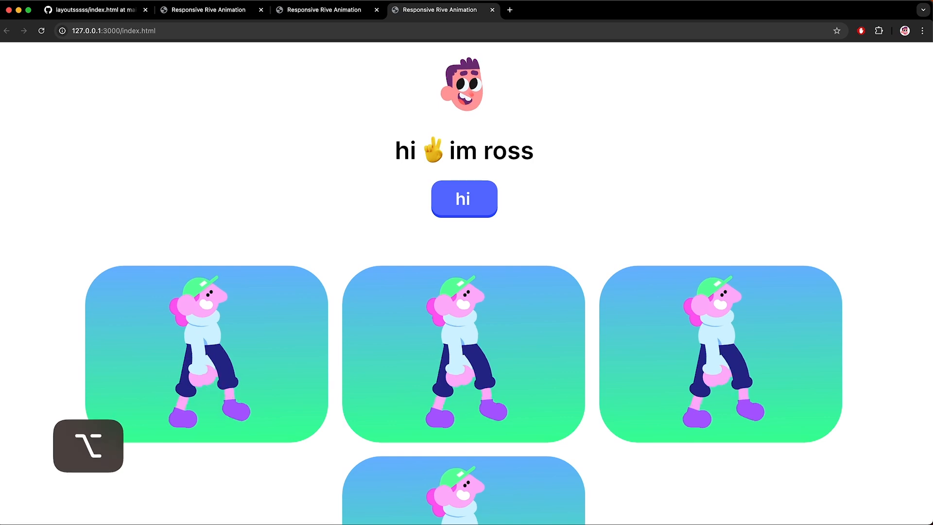
left_click_drag(1, 227, 244, 227)
scroll(384, 369, "down", 10)
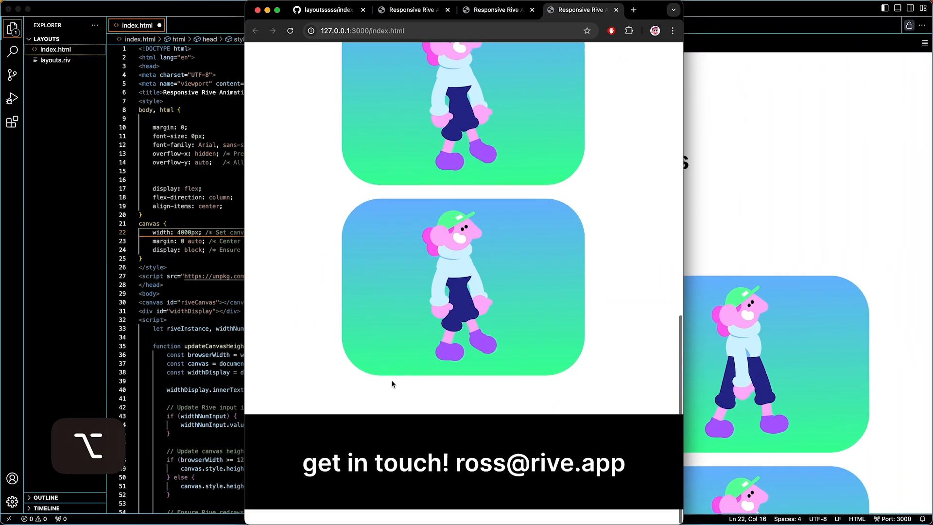
scroll(392, 383, "up", 10)
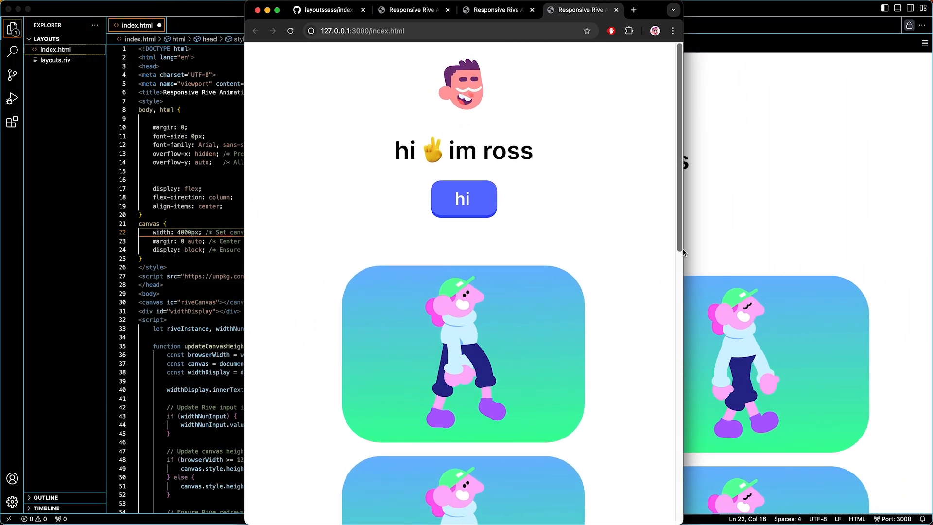
left_click_drag(681, 247, 928, 237)
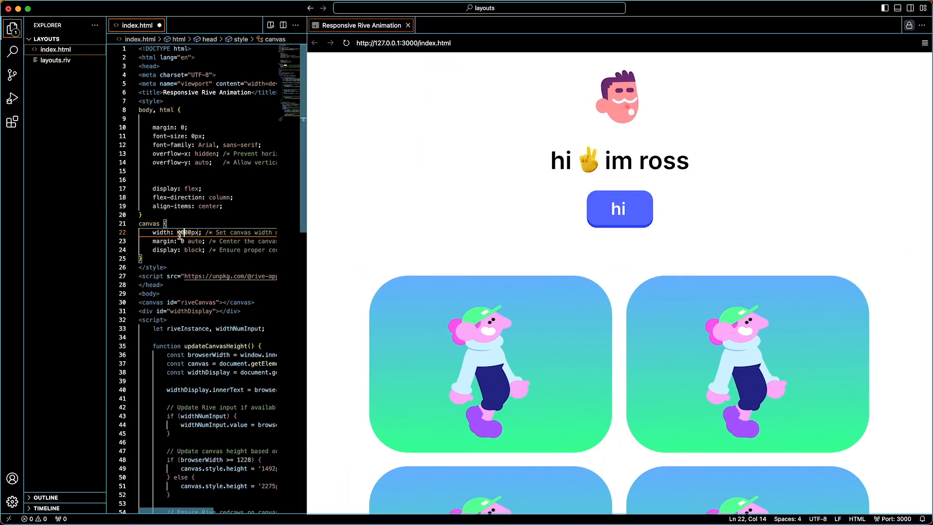
left_click_drag(178, 233, 191, 232)
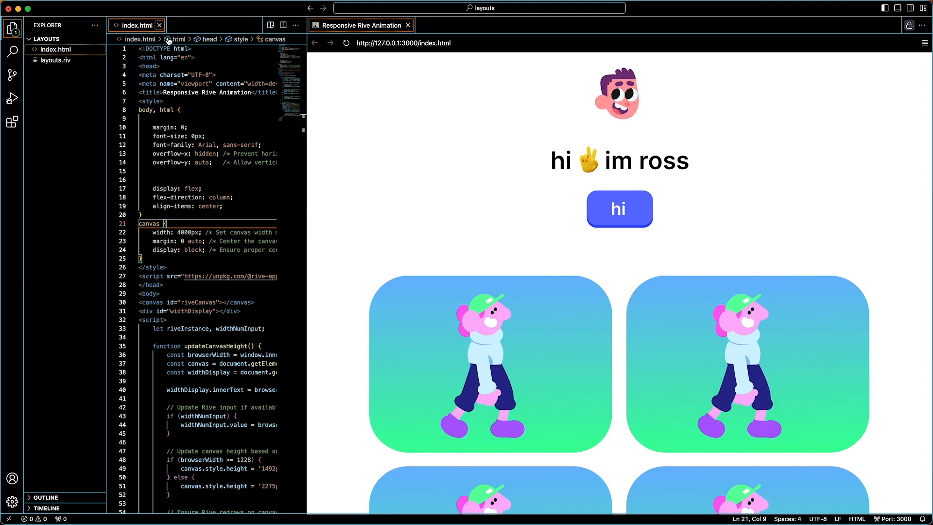
key("super+s")
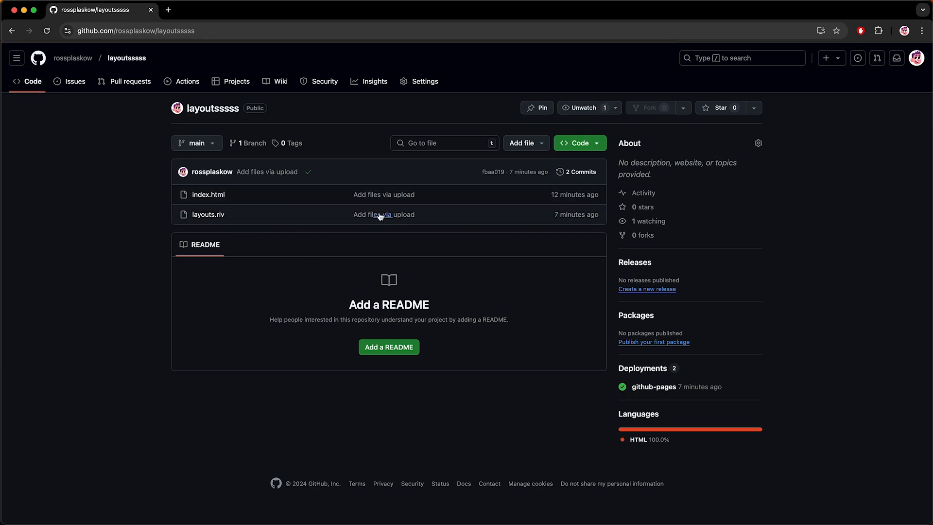
Step: Upload index.html and layouts.riv to the layoutsssss repository
left_click(538, 147)
left_click(538, 183)
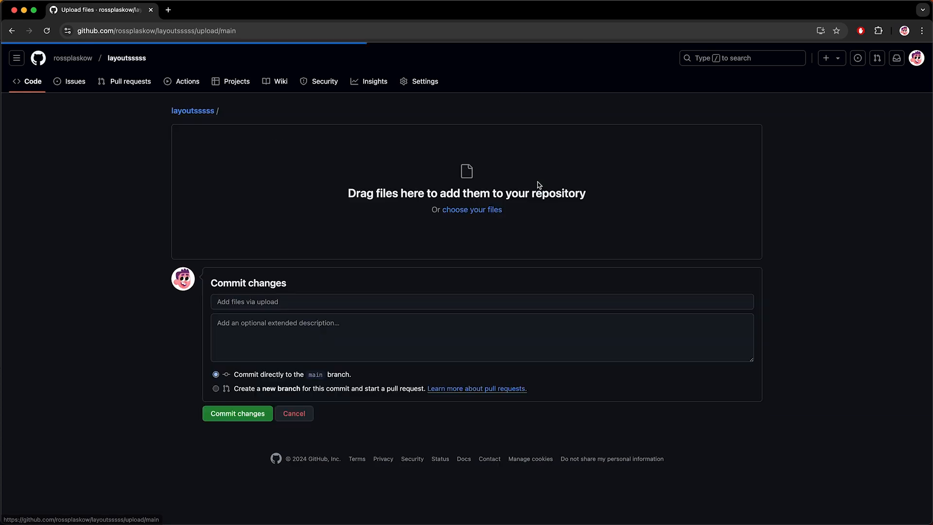
left_click(472, 210)
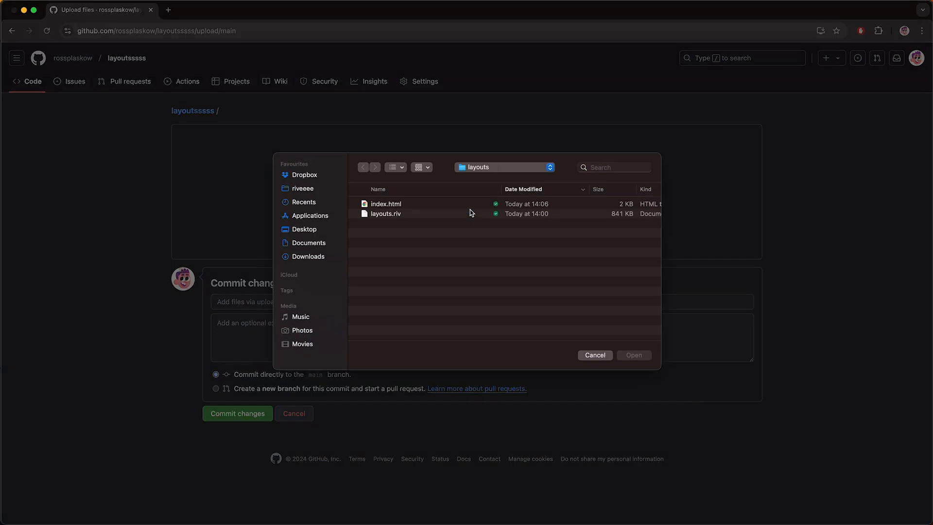
left_click(369, 205)
left_click(382, 215, "super")
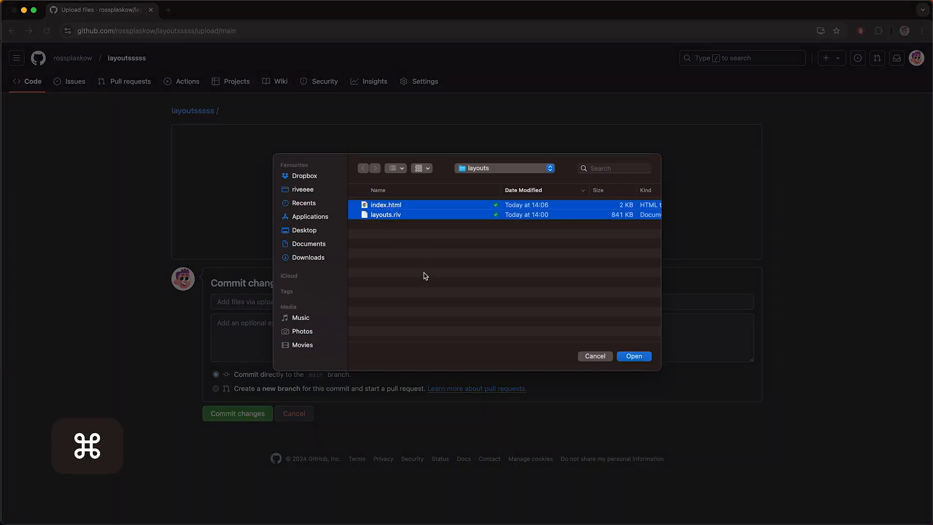
key("Return")
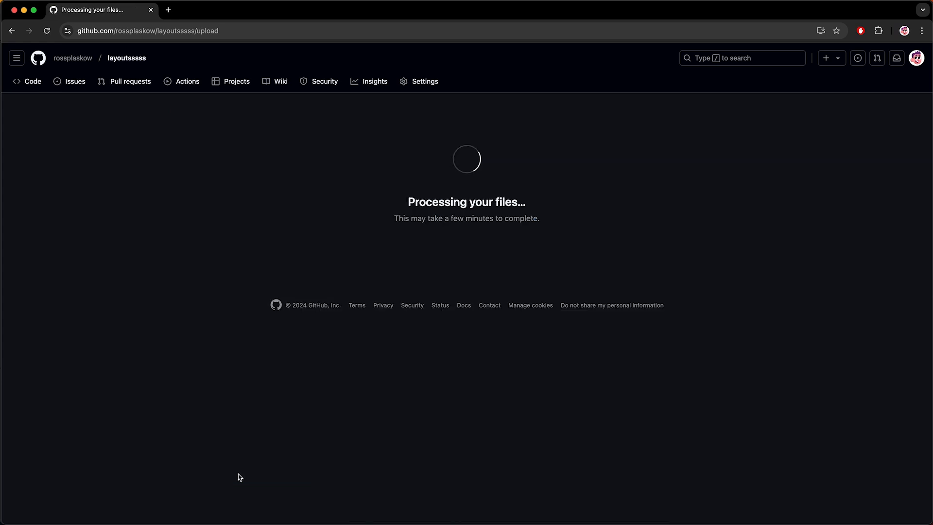
Step: Check the repository's Pages settings to confirm the site is live
left_click(416, 83)
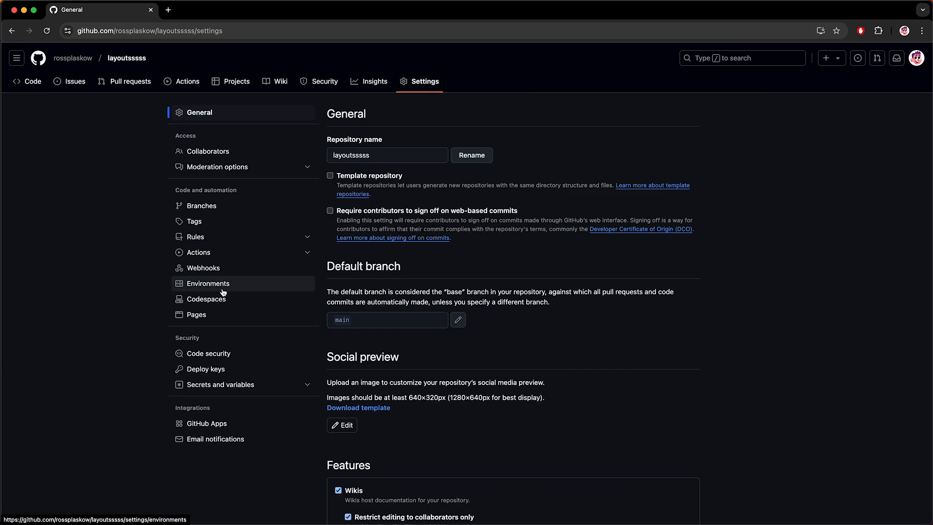
left_click(197, 315)
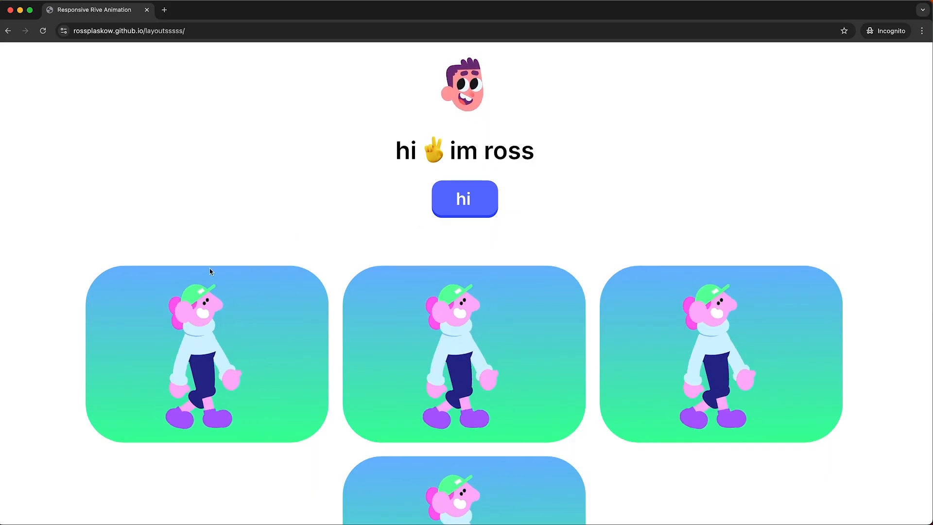
scroll(209, 271, "down", 5)
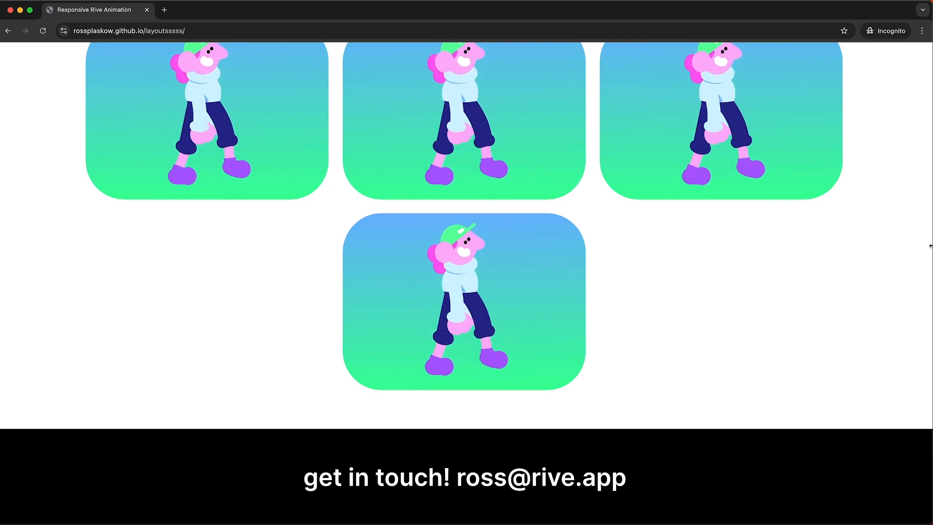
Step: Resize the live site's window to one-column and two-column widths, scrolling to check each layout
scroll(930, 249, "up", 5)
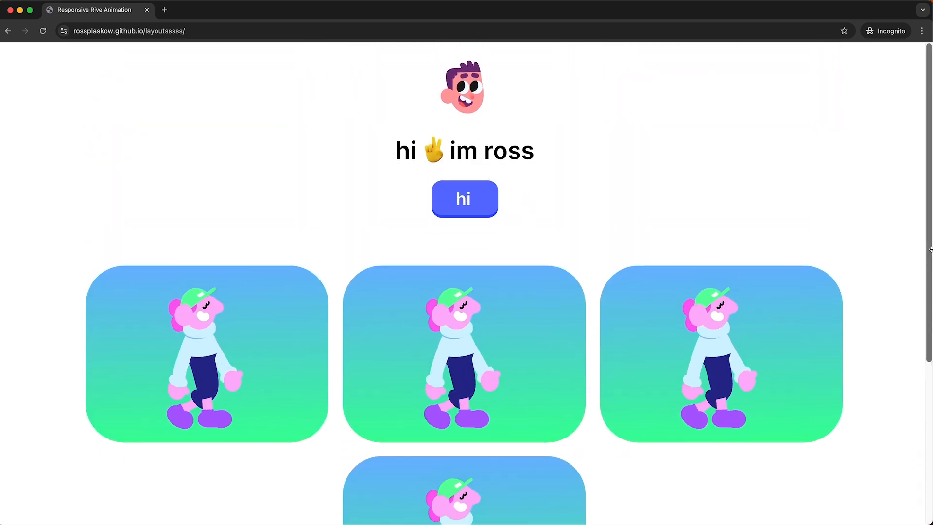
left_click_drag(928, 249, 719, 252)
scroll(471, 346, "down", 15)
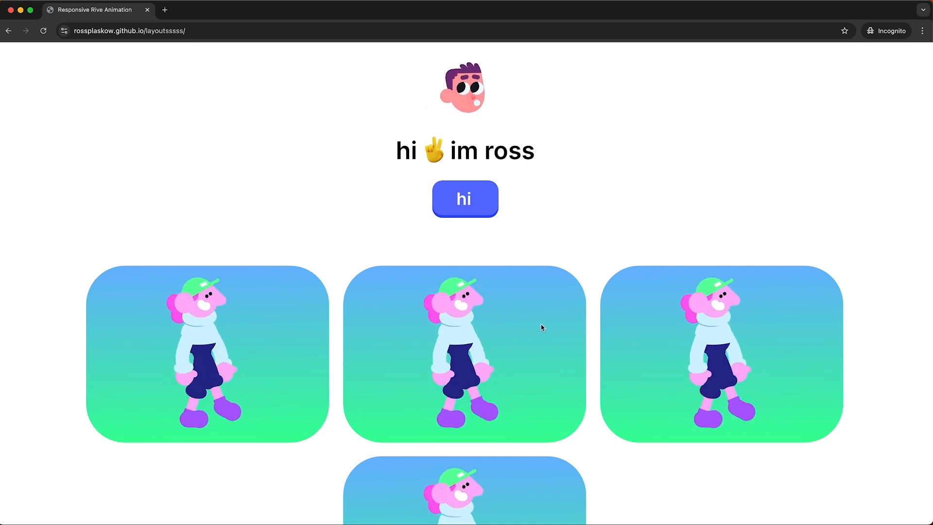
left_click_drag(928, 214, 724, 209)
scroll(578, 410, "down", 10)
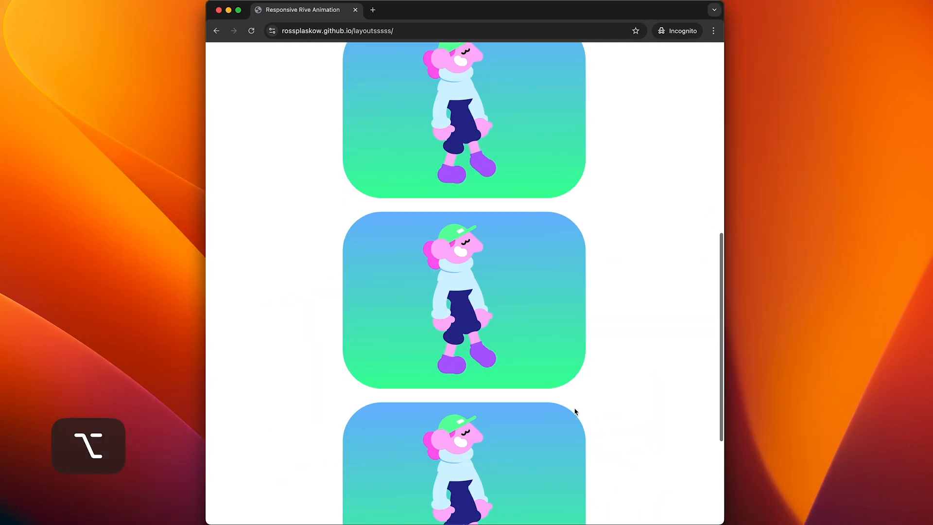
scroll(575, 412, "up", 10)
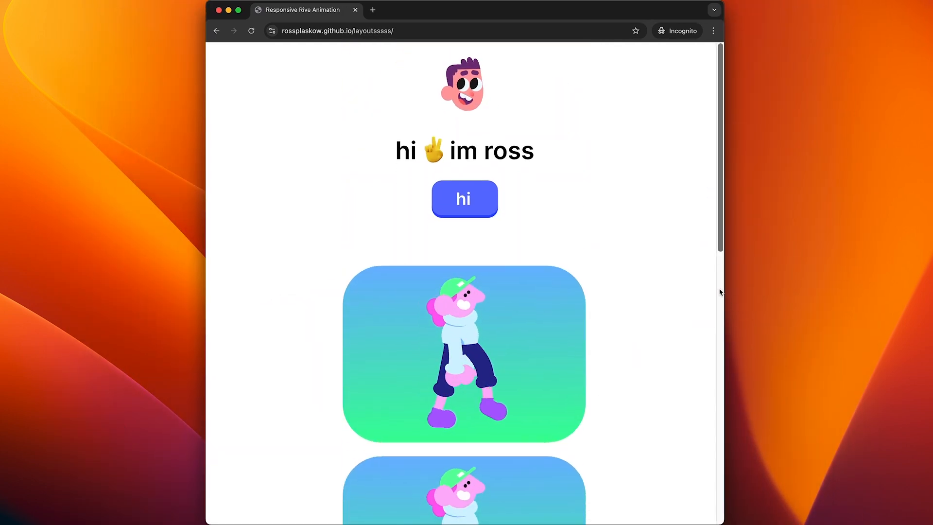
left_click_drag(726, 292, 834, 291)
scroll(579, 338, "down", 10)
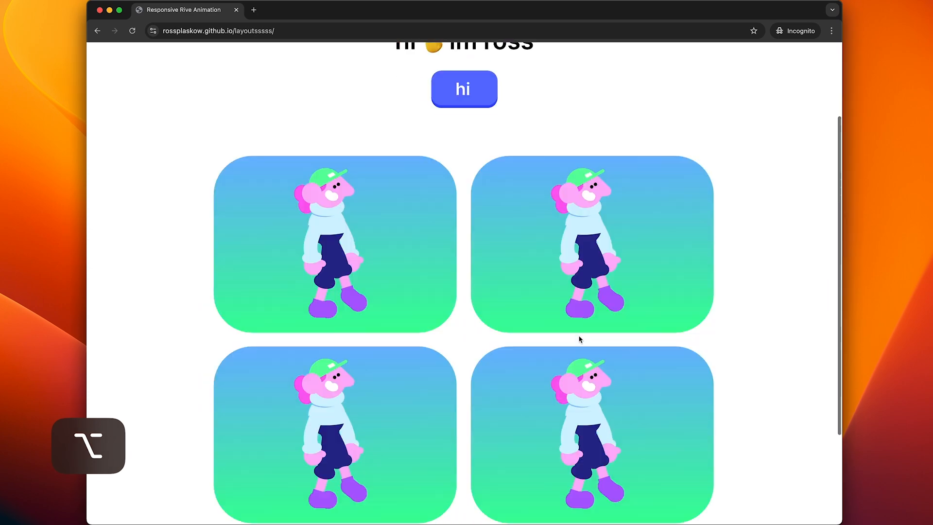
scroll(579, 338, "up", 10)
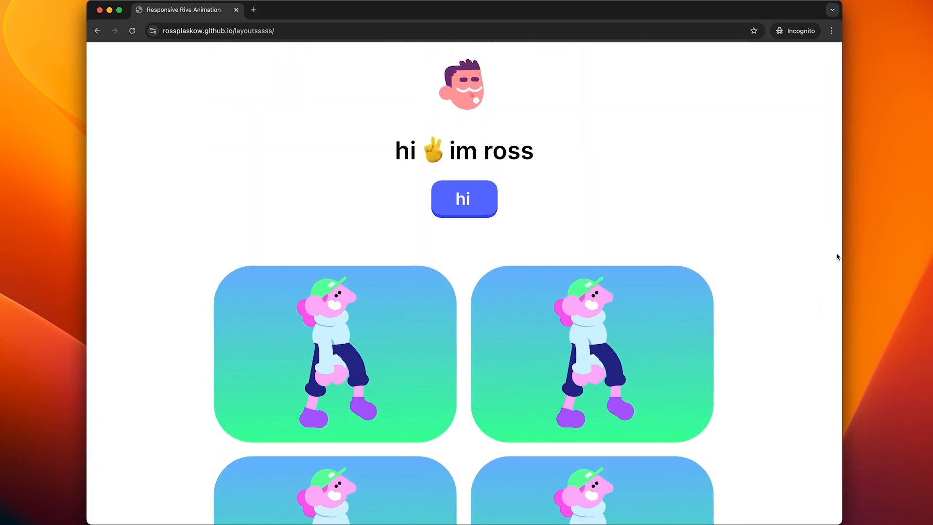